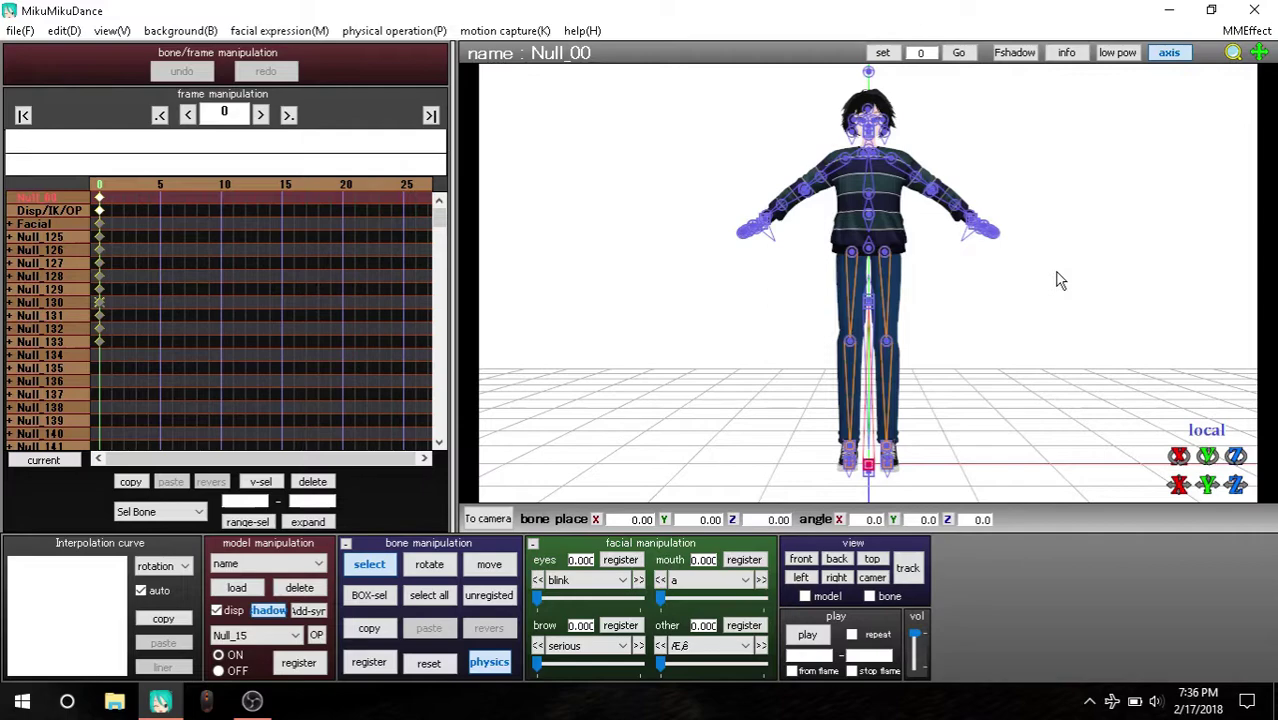
Step: Orbit and pan the view around the model to inspect its head
right_click_drag(1093, 240, 810, 256)
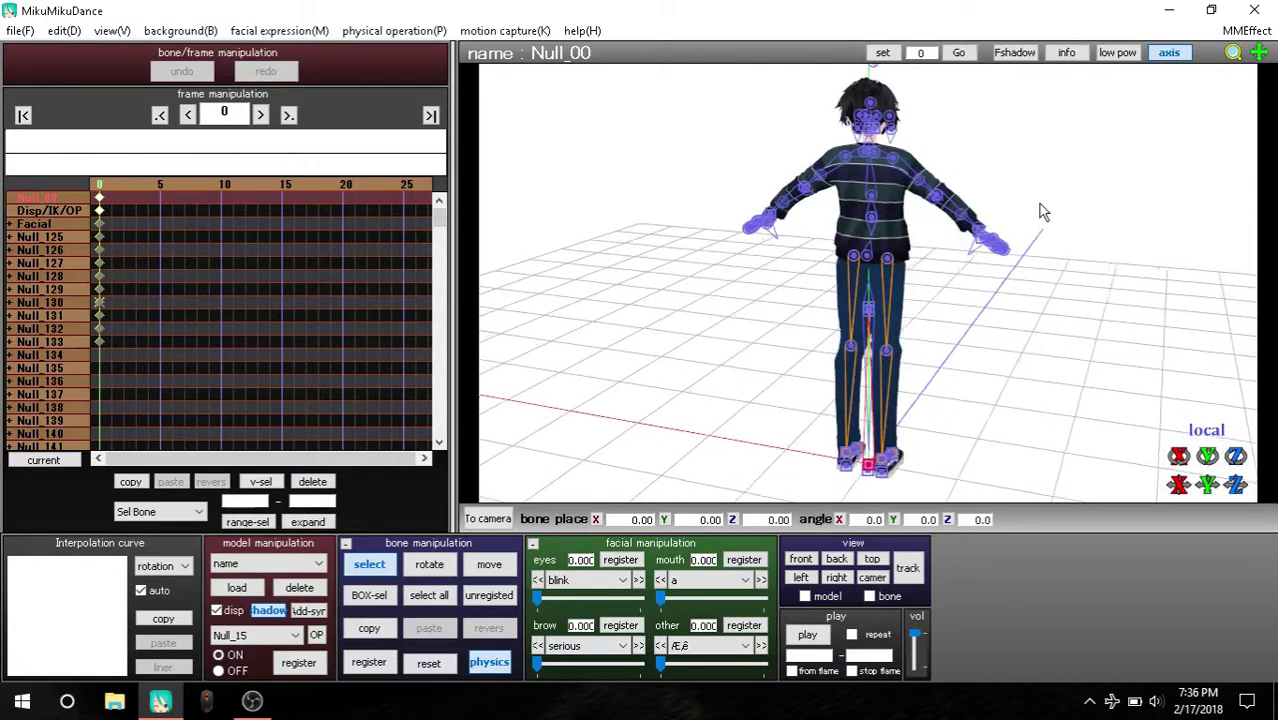
mouse_move(810, 256)
right_mouse_down()
mouse_move(755, 198)
mouse_move(833, 92)
right_mouse_up()
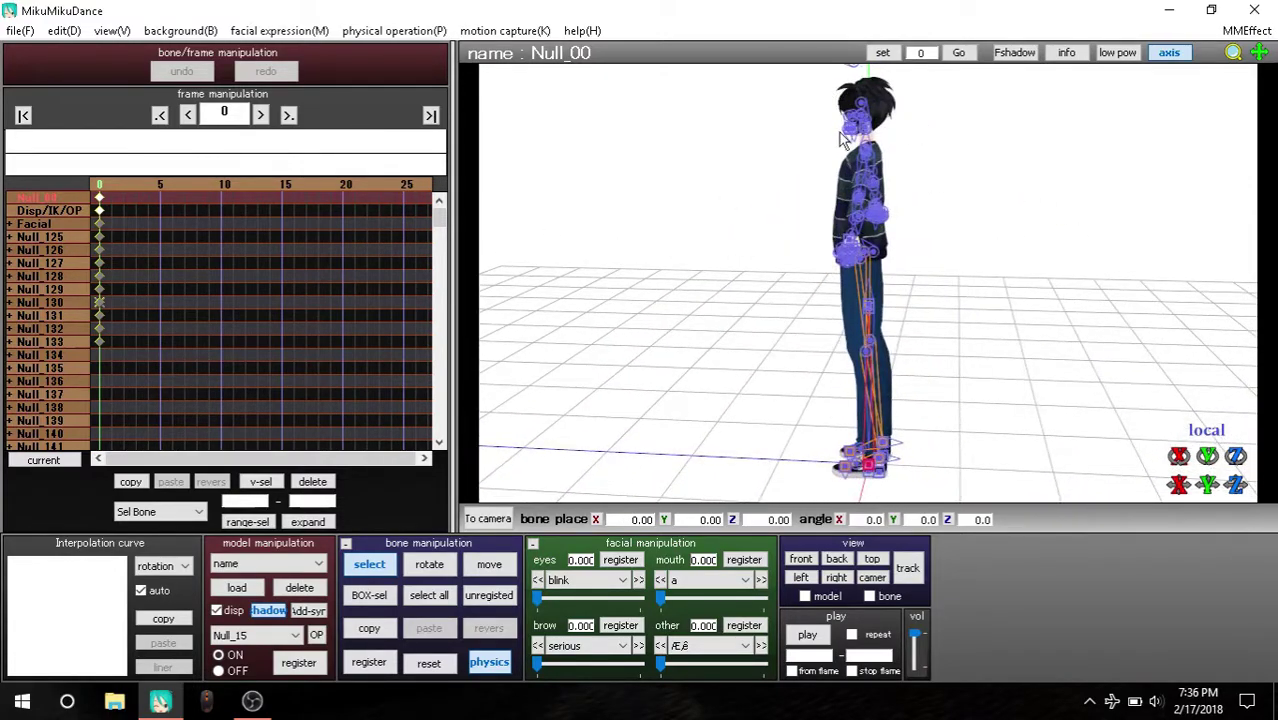
left_click(800, 560)
scroll(1143, 223, "up", 2)
scroll(1027, 195, "up", 2)
left_click_drag(1268, 62, 1265, 62)
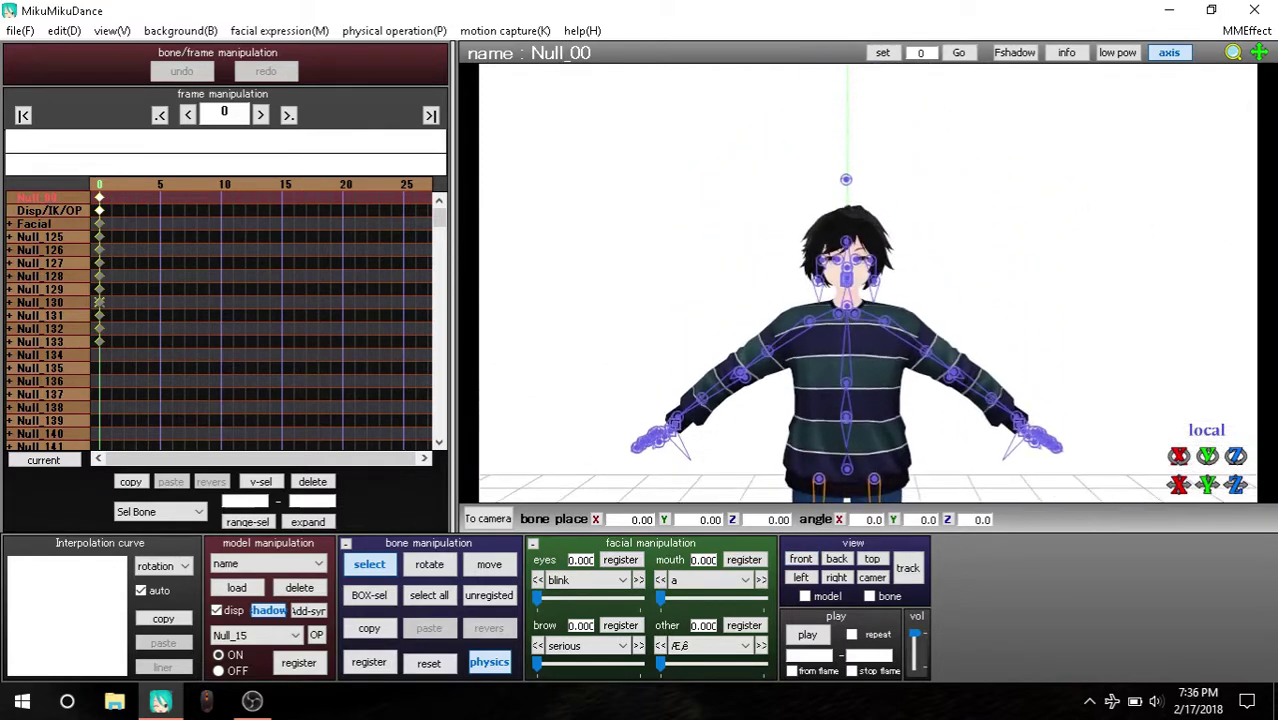
scroll(981, 233, "up", 2)
mouse_move(984, 230)
right_mouse_down()
mouse_move(856, 236)
mouse_move(1000, 195)
right_mouse_up()
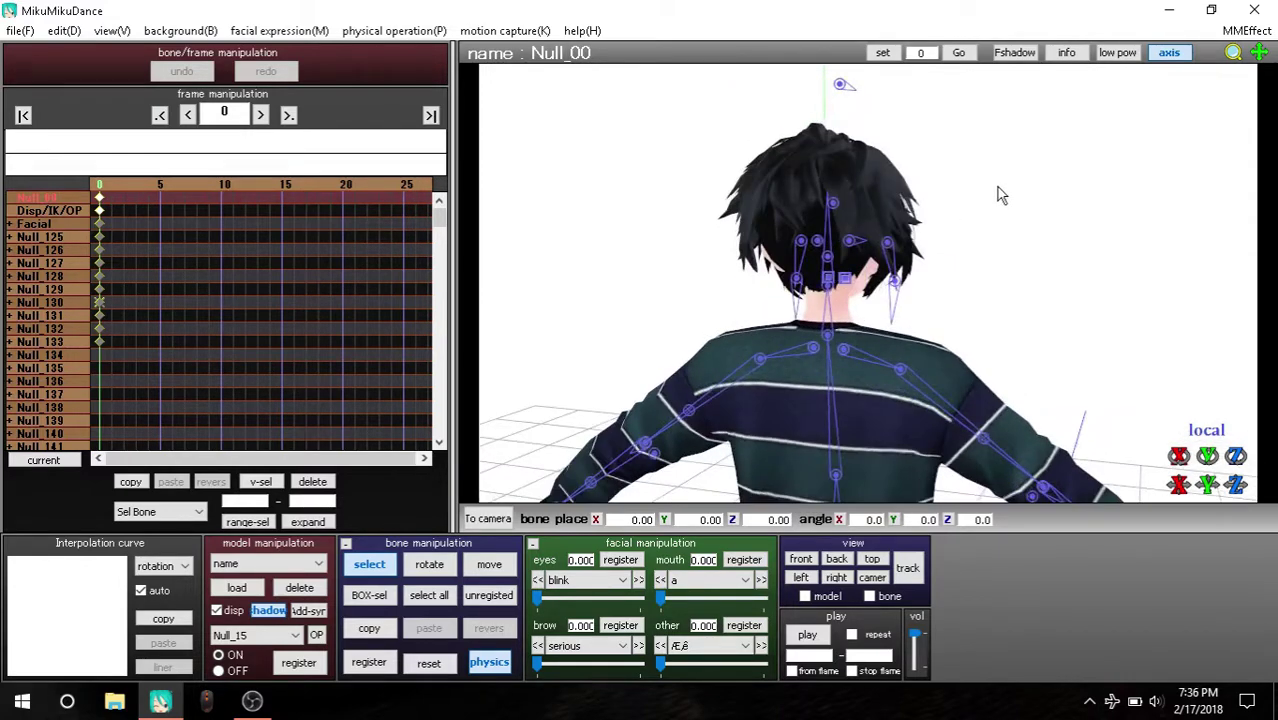
left_click(840, 258)
right_click_drag(840, 258, 979, 242)
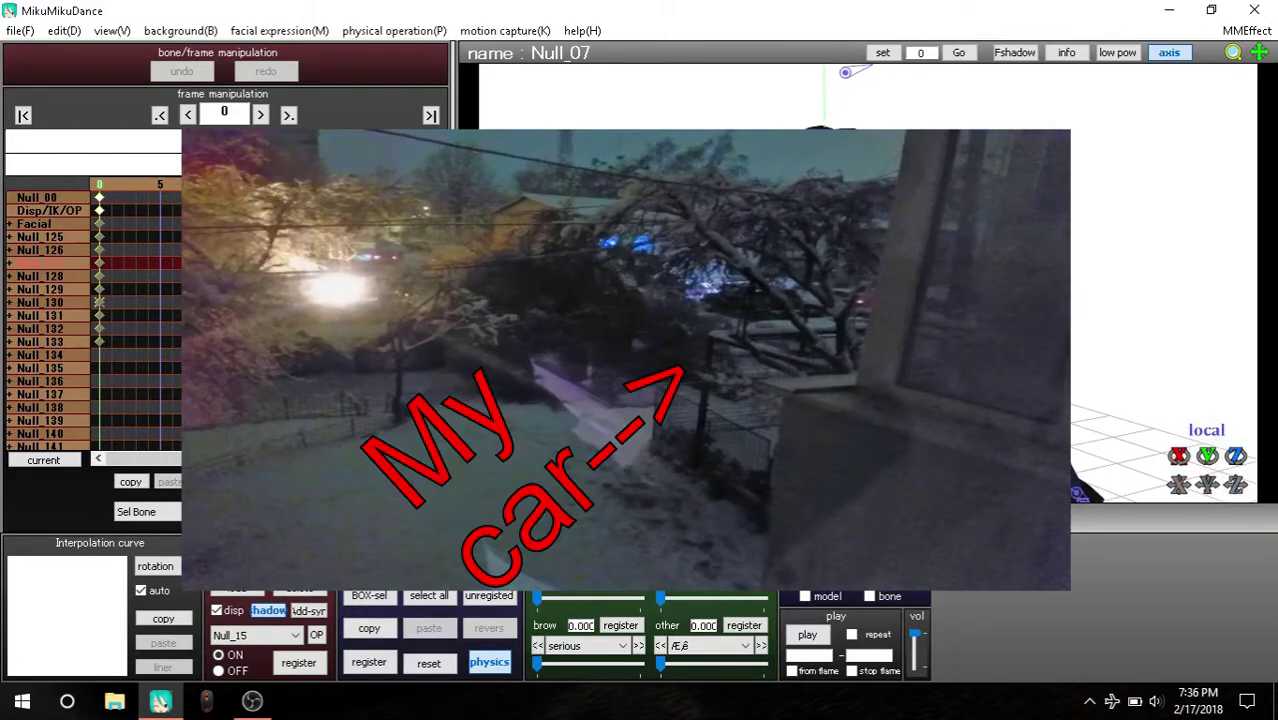
Step: Turn the head bone Null_09 sideways, then reset its angle to zero
left_click(800, 558)
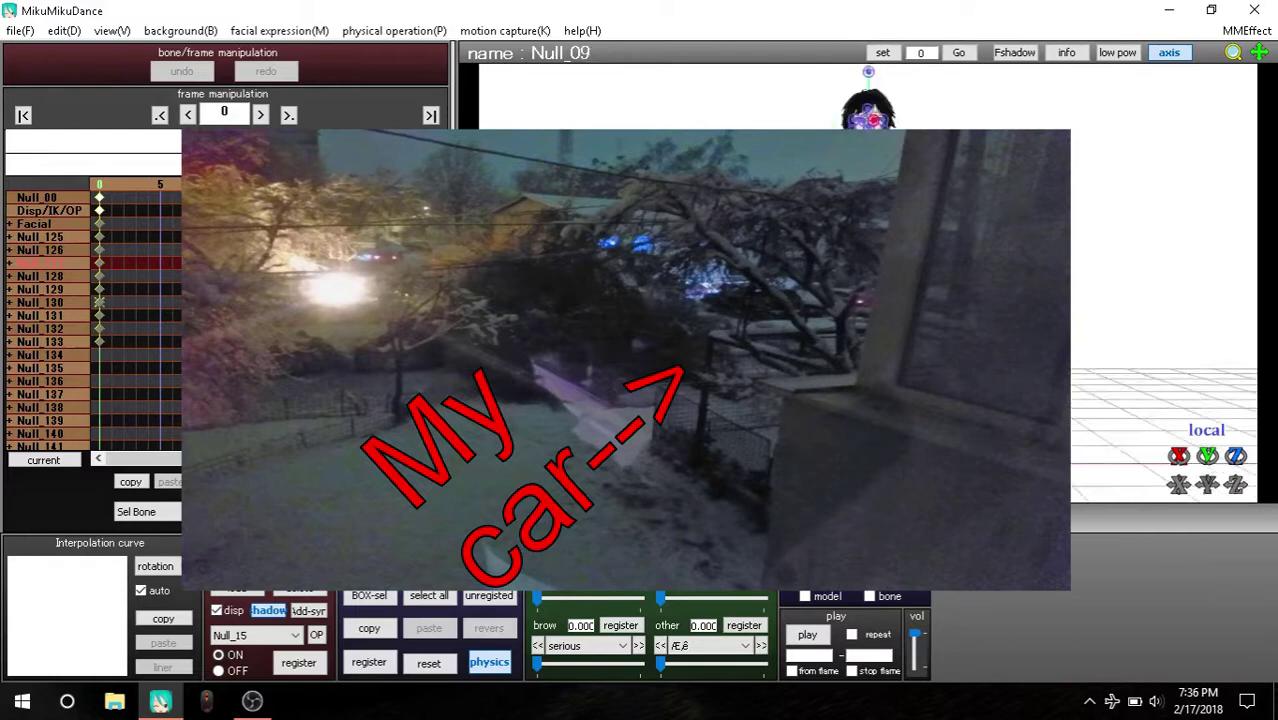
left_click(447, 567)
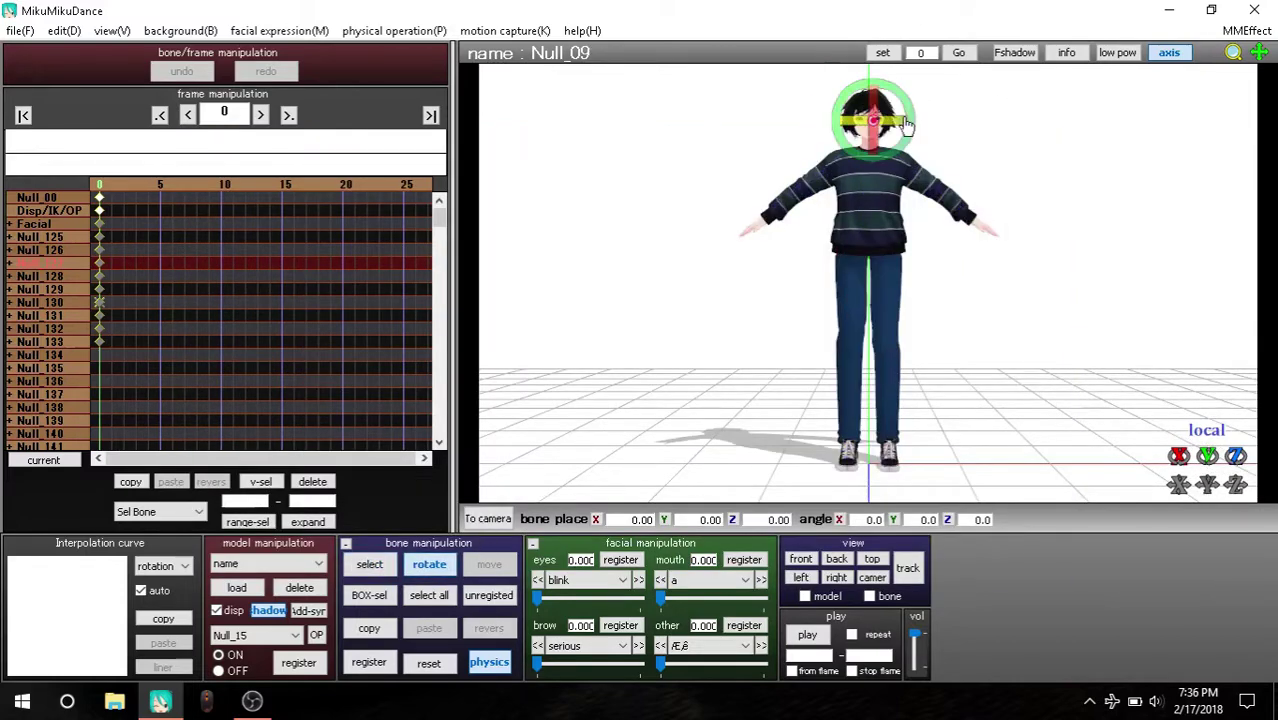
mouse_move(905, 130)
left_mouse_down()
mouse_move(872, 130)
mouse_move(925, 165)
left_mouse_up()
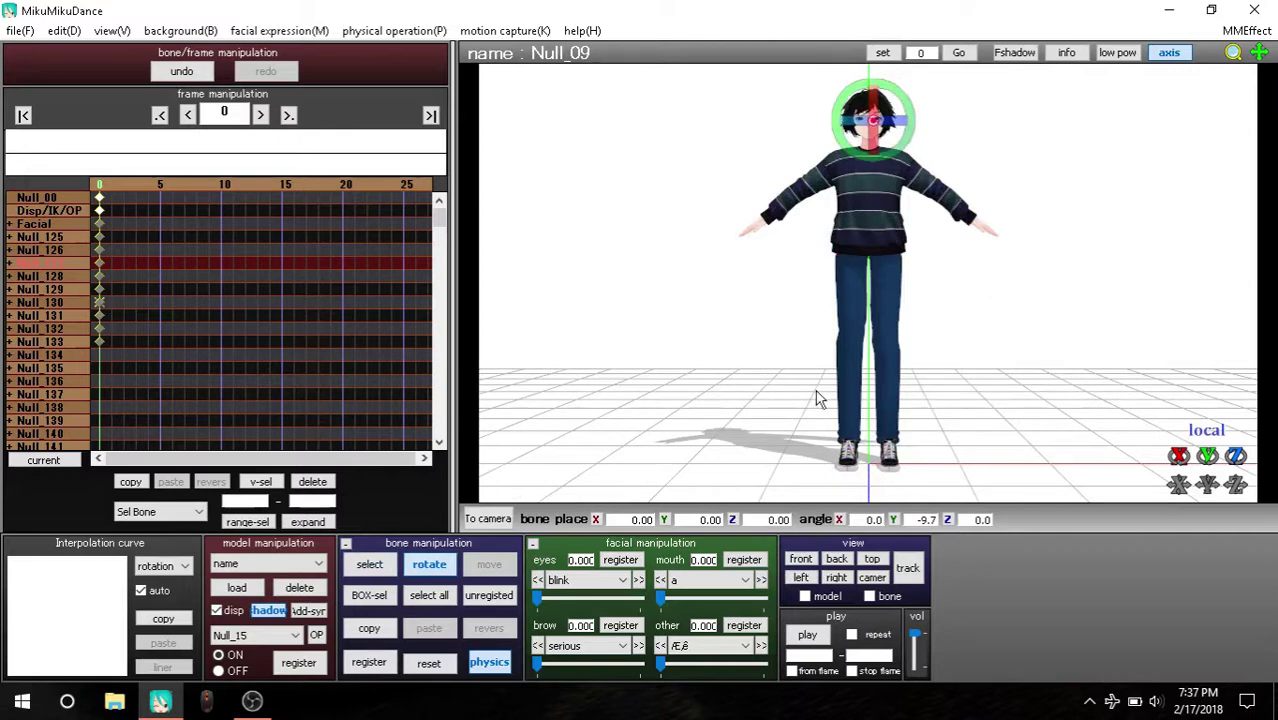
left_click(428, 663)
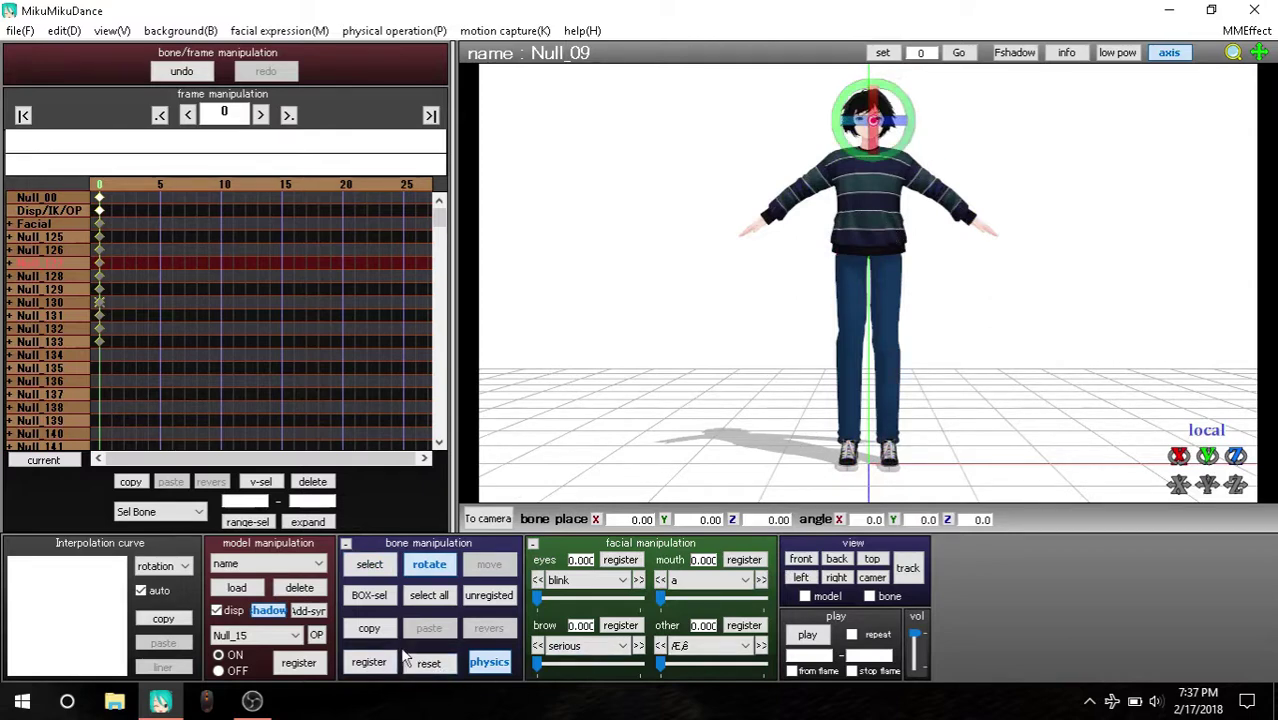
left_click(370, 565)
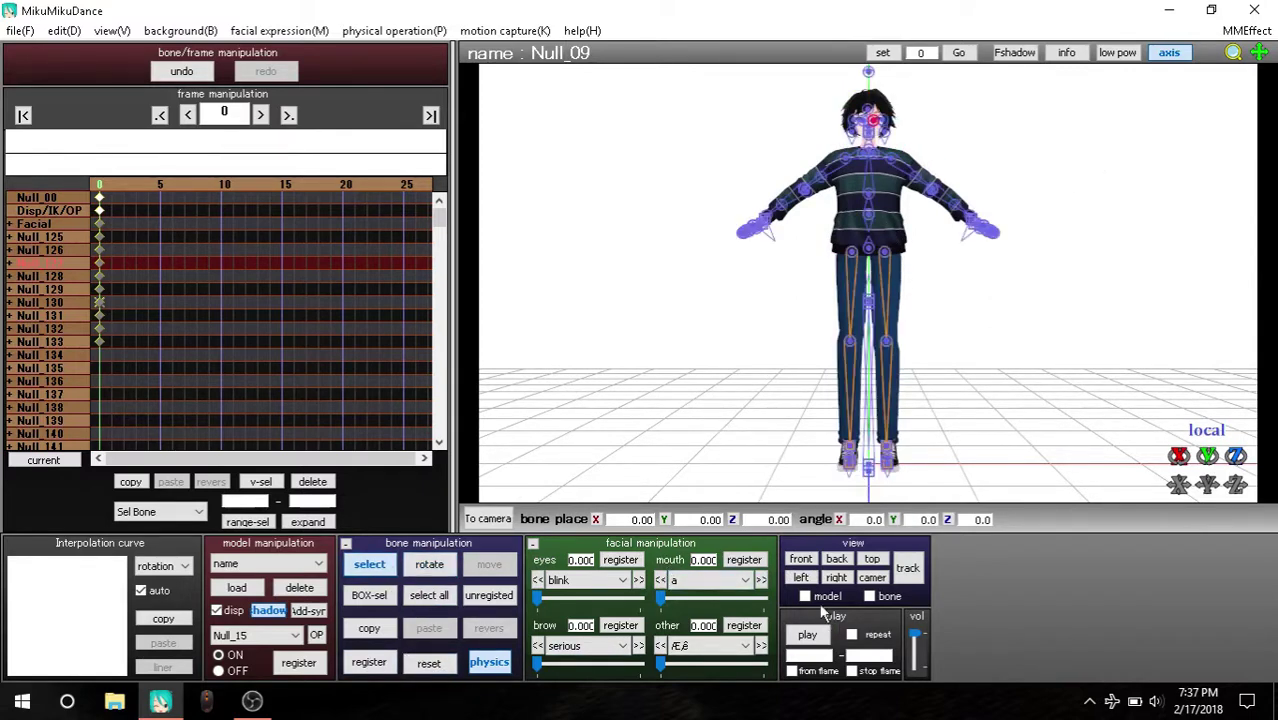
scroll(969, 287, "up", 2)
Step: Rotate the neck-area bone Null_19, then undo the rotation
left_click_drag(1233, 55, 1235, 82)
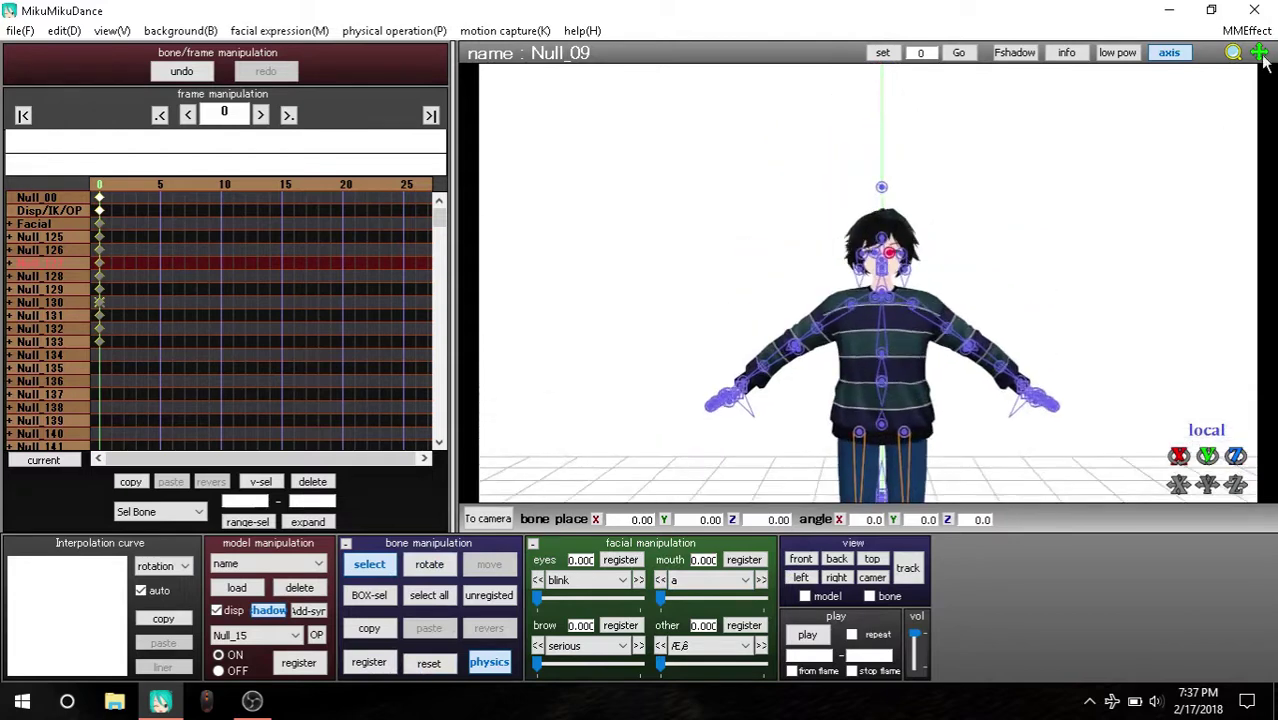
scroll(975, 222, "up", 2)
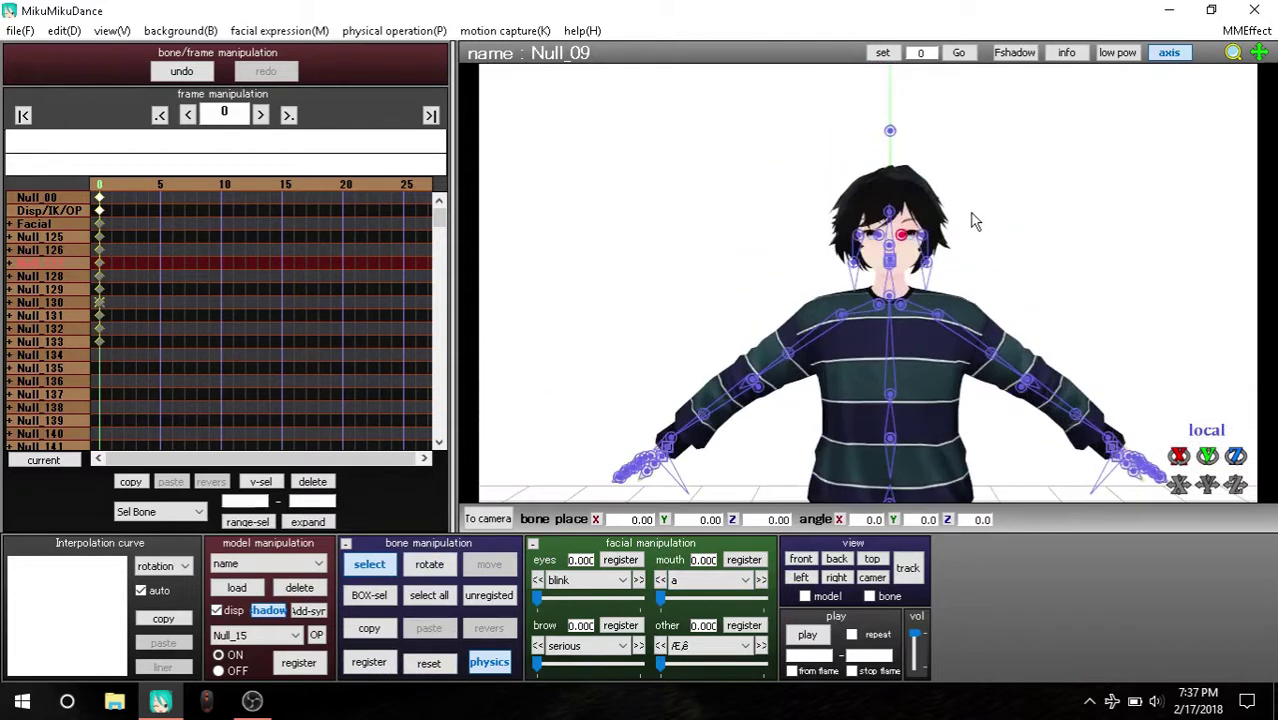
left_click(878, 307)
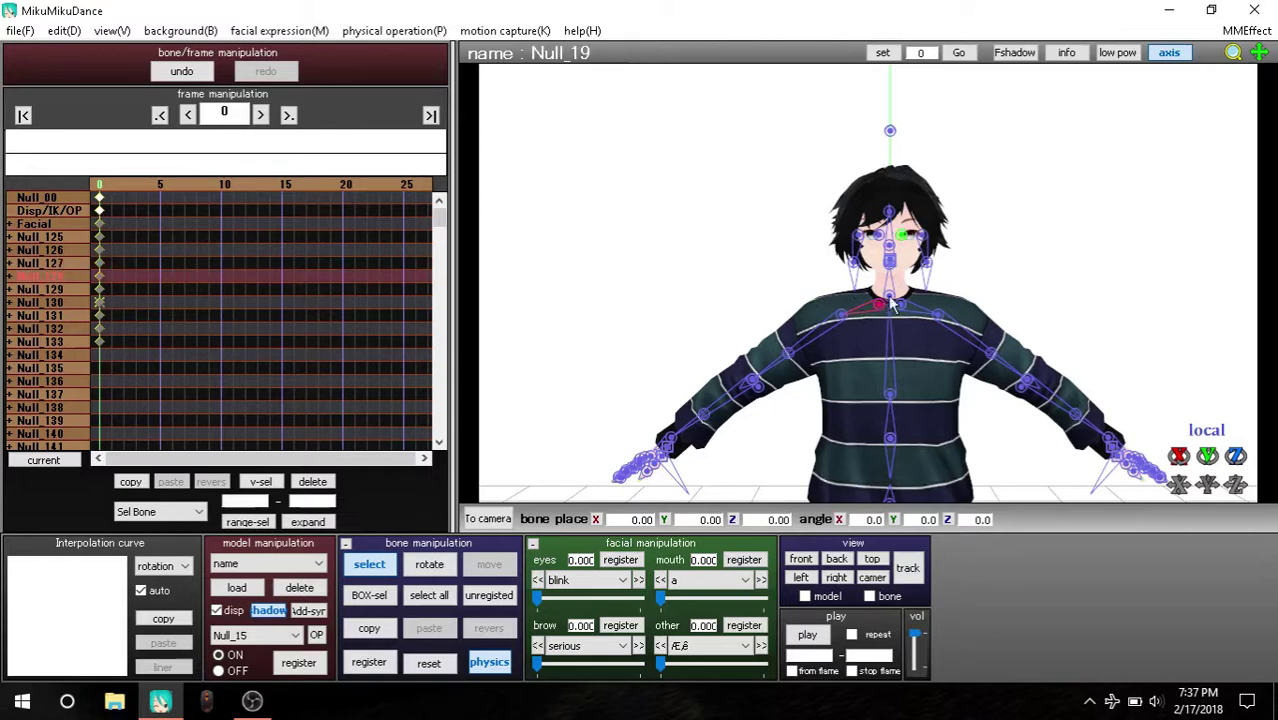
left_click(438, 563)
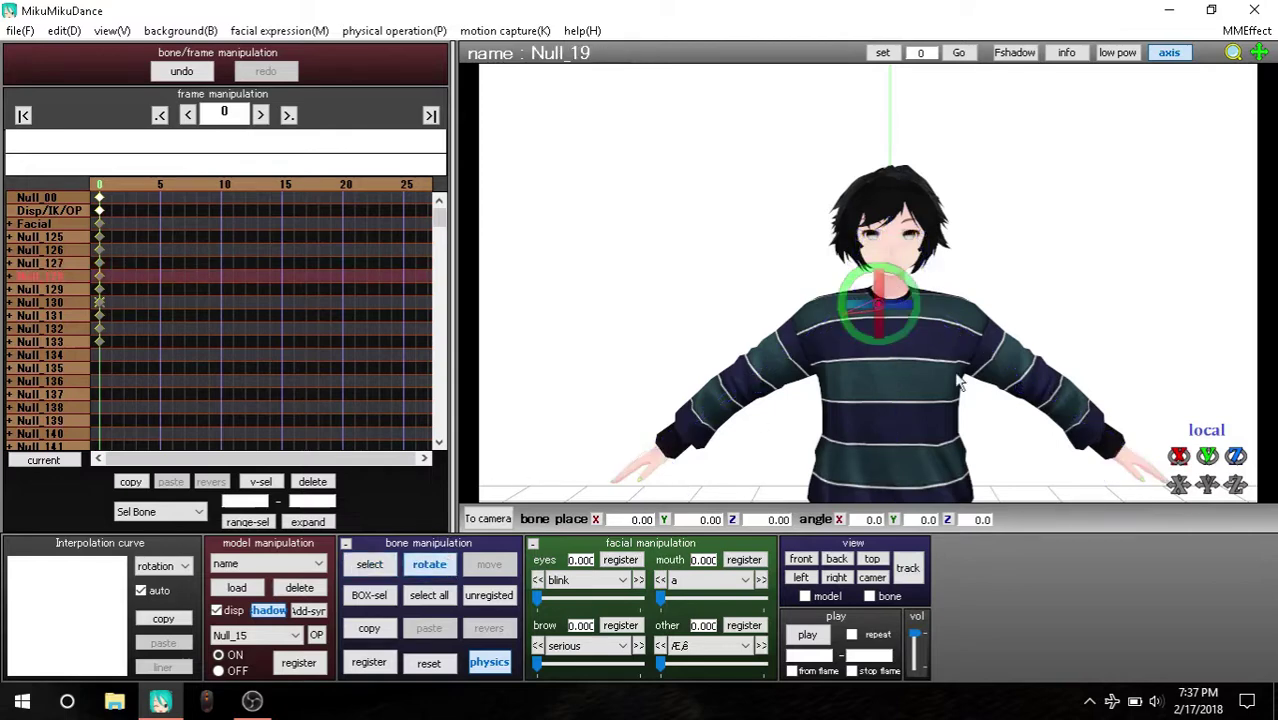
mouse_move(914, 292)
left_mouse_down()
mouse_move(921, 320)
mouse_move(926, 285)
left_mouse_up()
key("ctrl+z")
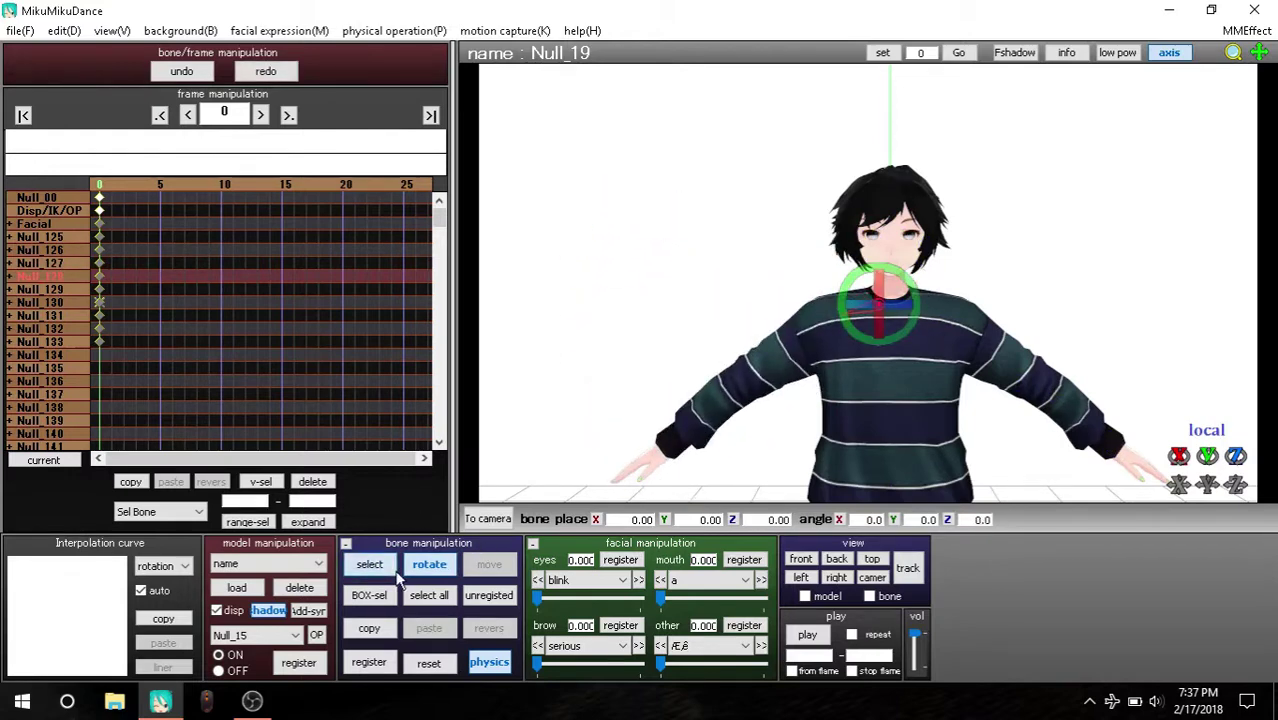
left_click(375, 566)
Step: Tilt the right shoulder bone shoulderP_R, then undo the rotation
left_click(876, 314)
left_click(429, 564)
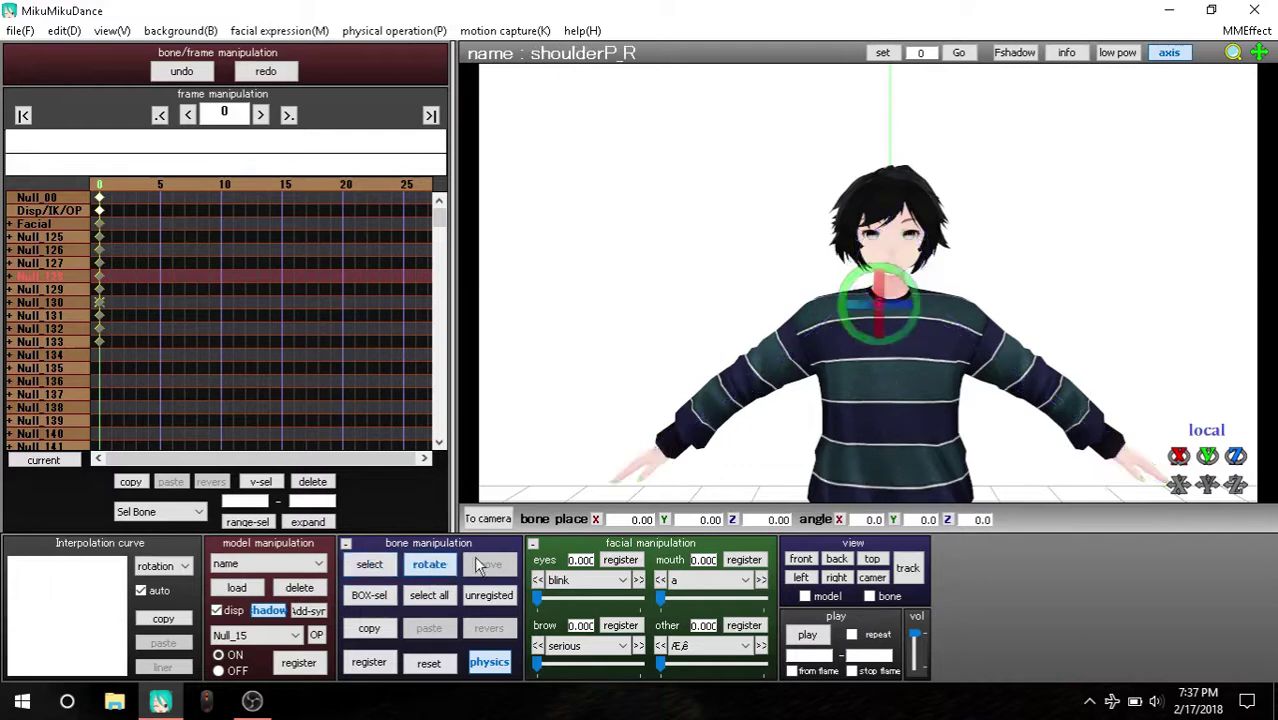
mouse_move(897, 285)
left_mouse_down()
mouse_move(908, 316)
mouse_move(912, 285)
mouse_move(909, 318)
mouse_move(916, 280)
mouse_move(905, 300)
left_mouse_up()
key("ctrl+z")
left_click(382, 566)
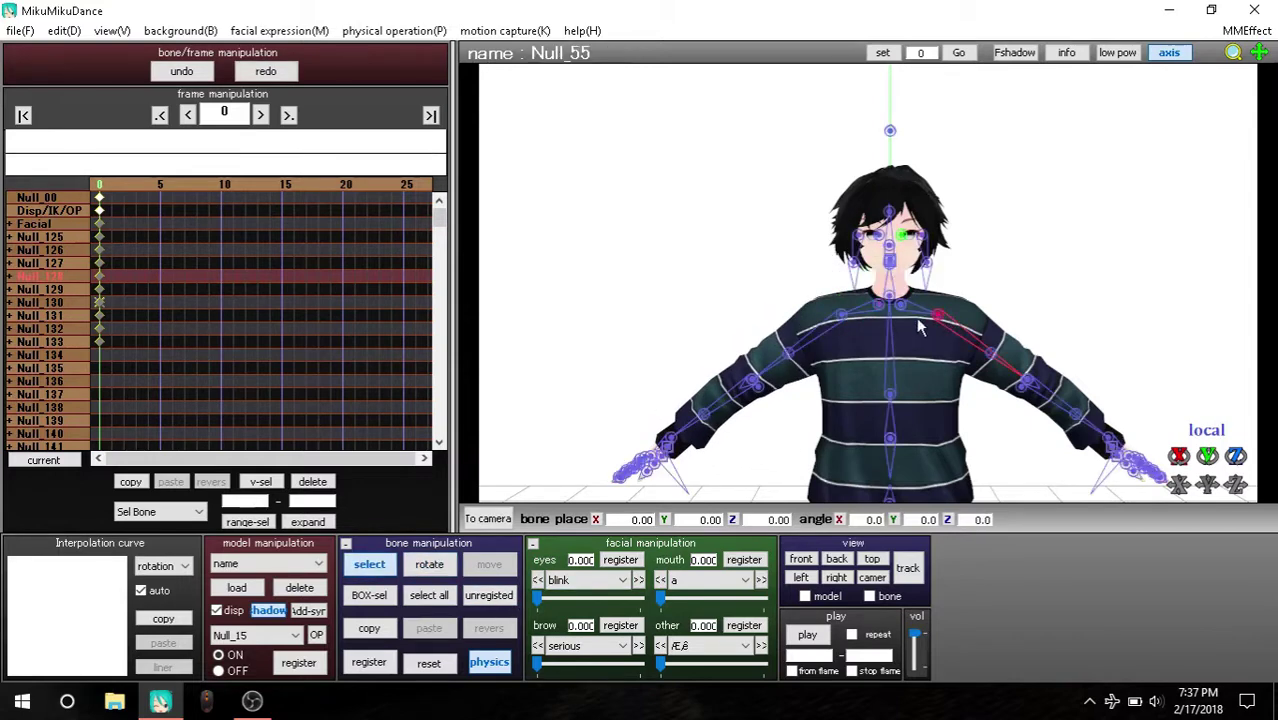
Step: Tilt the left shoulder bone shoulderP_L, cancel it, and quit MikuMikuDance
left_click(905, 314)
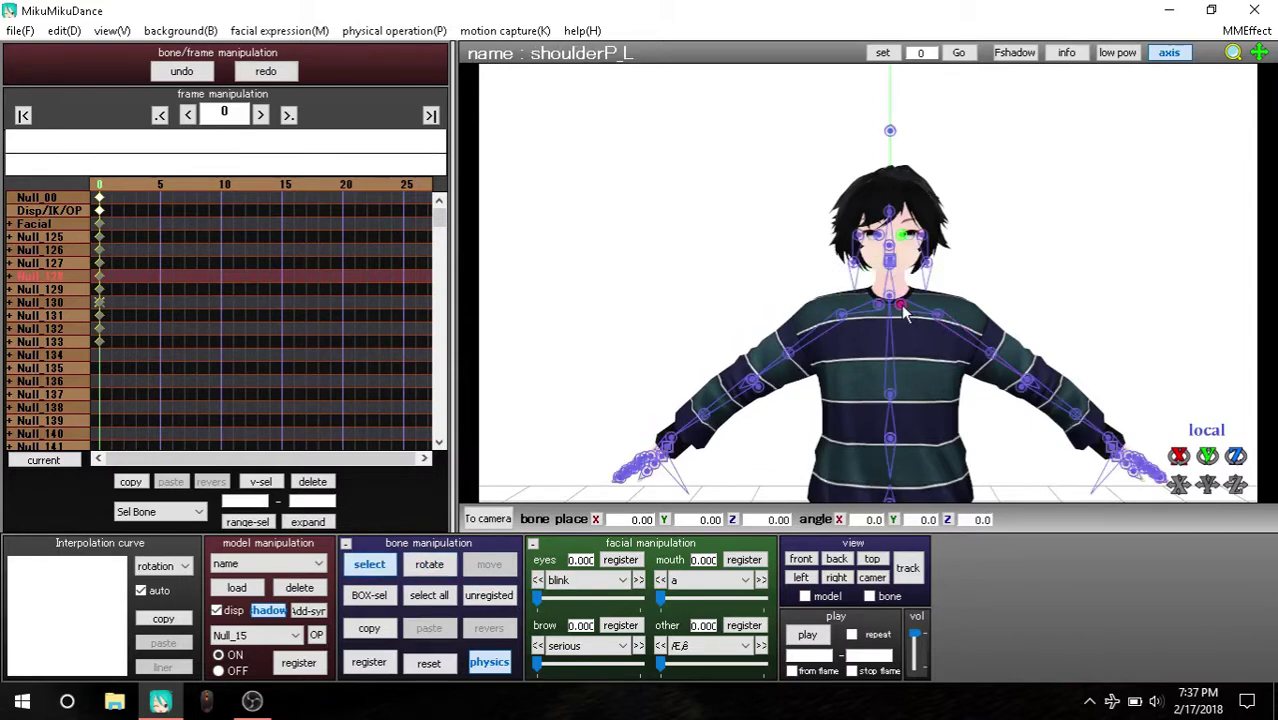
left_click(440, 566)
mouse_move(928, 340)
left_mouse_down()
mouse_move(957, 288)
mouse_move(968, 350)
left_mouse_up()
right_click(968, 350)
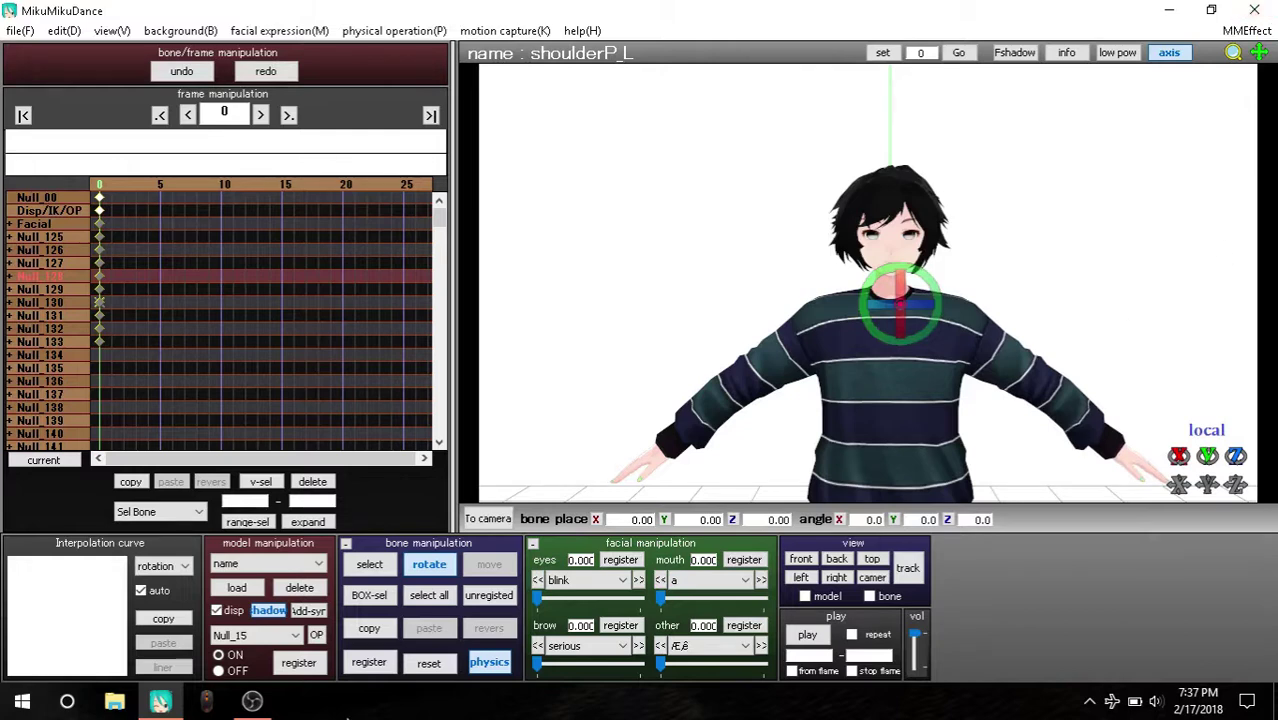
left_click(369, 564)
scroll(992, 279, "up", 5)
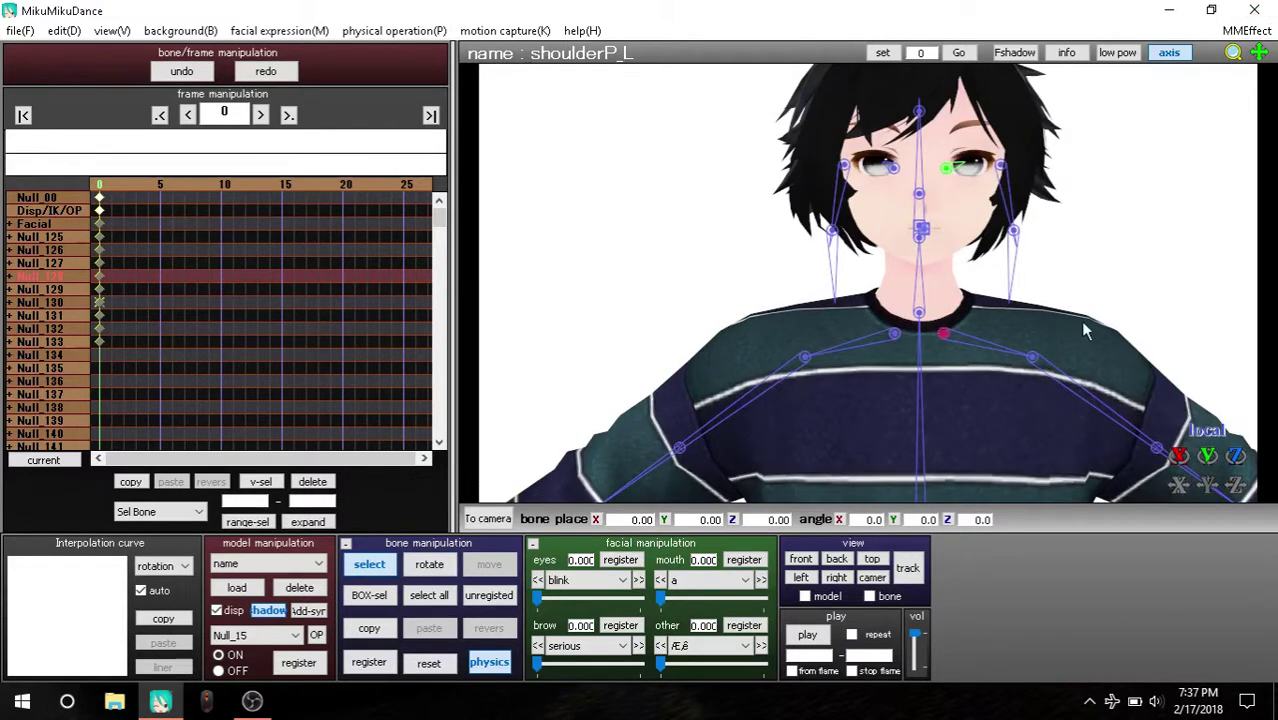
scroll(1085, 330, "down", 10)
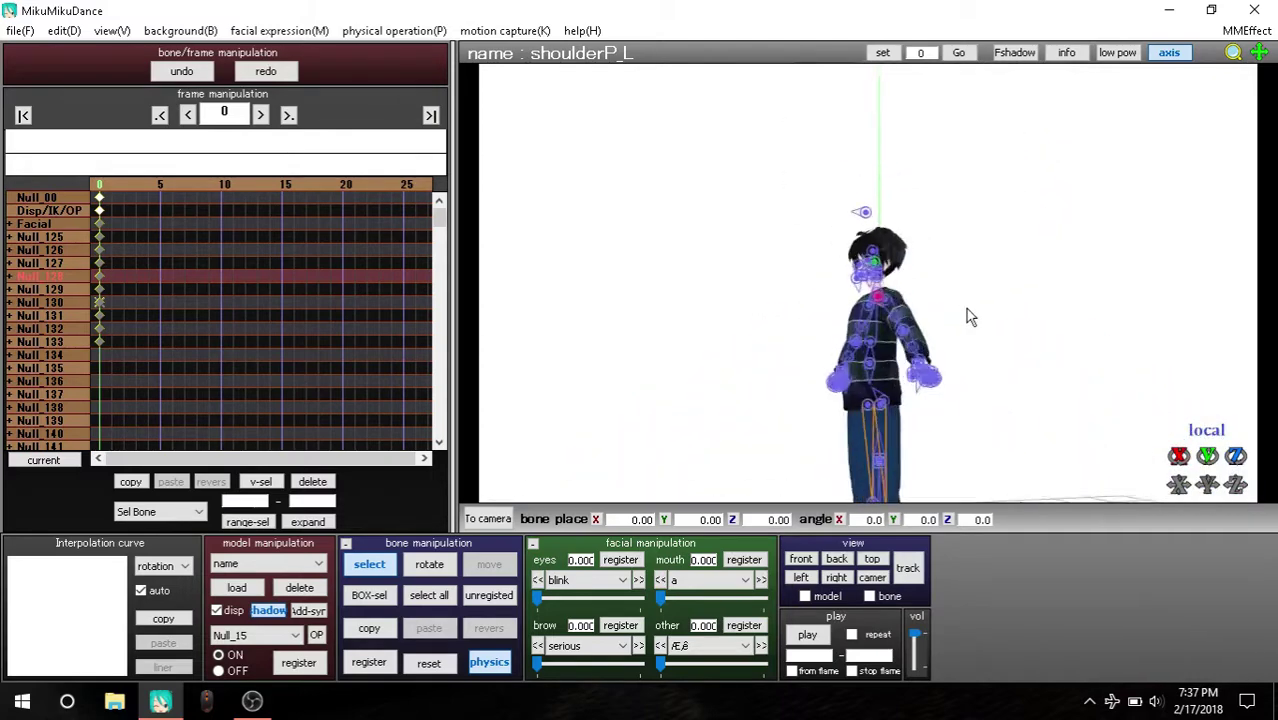
right_click_drag(968, 317, 1068, 335)
left_click(1254, 9)
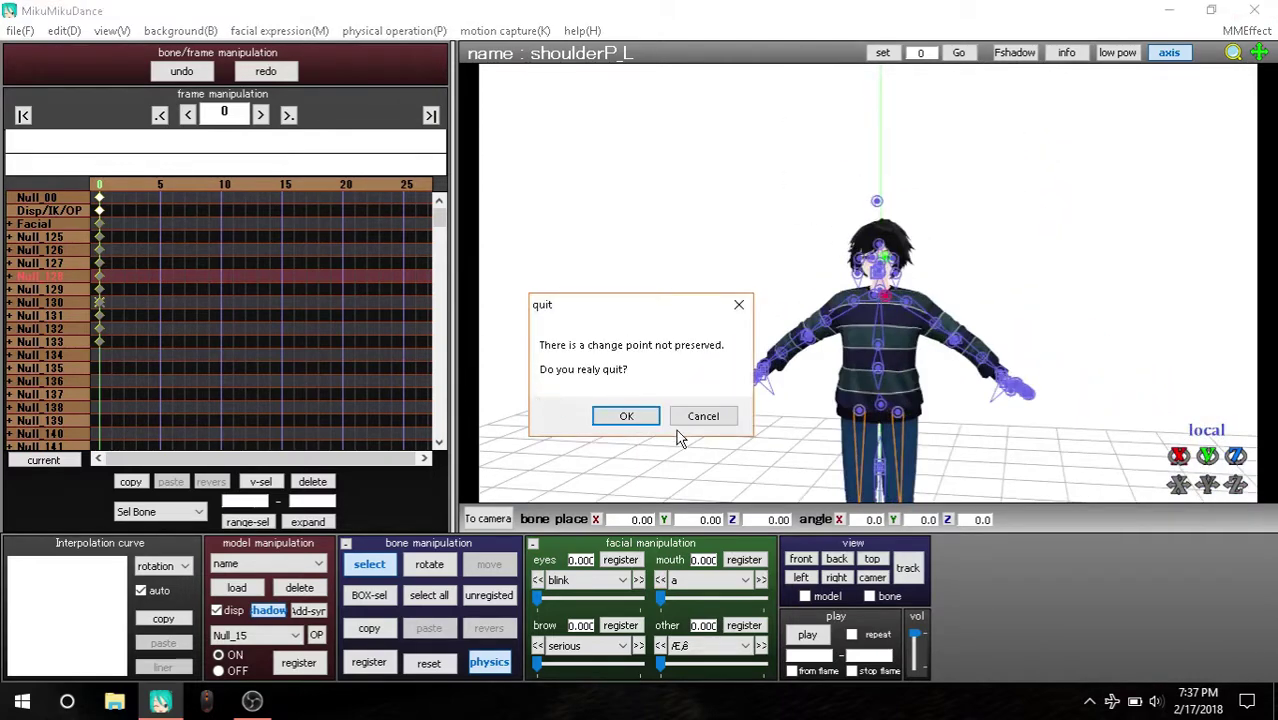
Step: Quit without saving, launch PmxEditor from the PMX Editor folder, and close Explorer
left_click(622, 414)
double_click(200, 250)
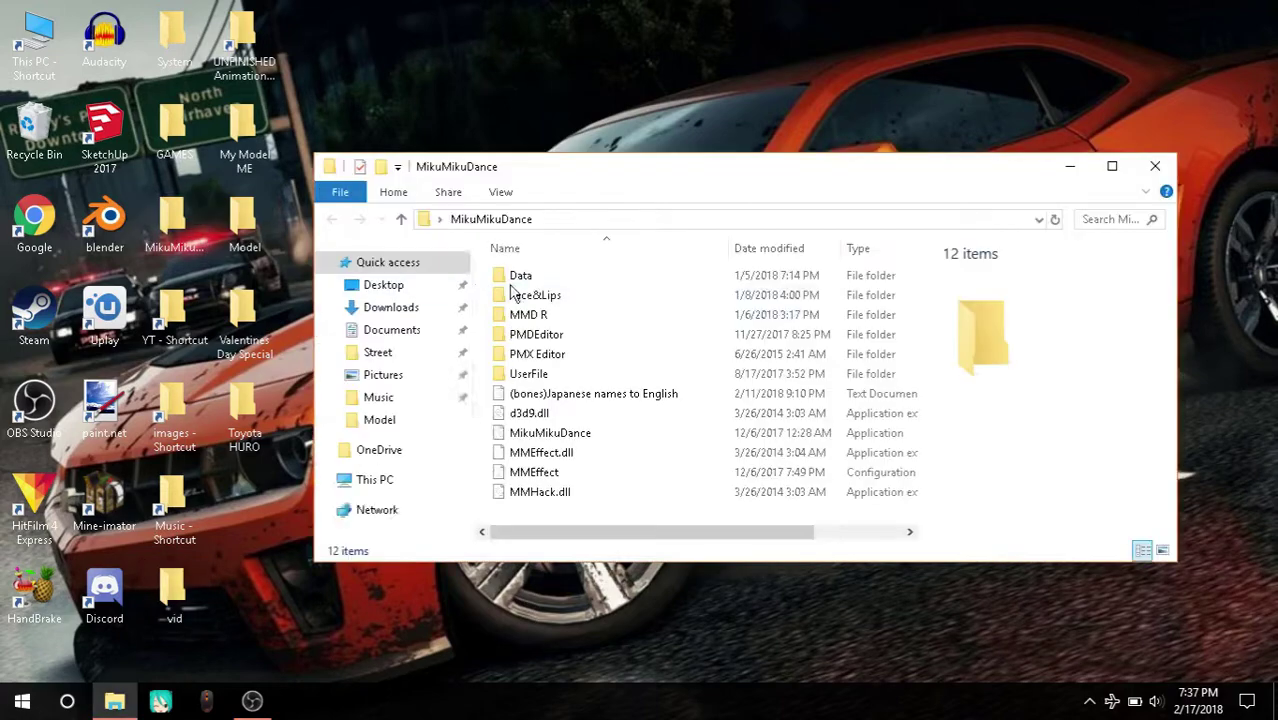
left_click(573, 360)
double_click(573, 360)
mouse_move(395, 400)
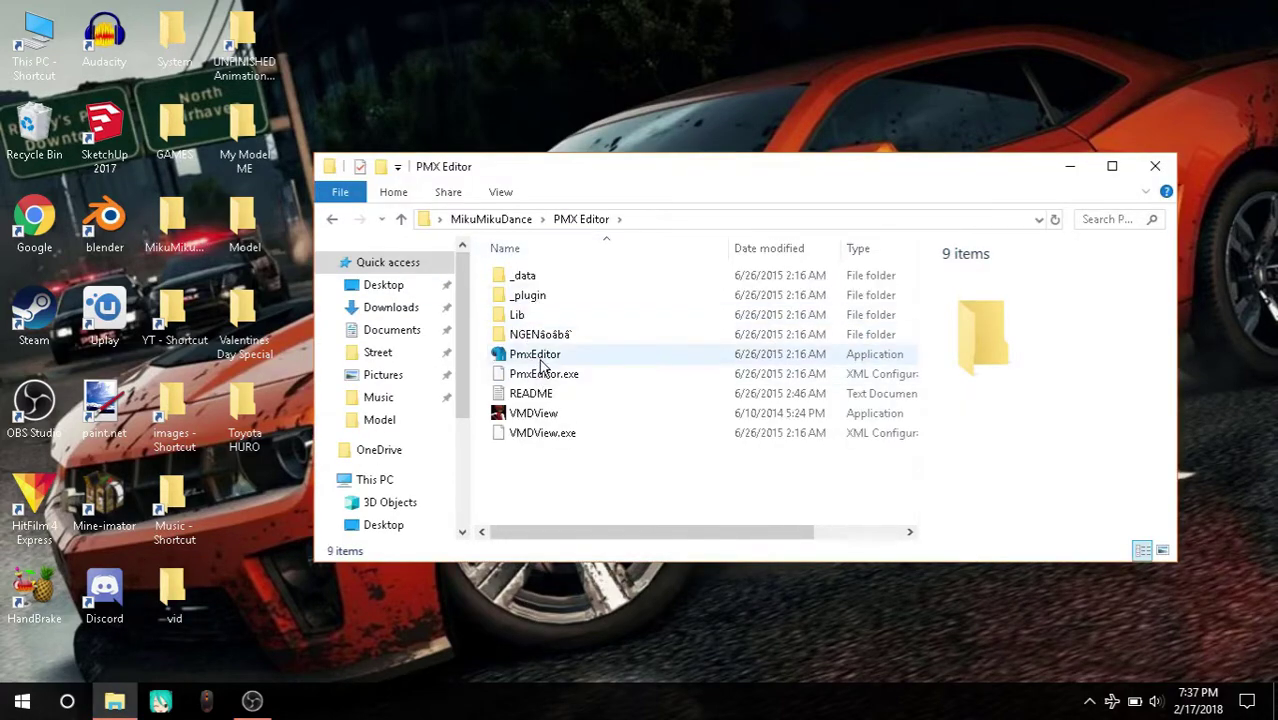
left_click(540, 358)
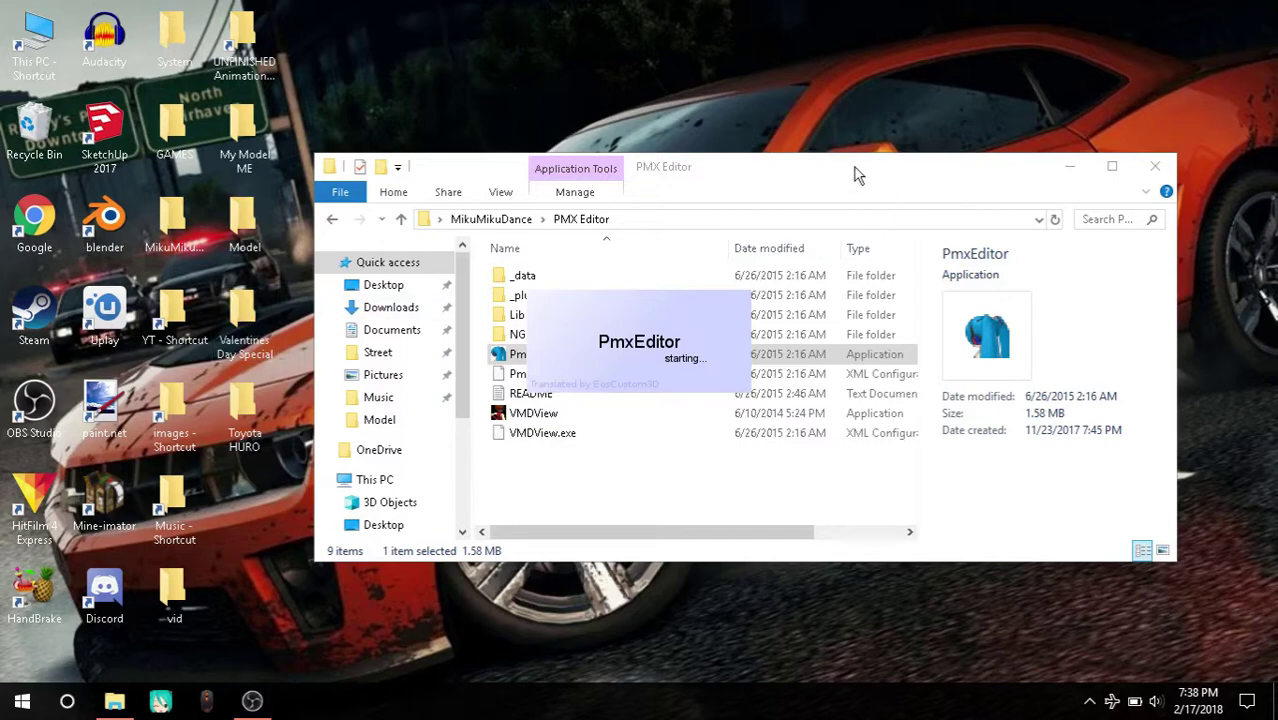
left_click_drag(851, 178, 830, 104)
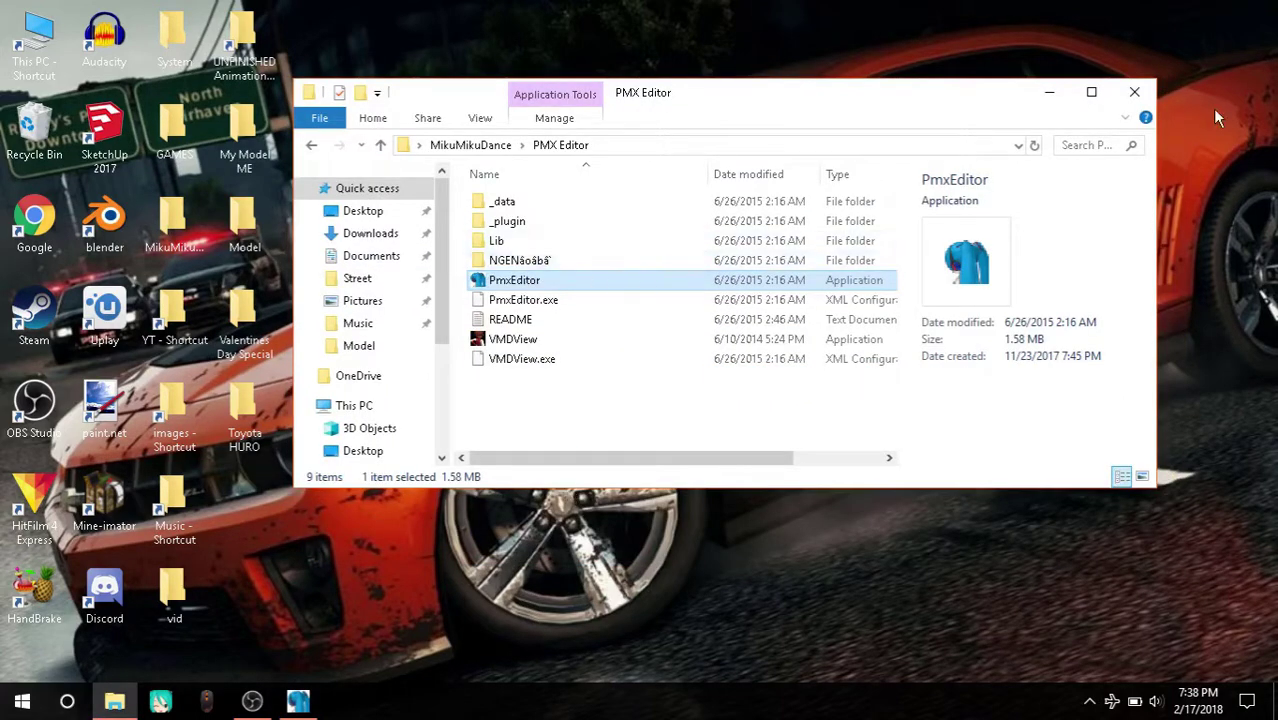
left_click(1146, 96)
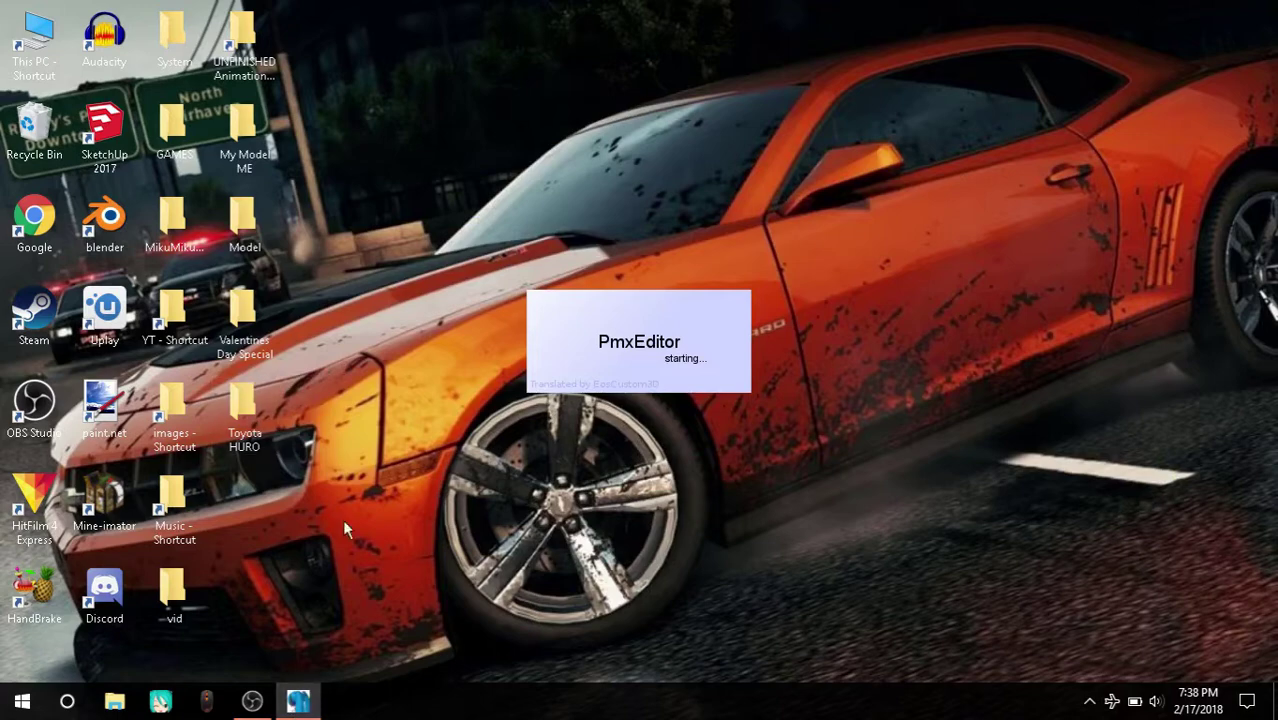
Step: Open the Japanese-to-English bone names note and select lines from head to center
double_click(174, 225)
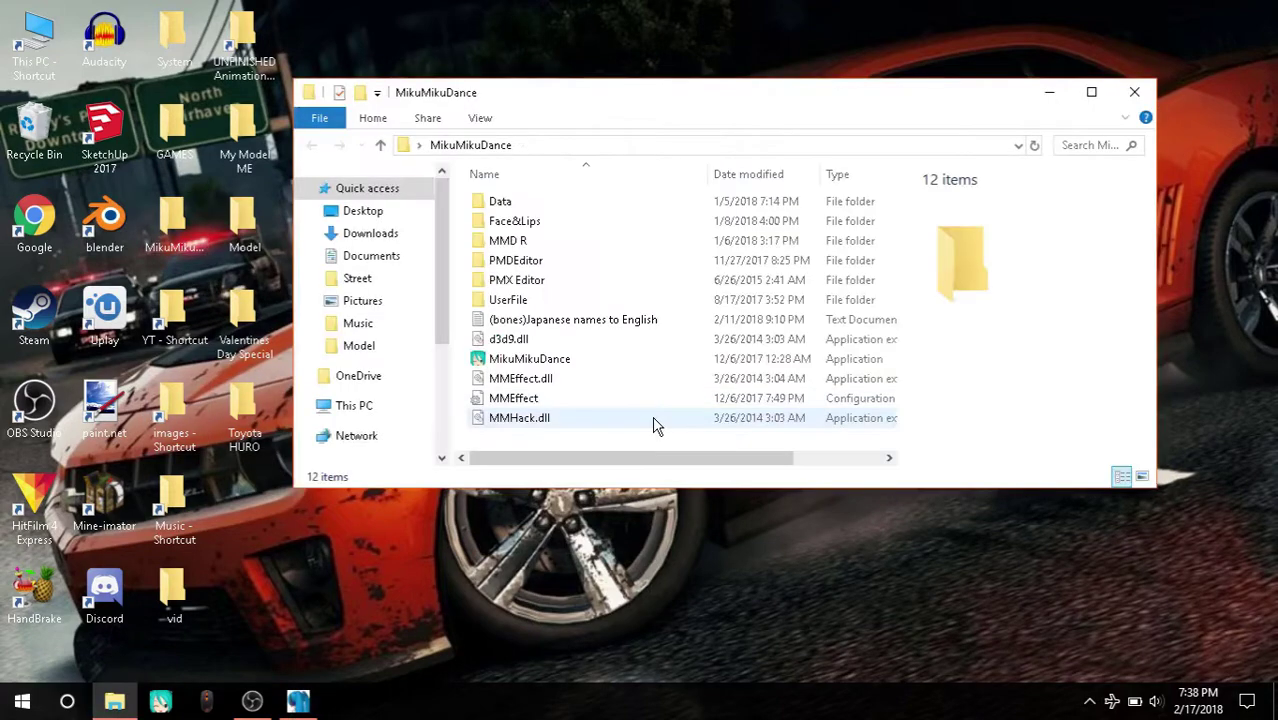
double_click(566, 323)
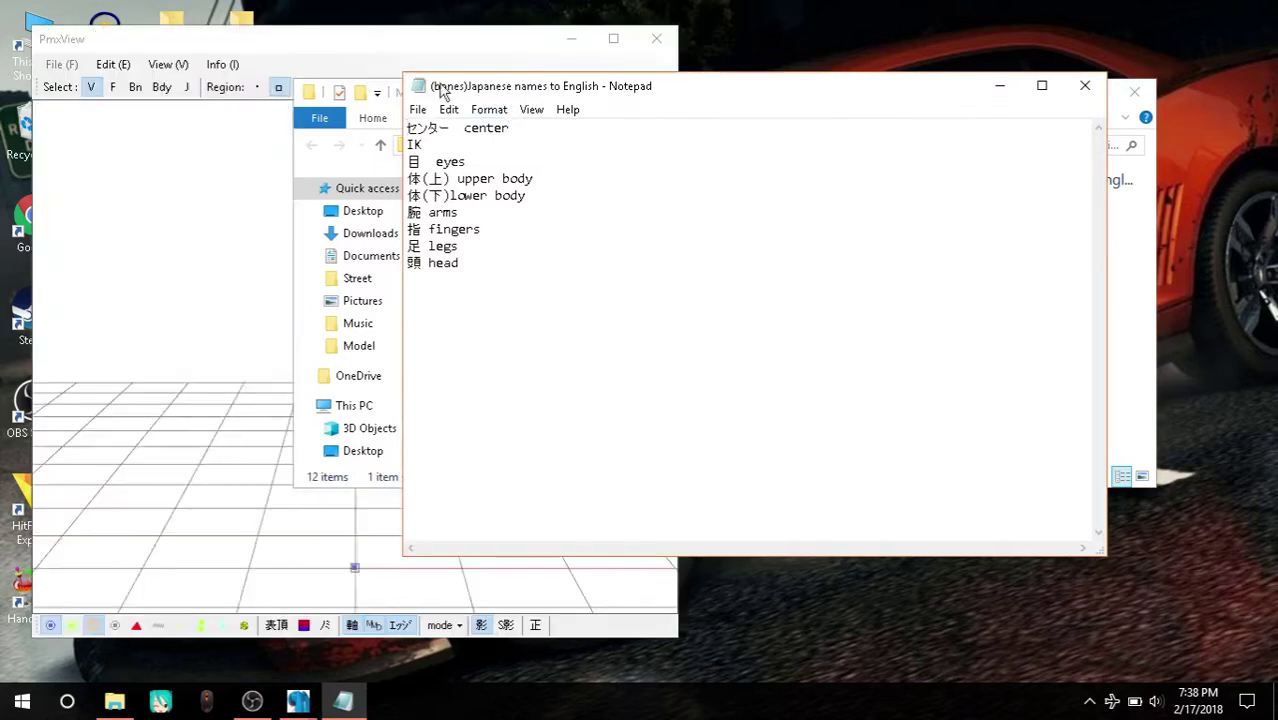
left_click_drag(566, 134, 390, 255)
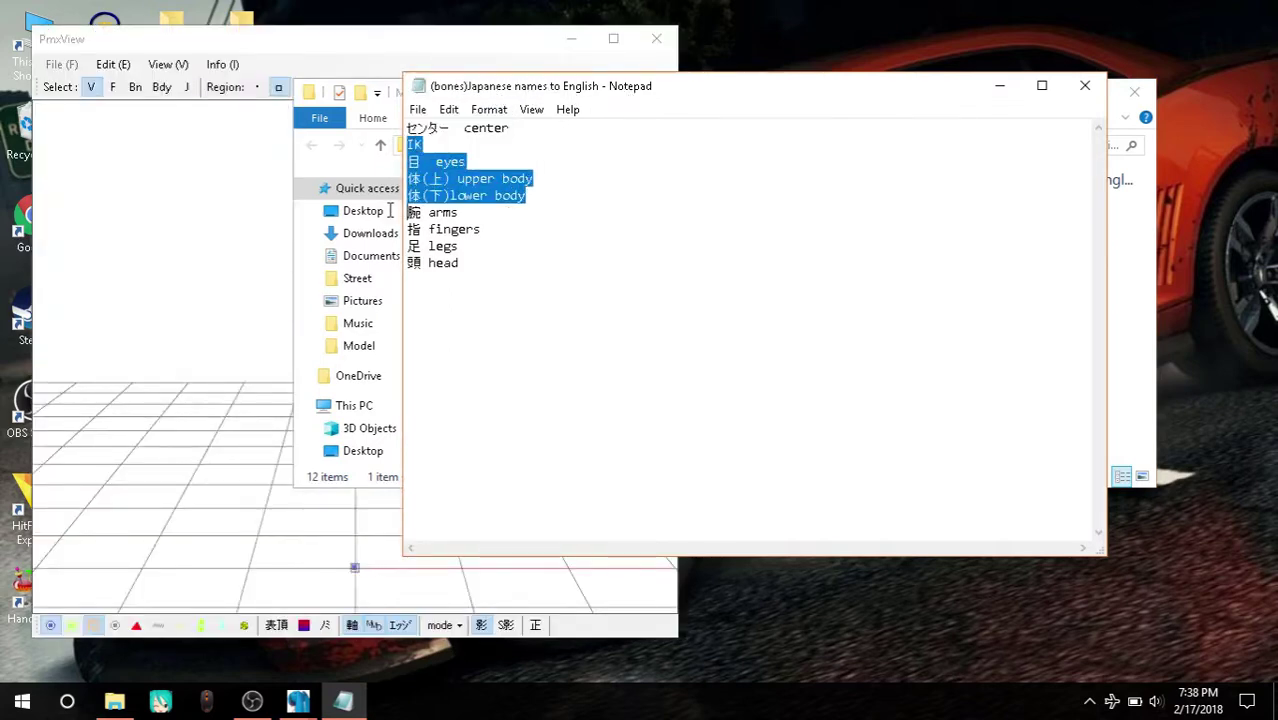
left_click(606, 261)
left_click_drag(516, 266, 379, 277)
left_click(570, 257)
mouse_move(570, 257)
left_mouse_down()
mouse_move(533, 248)
mouse_move(381, 124)
left_mouse_up()
double_click(505, 250)
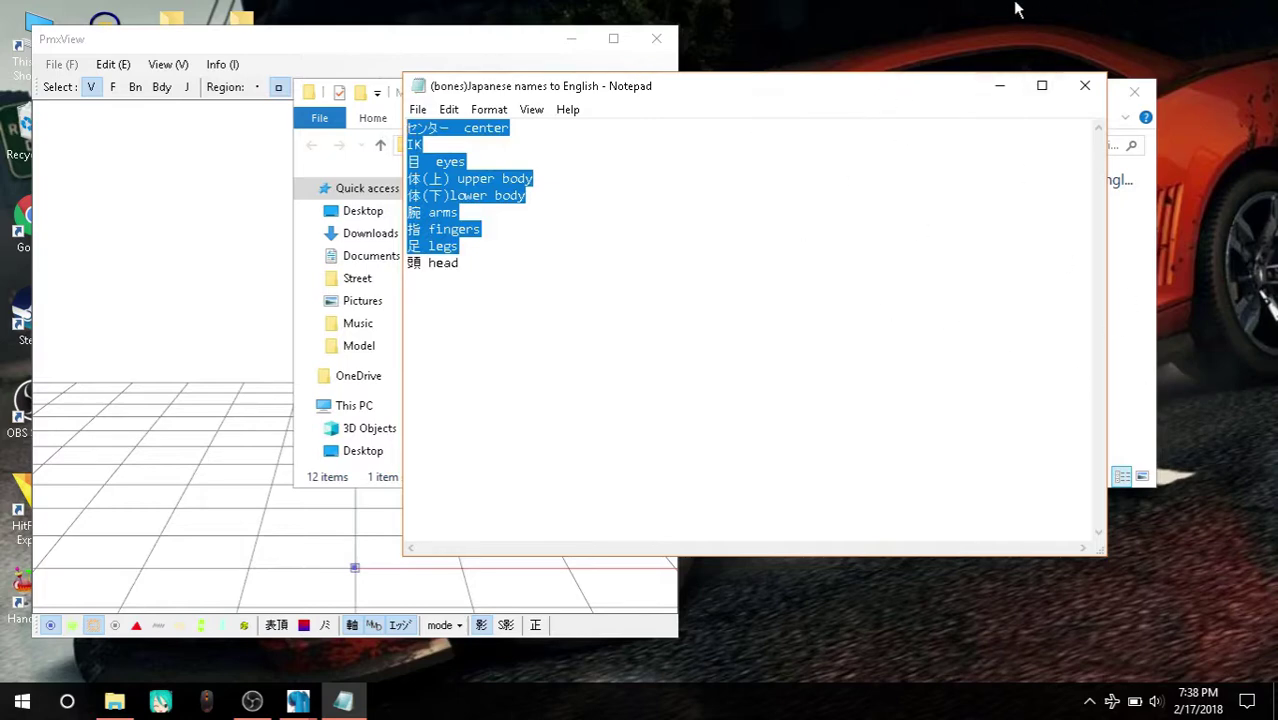
mouse_move(760, 264)
left_mouse_down()
mouse_move(365, 188)
mouse_move(340, 80)
left_mouse_up()
left_click(657, 254)
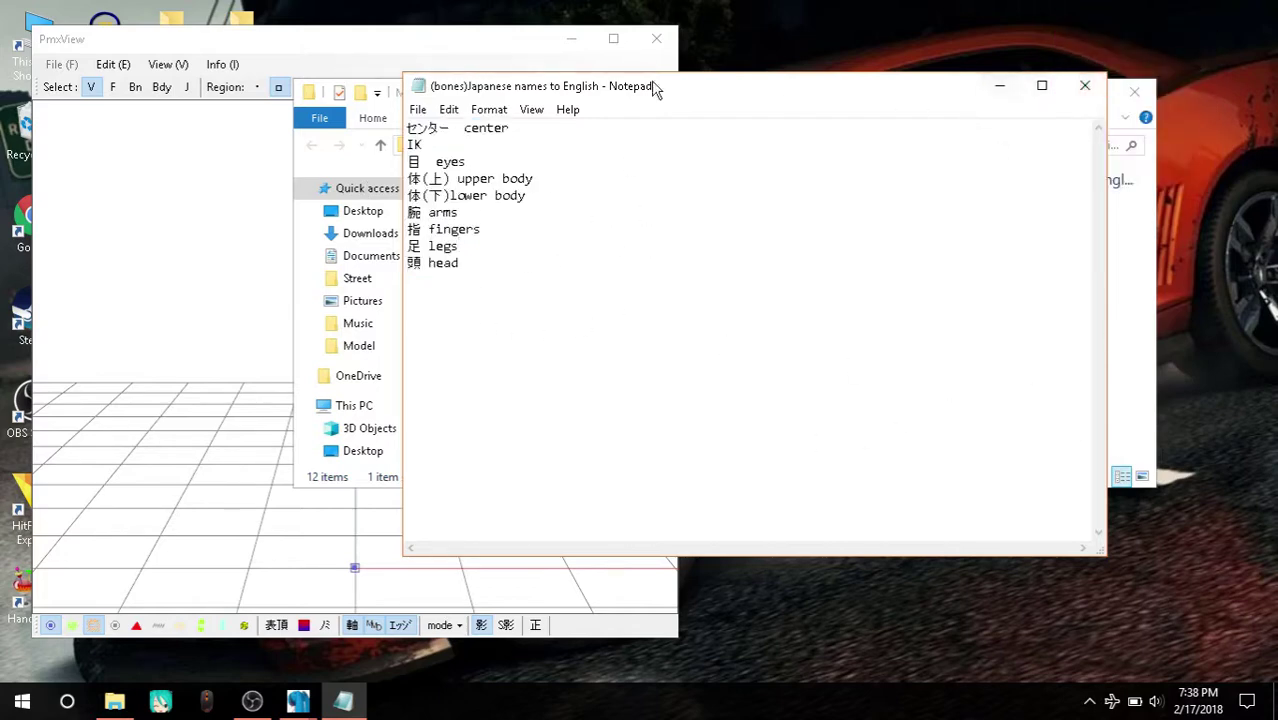
Step: Close the file browser and move the model viewer window to the right
left_click(1155, 208)
left_click(1134, 90)
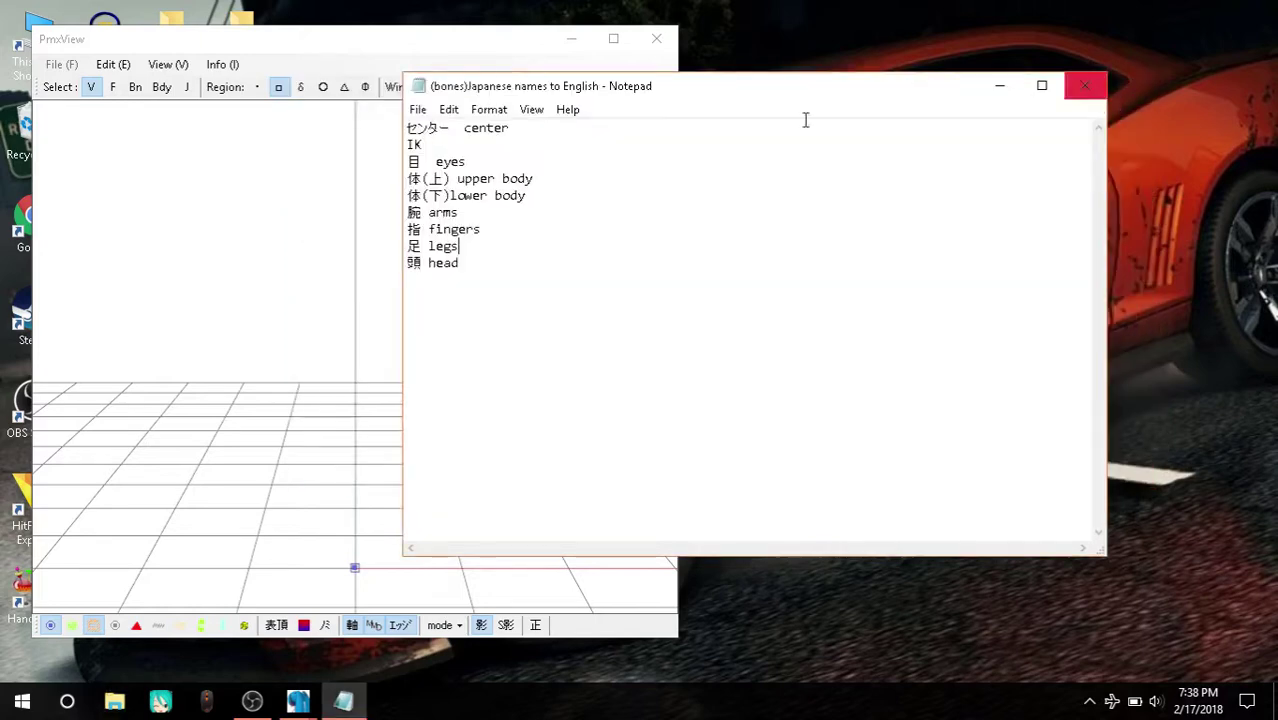
left_click(528, 63)
left_click_drag(494, 48, 900, 44)
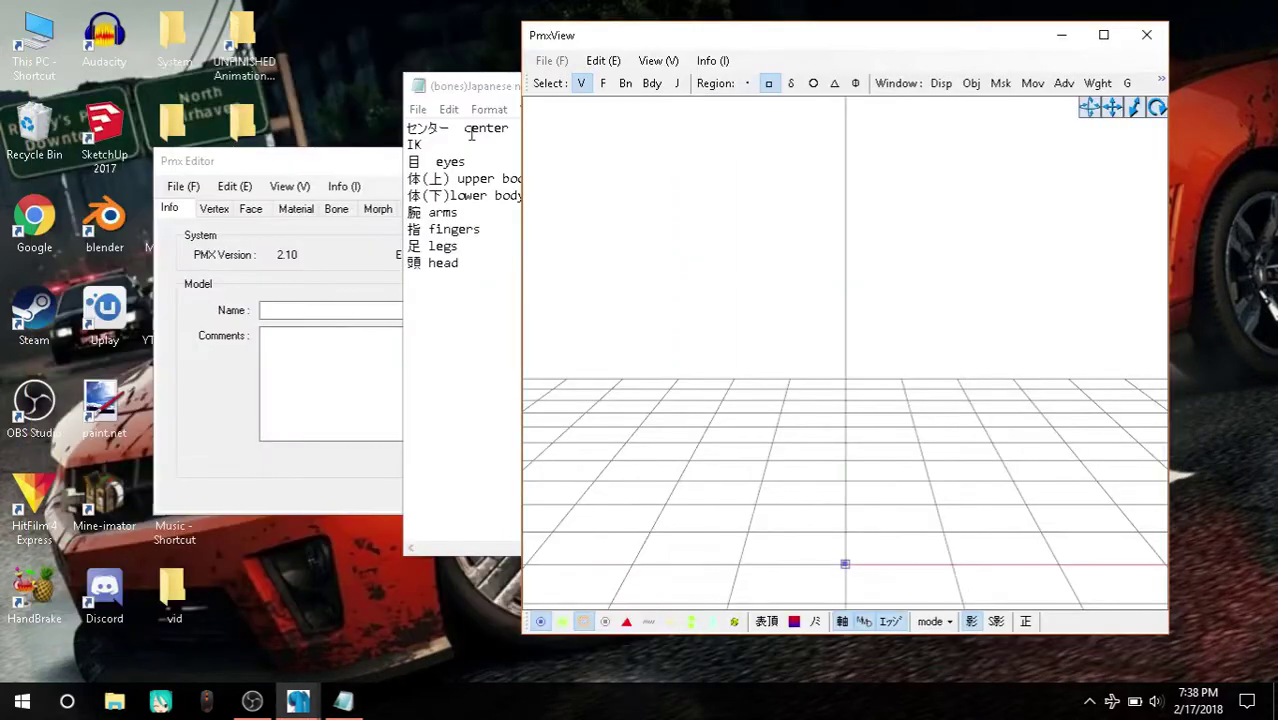
Step: Open the My Model test 1 model in PmxEditor
left_click(471, 134)
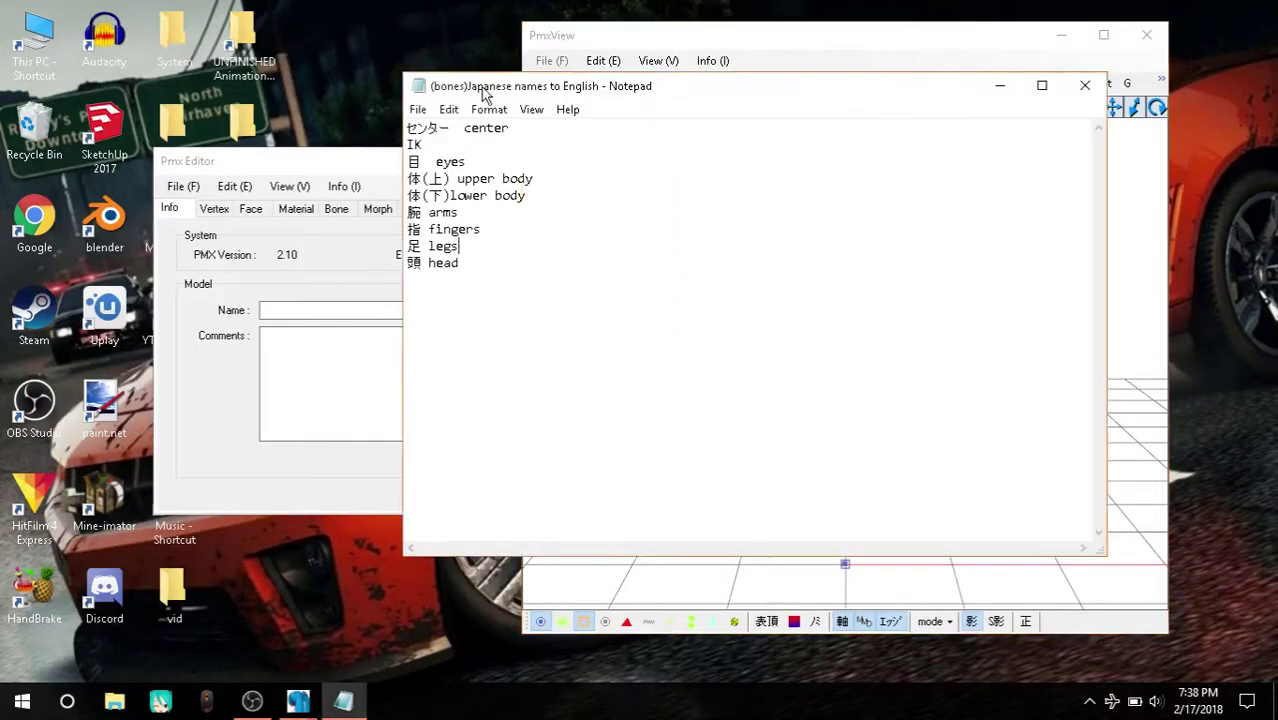
left_click(185, 187)
left_click(186, 188)
left_click(252, 229)
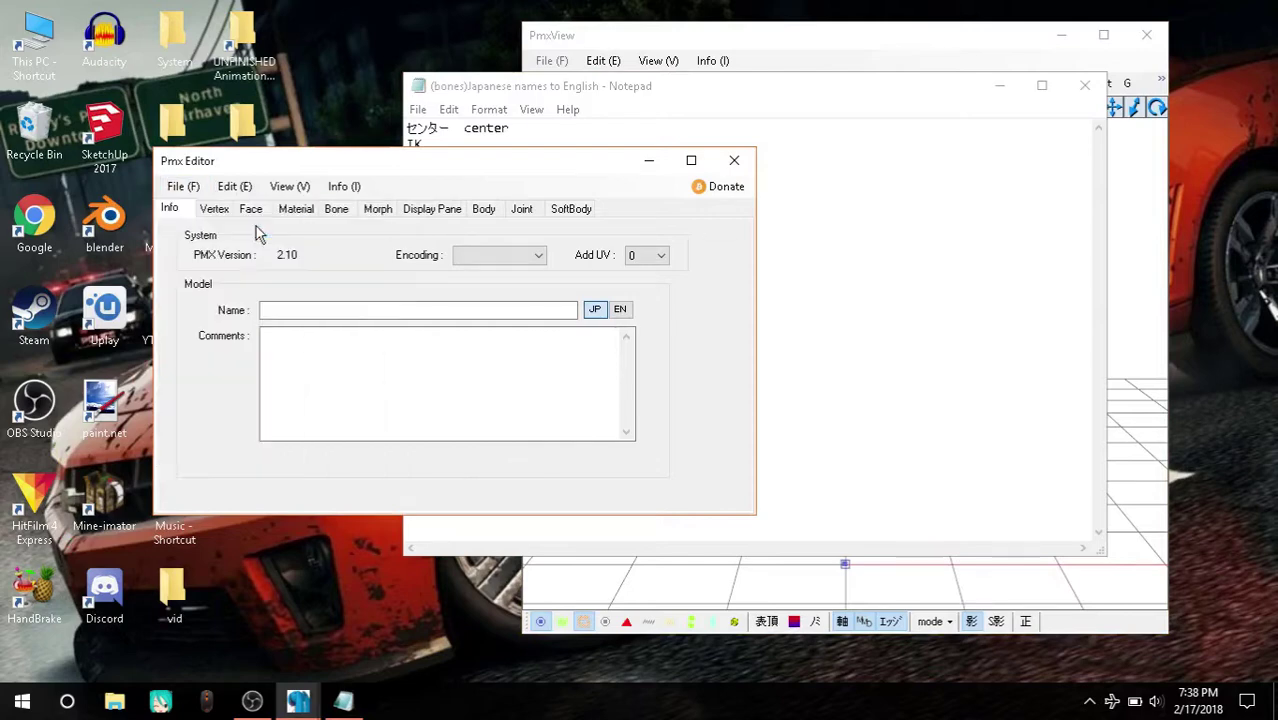
scroll(679, 437, "down", 3)
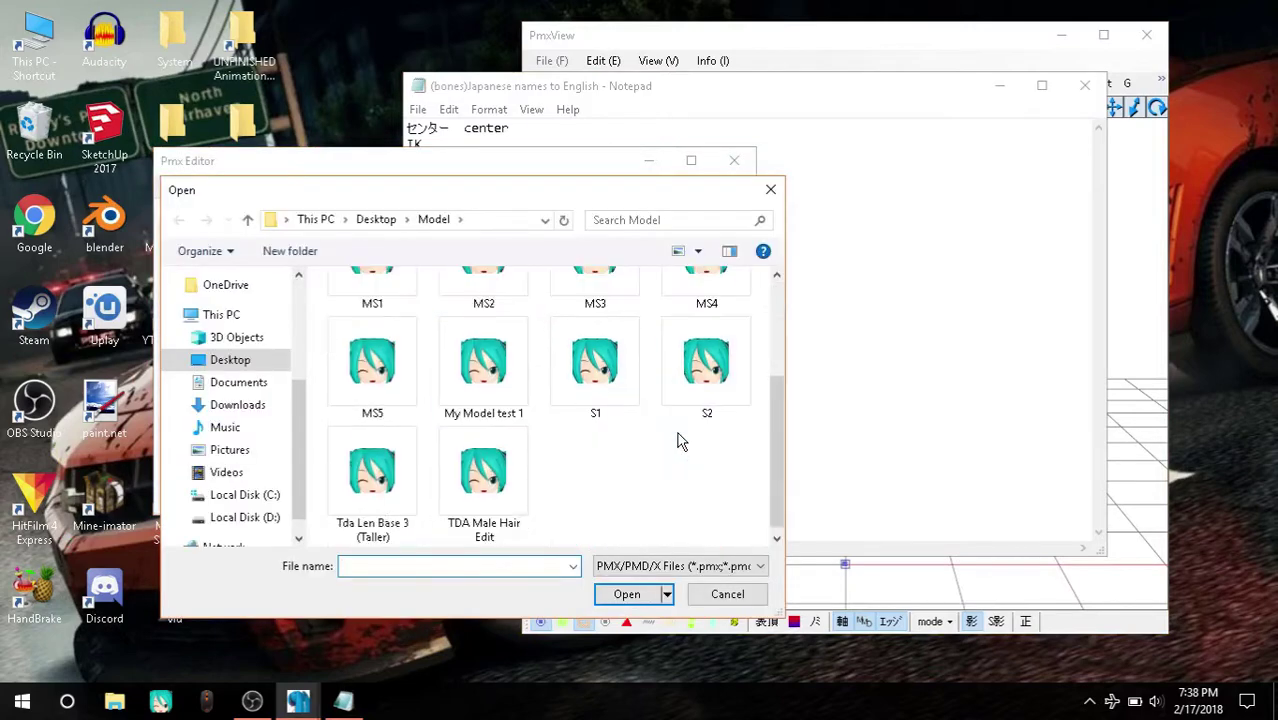
left_click(496, 375)
double_click(496, 375)
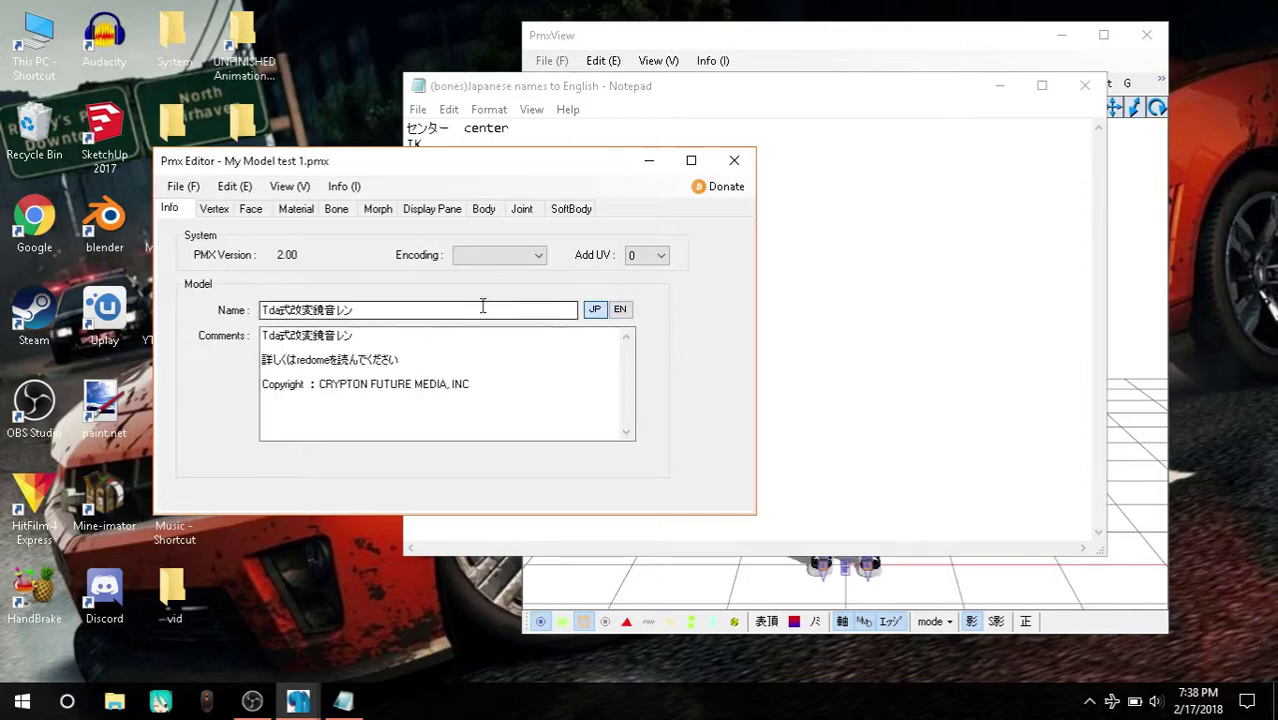
Step: Toggle the model's English and Japanese names, then go to the display groups
left_click(618, 310)
left_click(595, 311)
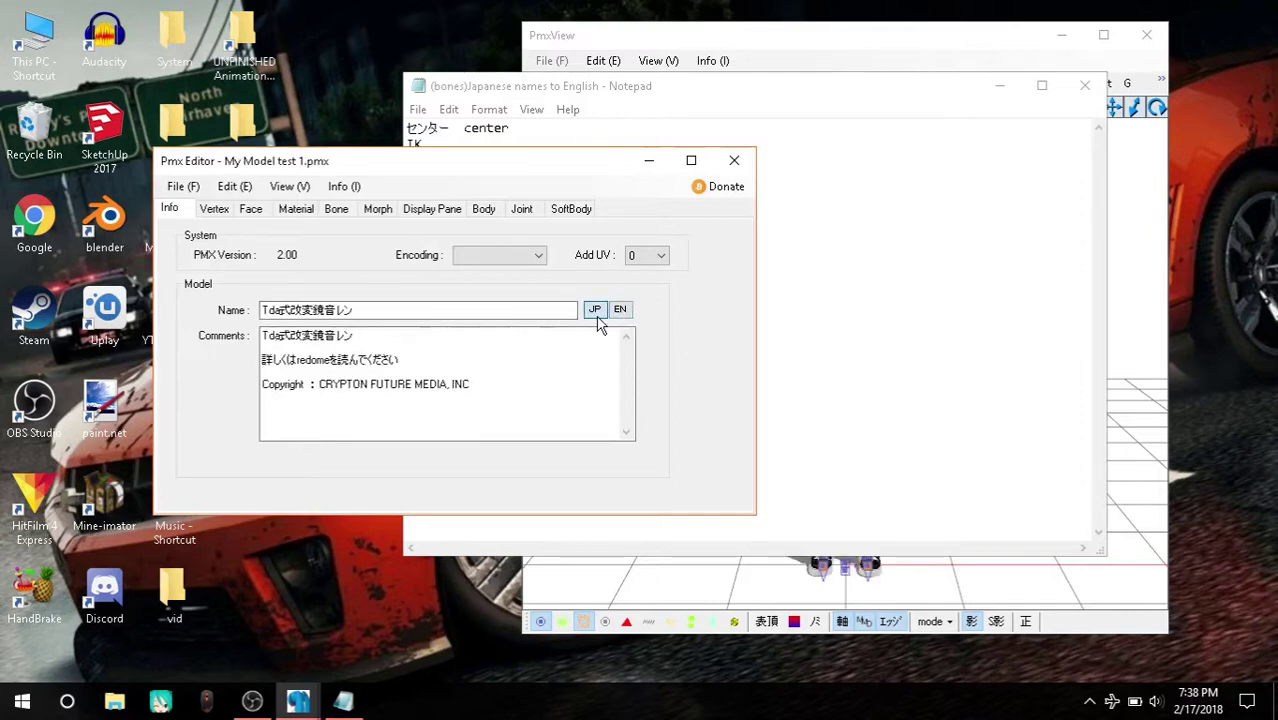
left_click(340, 209)
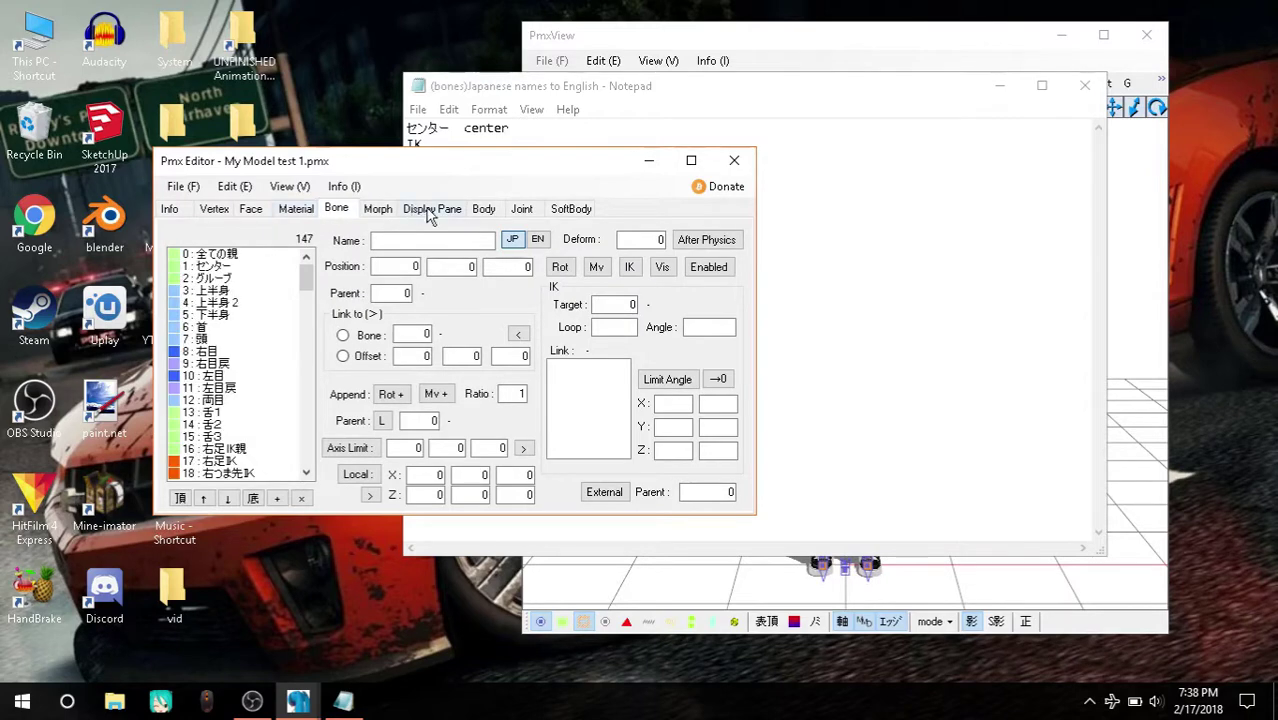
left_click(426, 211)
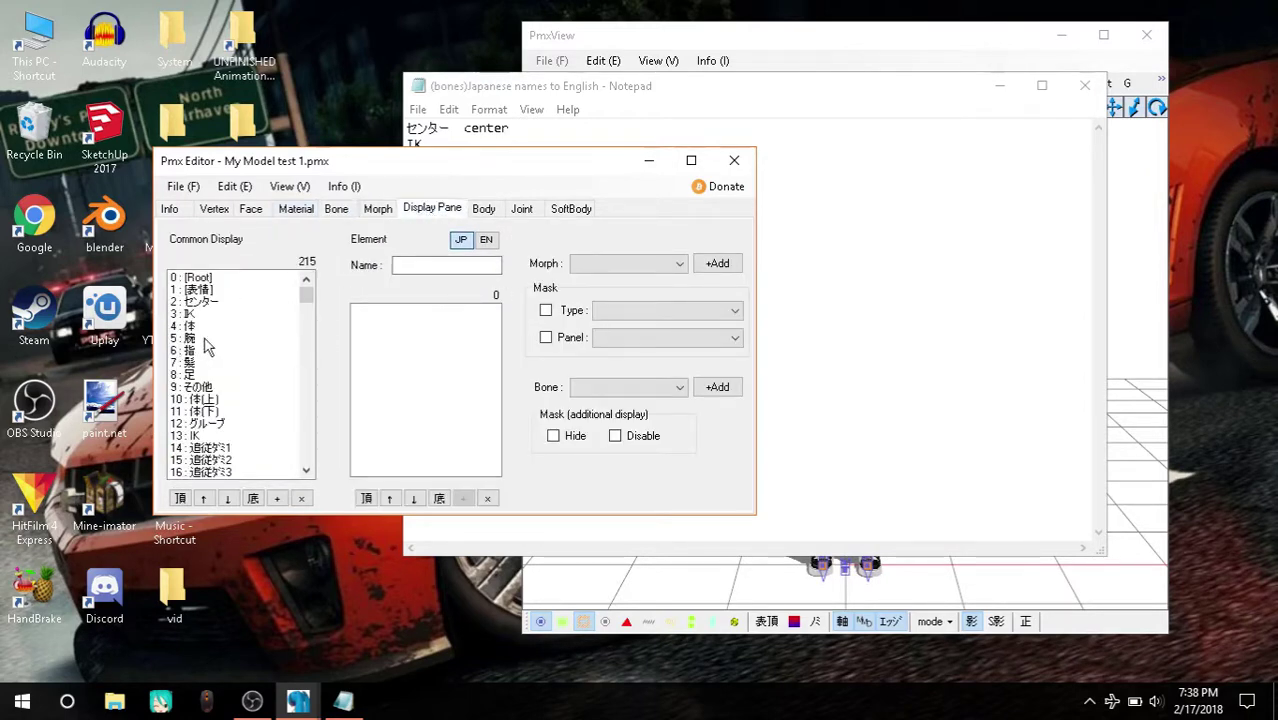
scroll(207, 345, "down", 9)
Step: Browse display groups 35 through 56 with English names shown
left_click(207, 374)
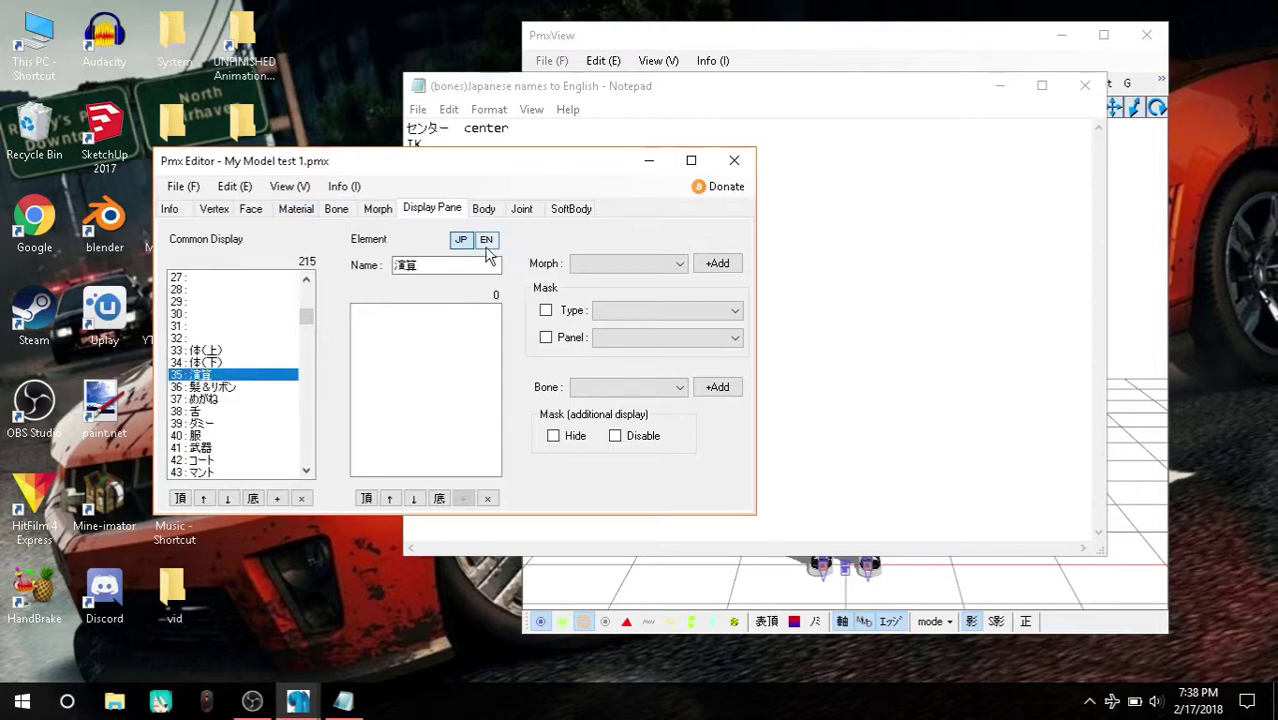
left_click(486, 241)
left_click(242, 388, "shift")
left_click(205, 436)
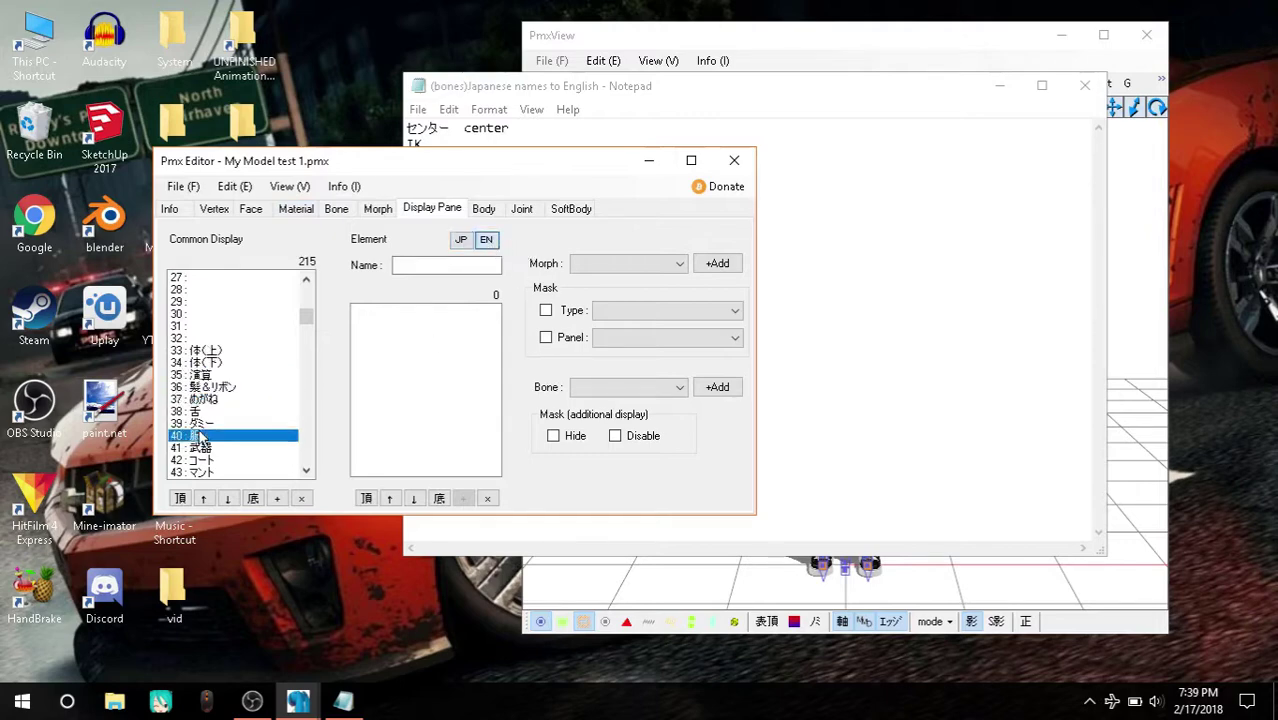
key("Up")
key("Up")
scroll(208, 430, "down", 2)
left_click(203, 387)
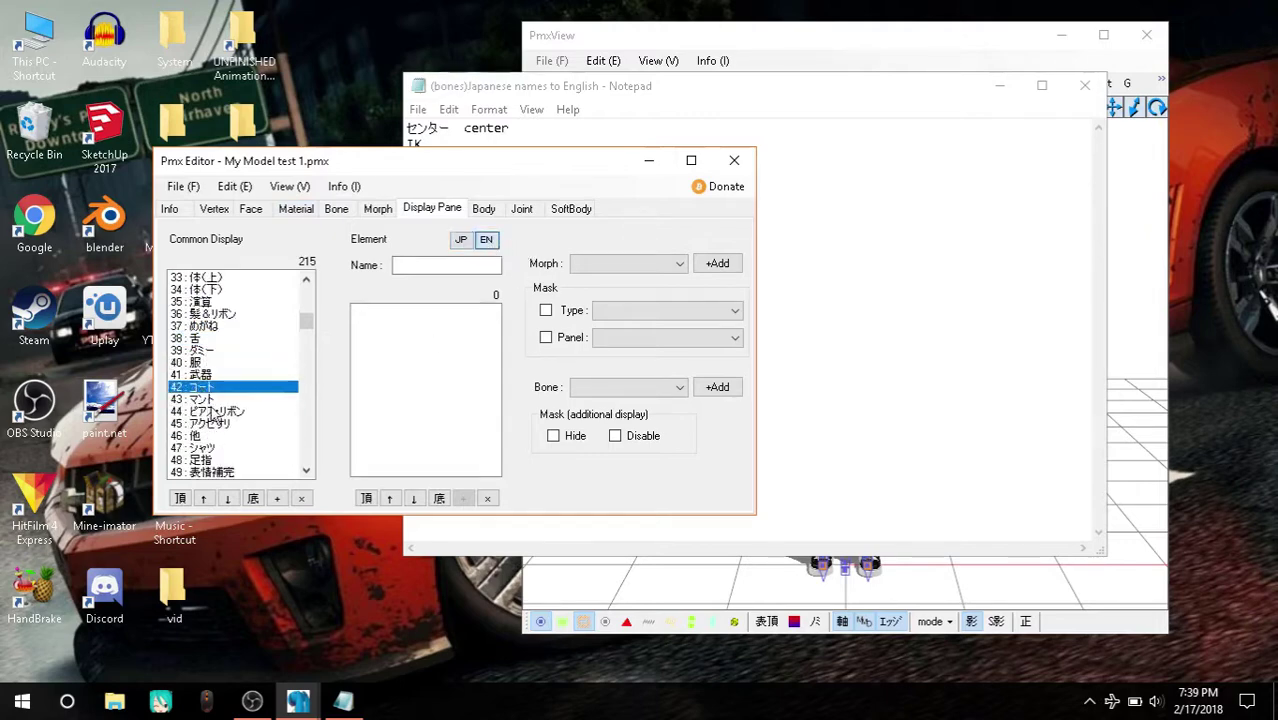
left_click(213, 411)
left_click(215, 423)
scroll(228, 480, "down", 4)
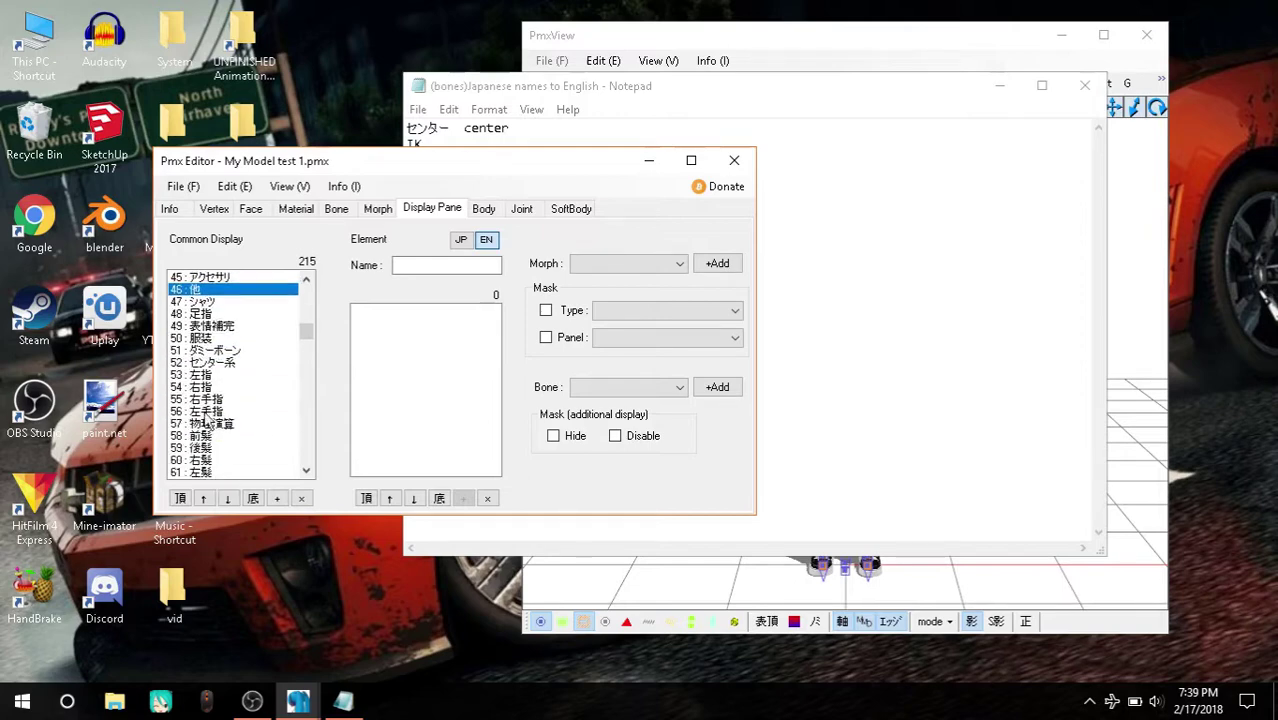
left_click(205, 412)
left_click(220, 447)
scroll(220, 447, "down", 2)
left_click(205, 411)
left_click(205, 436)
Step: Inspect display groups 67 up to 19, including upper body, fingers and hair
left_click(215, 472)
scroll(227, 384, "up", 2)
scroll(227, 384, "up", 2)
left_click(227, 380)
left_click(208, 337)
scroll(210, 335, "up", 5)
left_click(208, 301)
left_click(207, 326)
scroll(210, 330, "up", 2)
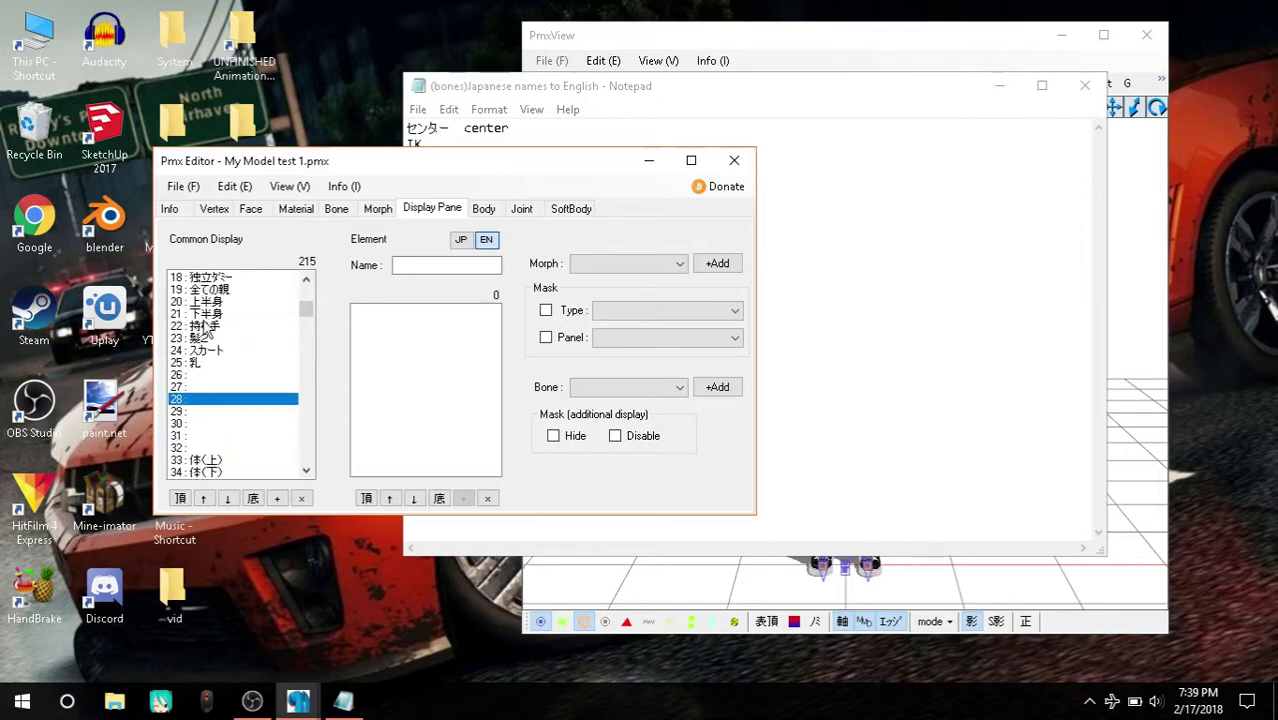
left_click(215, 289)
scroll(240, 314, "up", 4)
left_click(212, 326)
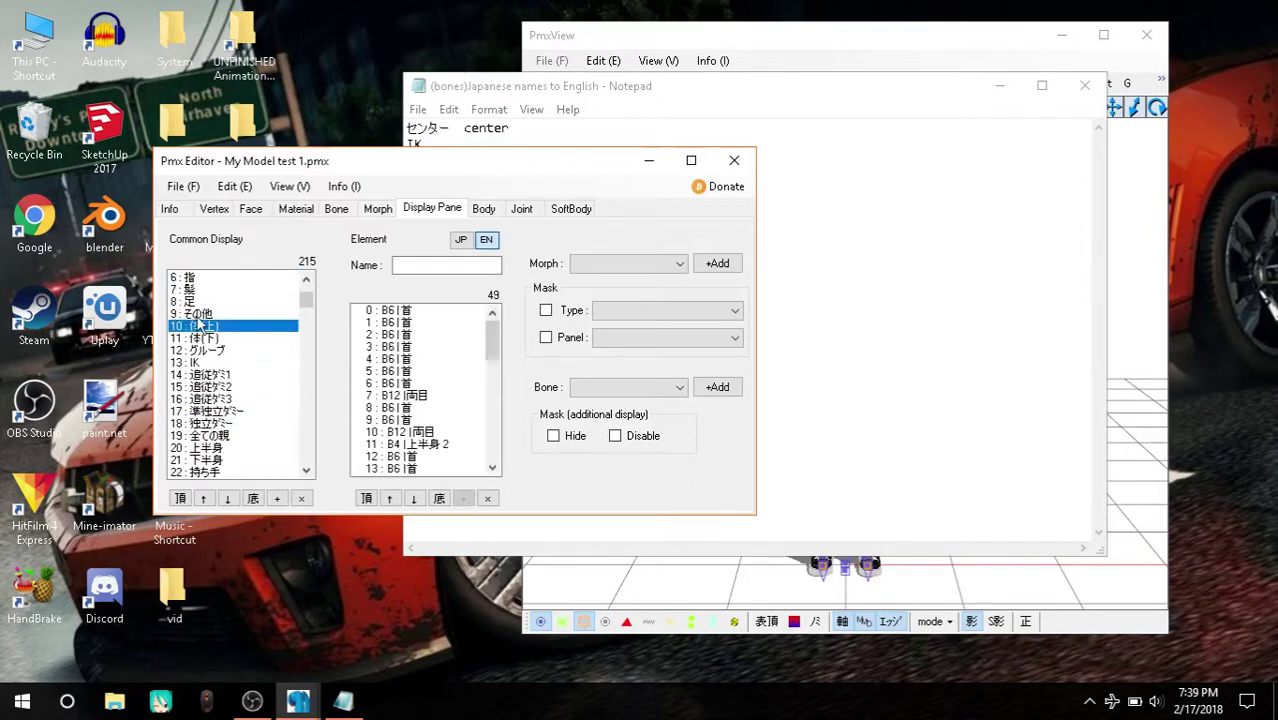
left_click(215, 338)
left_click(205, 301)
left_click(200, 277)
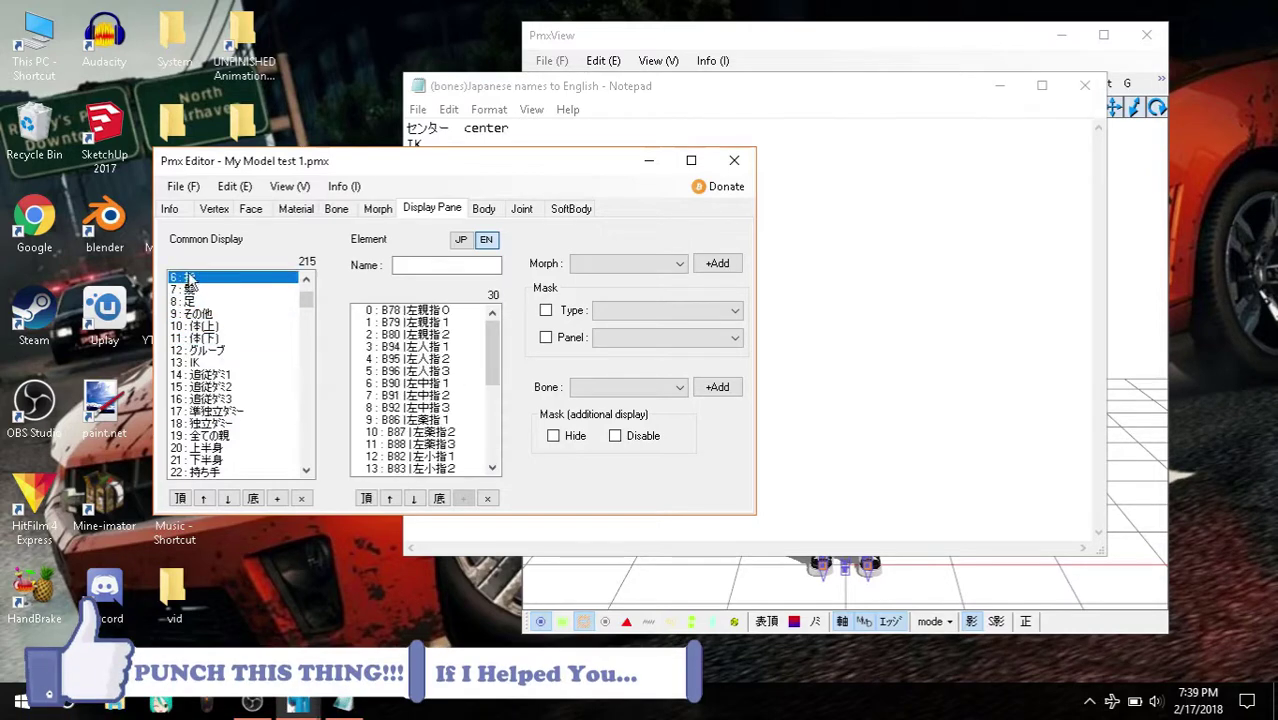
scroll(197, 289, "up", 2)
Step: Select all display groups and delete them, leaving only Root and 表情
left_click(200, 325)
left_click(200, 301)
left_click(256, 339)
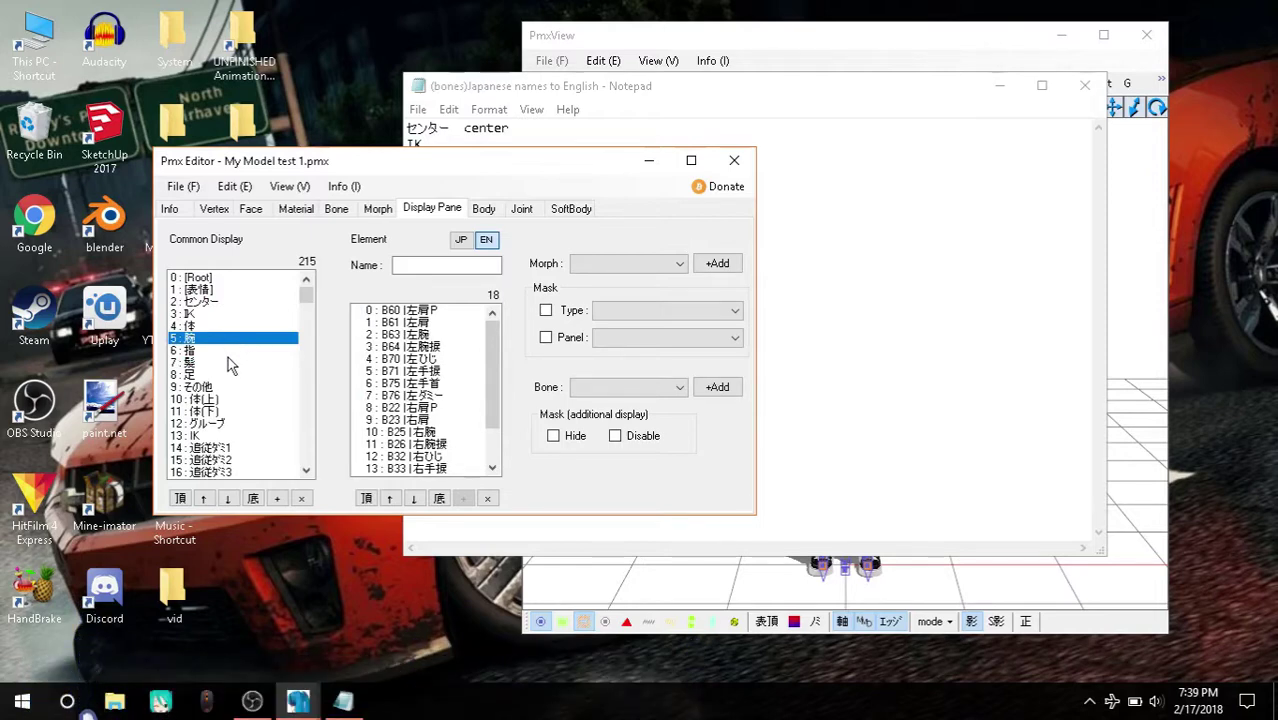
key("ctrl+a")
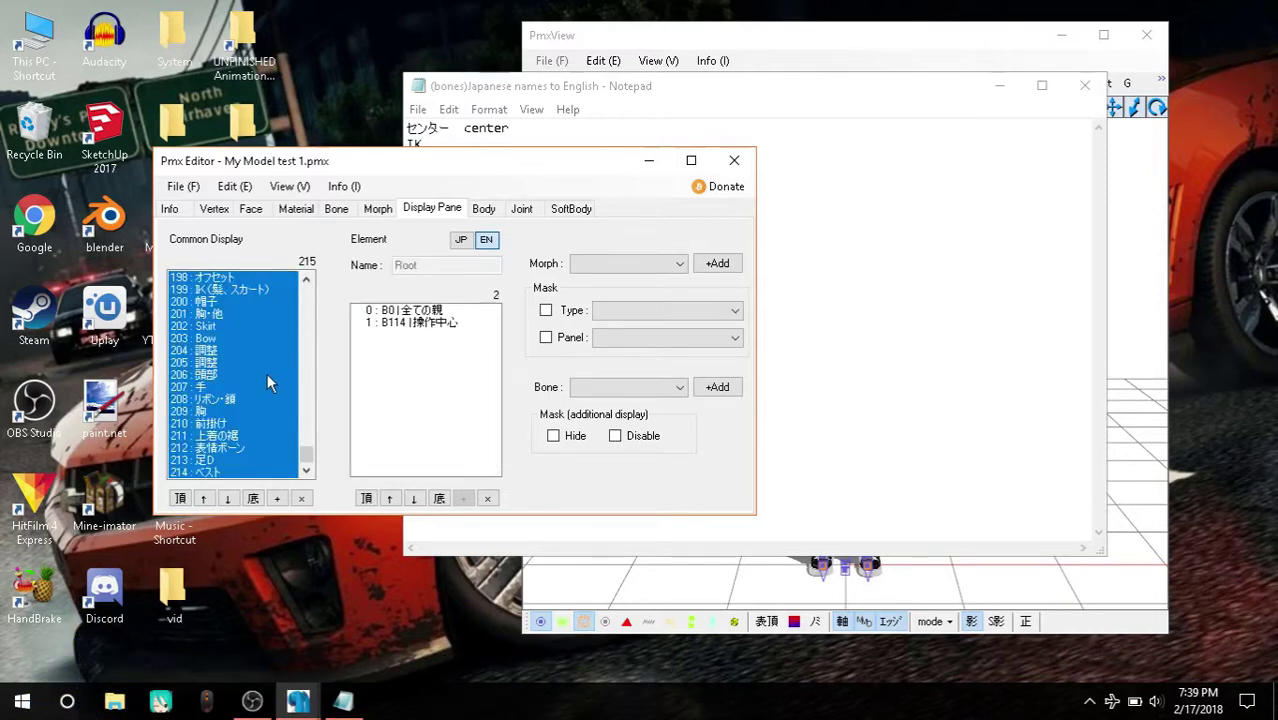
key("Delete")
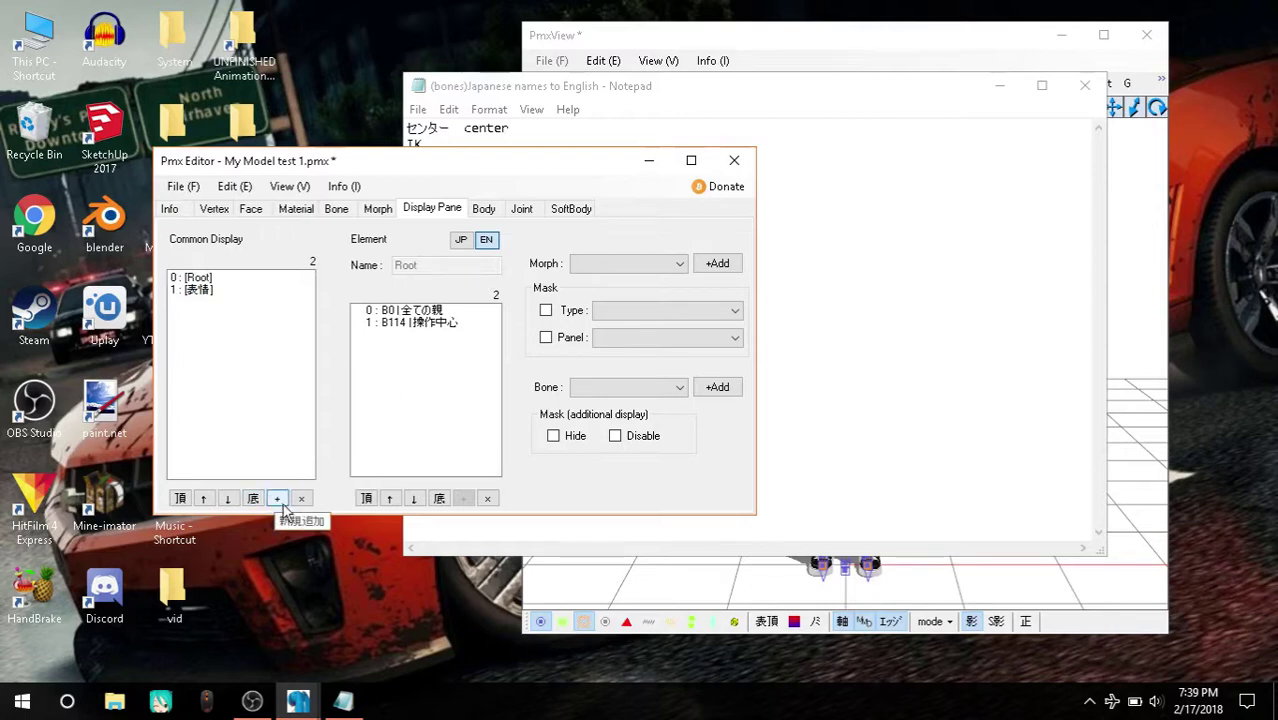
Step: Add a display group with Japanese name センター and English name center
left_click(278, 498)
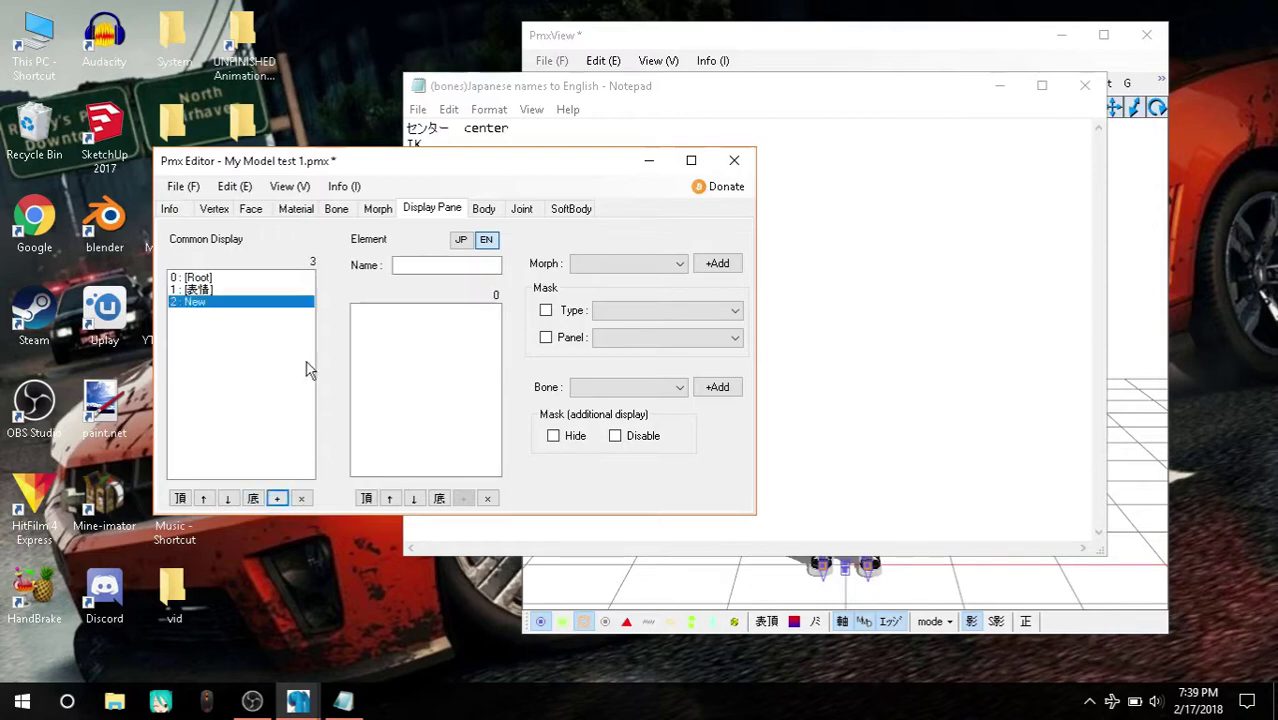
left_click(461, 240)
left_click(716, 95)
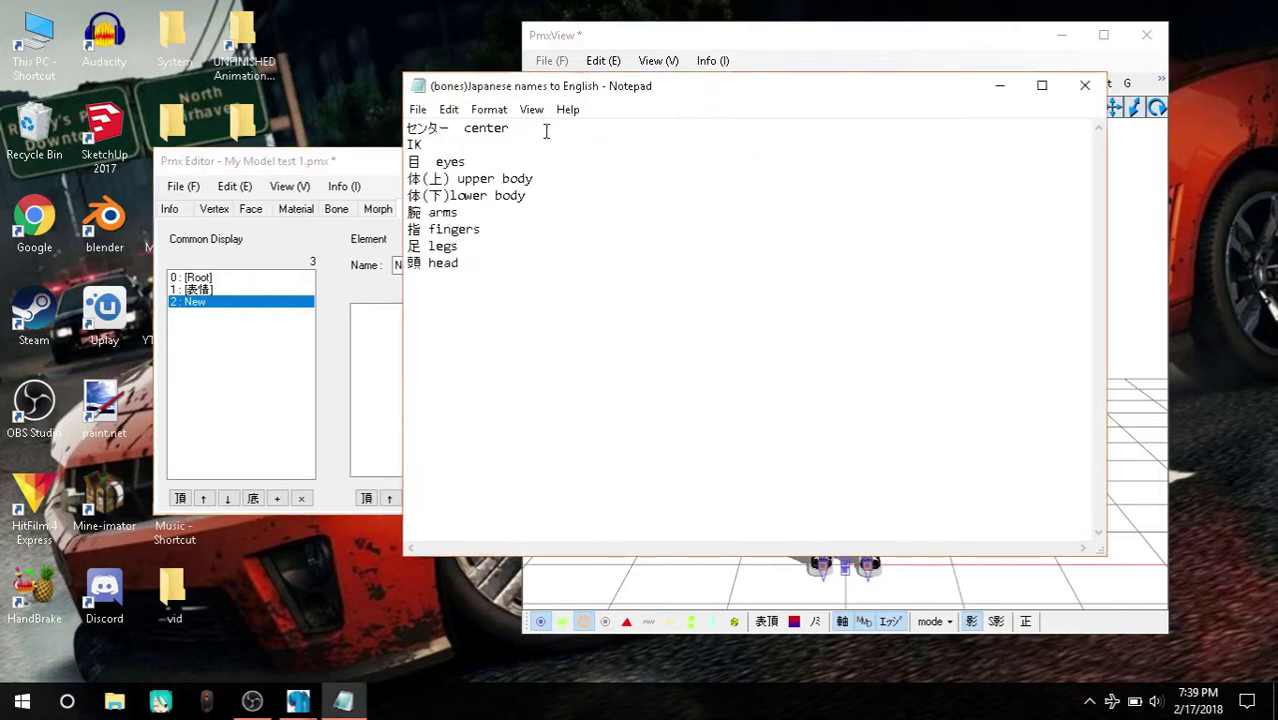
key("shift+End")
key("ctrl+c")
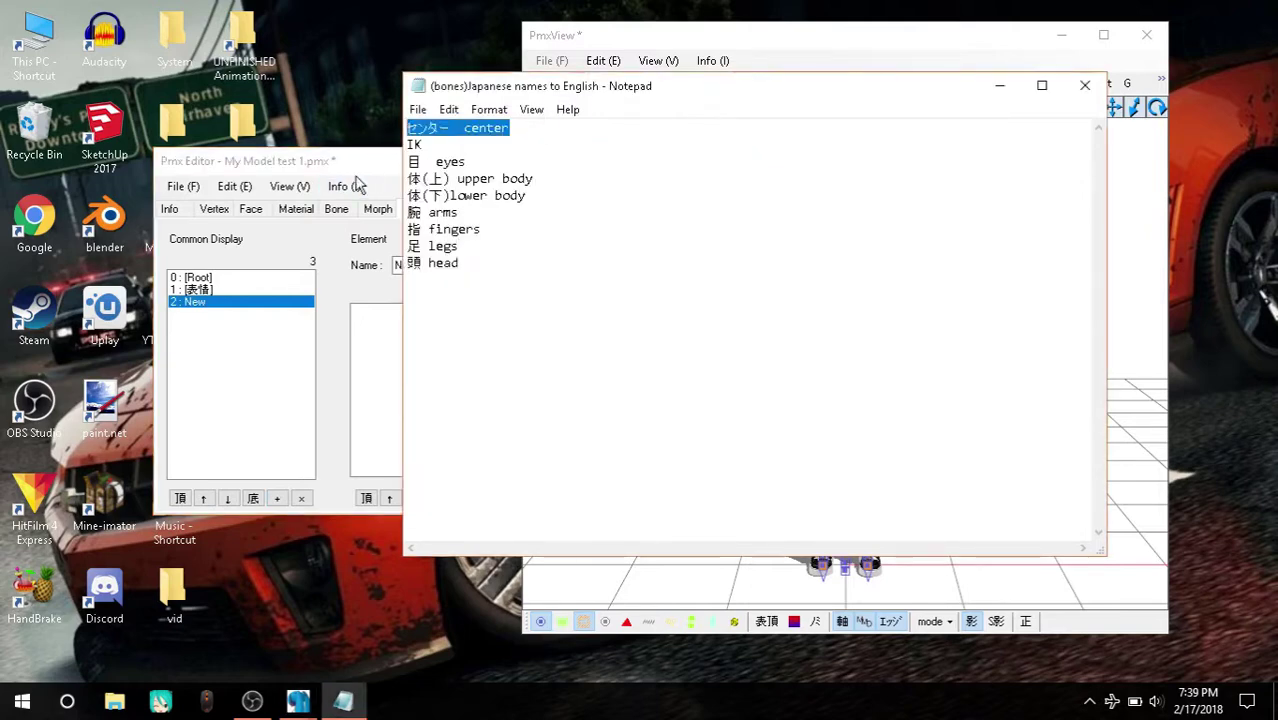
left_click(377, 161)
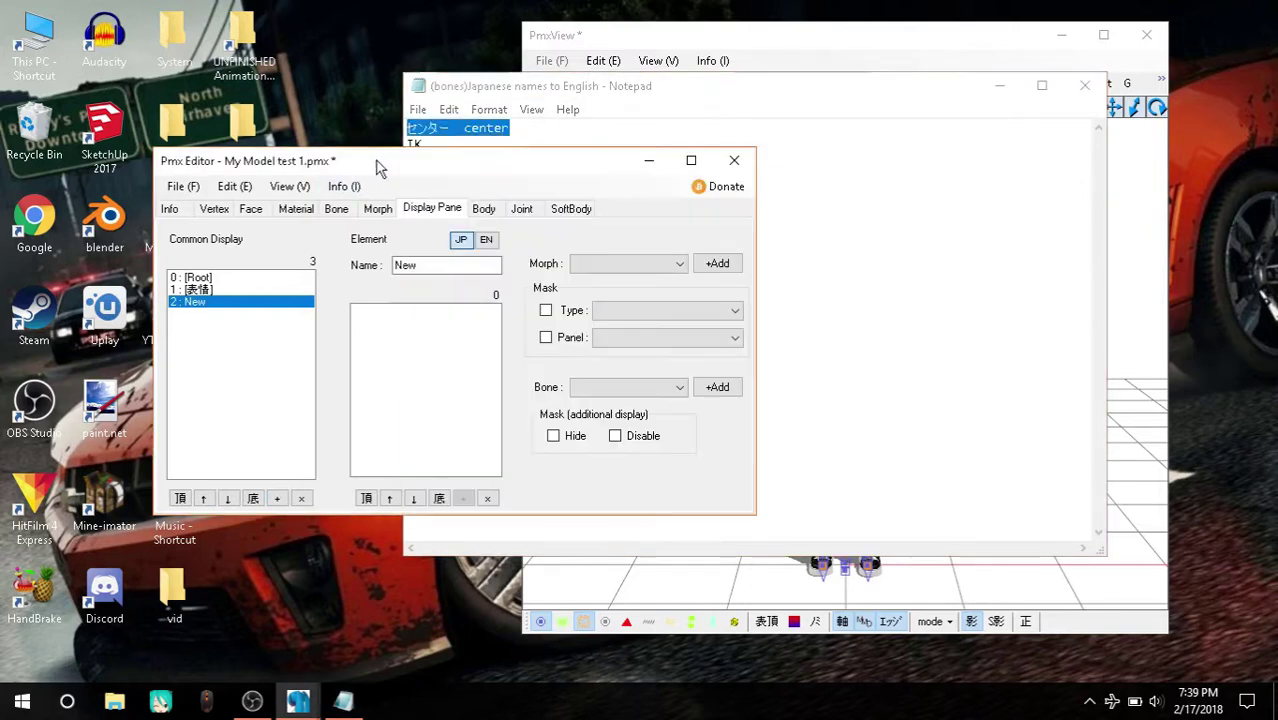
double_click(438, 264)
key("ctrl+v")
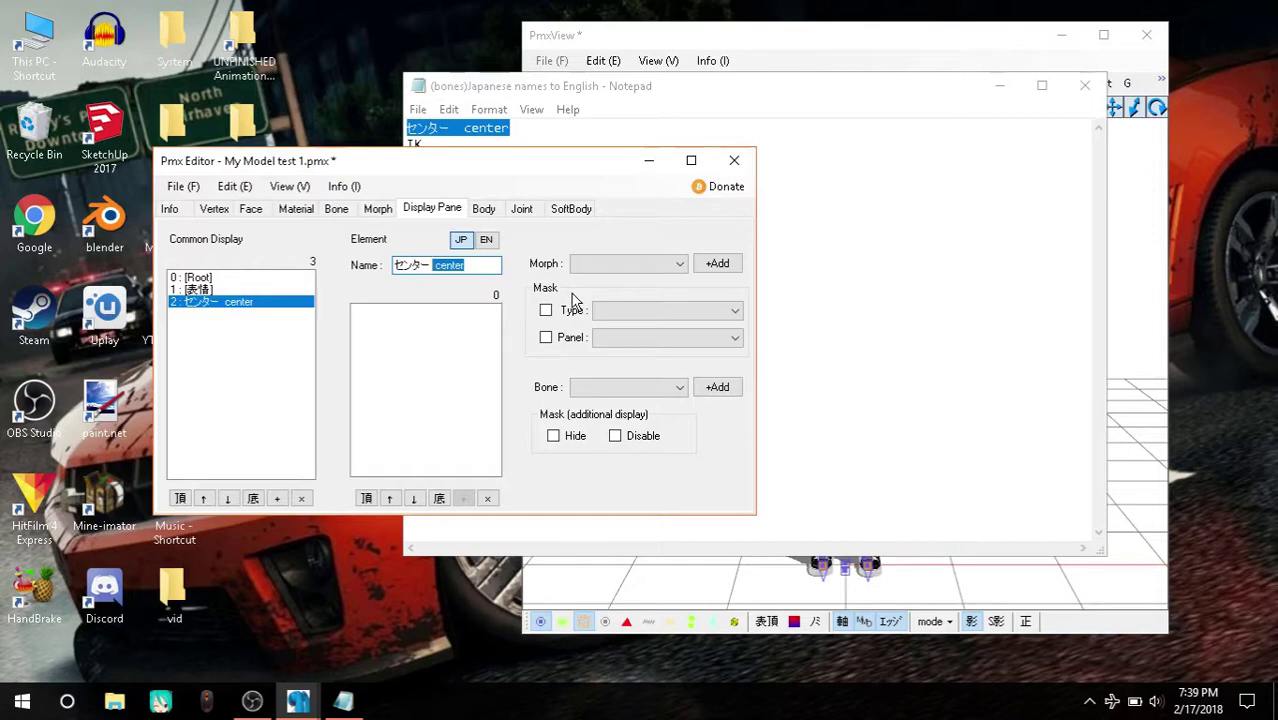
left_click(486, 240)
left_click(437, 265)
type("center")
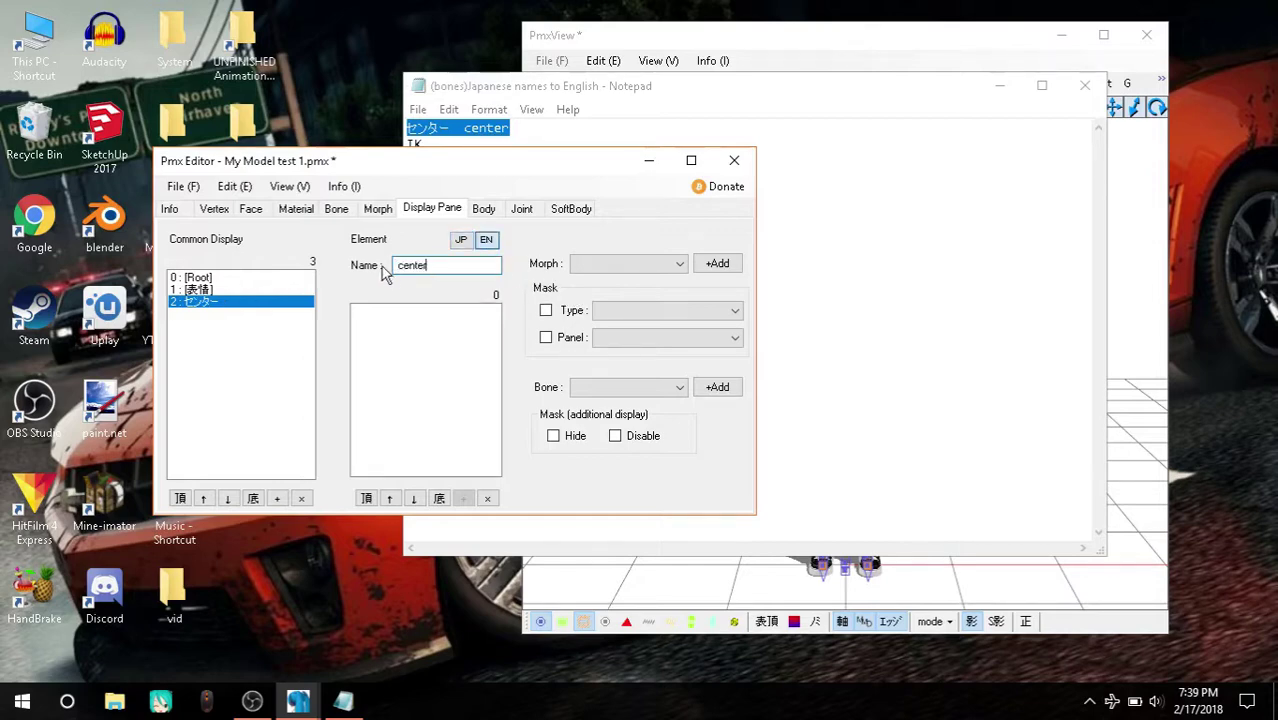
key("Delete")
Step: Select the center and groove bones in the model preview
left_click(828, 30)
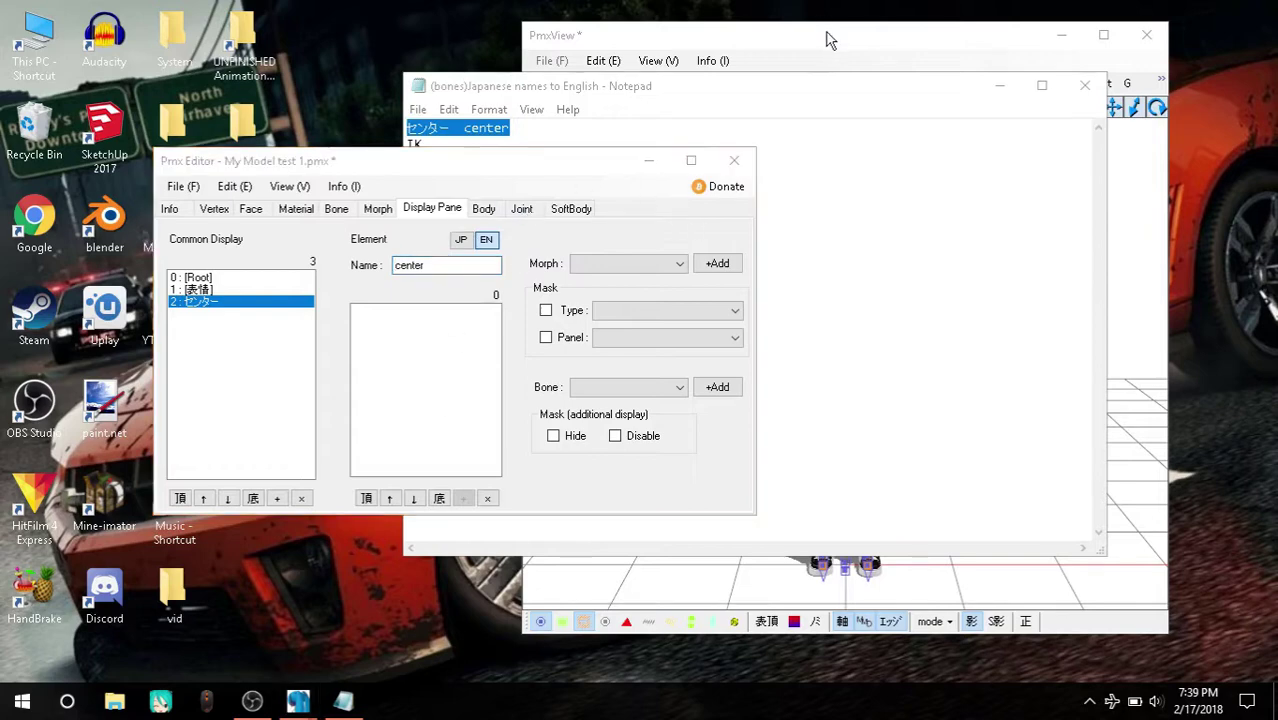
left_click(337, 209)
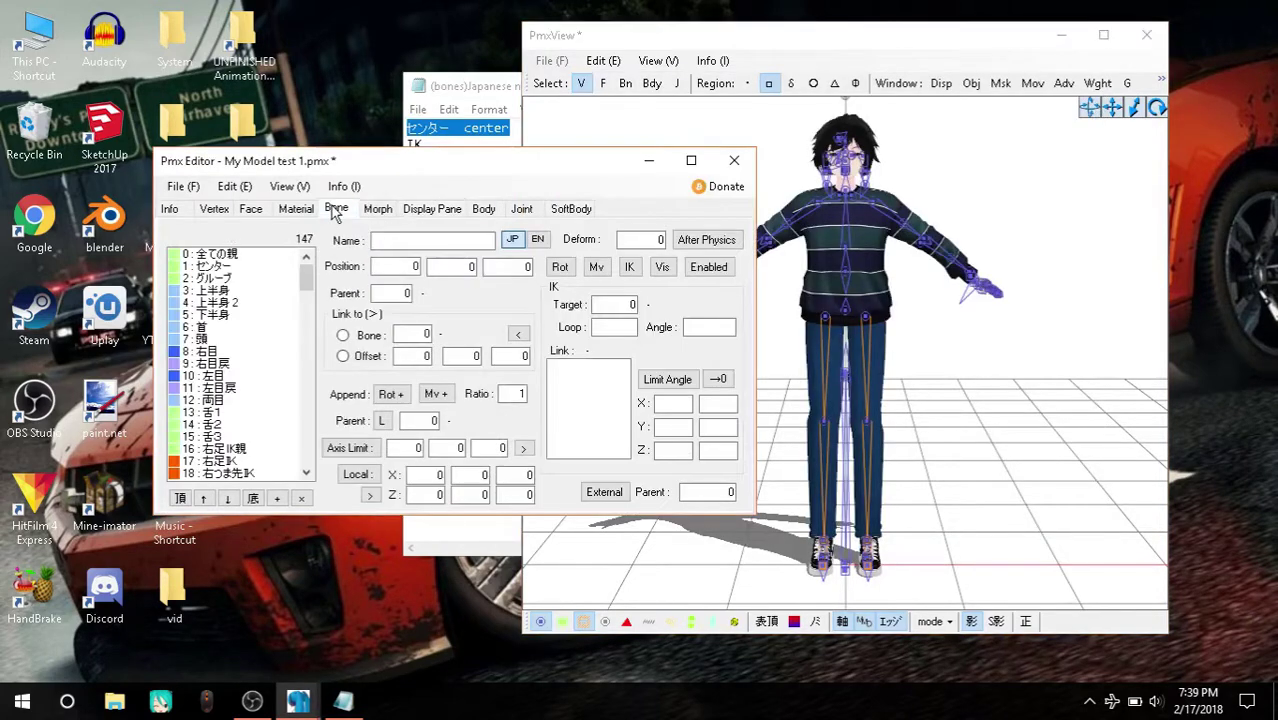
left_click(963, 190)
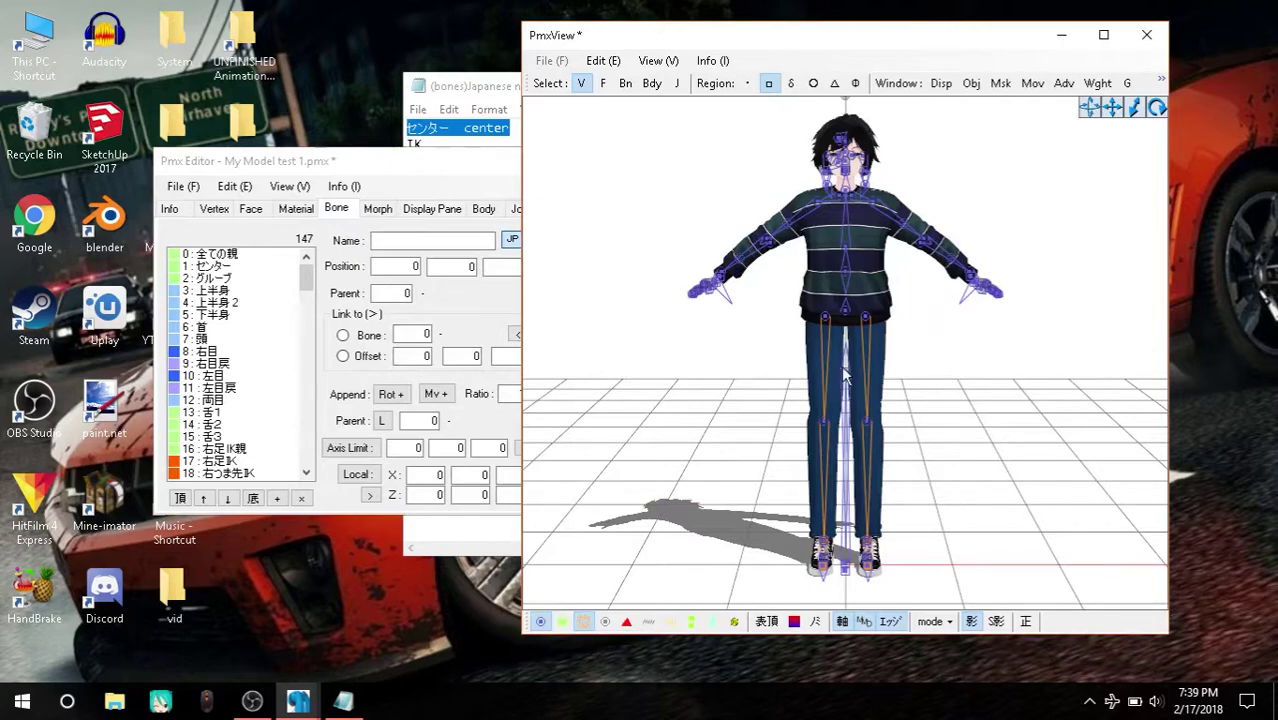
left_click(1103, 35)
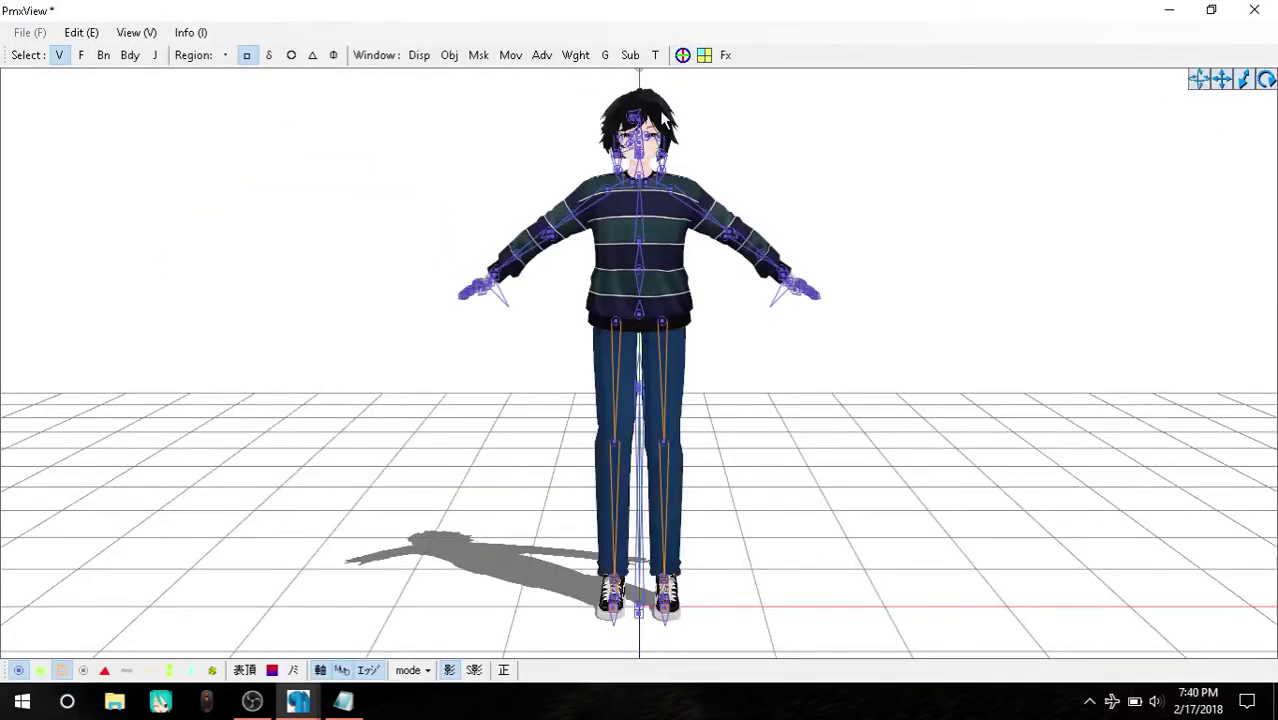
left_click(1211, 9)
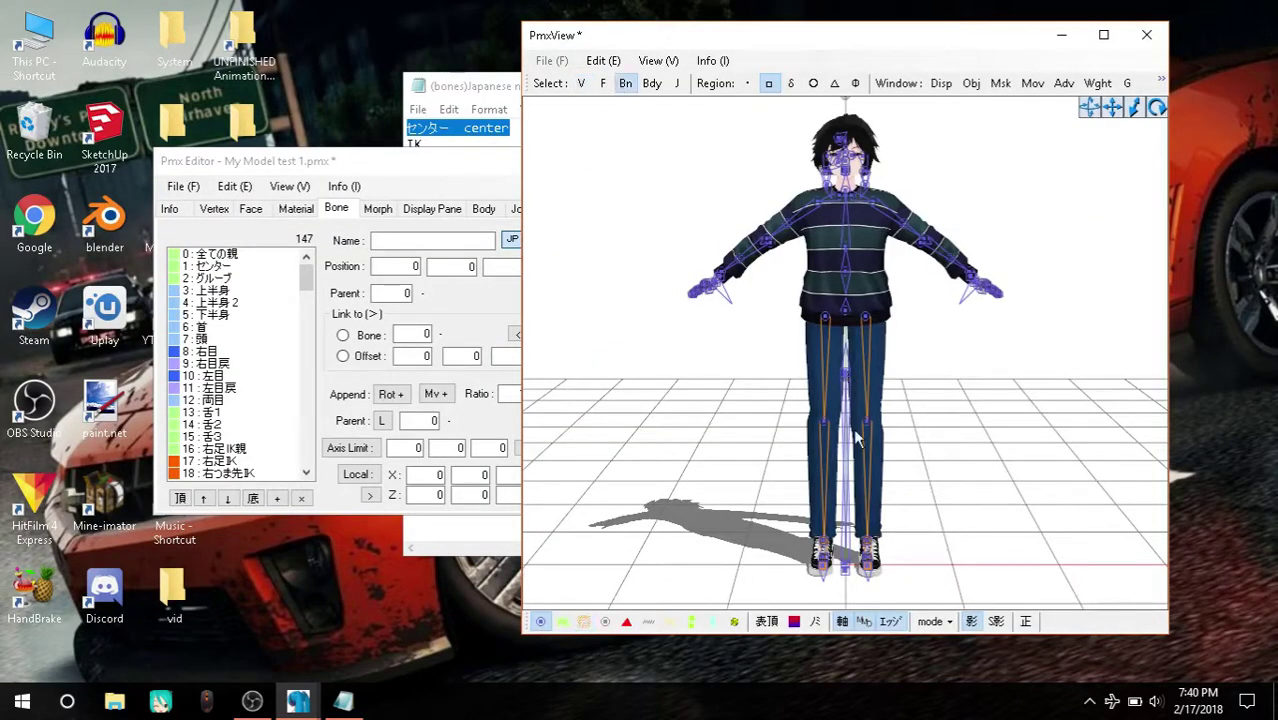
left_click(848, 388)
left_click(846, 378, "ctrl")
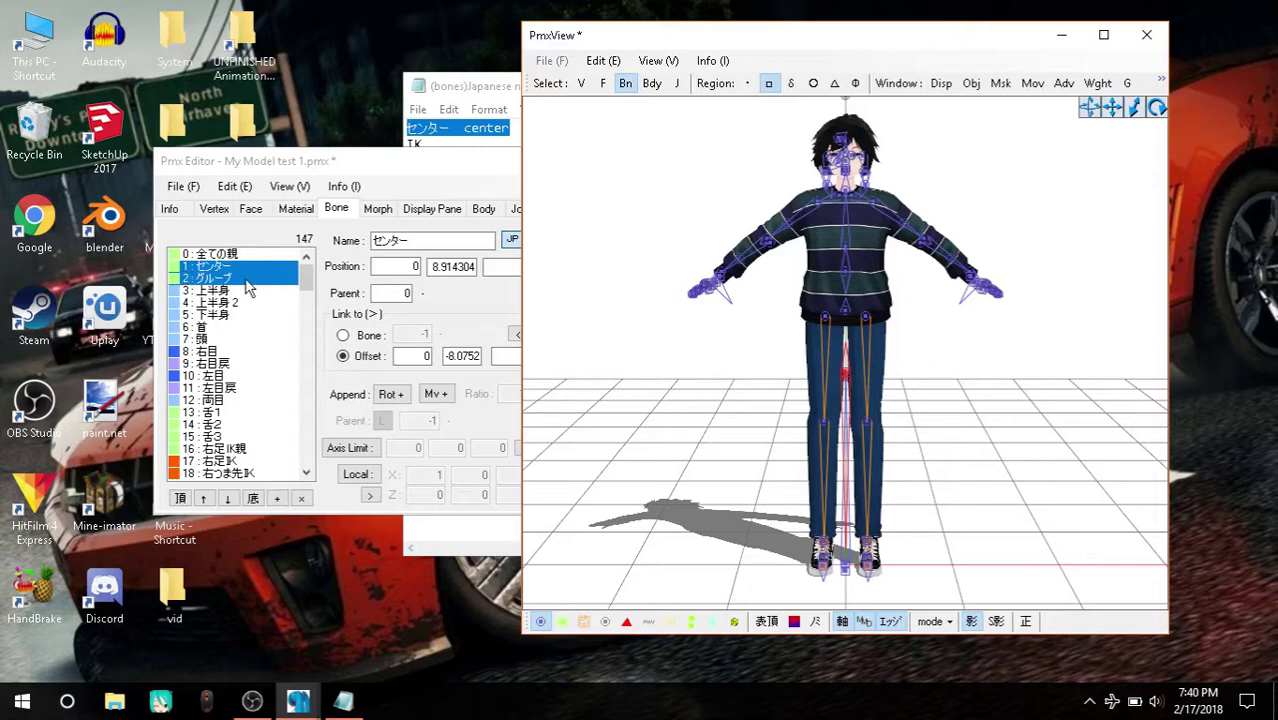
Step: Add the center bones to the センター display frame from the Bone list
left_click(416, 210)
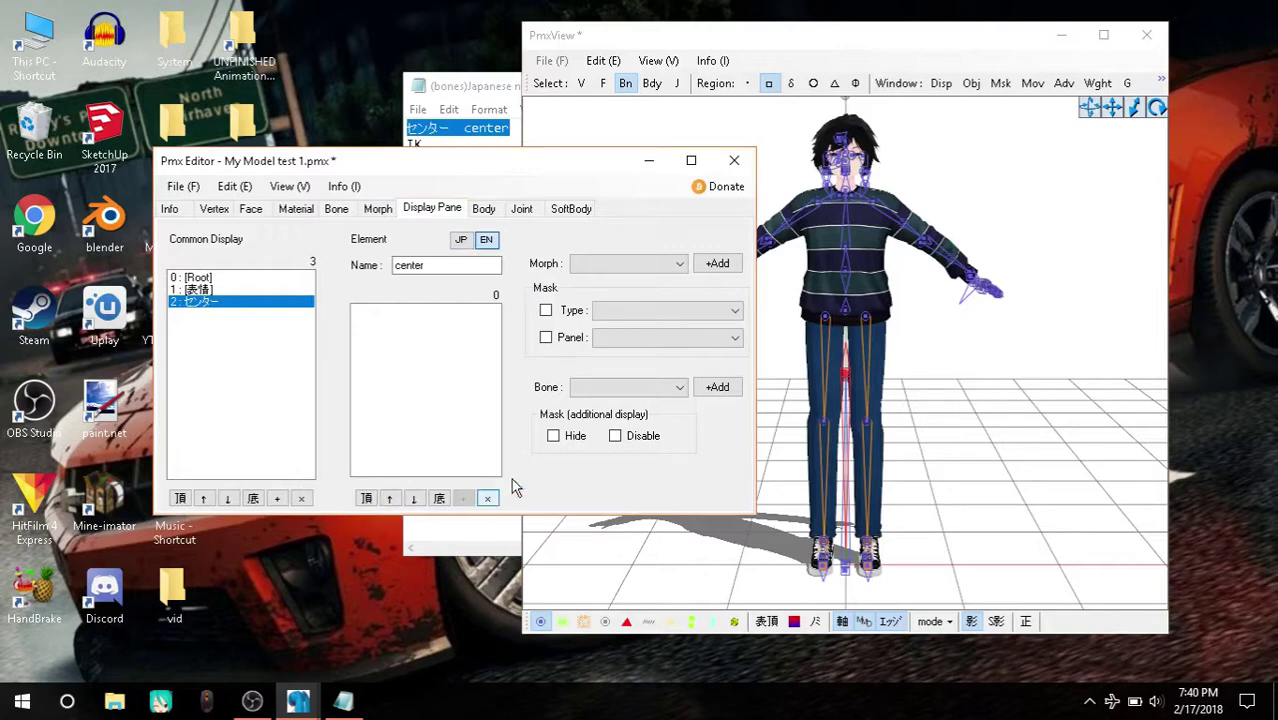
left_click(615, 388)
left_click(622, 18)
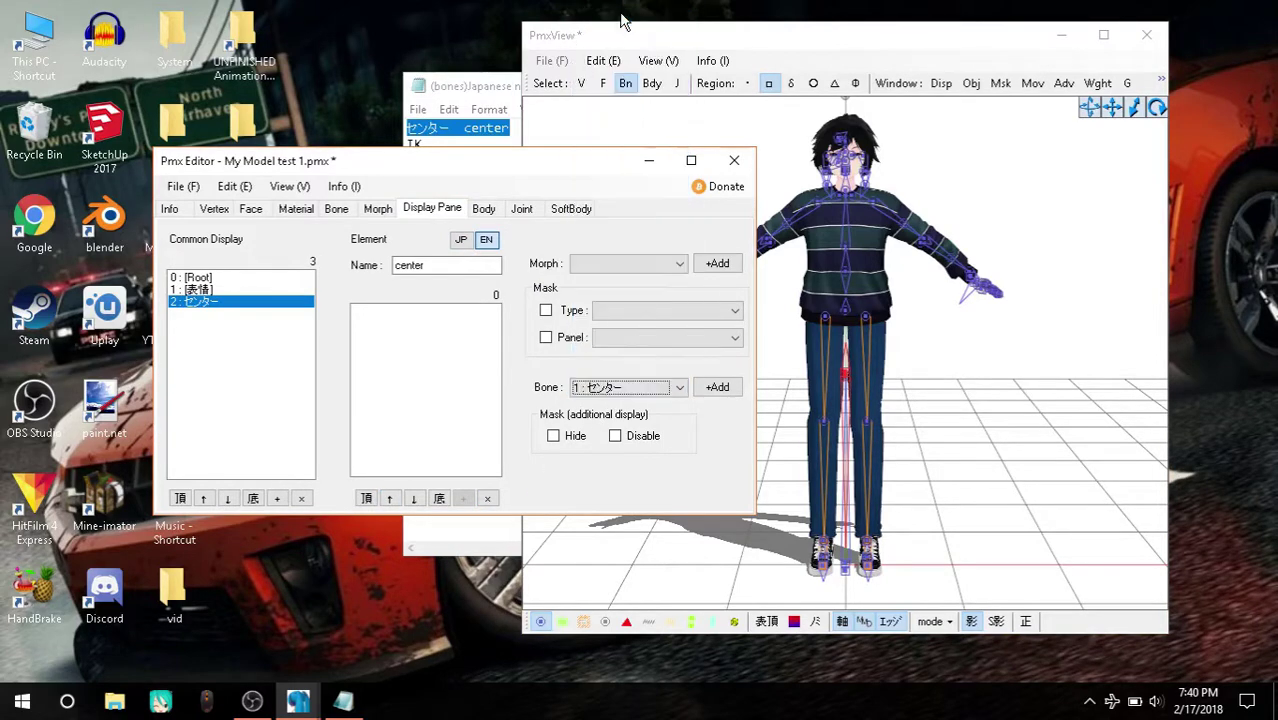
left_click(717, 388)
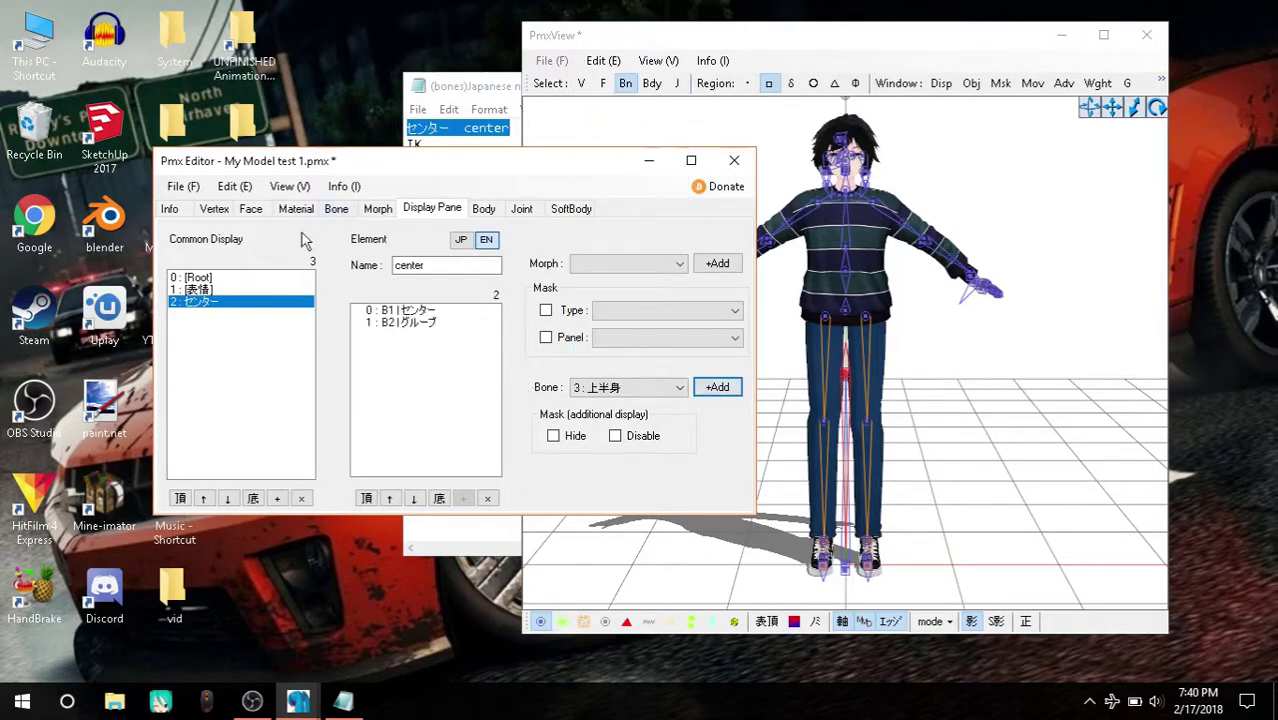
left_click(488, 90)
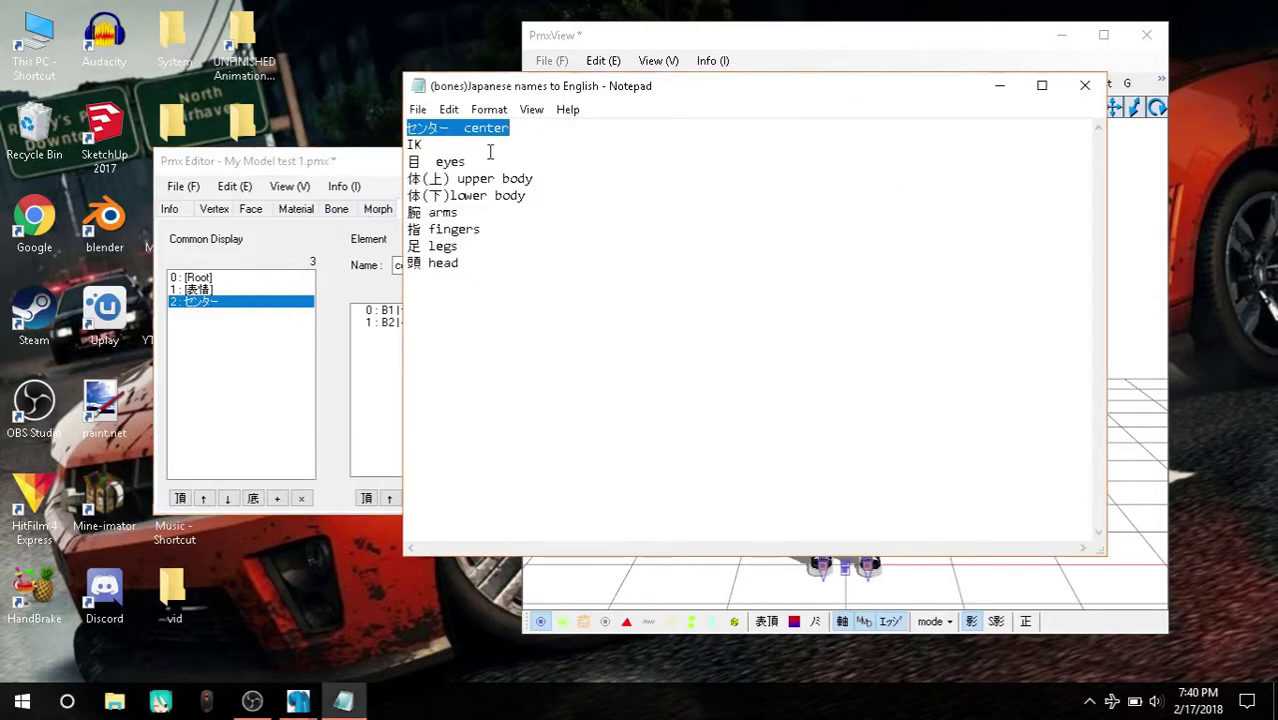
double_click(414, 148)
key("ctrl+c")
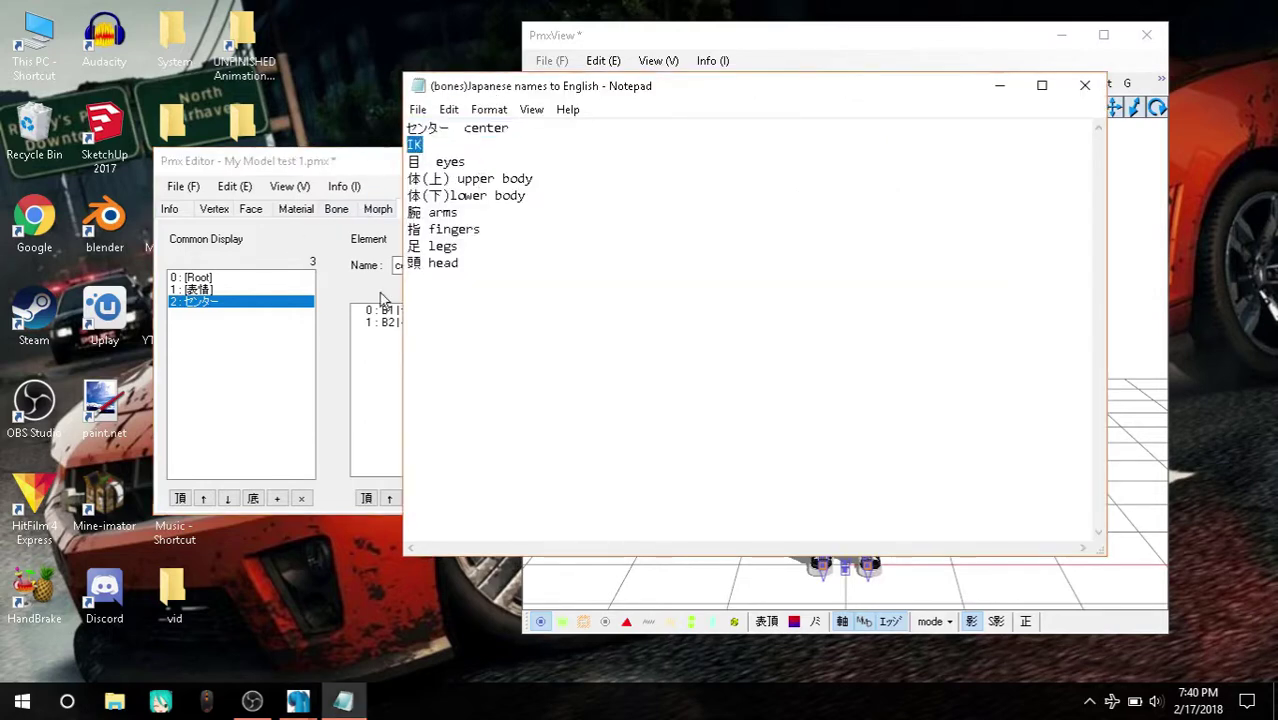
Step: Create a new display frame and name it IK
left_click(280, 378)
left_click(277, 498)
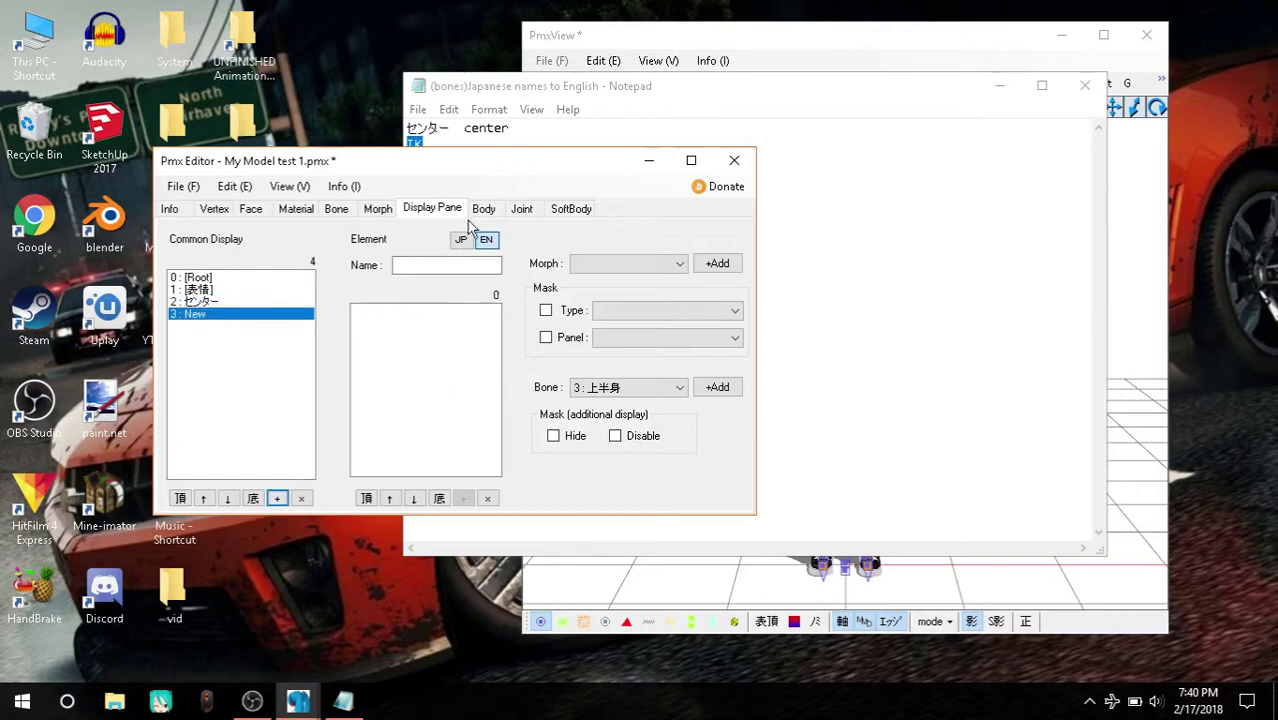
left_click(461, 239)
double_click(457, 266)
key("ctrl+v")
left_click(486, 240)
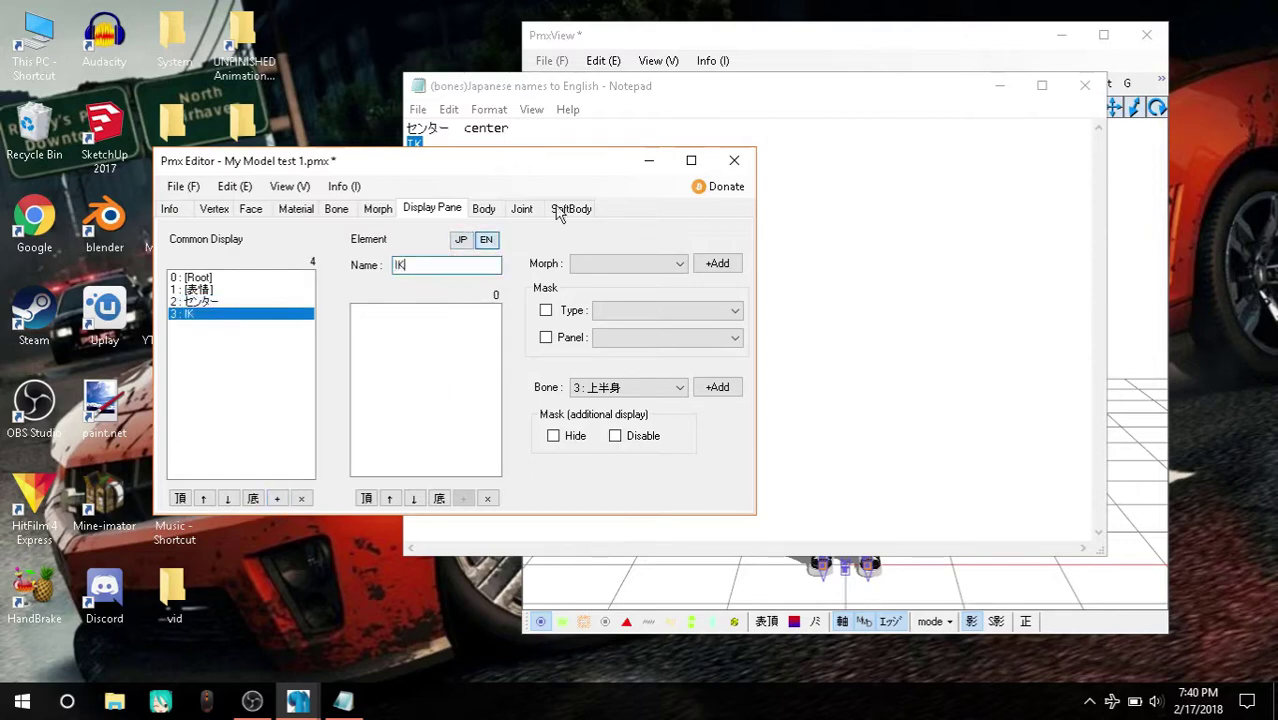
Step: Add the right and left leg IK and toe IK bones to the IK frame
left_click(651, 387)
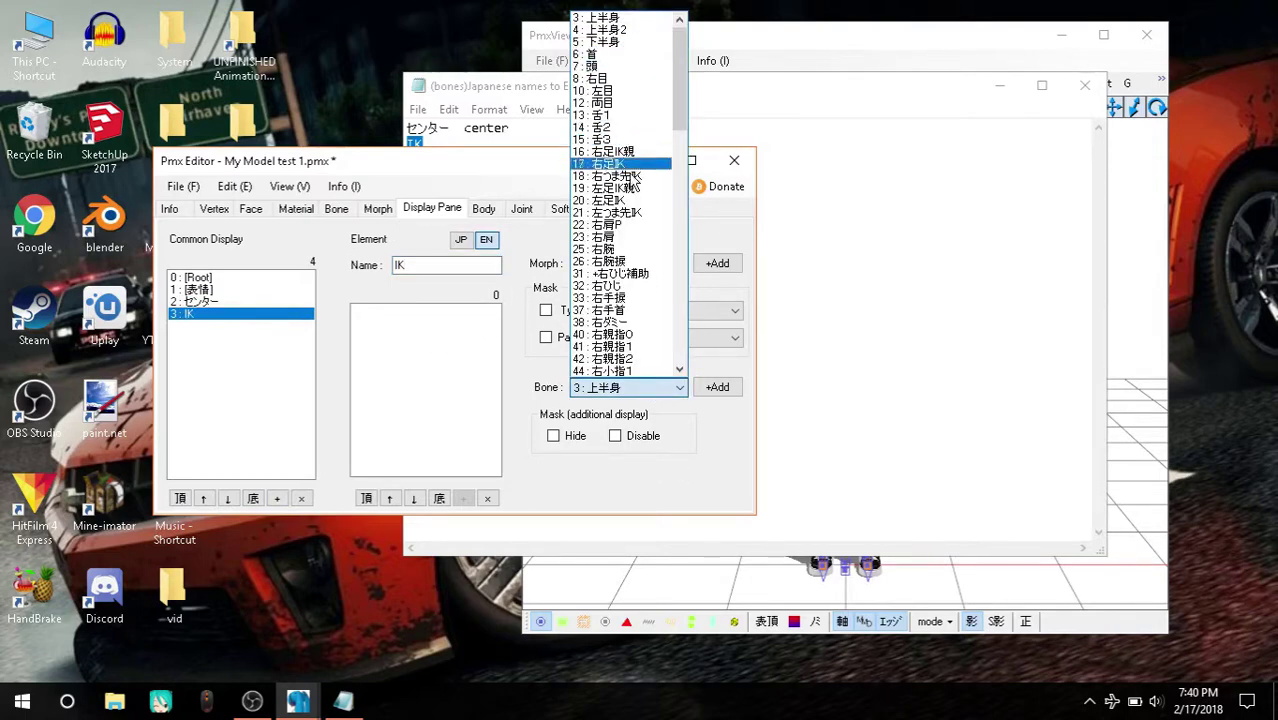
left_click(651, 161)
left_click(730, 390)
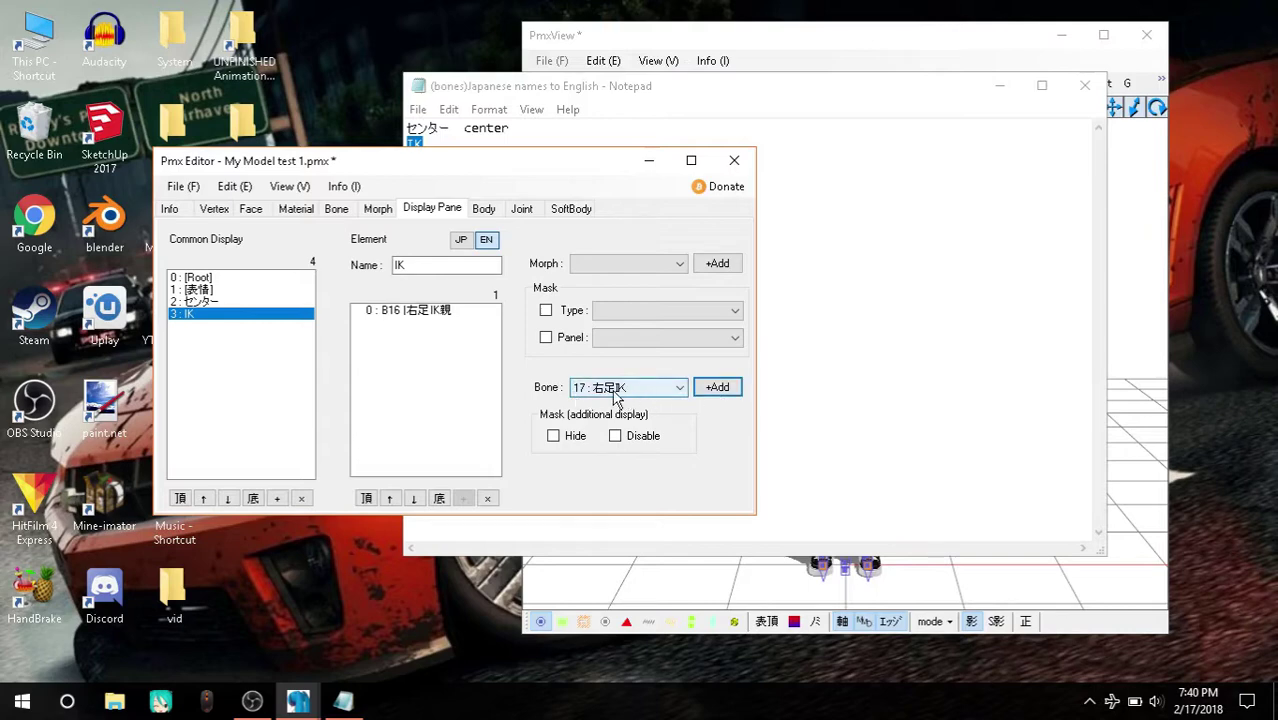
left_click(730, 396)
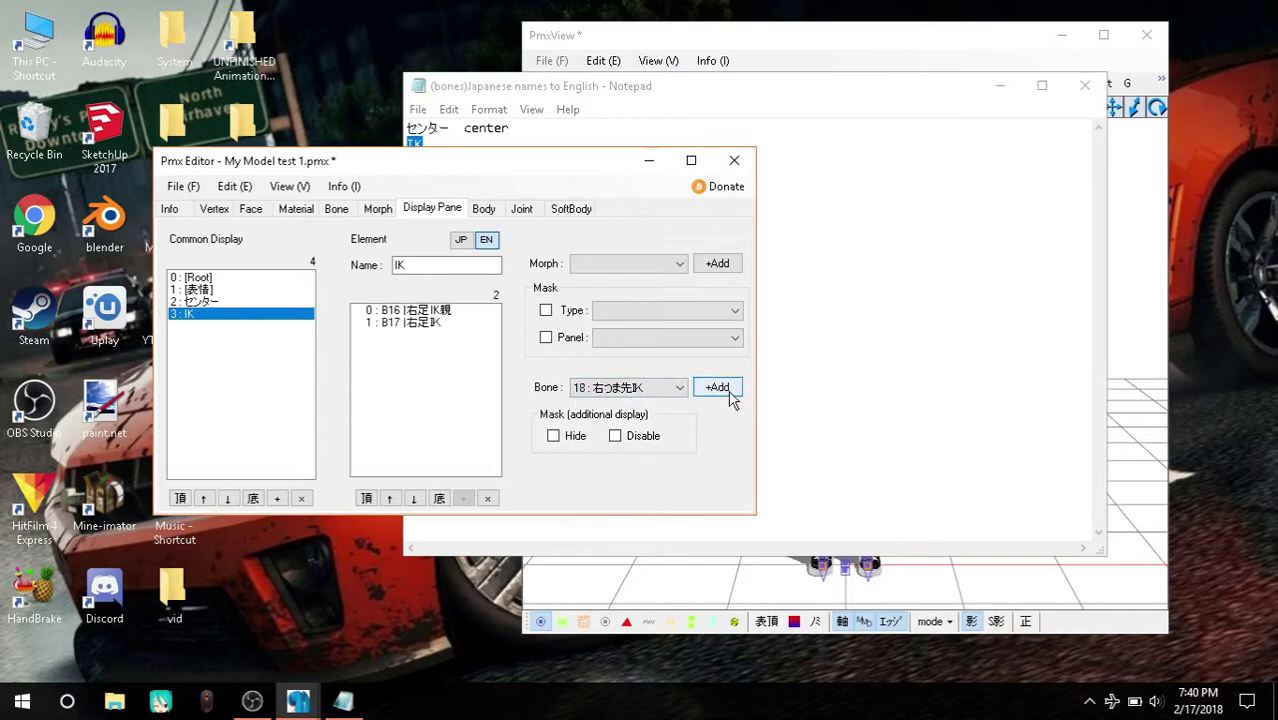
left_click(730, 396)
left_click(730, 396)
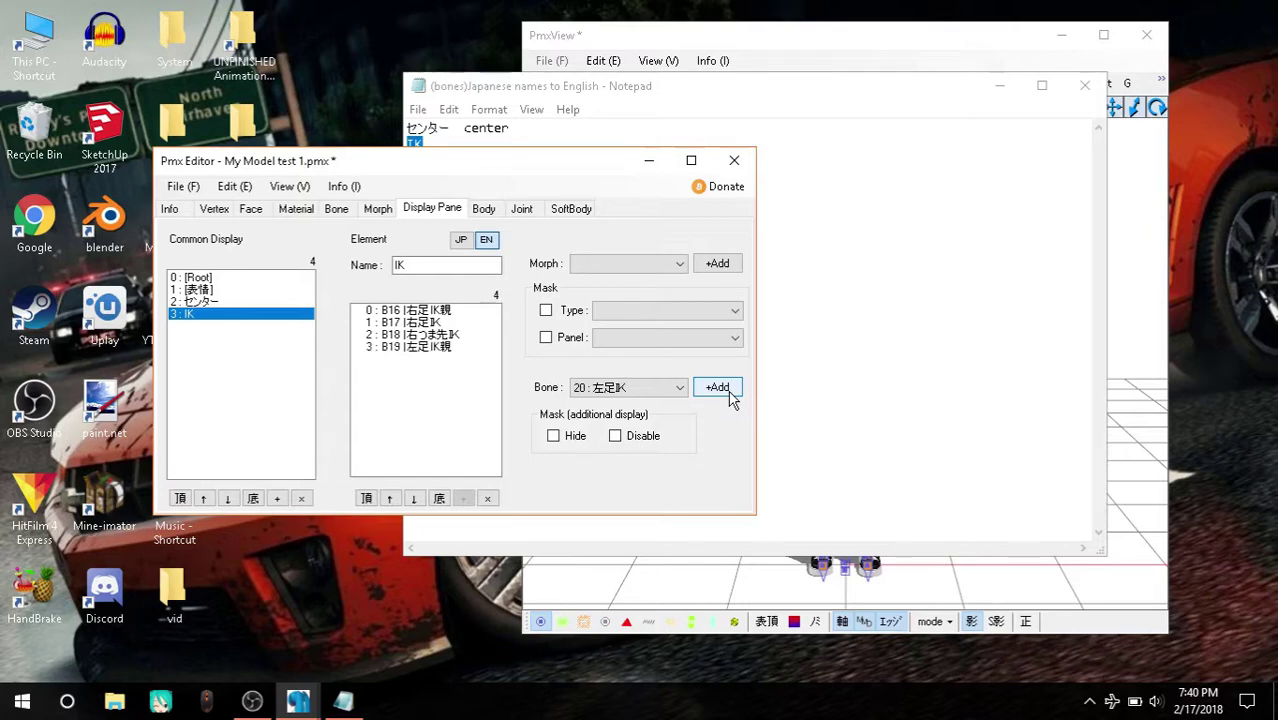
left_click(730, 396)
left_click(678, 387)
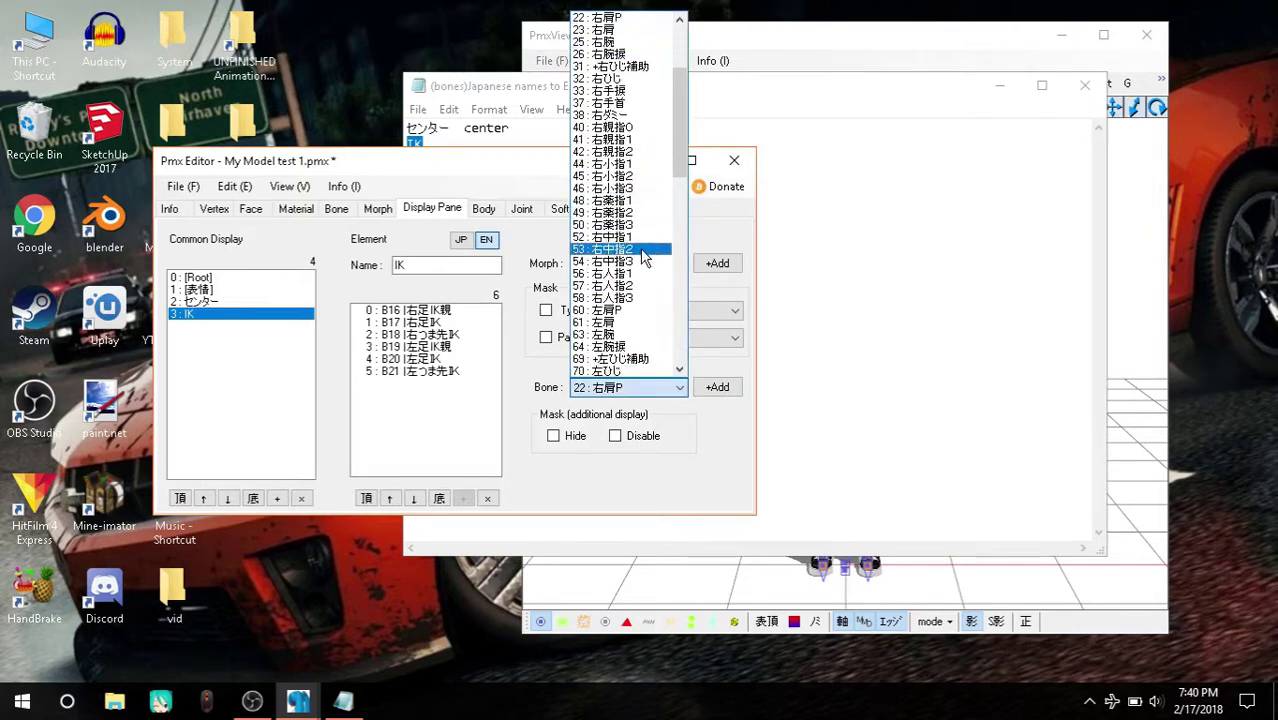
scroll(641, 183, "down", 1)
scroll(659, 253, "down", 2)
scroll(659, 253, "down", 1)
scroll(659, 253, "down", 3)
scroll(623, 130, "down", 5)
scroll(625, 170, "down", 5)
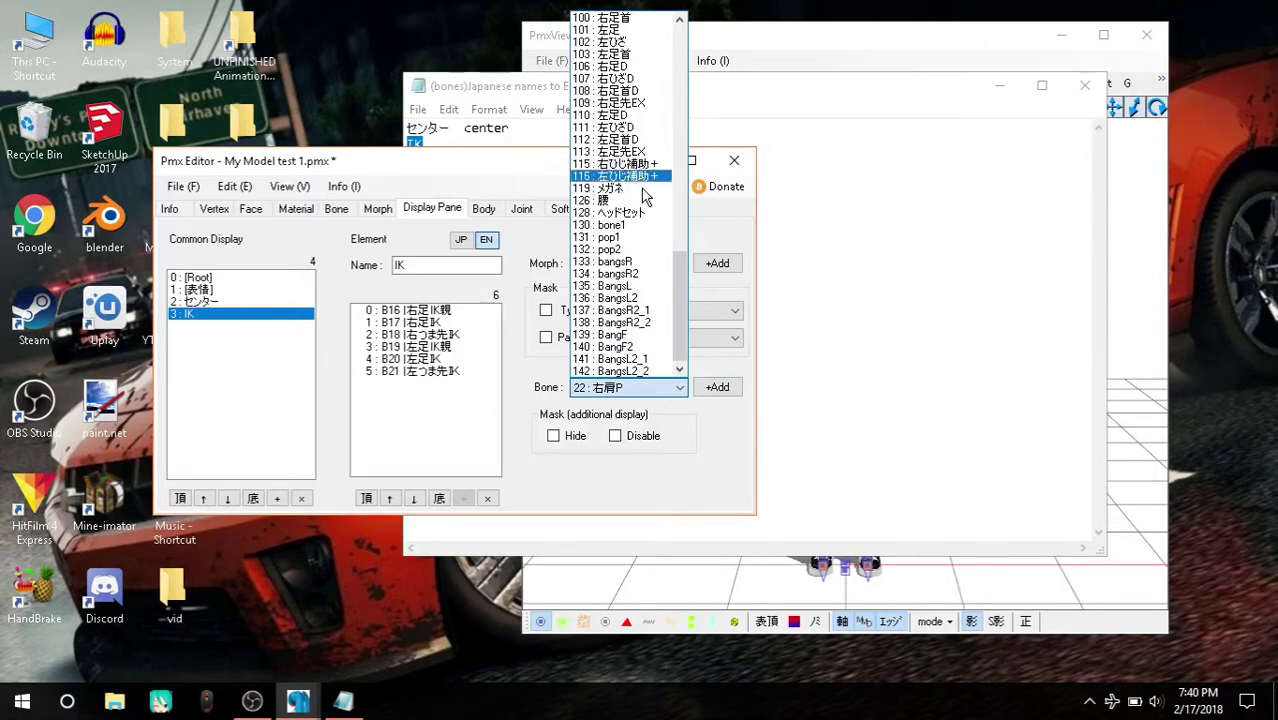
left_click(366, 442)
Step: Select the 目 (eyes) line in the translation notes
left_click(619, 86)
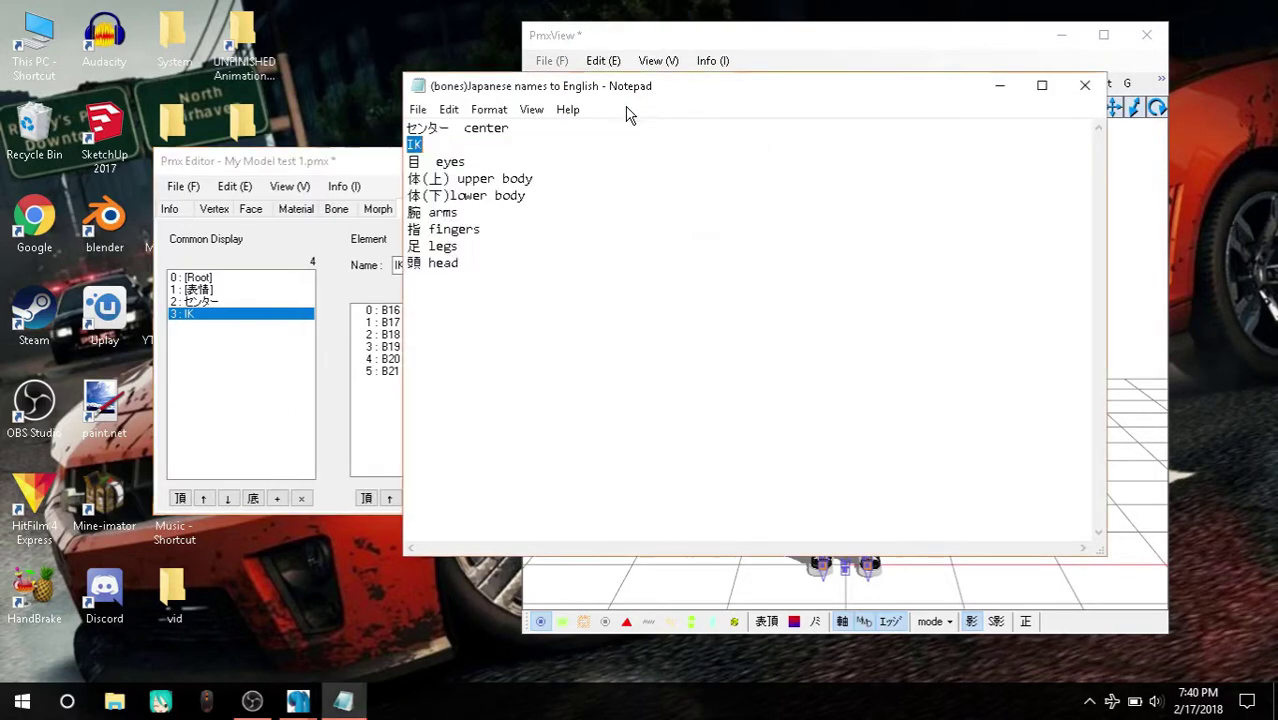
left_click(502, 163, "shift")
left_click_drag(508, 162, 347, 161)
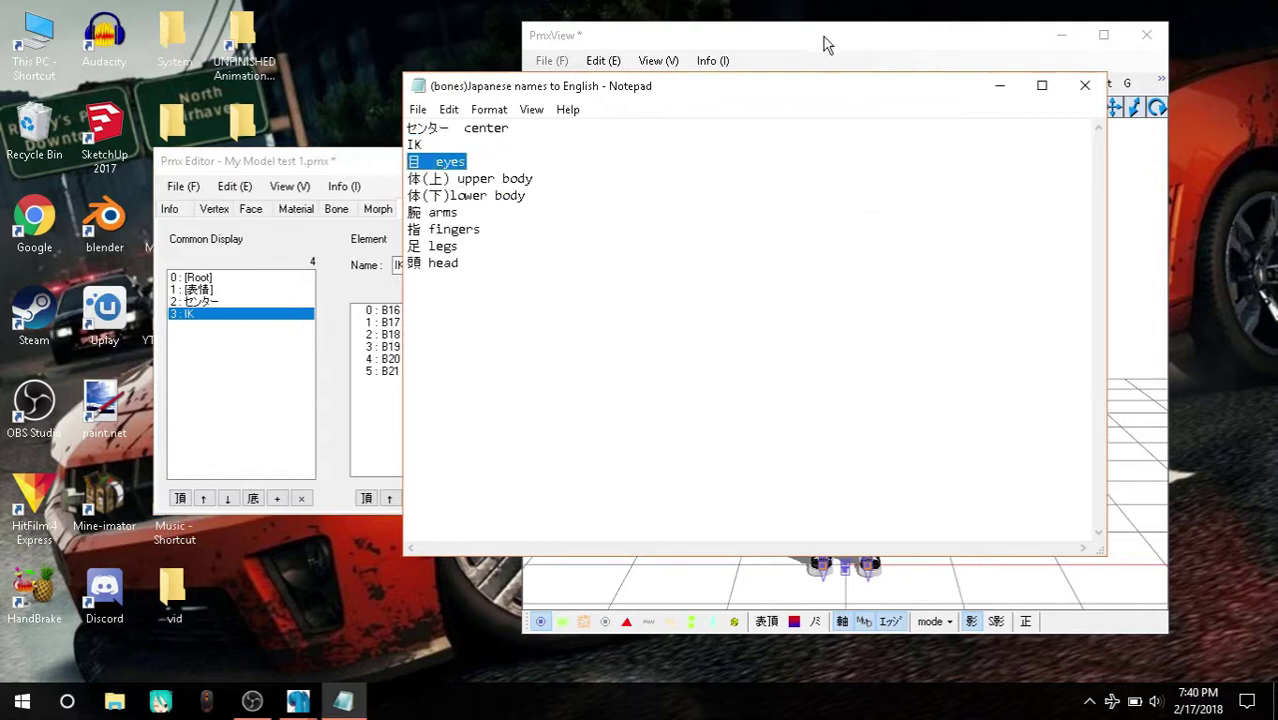
left_click(277, 350)
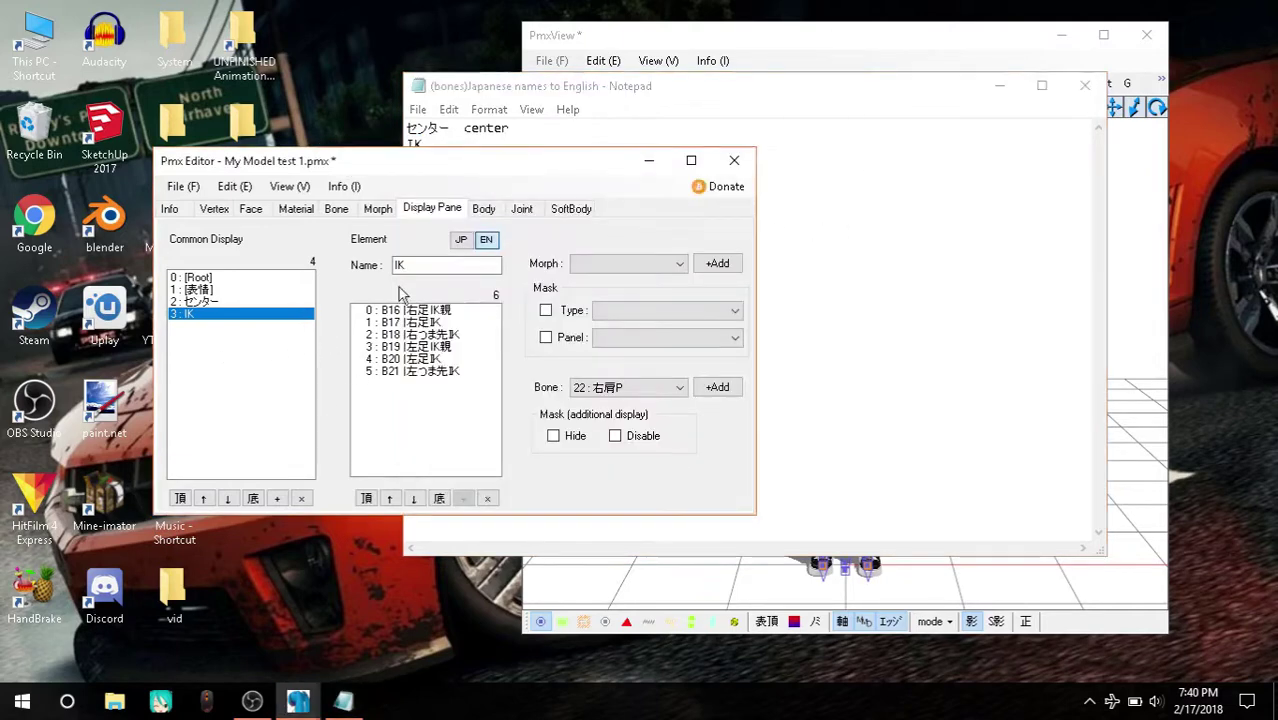
Step: Add a new display group named 目 in Japanese and eyes in English
left_click(277, 498)
left_click(449, 268)
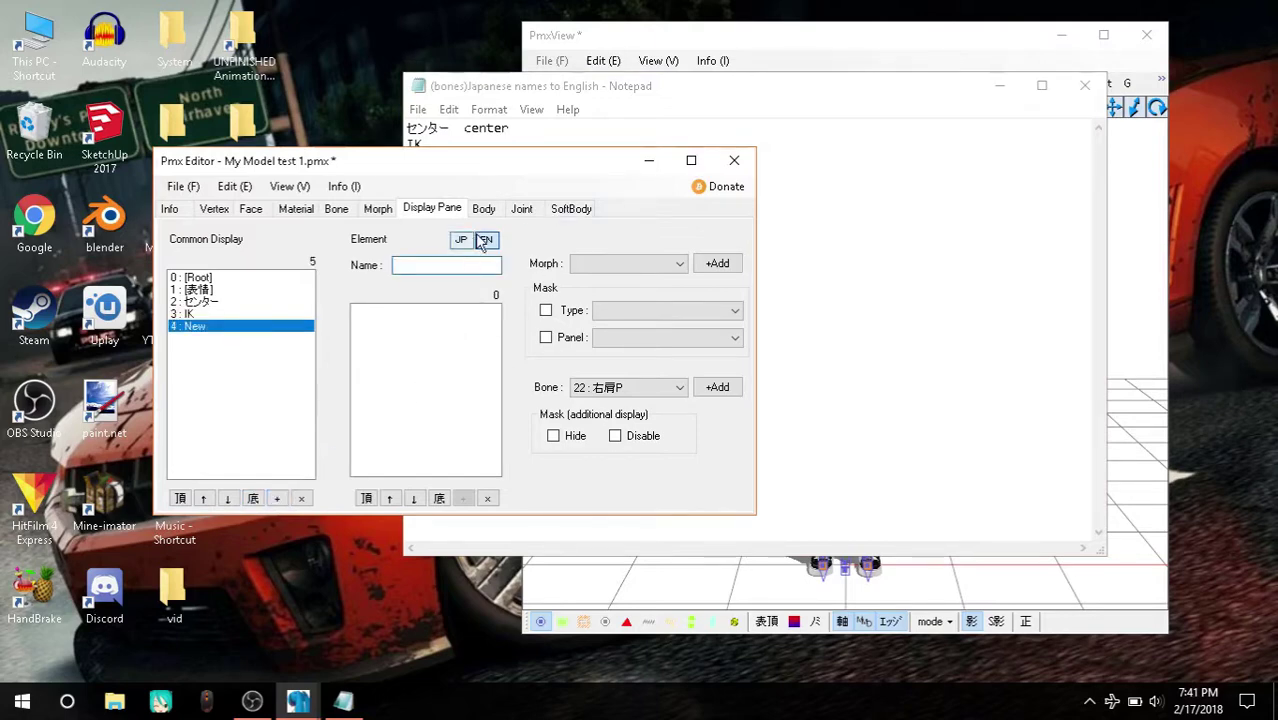
left_click(461, 240)
double_click(465, 262)
key("ctrl+v")
left_click_drag(458, 265, 413, 262)
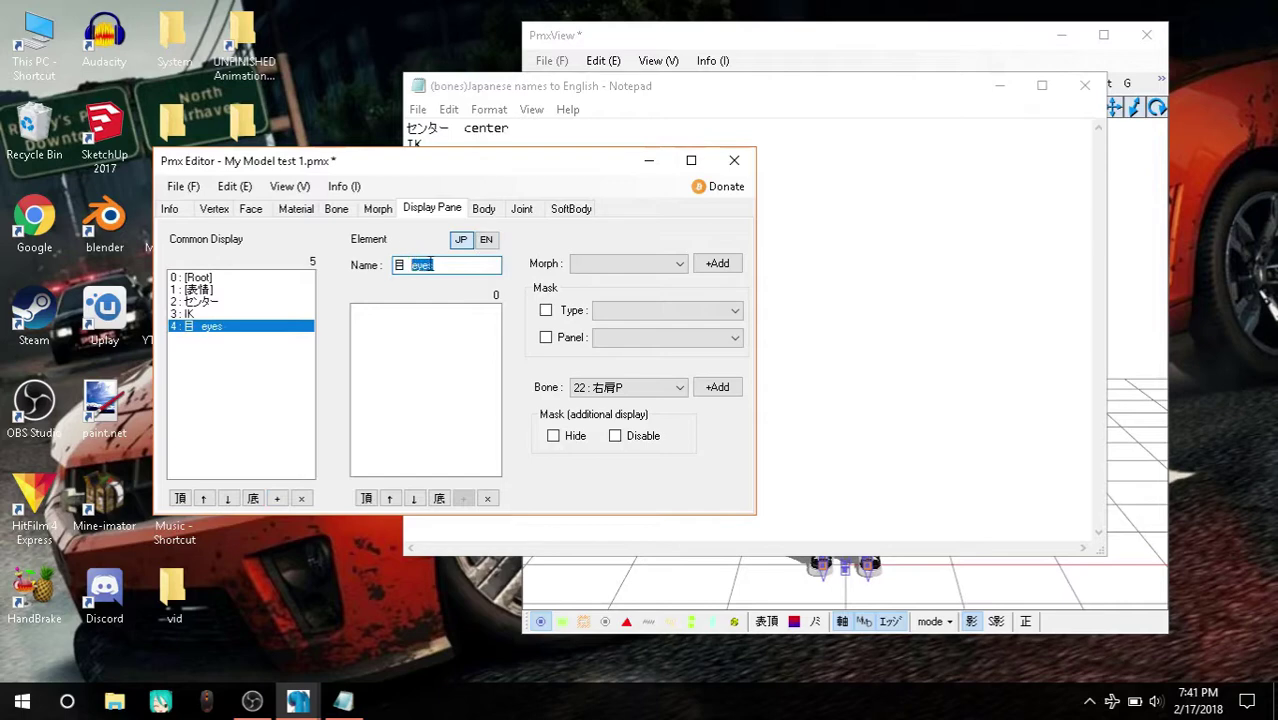
left_click(486, 240)
left_click(468, 241)
double_click(465, 264)
key("BackSpace")
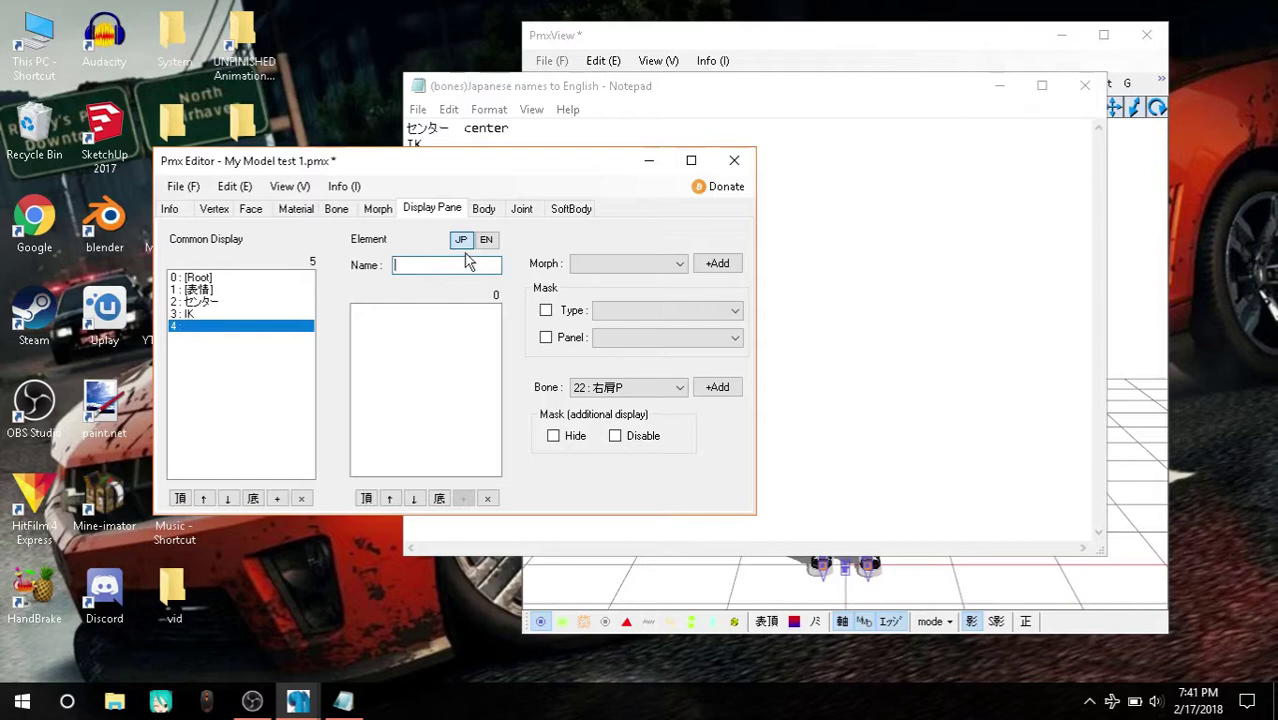
type("目")
left_click(486, 240)
type("eyes")
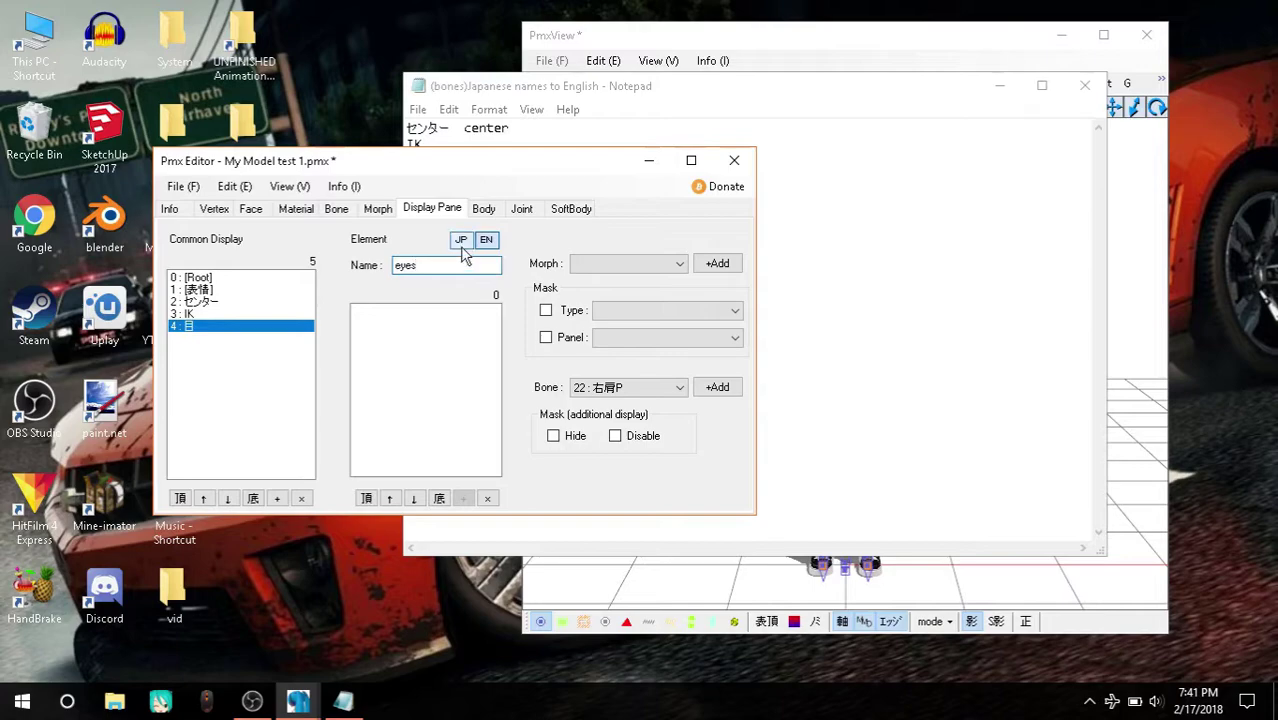
Step: Select the 右目, 左目 and 両目 eye bones on the model preview
left_click(806, 22)
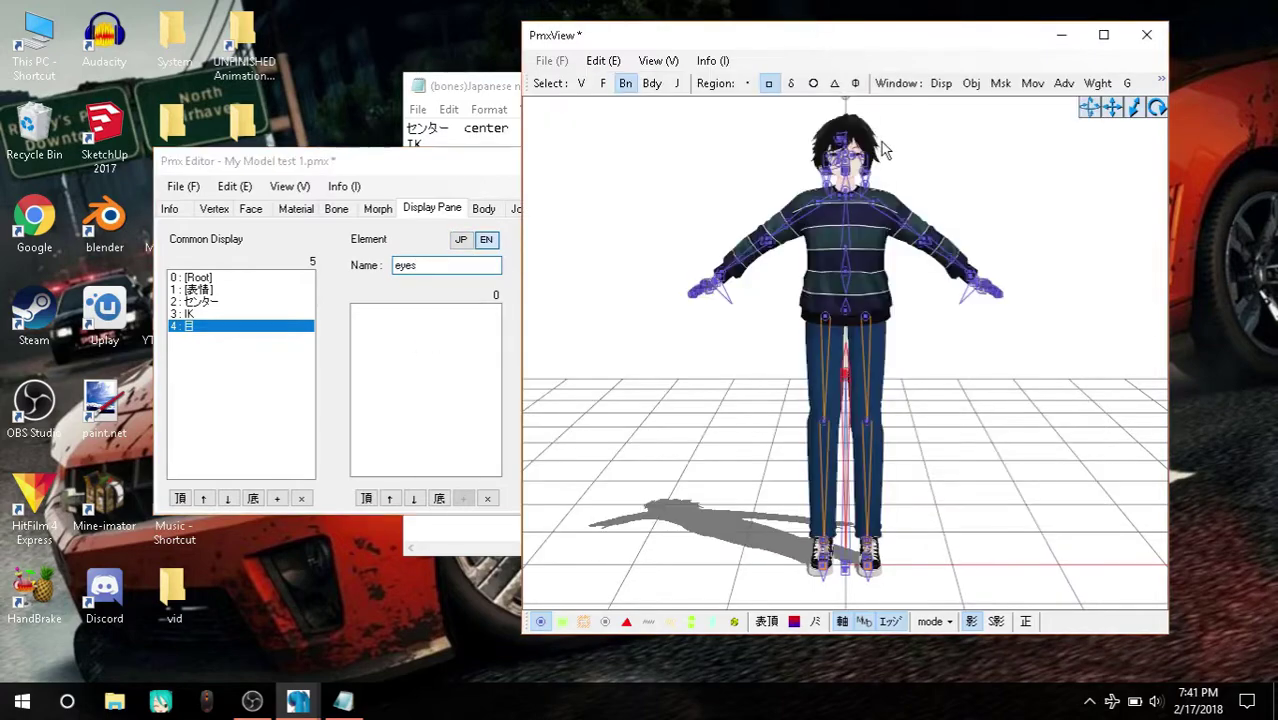
scroll(876, 146, "up", 2)
scroll(900, 170, "up", 2)
scroll(930, 192, "up", 2)
scroll(930, 192, "up", 2)
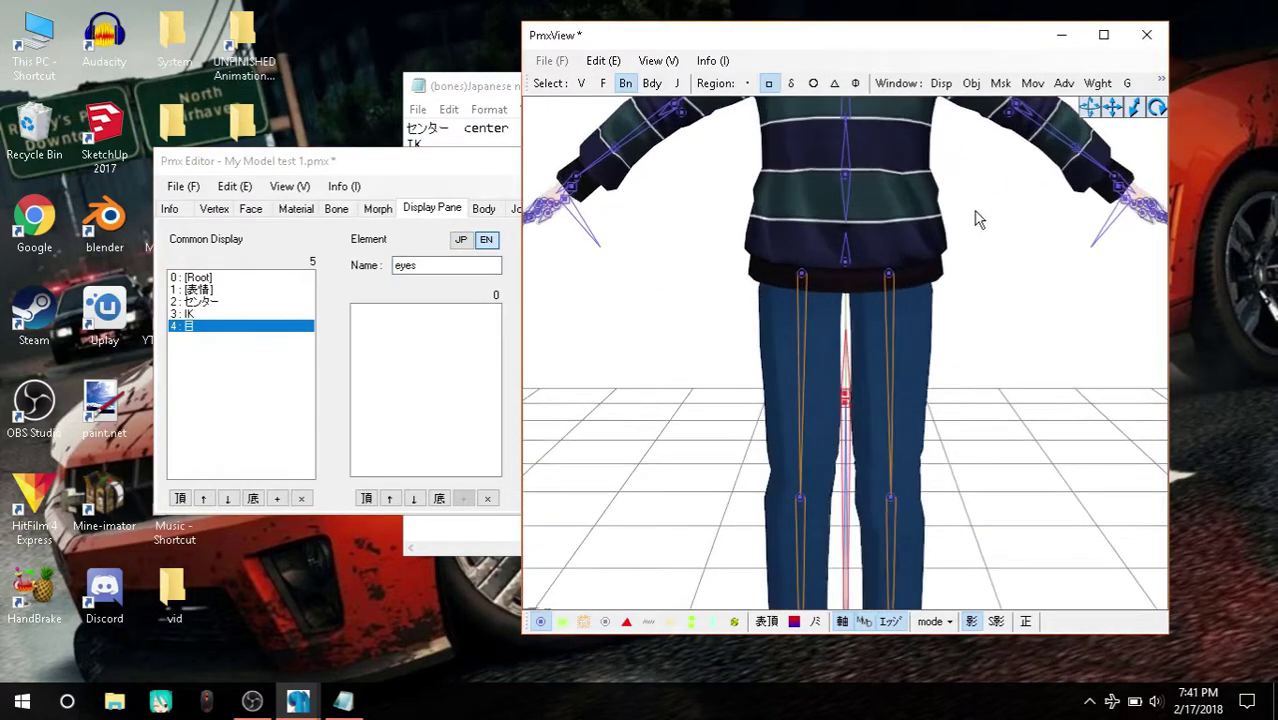
scroll(930, 195, "up", 2)
middle_click_drag(930, 195, 926, 214)
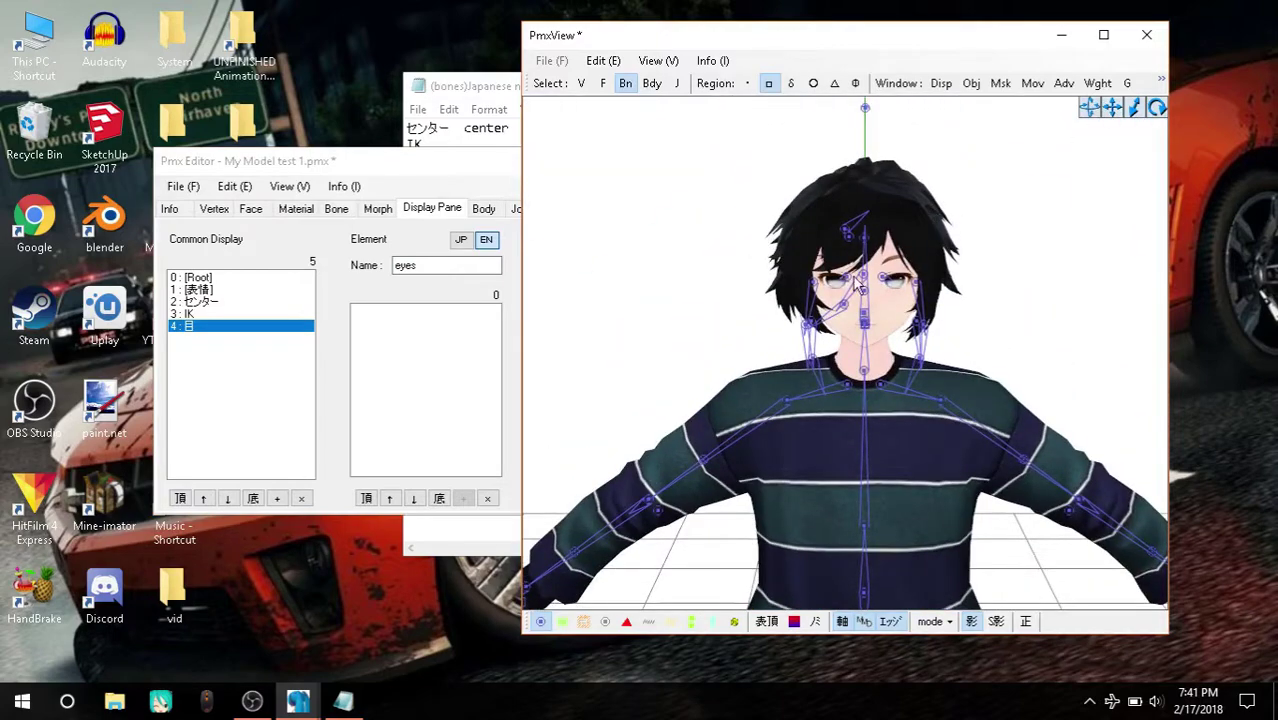
left_click(351, 169)
left_click(346, 209)
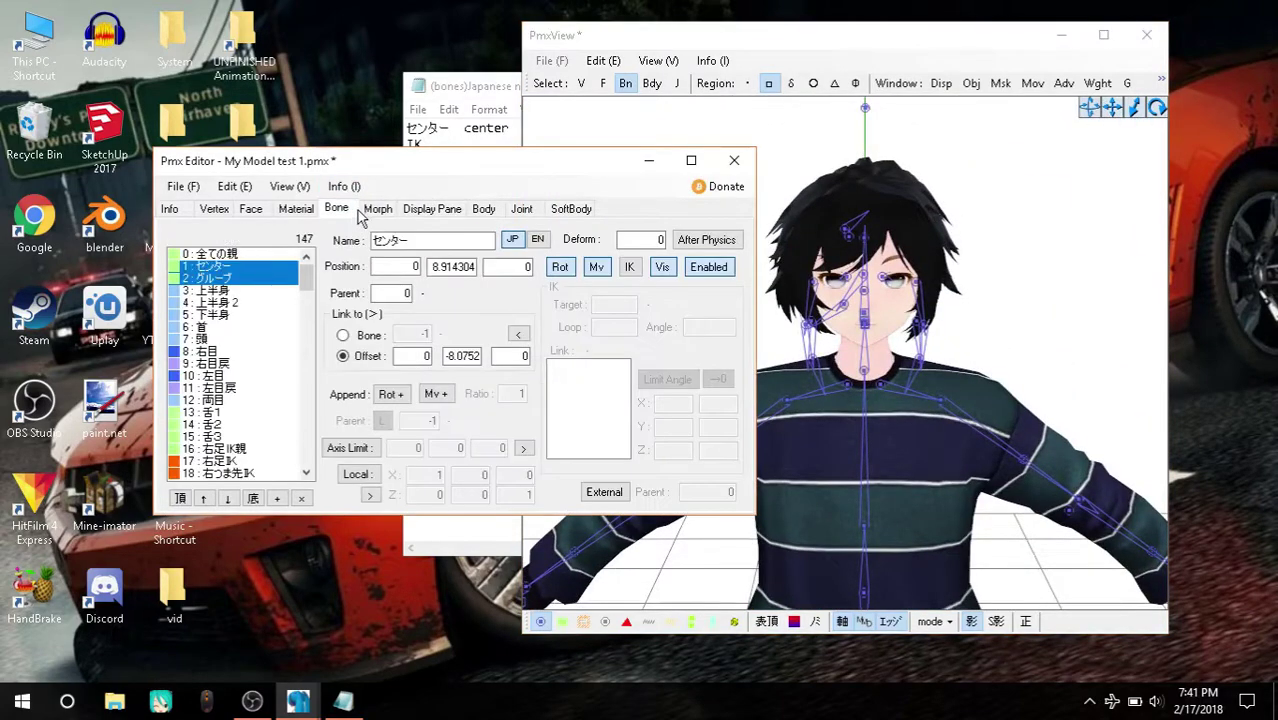
left_click(906, 37)
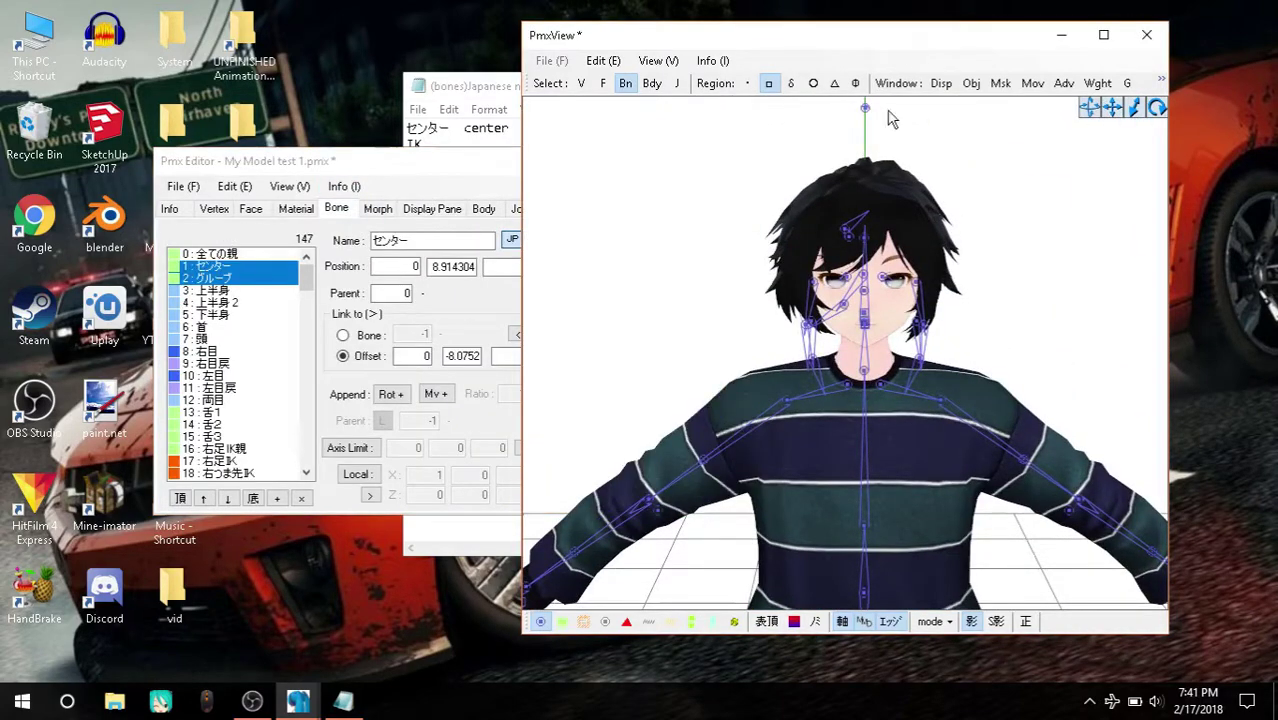
left_click(852, 285)
scroll(852, 285, "up", 2)
scroll(880, 275, "up", 2)
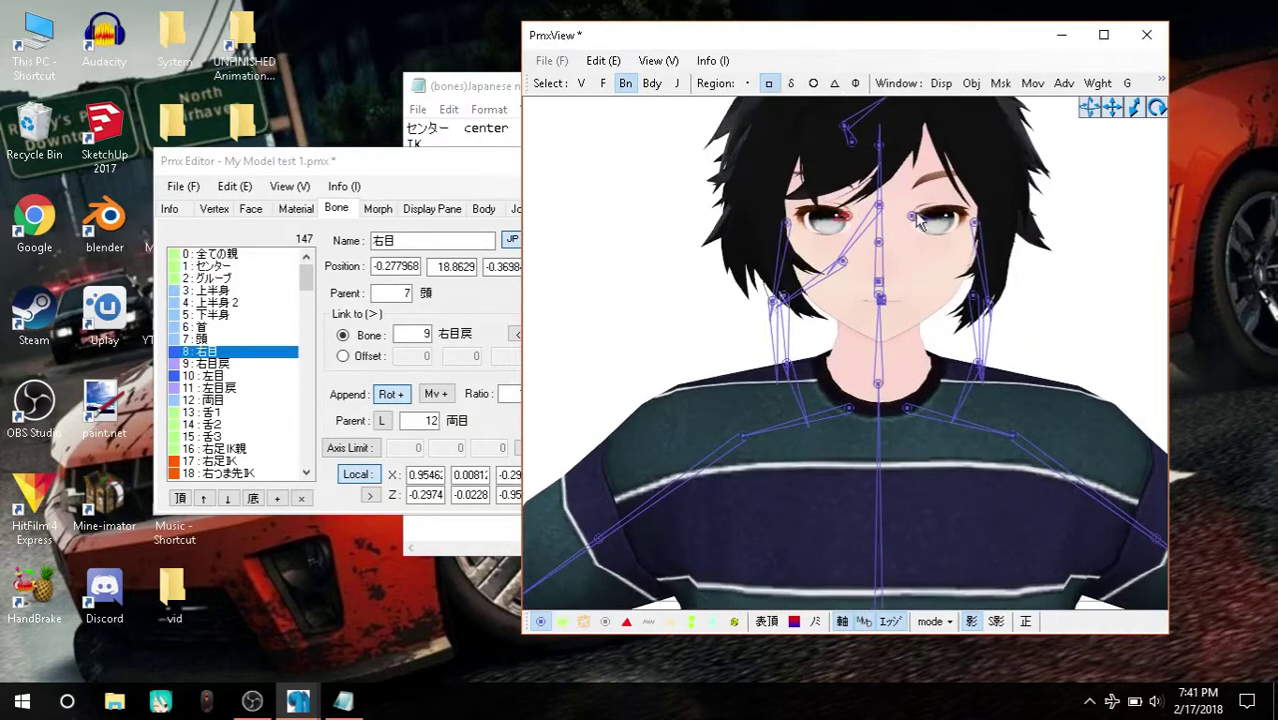
left_click(917, 225)
left_click(855, 220, "shift")
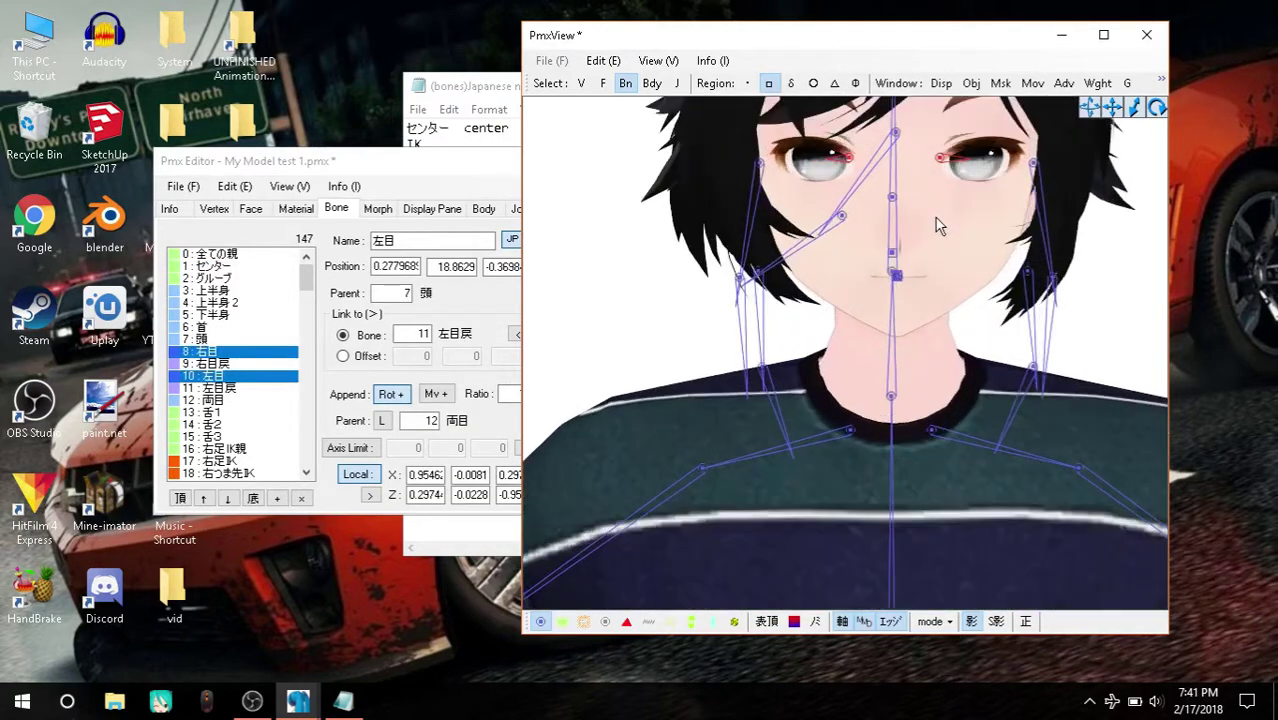
scroll(866, 190, "up", 1)
scroll(866, 180, "up", 1)
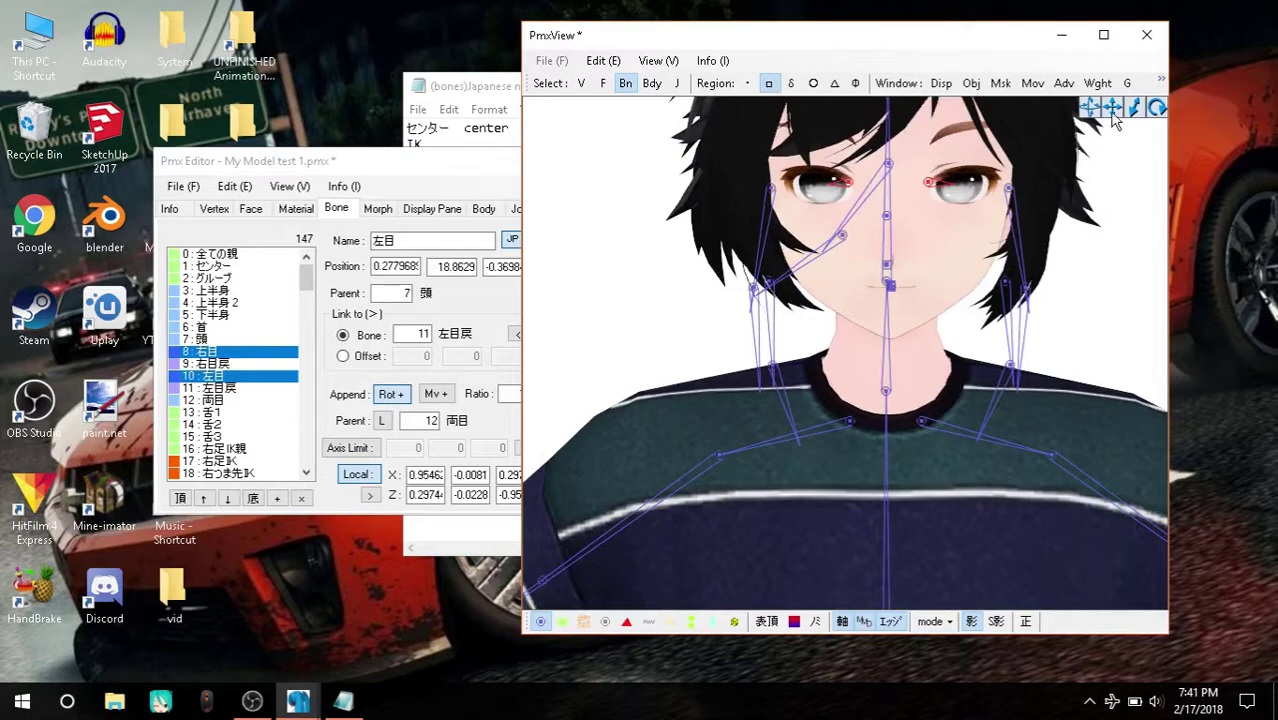
left_click_drag(1117, 120, 936, 191)
left_click(800, 143, "shift")
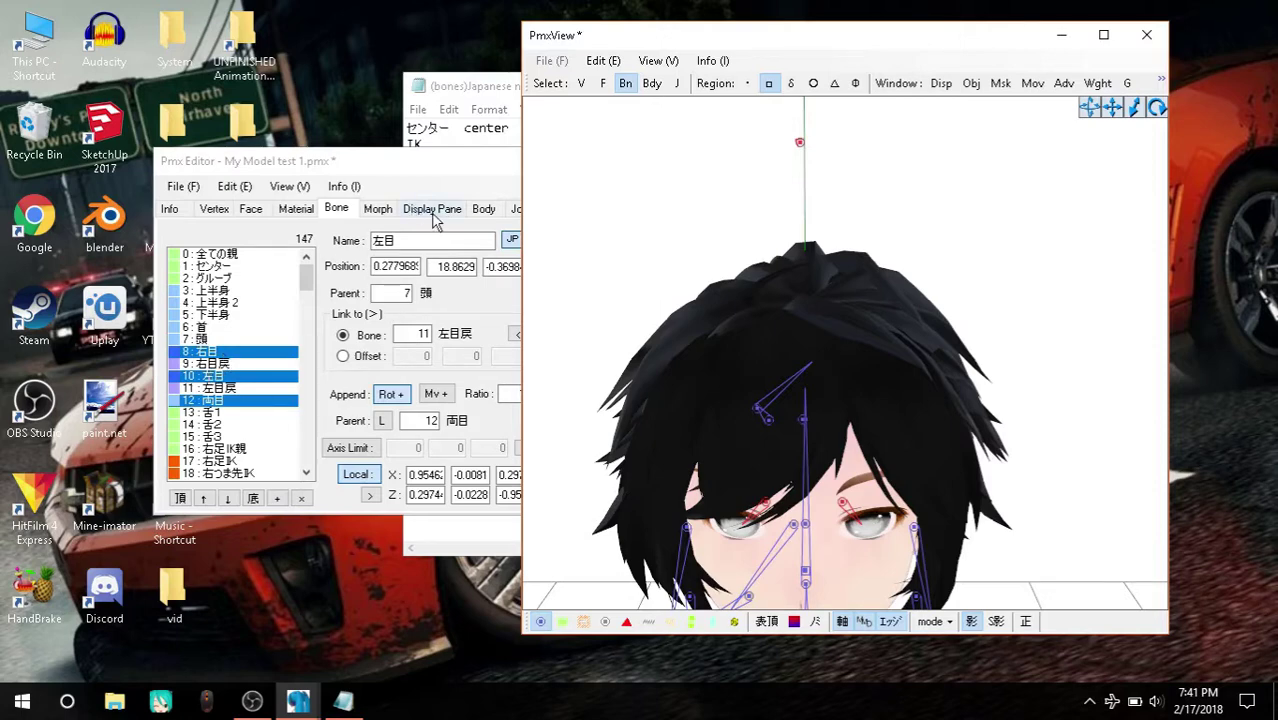
Step: Add the 右目, 左目 and 両目 bones to the 目/eyes display group
left_click(435, 212)
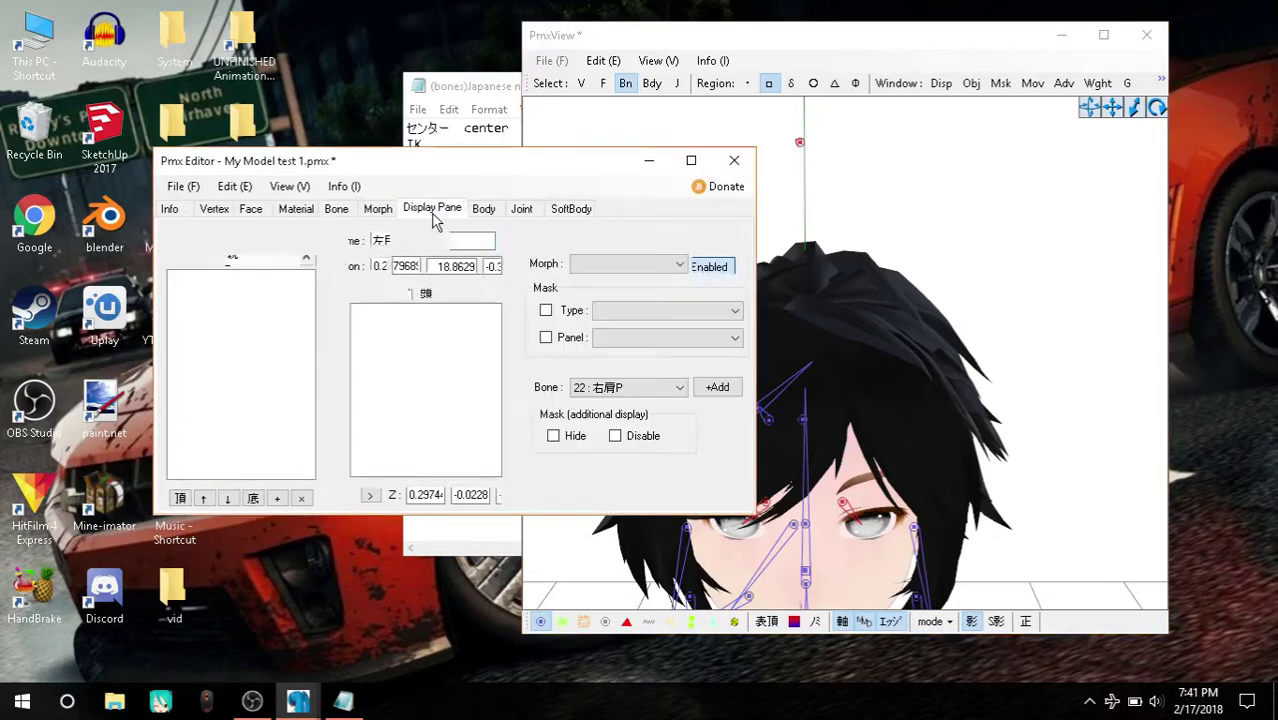
left_click(628, 387)
scroll(623, 77, "up", 4)
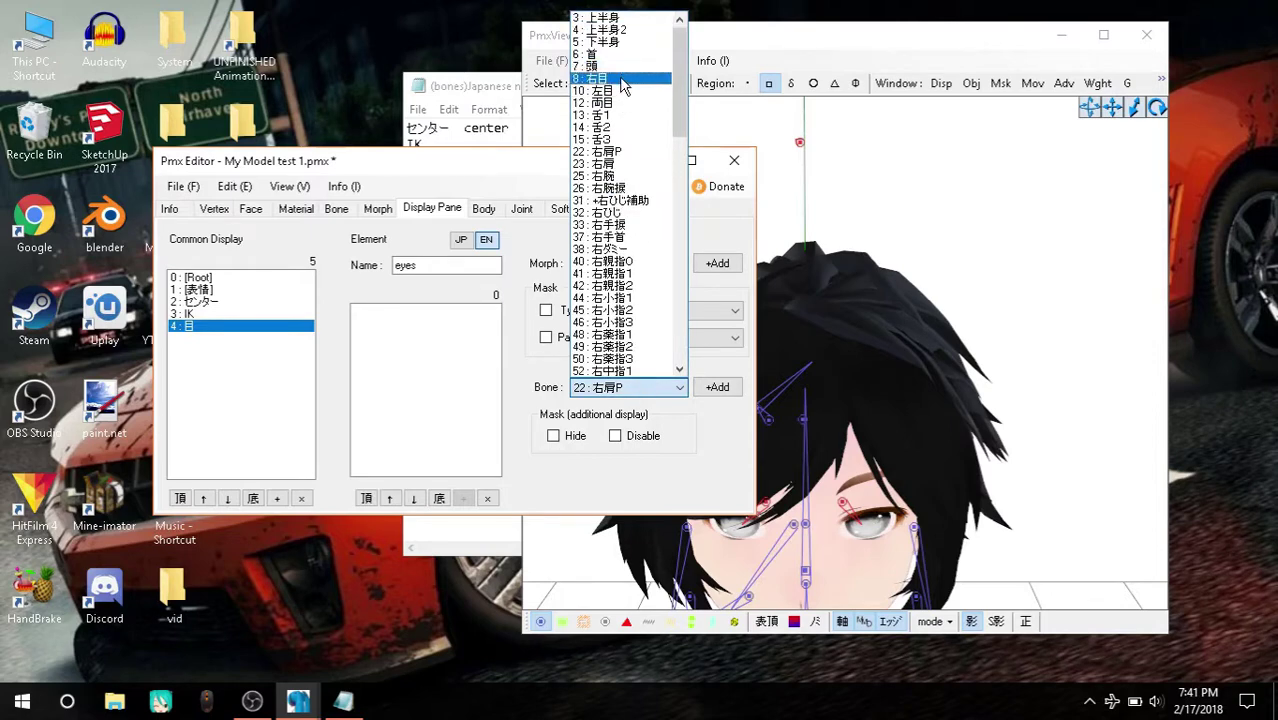
left_click(619, 79)
left_click(710, 388)
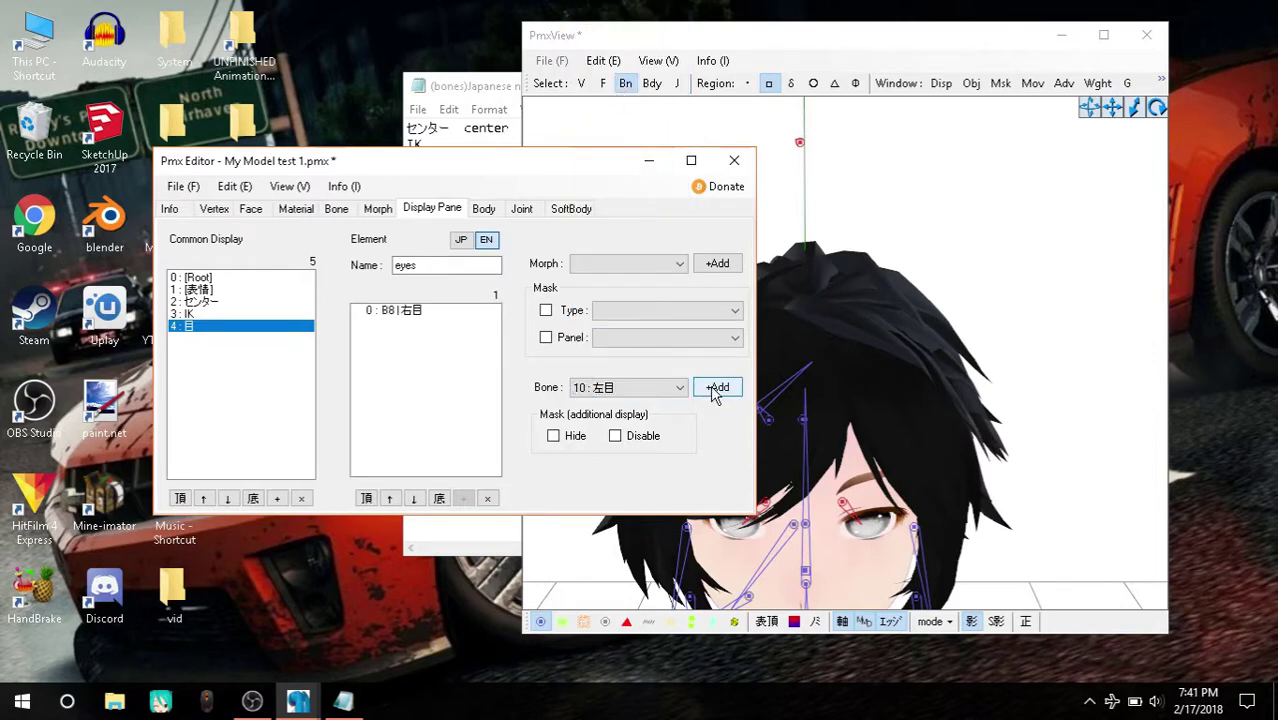
left_click(716, 390)
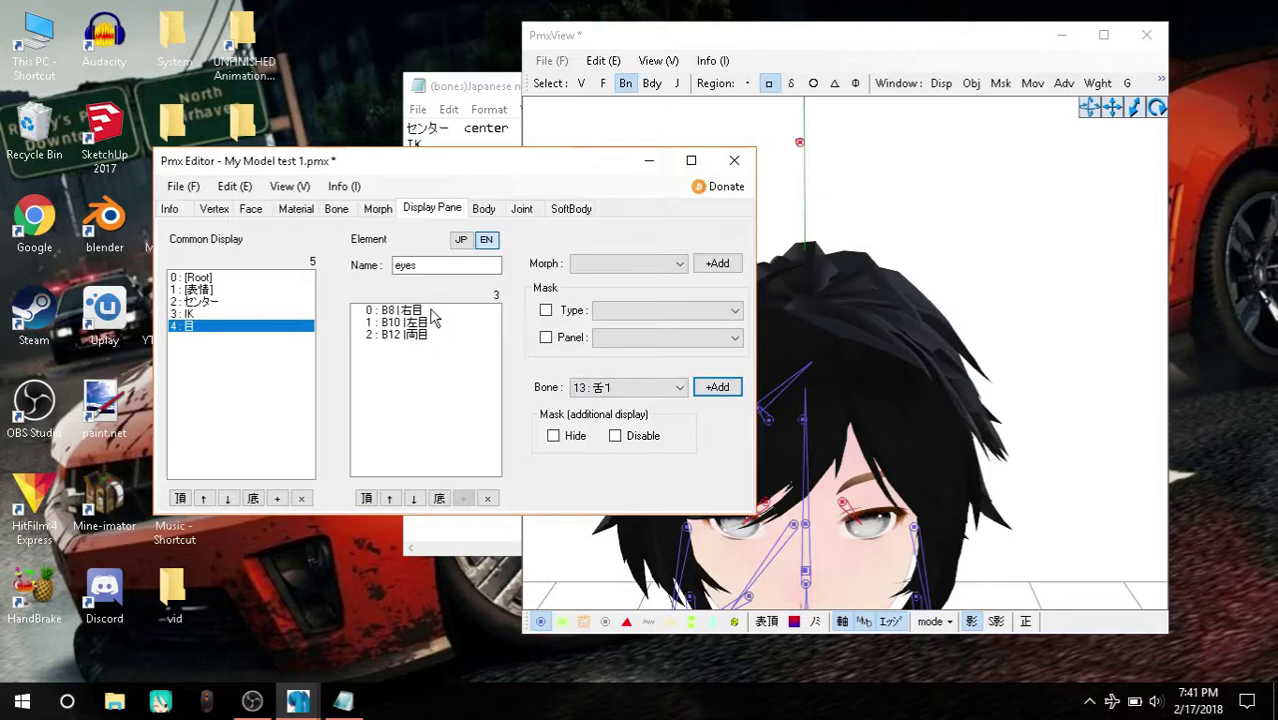
left_click(461, 240)
double_click(400, 265)
left_click(486, 240)
left_click(627, 392)
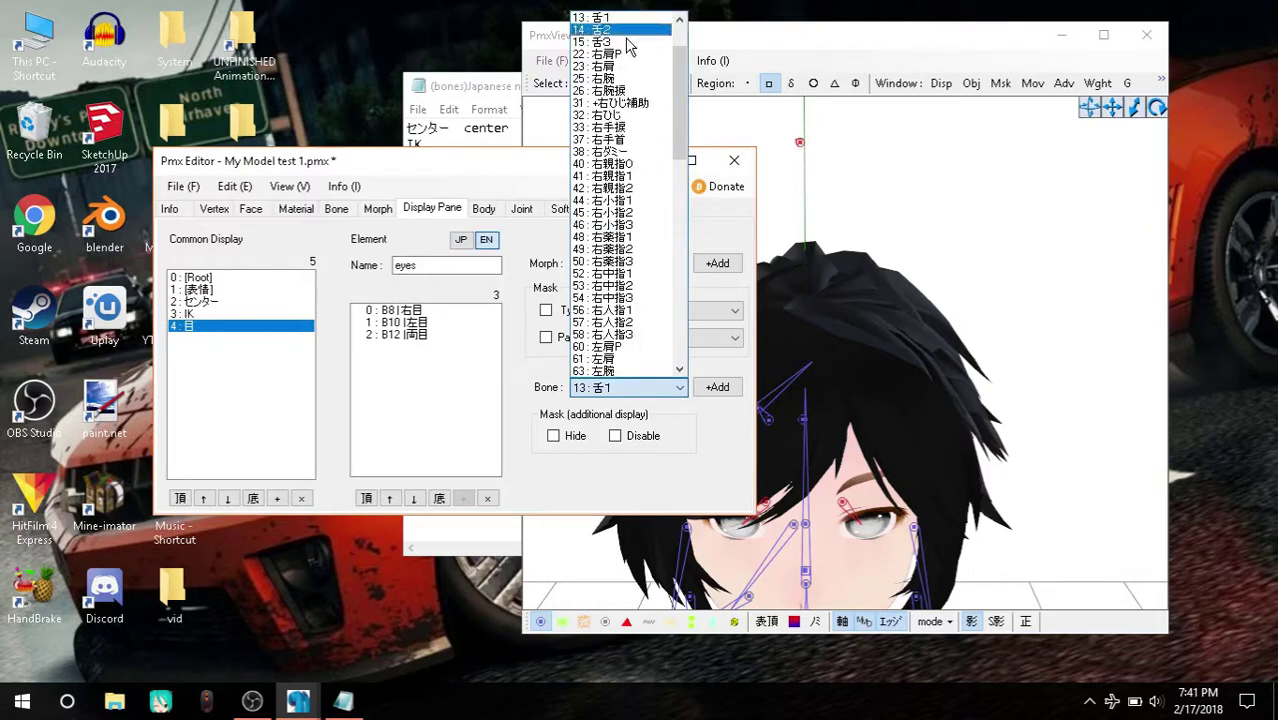
scroll(610, 48, "up", 2)
left_click(840, 230)
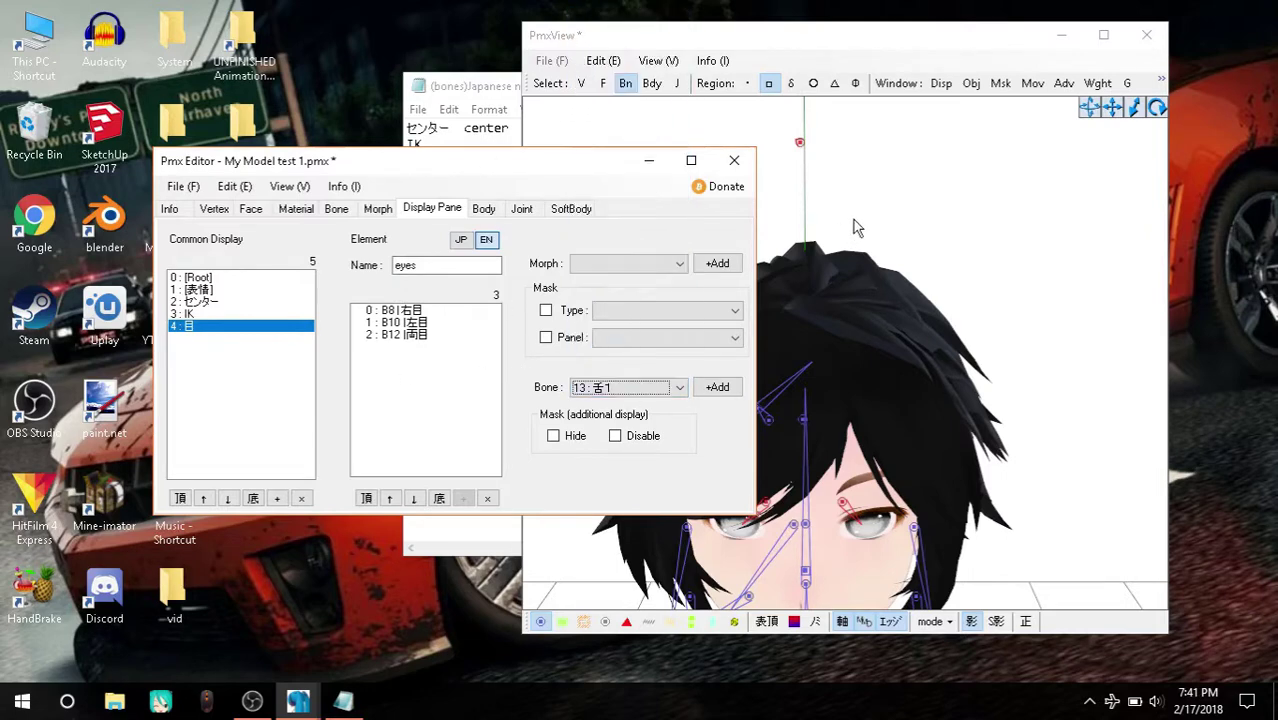
left_click(336, 209)
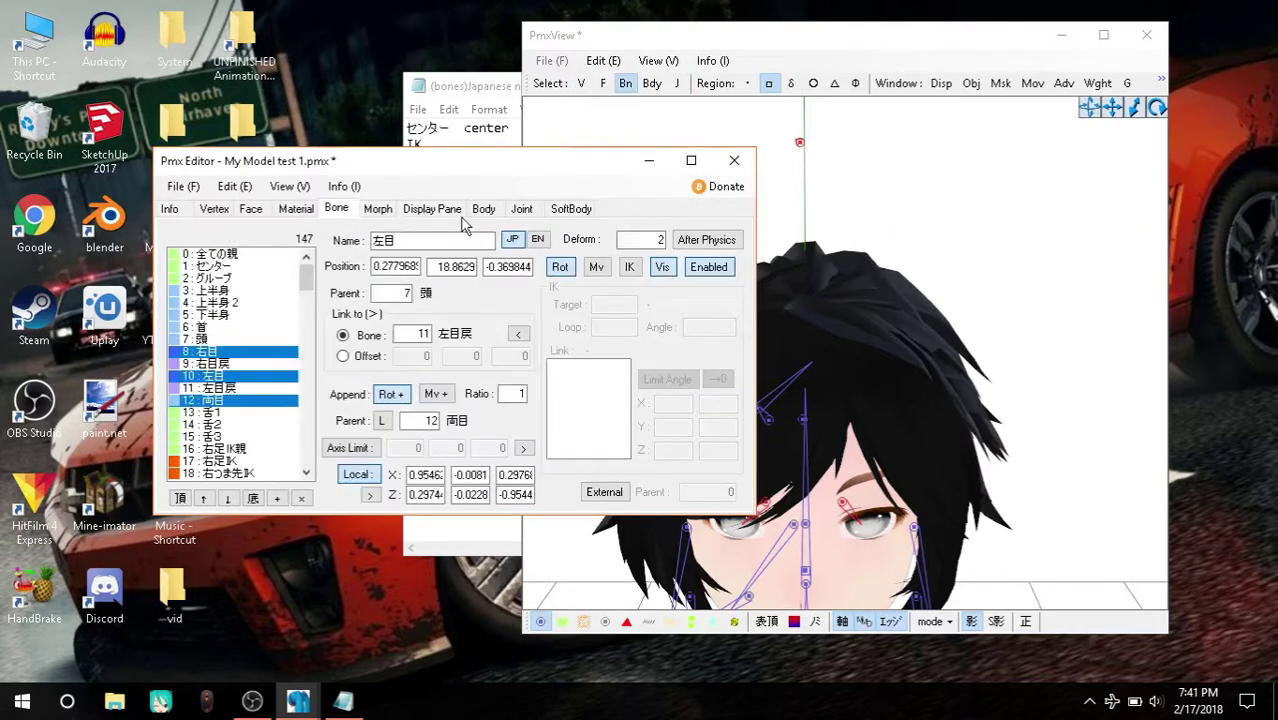
Step: Copy the '体(上) upper body' line from the name-translation notes
left_click(497, 99)
double_click(517, 178)
left_click_drag(489, 178, 407, 178)
key("ctrl+c")
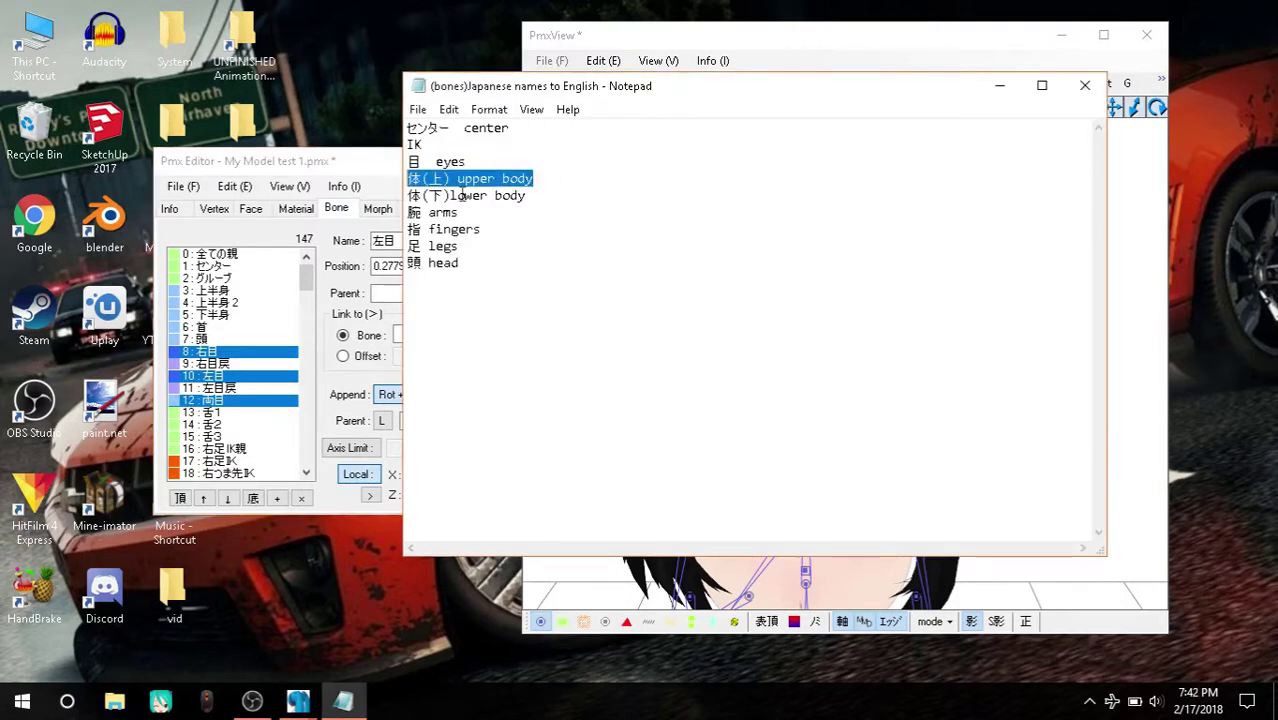
left_click(370, 186)
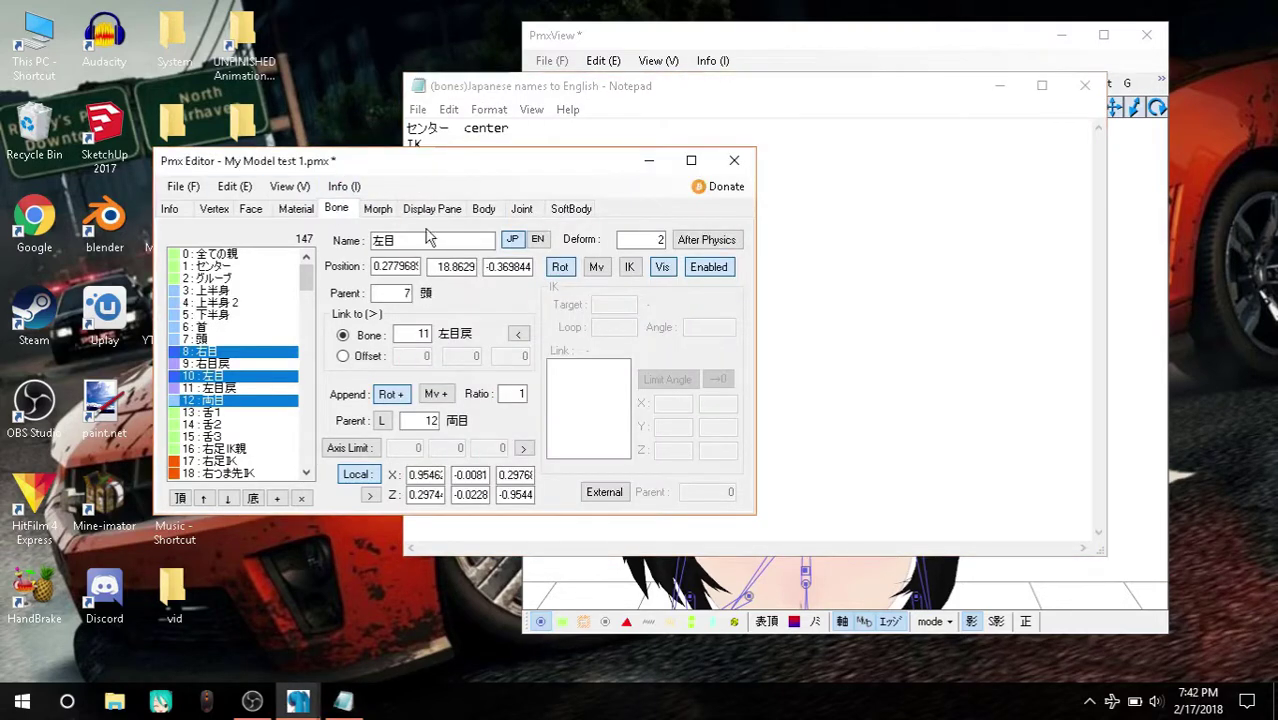
Step: Create a display group, naming it 体(上) in Japanese and upper body in English
left_click(431, 209)
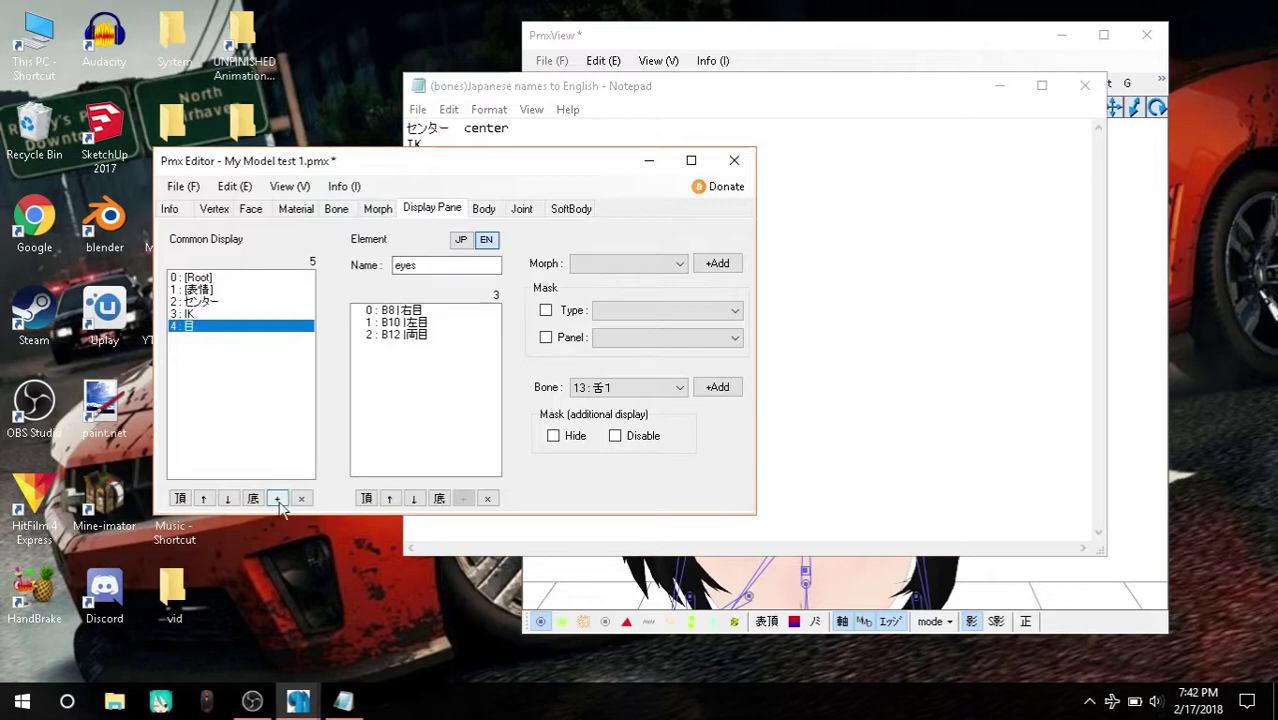
left_click(277, 498)
left_click(461, 240)
left_click(447, 268)
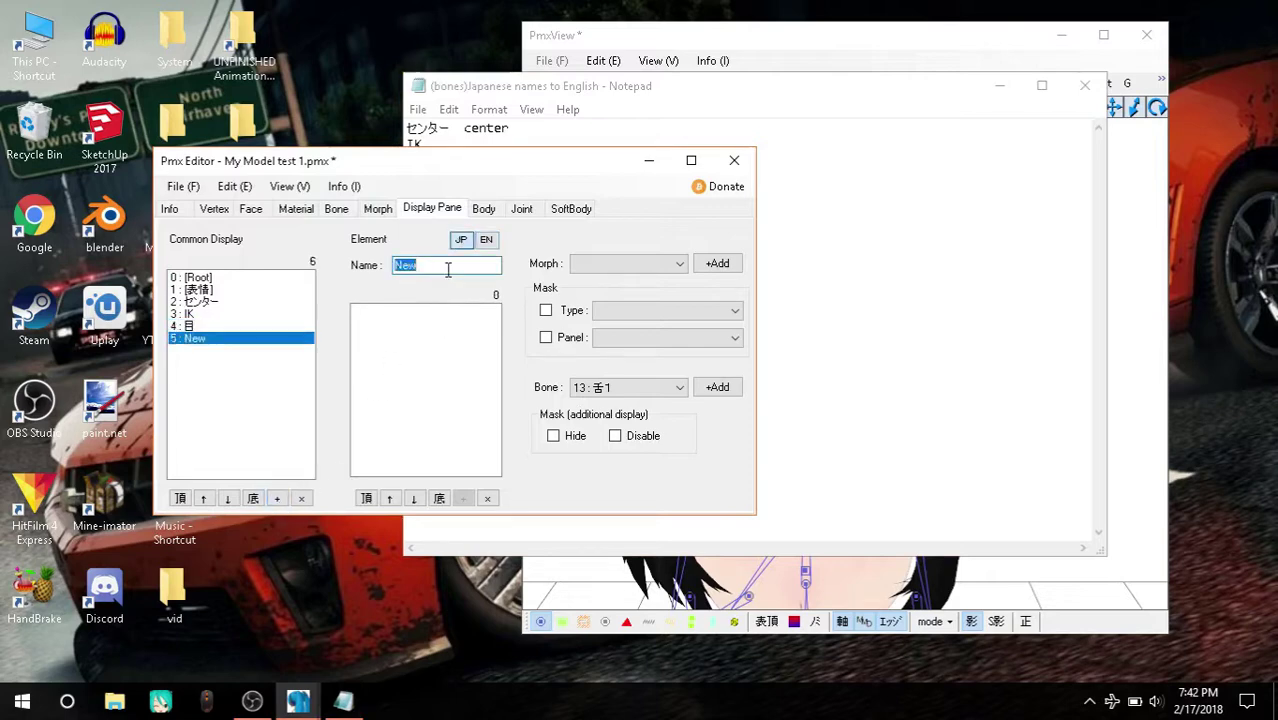
key("ctrl+v")
left_click_drag(488, 264, 428, 268)
key("ctrl+c")
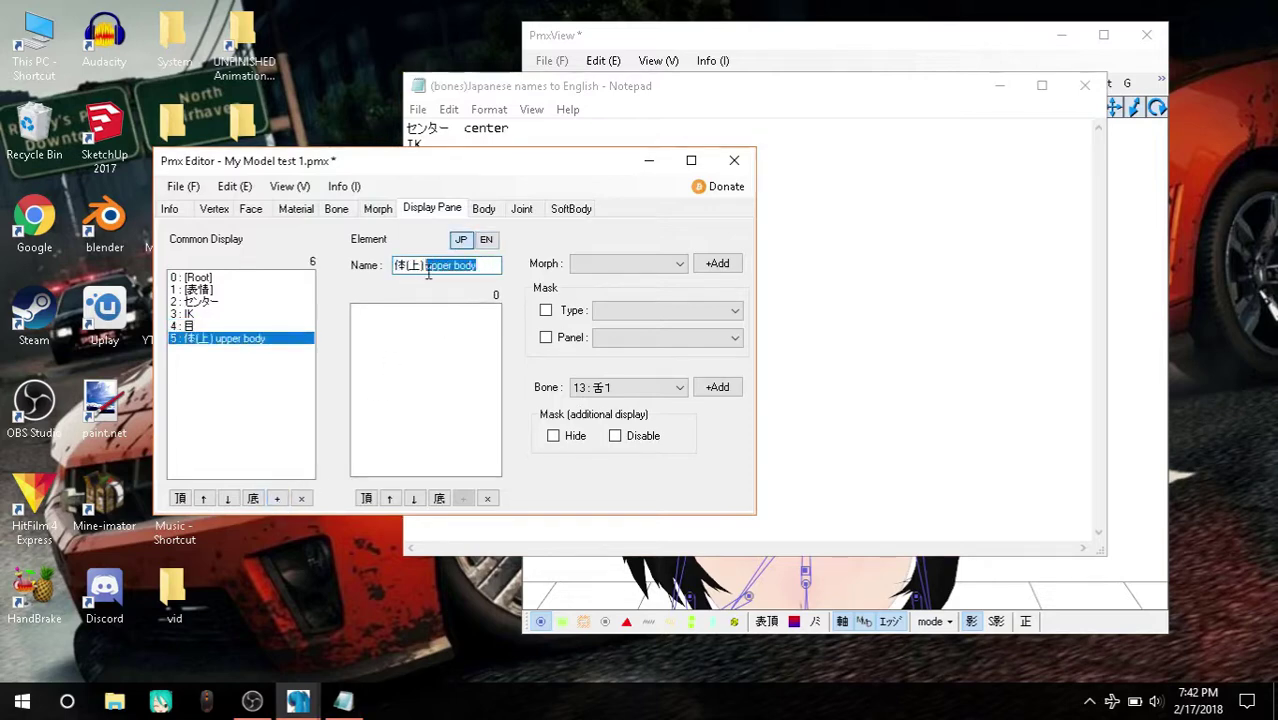
key("BackSpace")
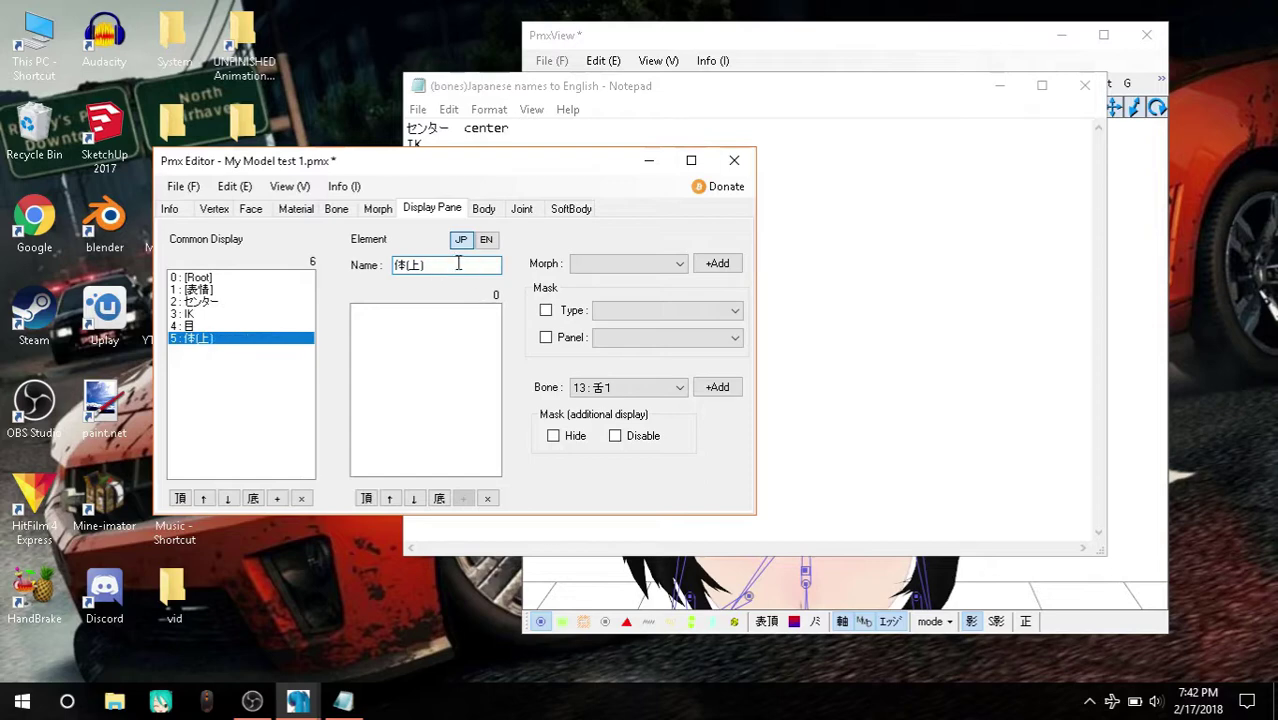
left_click(486, 240)
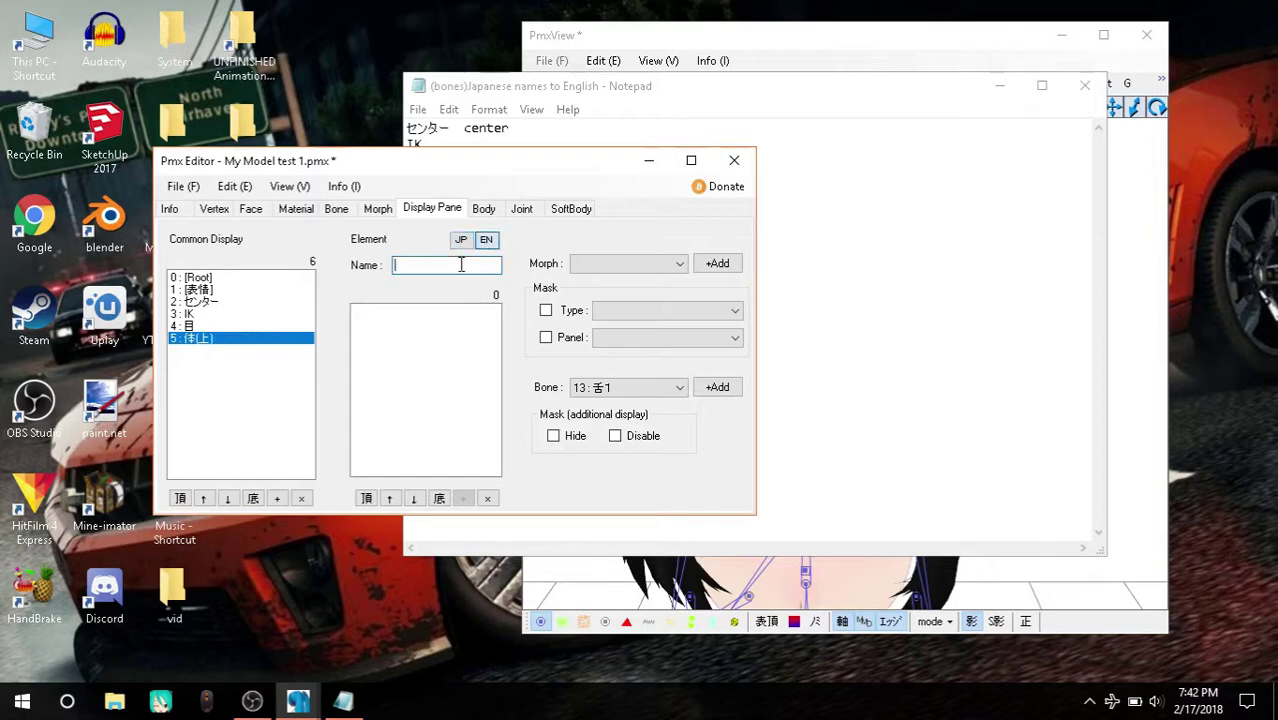
key("ctrl+v")
left_click(336, 208)
Step: Pan and orbit the model, then select the 上半身2 and 上半身 spine bones
left_click(840, 48)
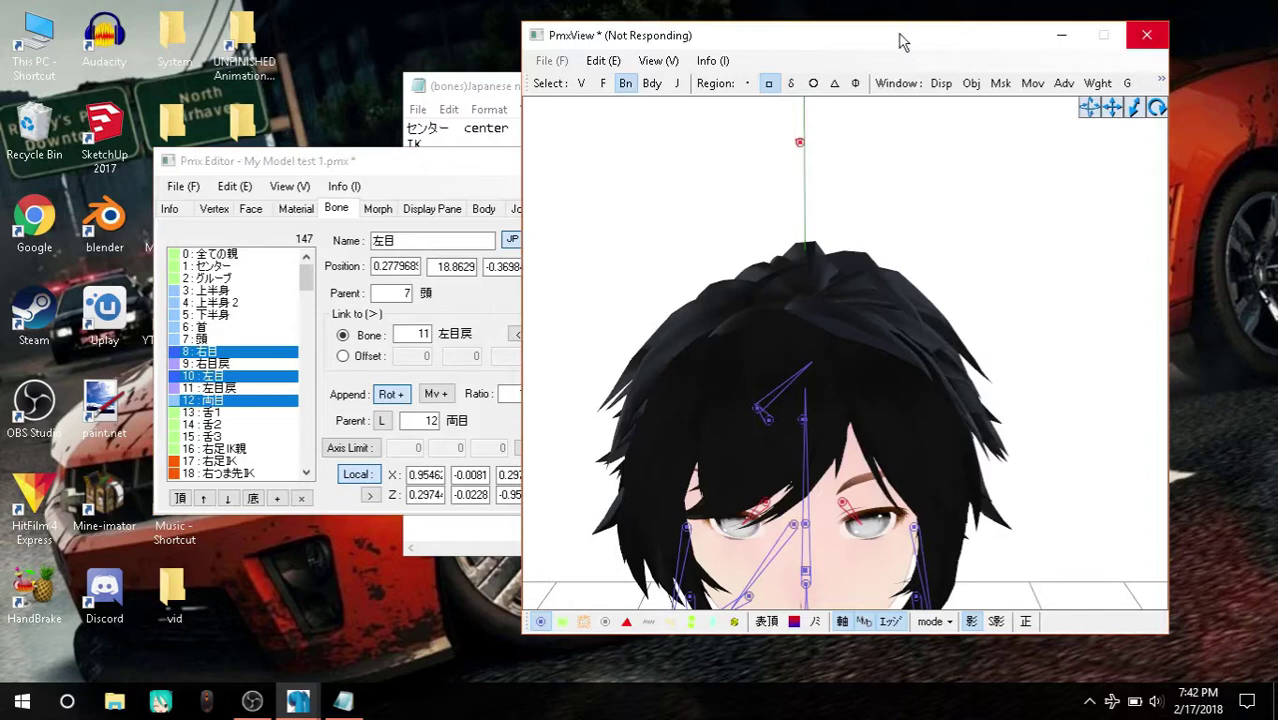
left_click_drag(1118, 116, 897, 345)
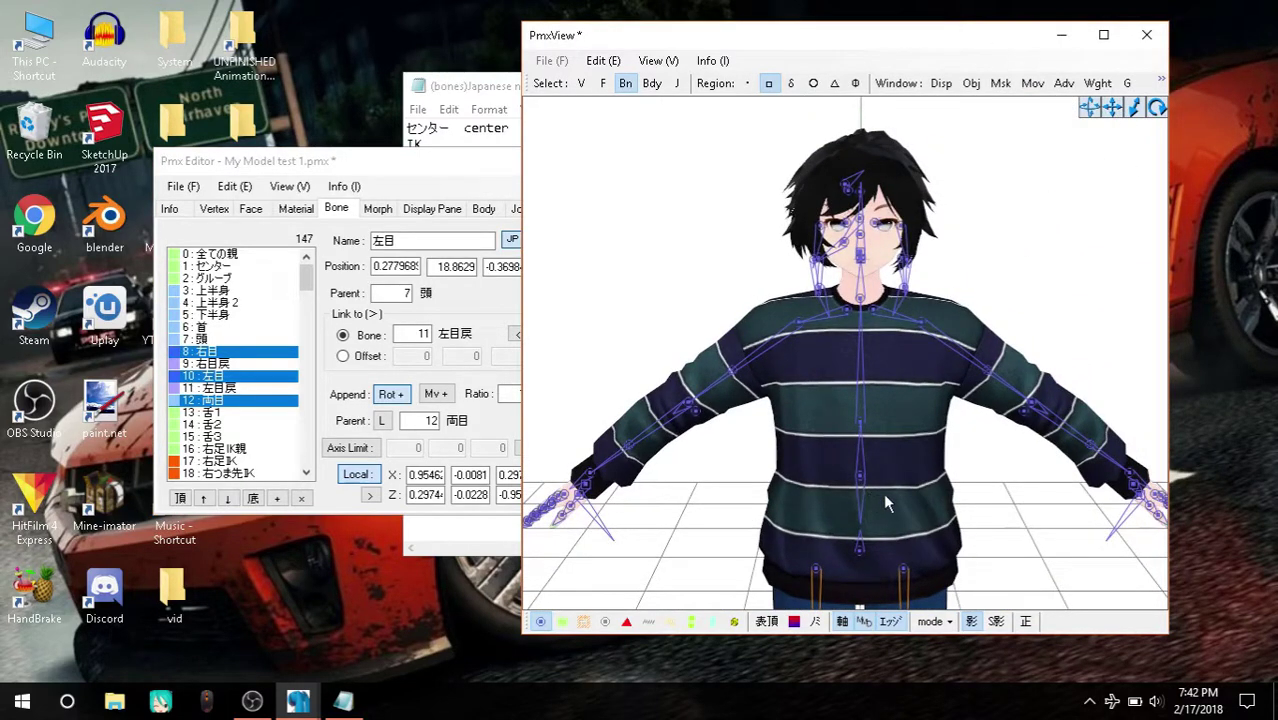
mouse_move(1004, 491)
right_mouse_down()
mouse_move(932, 480)
mouse_move(993, 471)
mouse_move(1047, 487)
right_mouse_up()
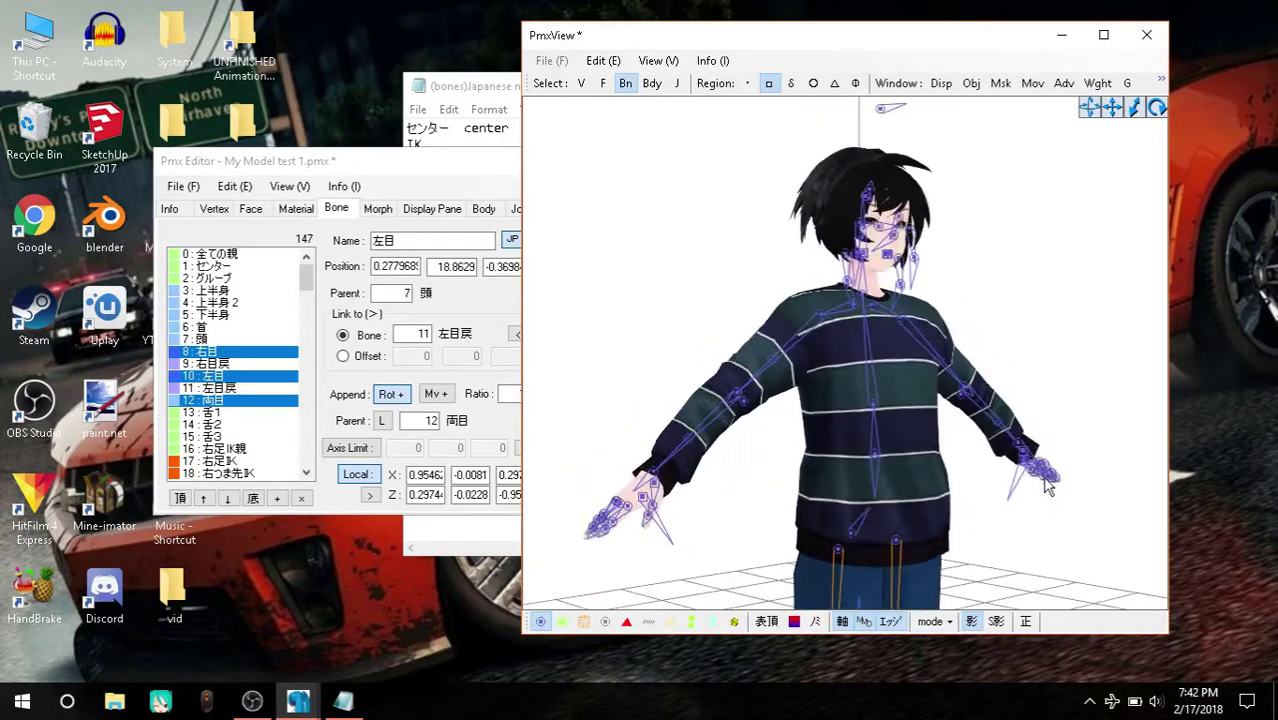
left_click(876, 463)
left_click(876, 458)
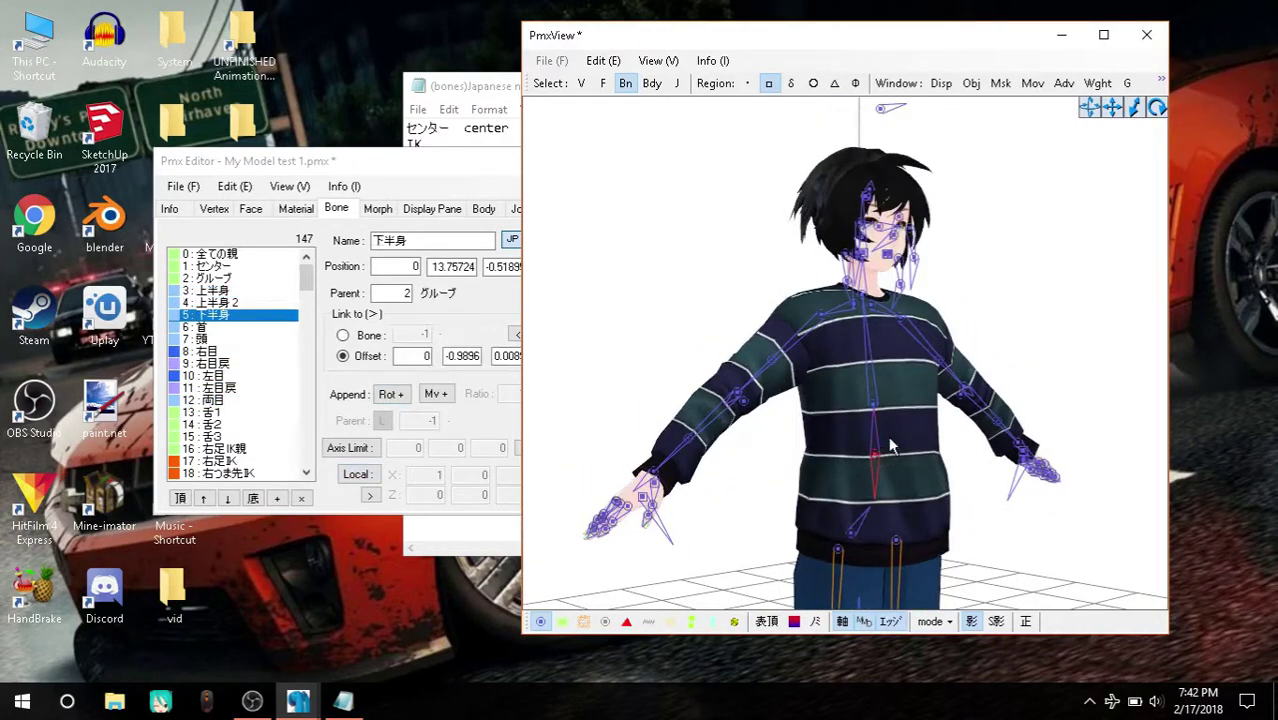
key("ctrl+a")
left_click(876, 413)
left_click(876, 458, "shift")
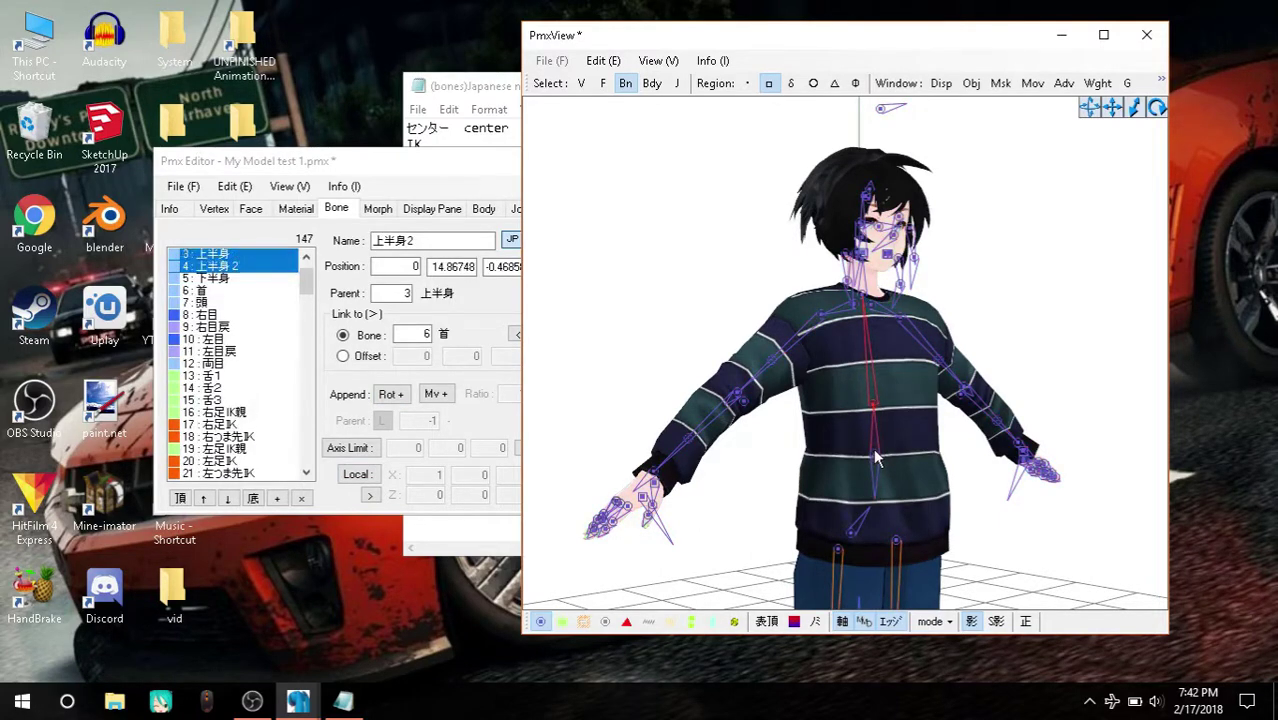
scroll(240, 330, "up", 1)
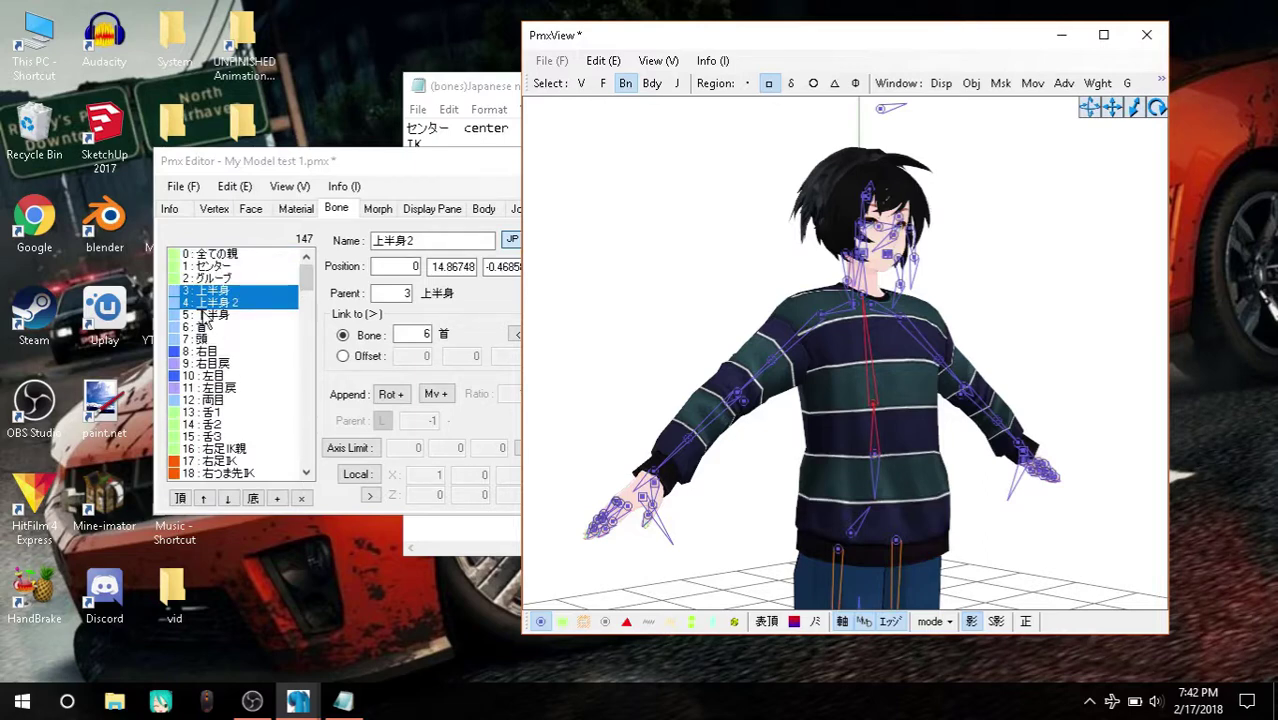
Step: Check the selected spine bones' Japanese and English names in the bone properties
left_click(432, 208)
left_click(336, 208)
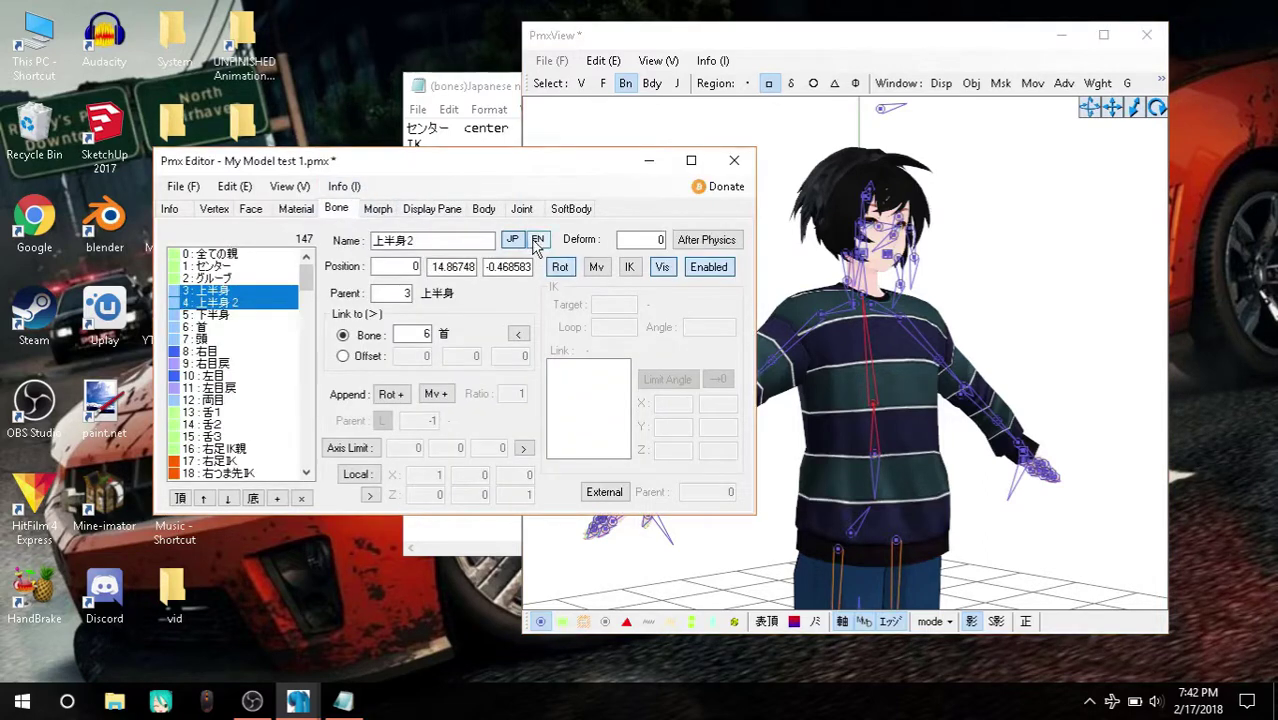
left_click(512, 239)
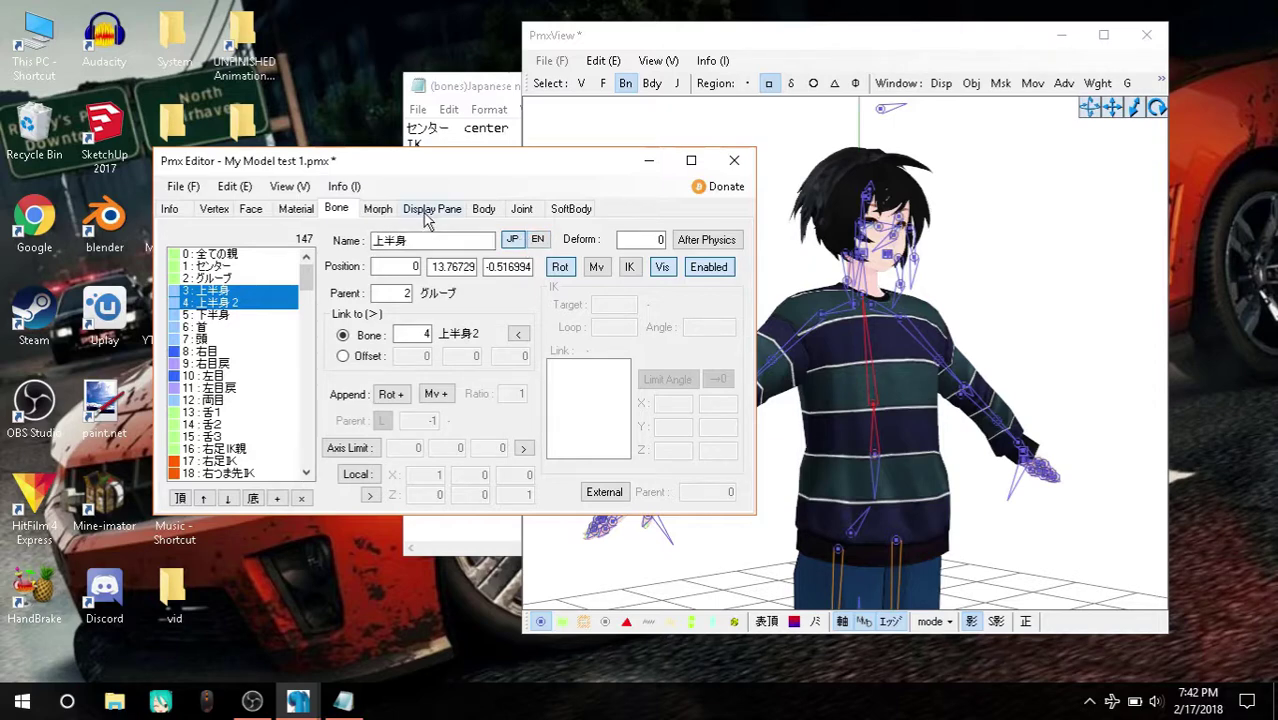
left_click(530, 240)
Step: Add the 上半身 and 上半身2 bones to the 体(上) upper body group
left_click(444, 210)
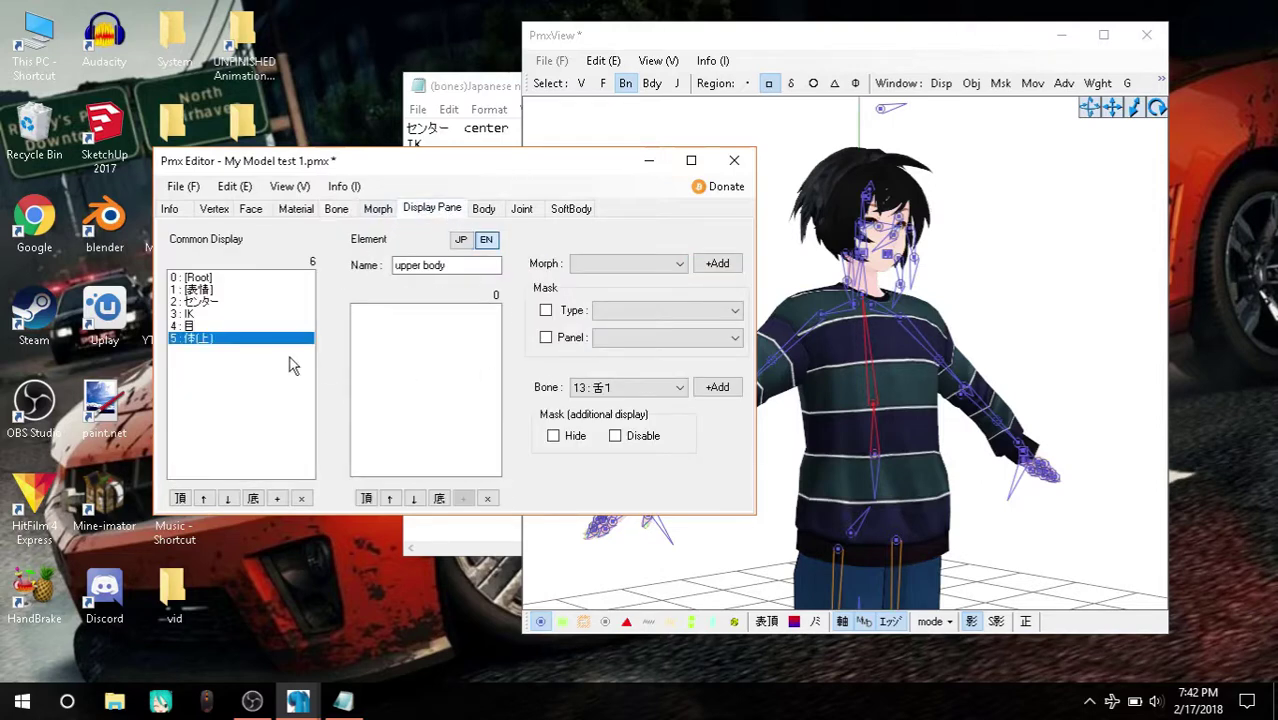
left_click(336, 209)
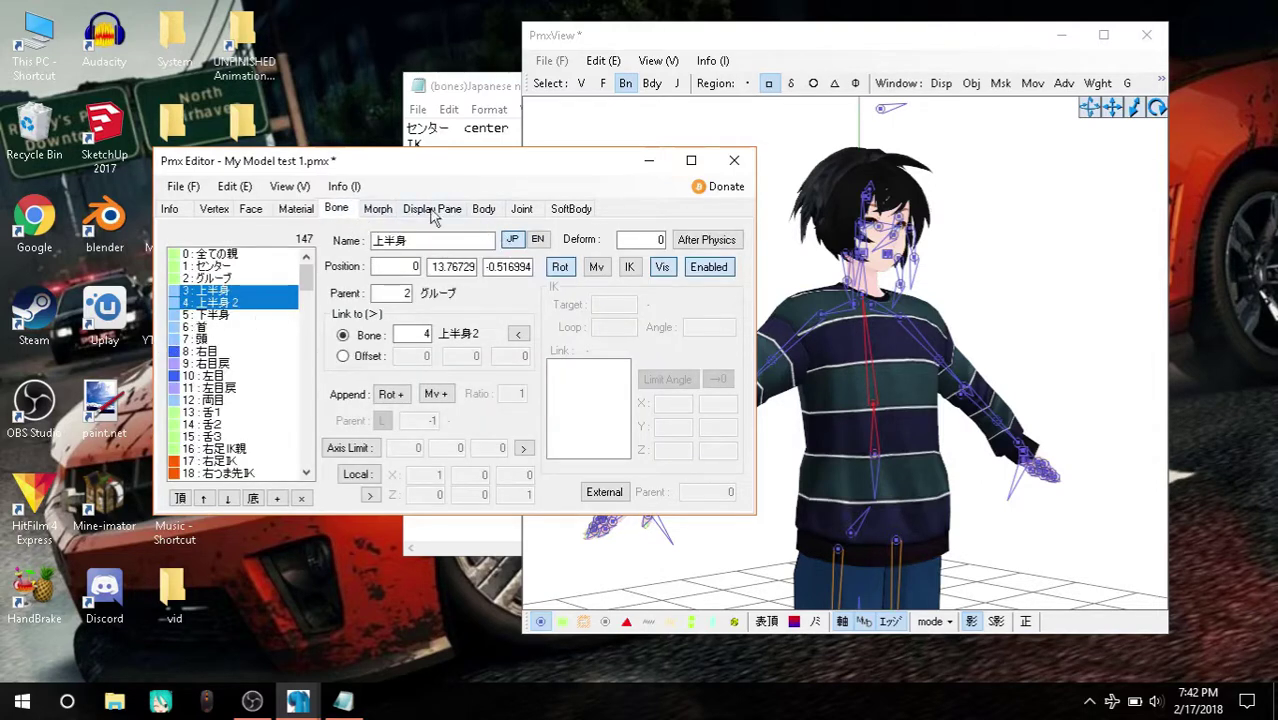
left_click(440, 212)
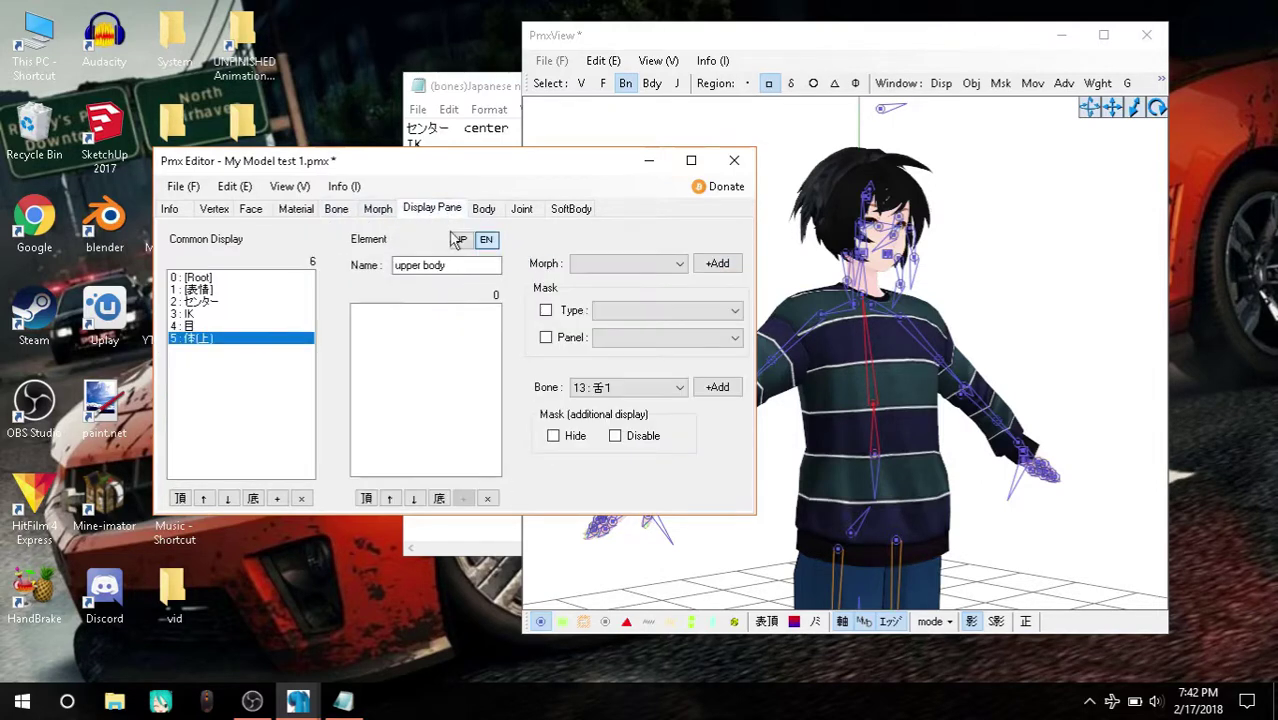
left_click(614, 397)
scroll(600, 50, "up", 5)
left_click(662, 134)
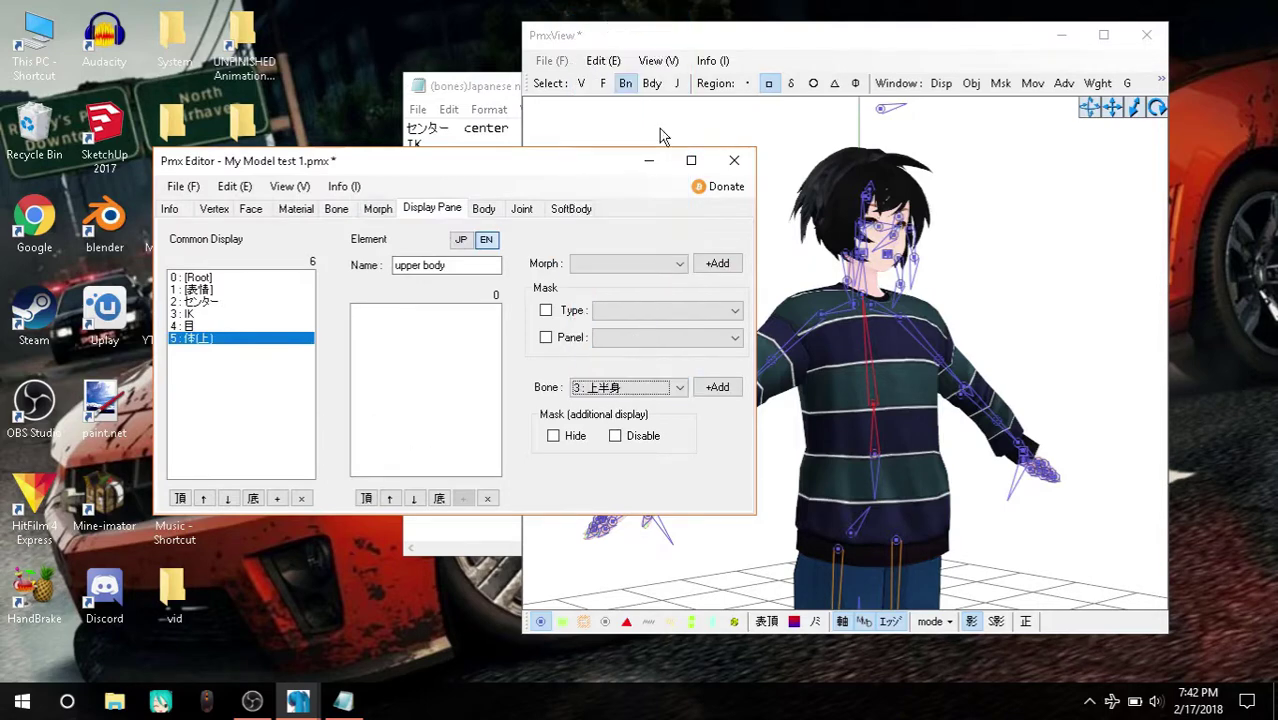
left_click(737, 400)
left_click(662, 390)
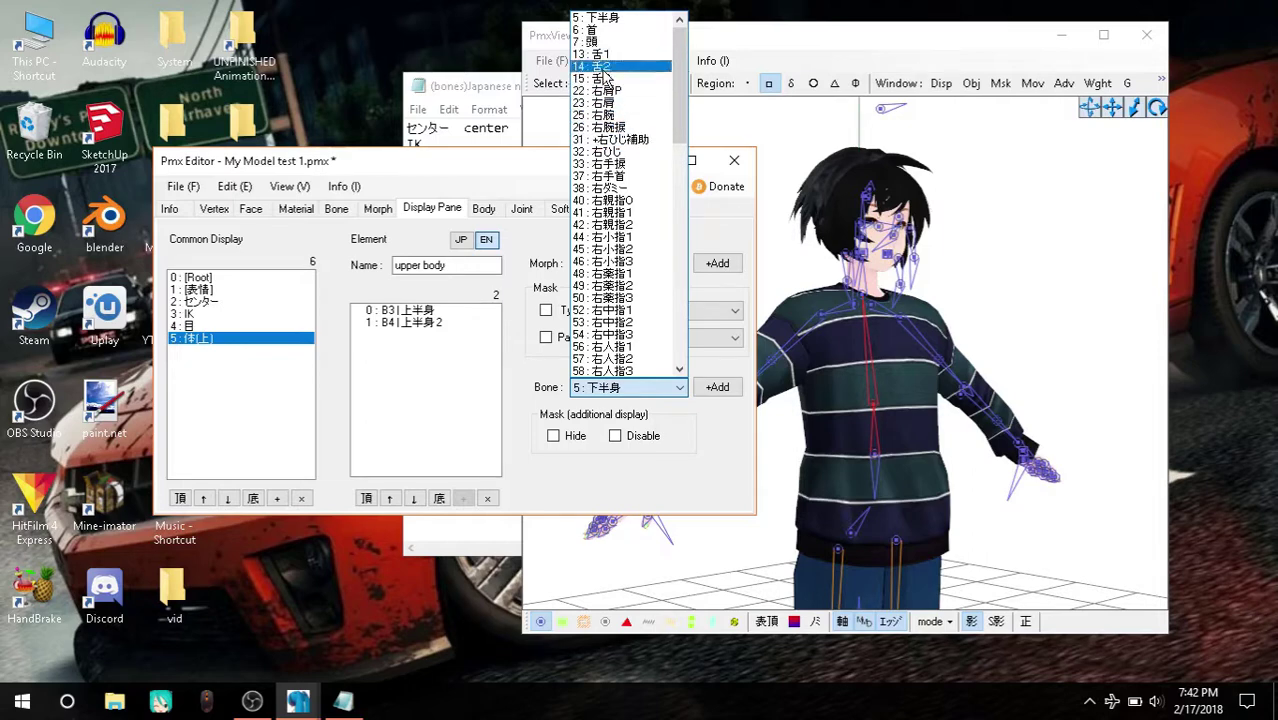
scroll(645, 207, "down", 6)
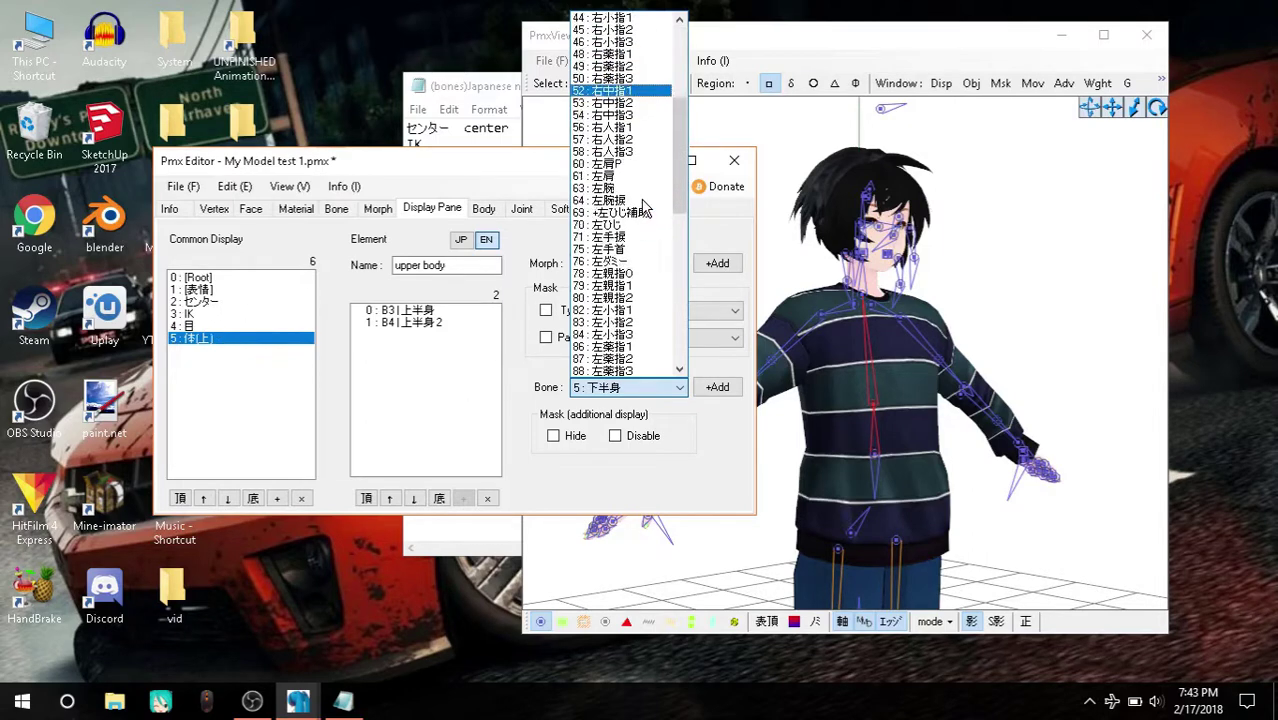
scroll(645, 207, "down", 5)
scroll(635, 150, "down", 9)
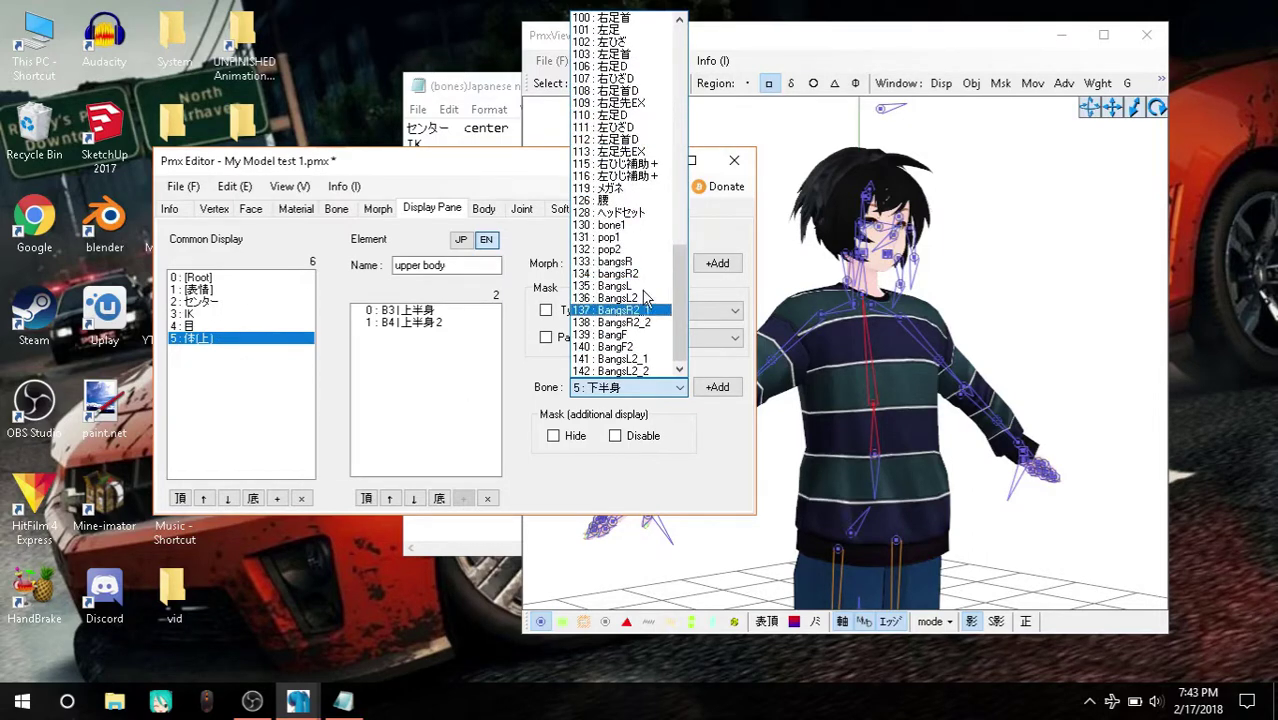
scroll(630, 250, "up", 1)
scroll(625, 245, "up", 3)
scroll(620, 237, "down", 4)
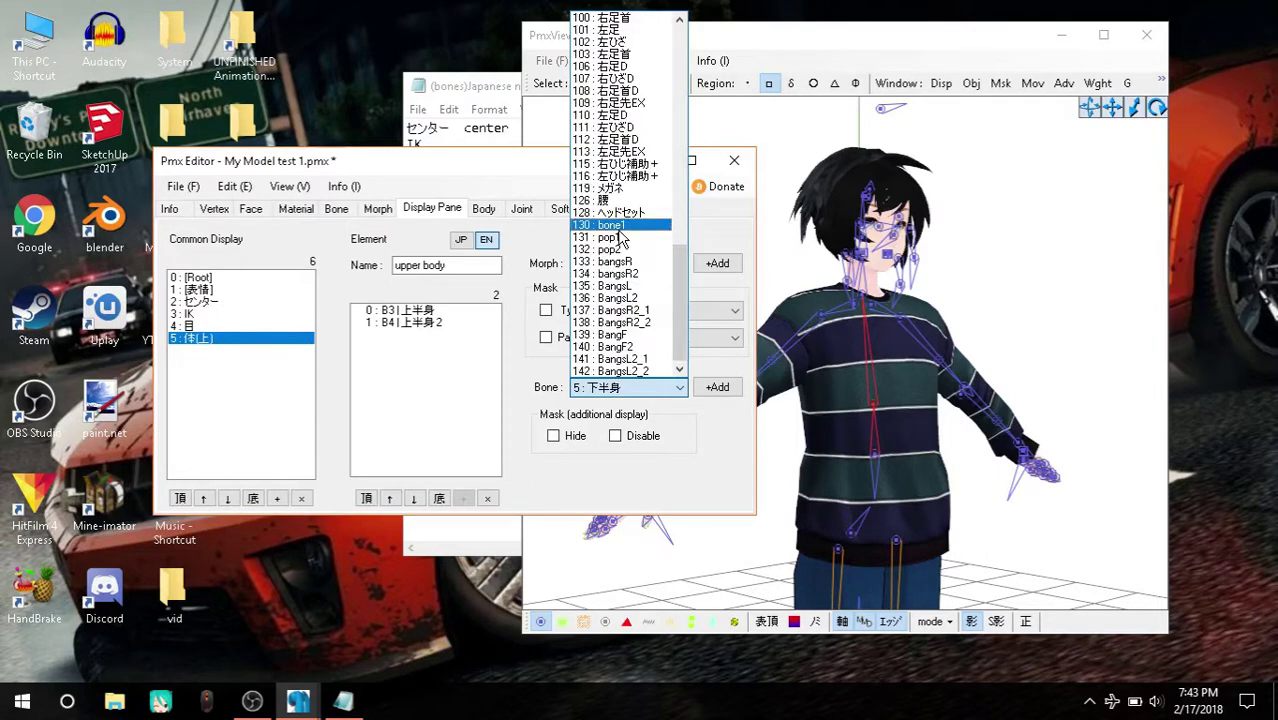
scroll(635, 295, "up", 5)
scroll(635, 290, "up", 5)
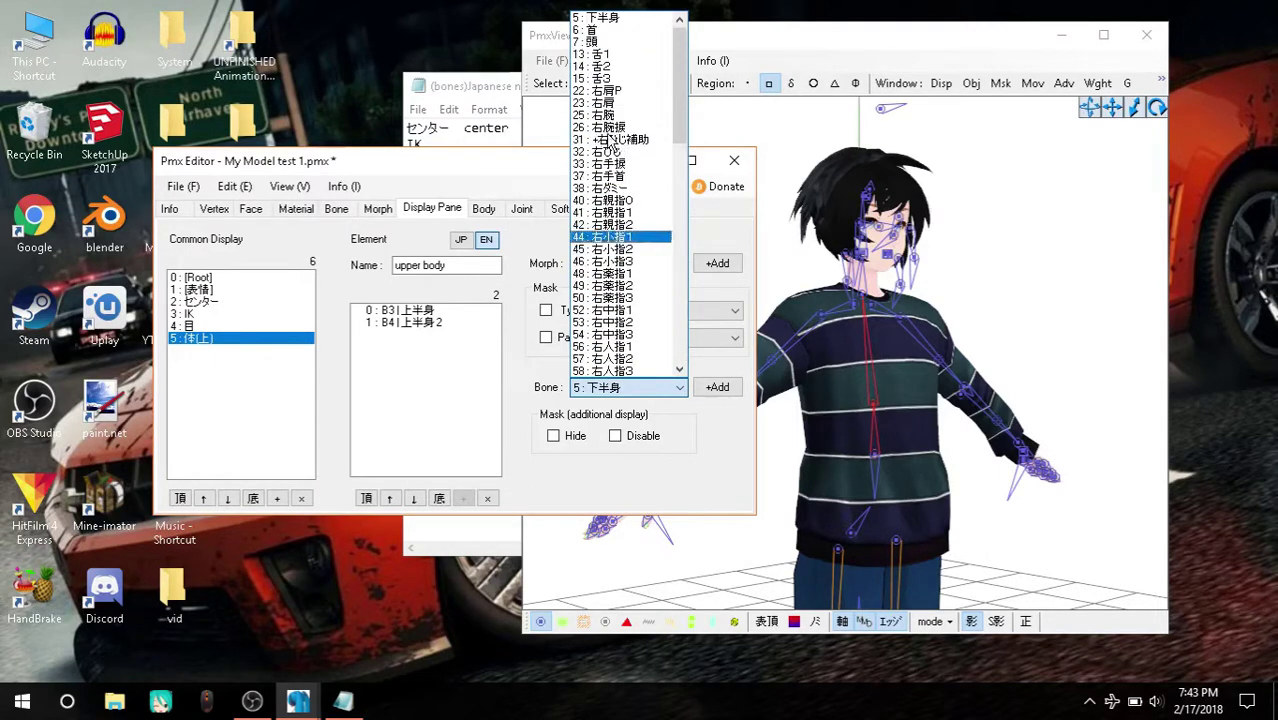
Step: Bring the Japanese-to-English names list forward and place the caret in it
left_click(507, 100)
left_click_drag(594, 208, 362, 204)
left_click(576, 200)
Step: Copy the '体(下) lower body' line from the names list
key("Right")
key("shift+Right")
left_click(415, 198)
key("shift+End")
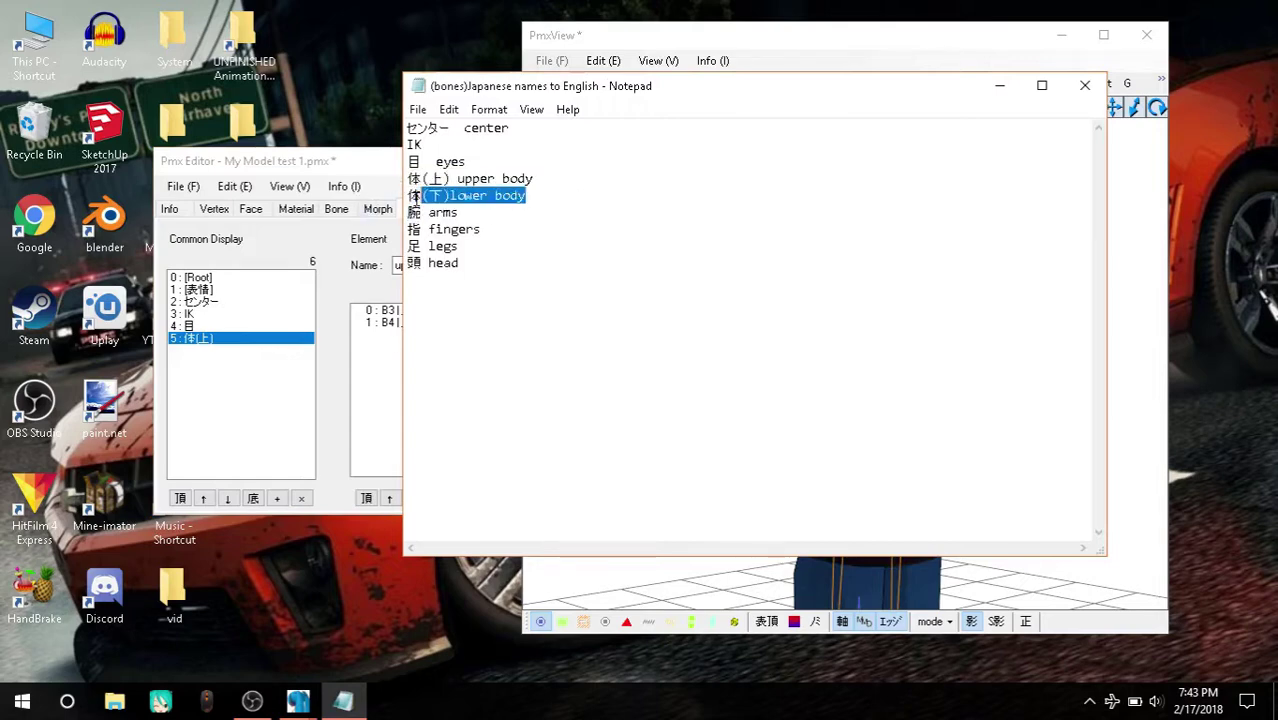
left_click(362, 166)
Step: Create a display group, naming it 体(下) in Japanese and lower body in English
left_click(277, 498)
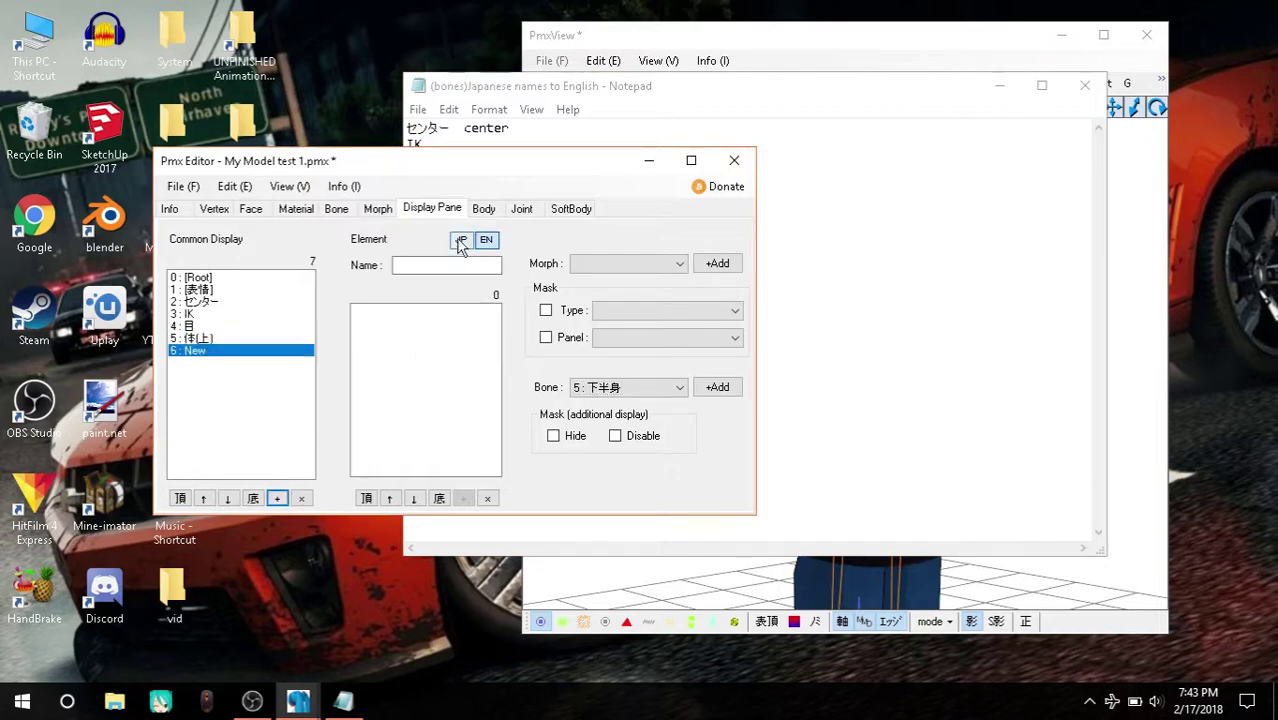
left_click(461, 240)
left_click(457, 266)
type("体(下)lower body")
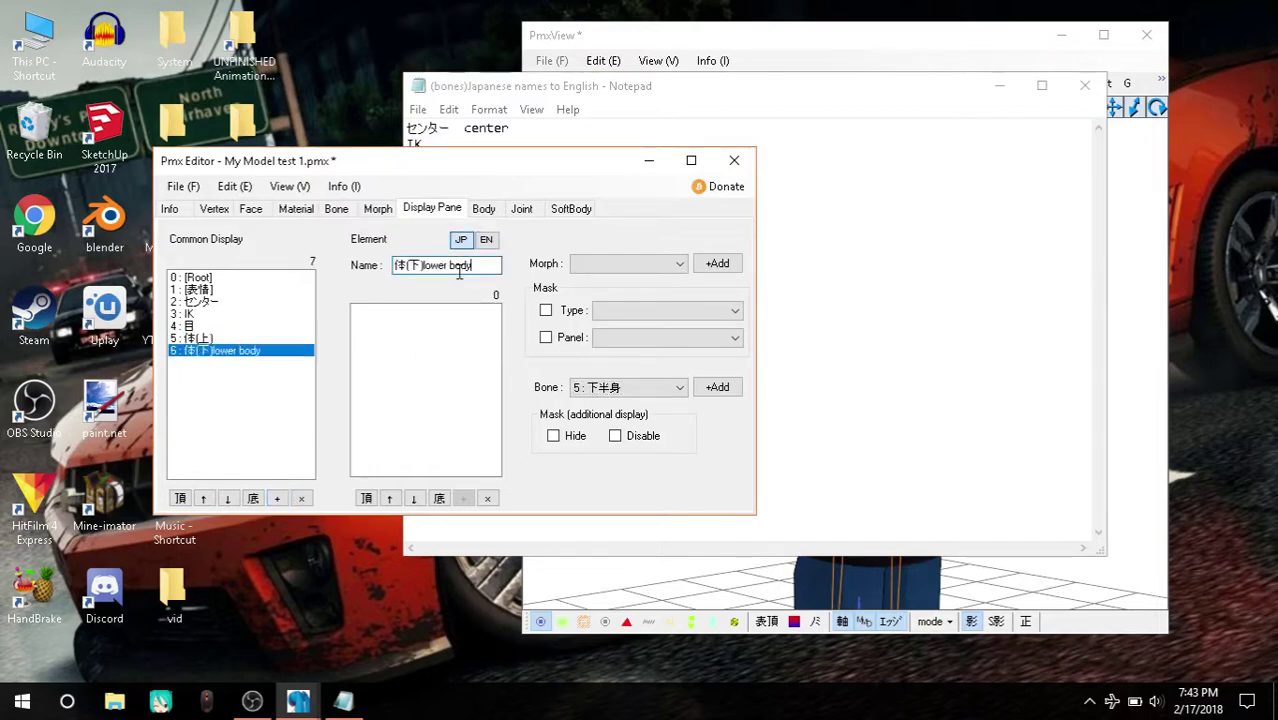
left_click_drag(483, 265, 430, 265)
key("ctrl+c")
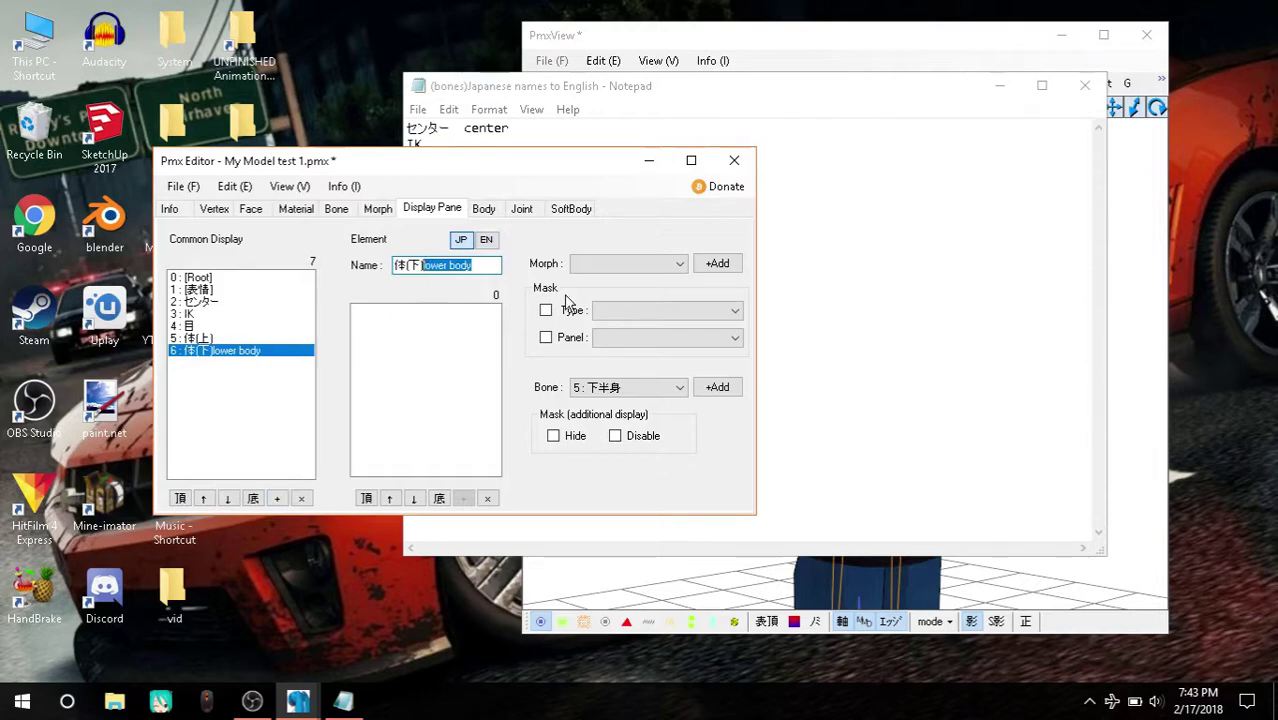
key("BackSpace")
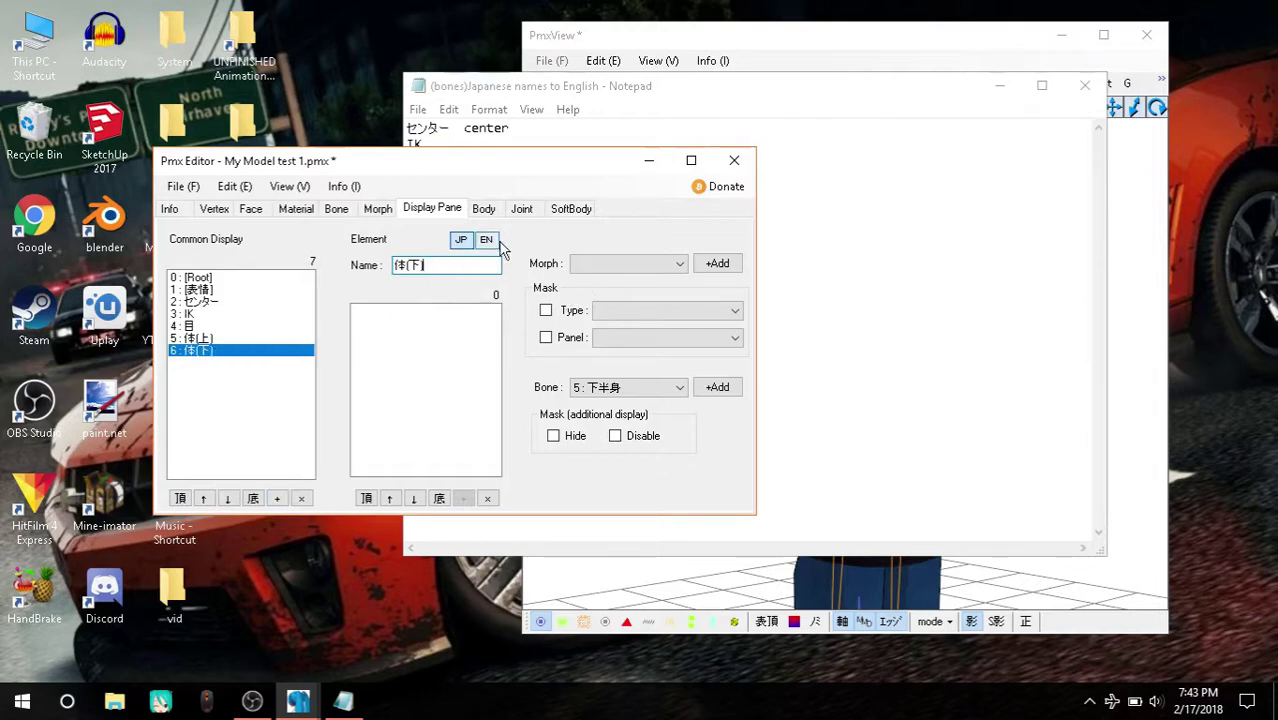
left_click(486, 240)
left_click(477, 263)
key("ctrl+v")
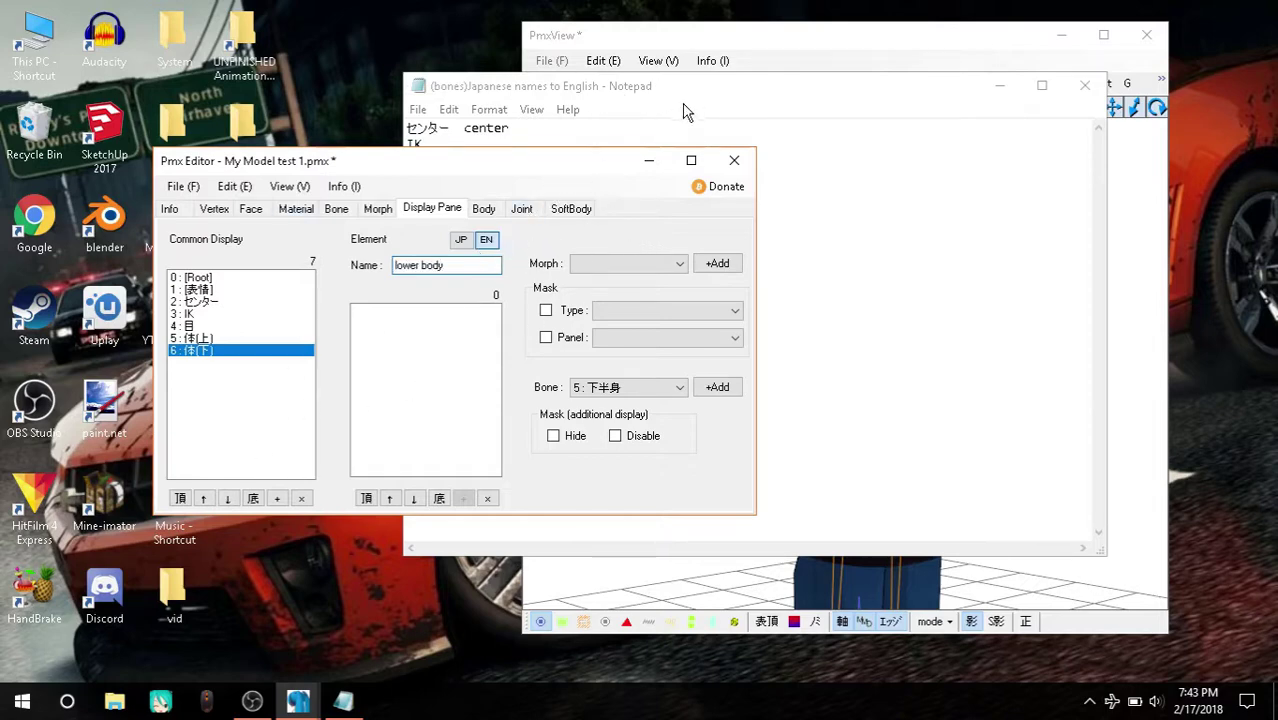
Step: Rotate the model and select the 下半身 and 腰 lower-torso bones
left_click(790, 40)
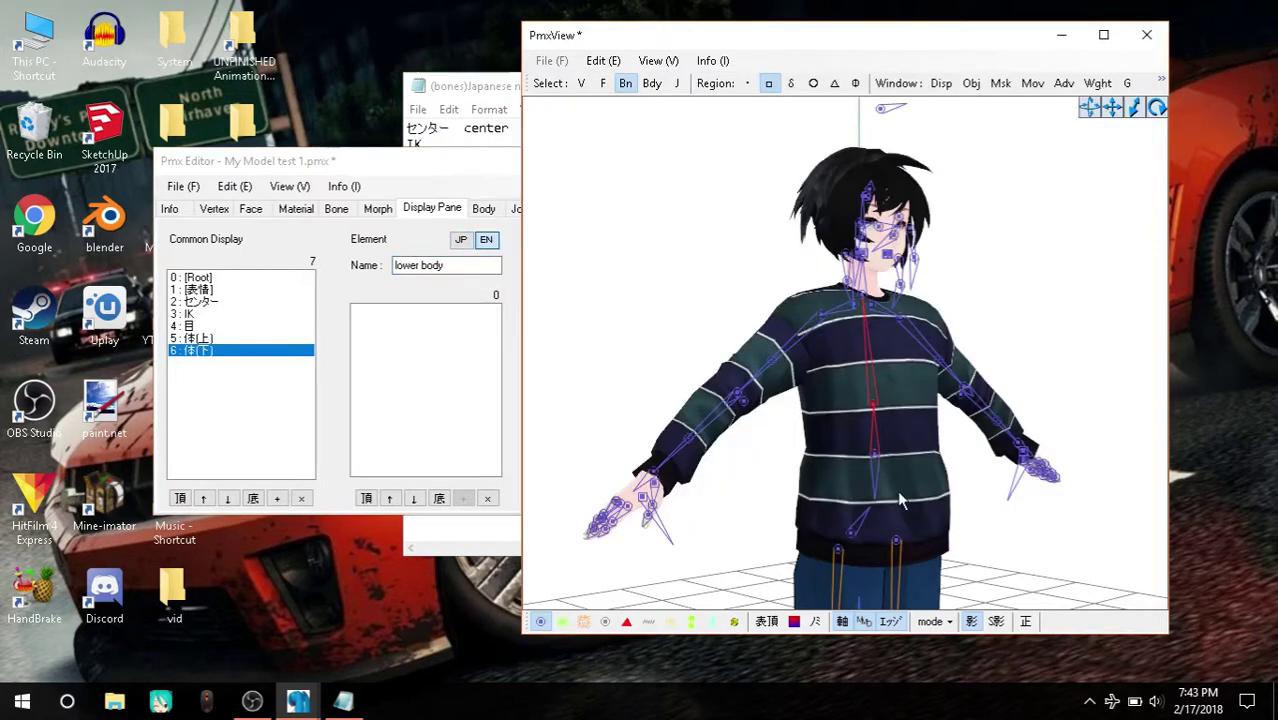
left_click(875, 468)
right_click_drag(763, 451, 843, 486)
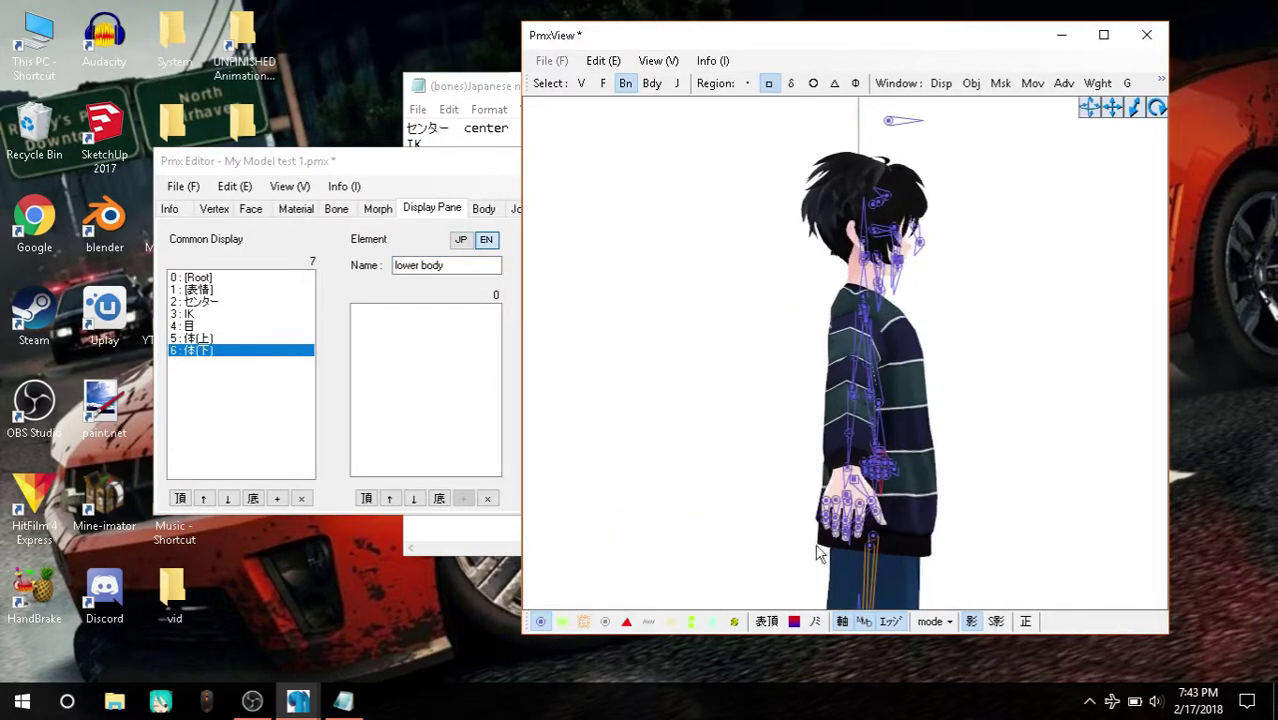
mouse_move(806, 553)
right_mouse_down()
mouse_move(868, 544)
mouse_move(825, 503)
mouse_move(917, 511)
mouse_move(883, 519)
right_mouse_up()
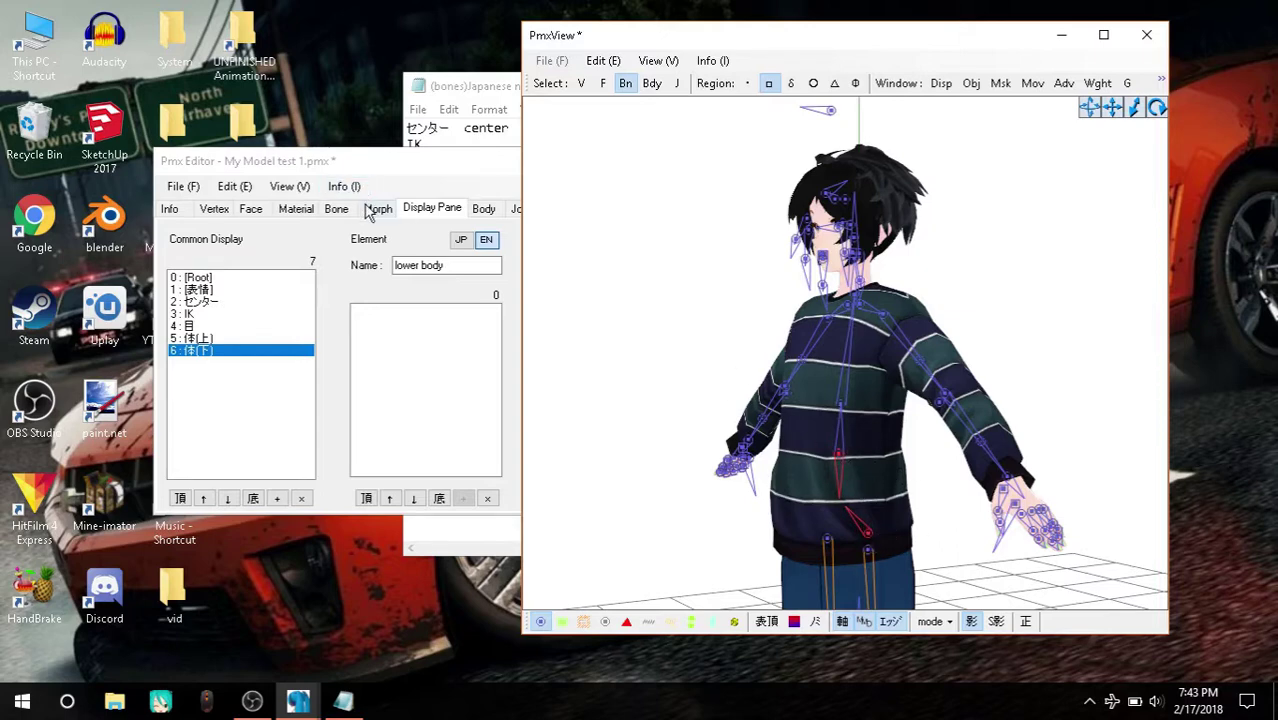
left_click(338, 208)
left_click(842, 480)
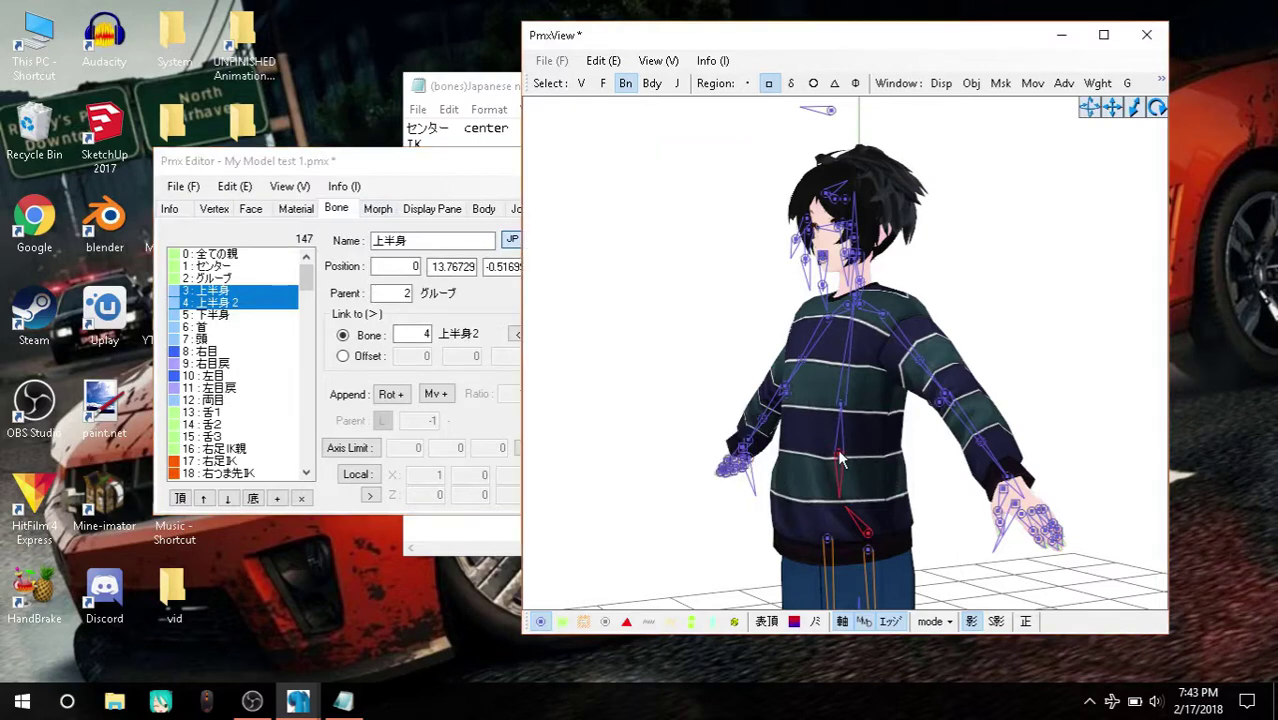
left_click(838, 461)
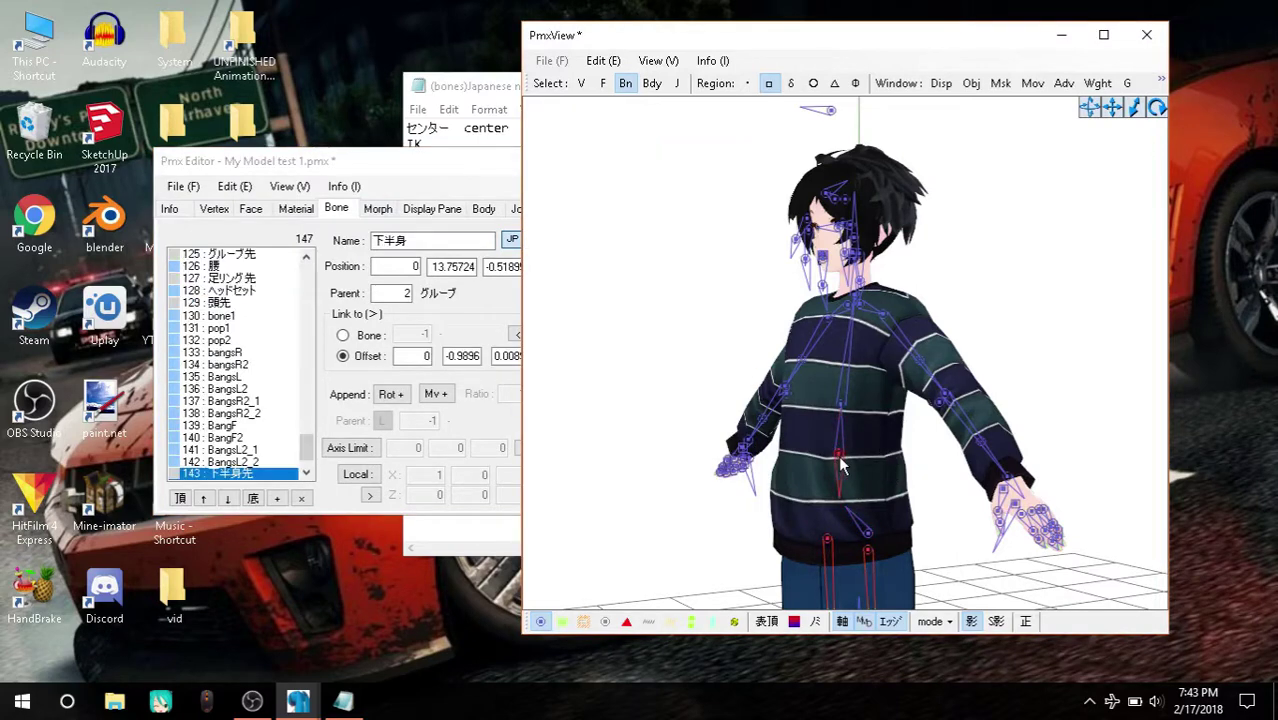
left_click(841, 464)
left_click(866, 538)
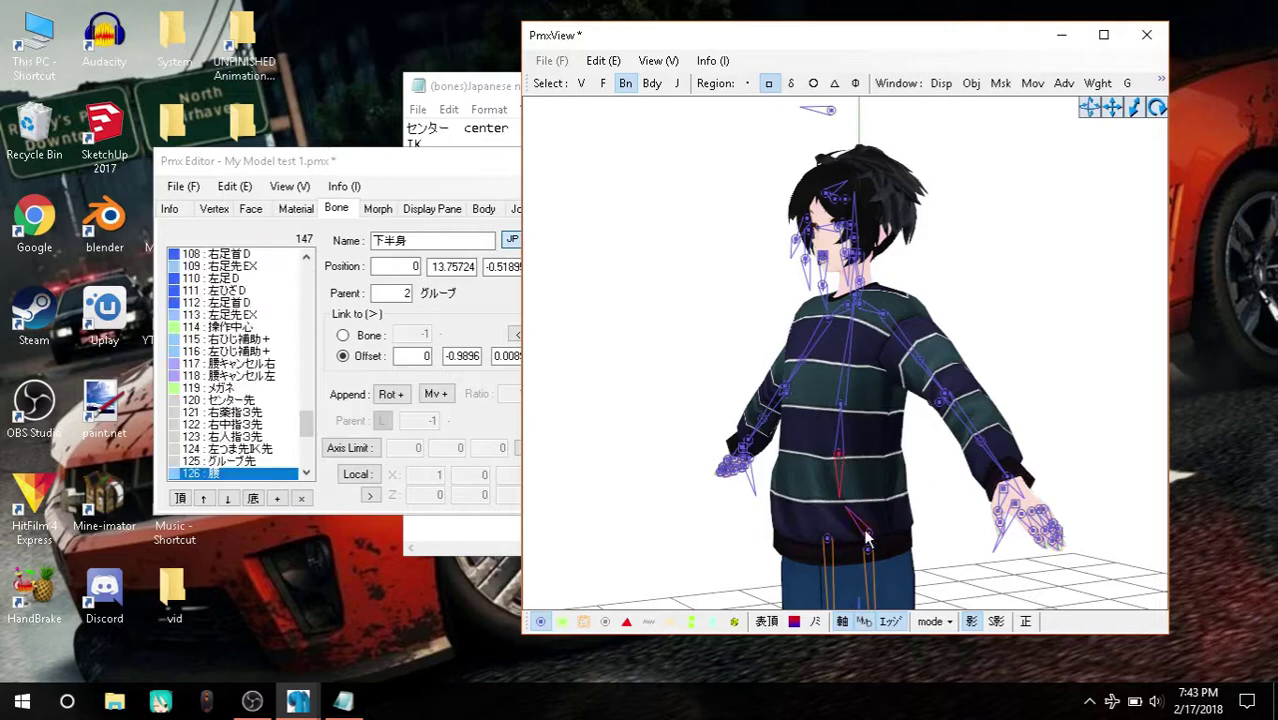
Step: Check the selected bone's English and Japanese names in the editor
left_click(372, 192)
scroll(258, 400, "down", 5)
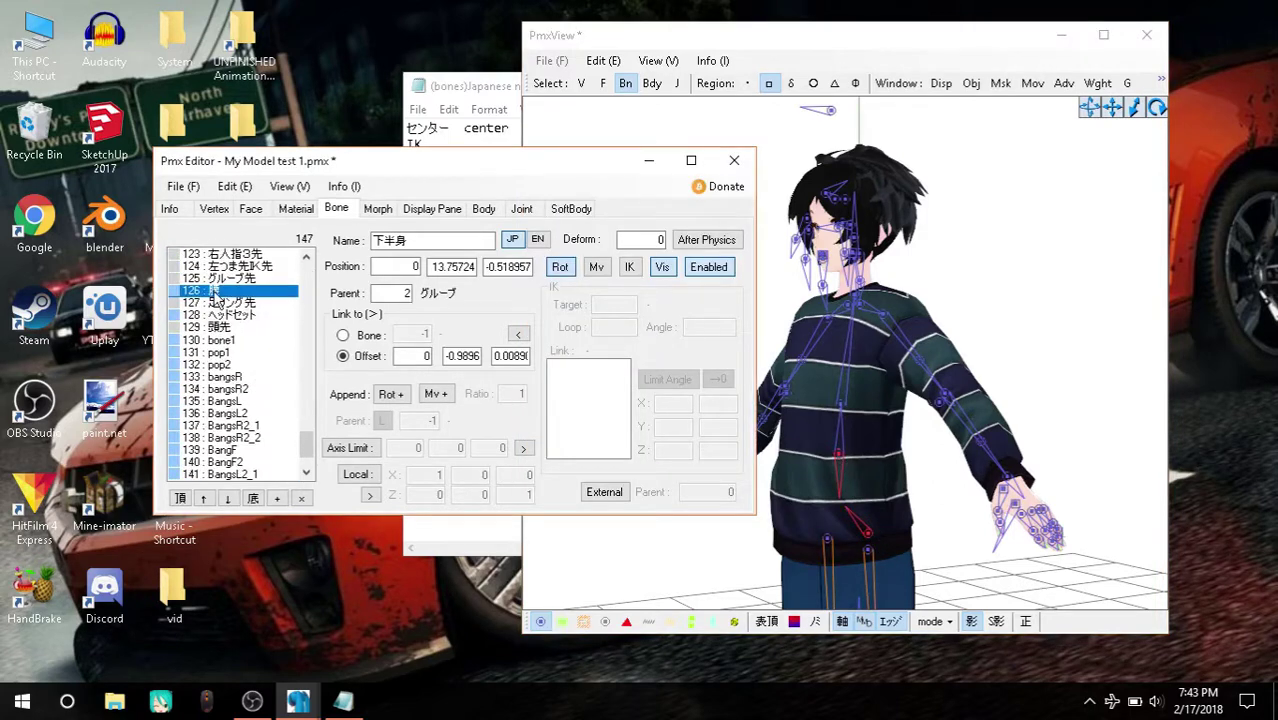
left_click(538, 240)
left_click(512, 241)
scroll(200, 305, "up", 7)
scroll(202, 308, "up", 7)
scroll(204, 310, "up", 7)
scroll(206, 313, "up", 7)
scroll(207, 310, "up", 8)
scroll(207, 310, "up", 4)
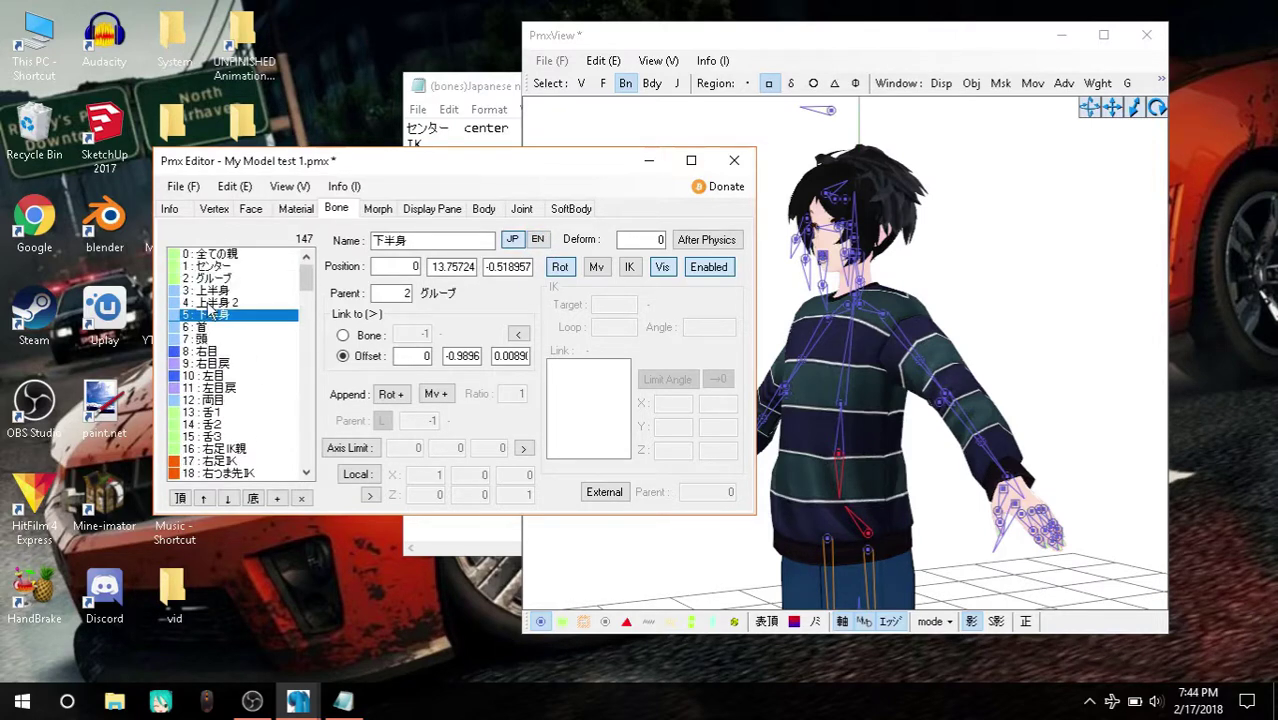
Step: Add the 下半身 and 腰 bones to the 体(下) lower body group
left_click(430, 210)
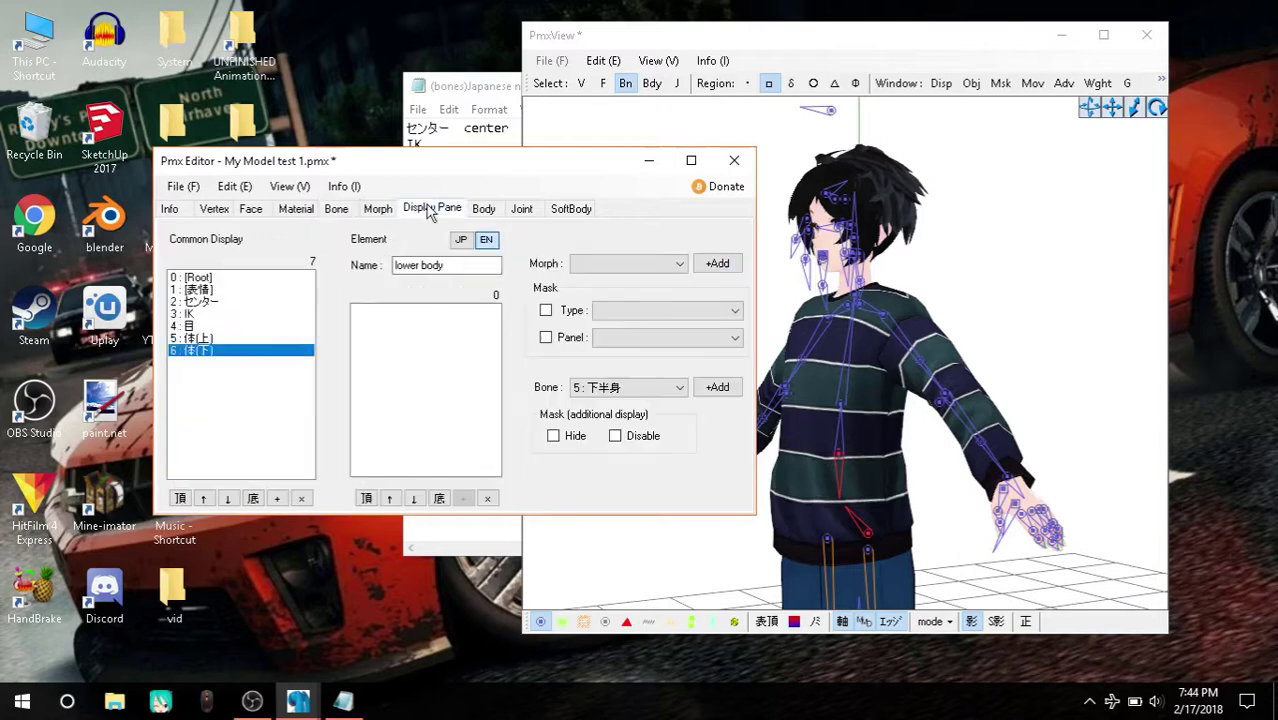
left_click(717, 387)
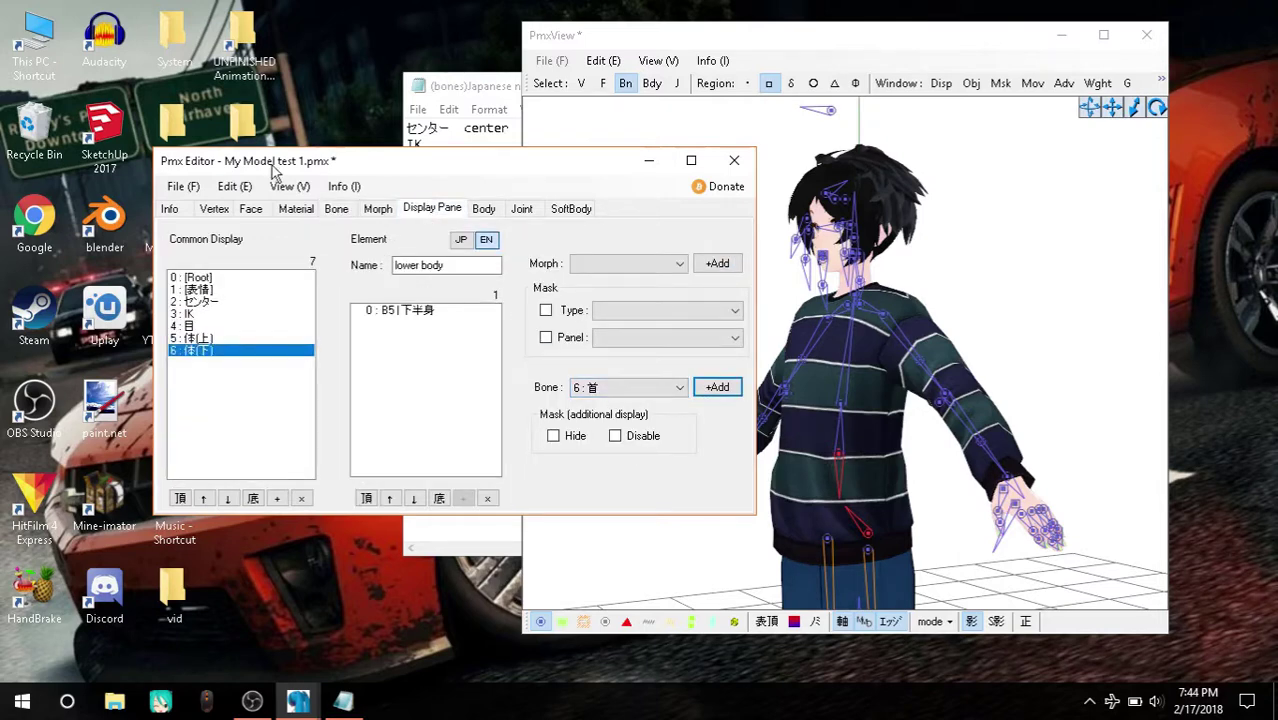
left_click(336, 209)
scroll(228, 340, "down", 11)
scroll(228, 340, "down", 11)
scroll(228, 340, "down", 4)
scroll(228, 340, "down", 6)
scroll(228, 342, "down", 6)
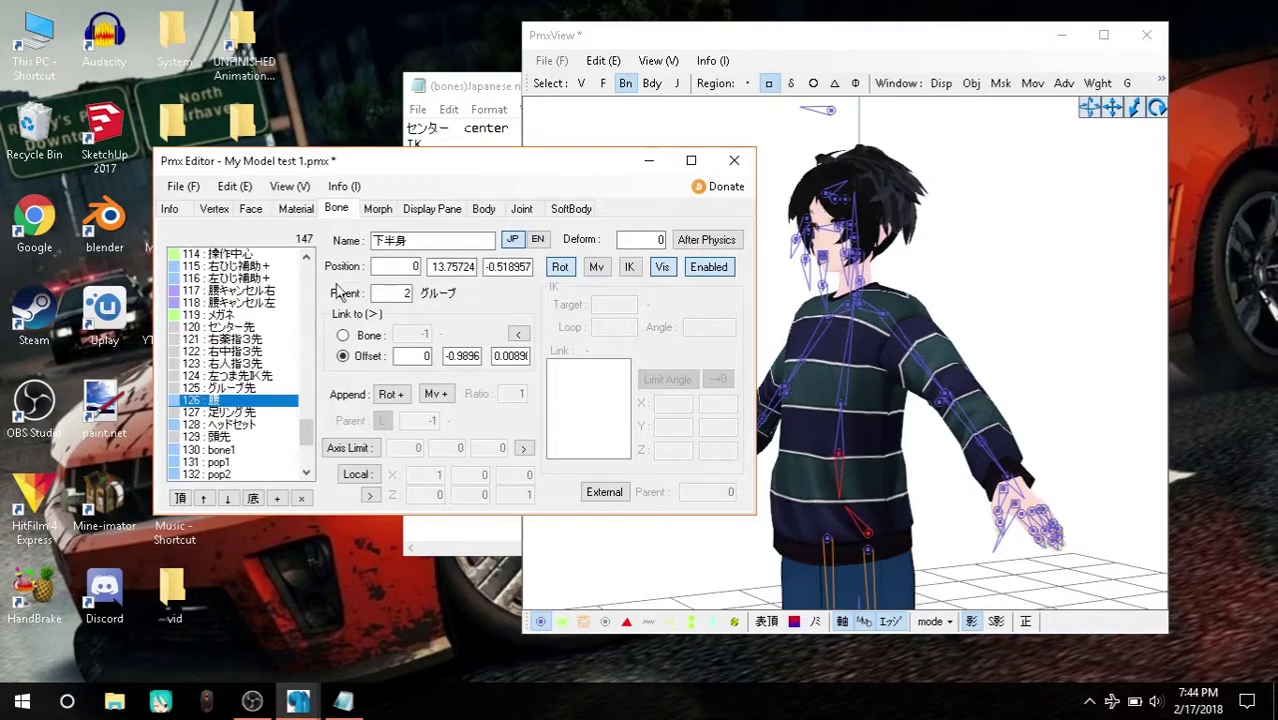
left_click(432, 209)
left_click(628, 387)
scroll(605, 335, "down", 10)
scroll(605, 335, "down", 3)
scroll(605, 335, "down", 3)
scroll(605, 330, "down", 1)
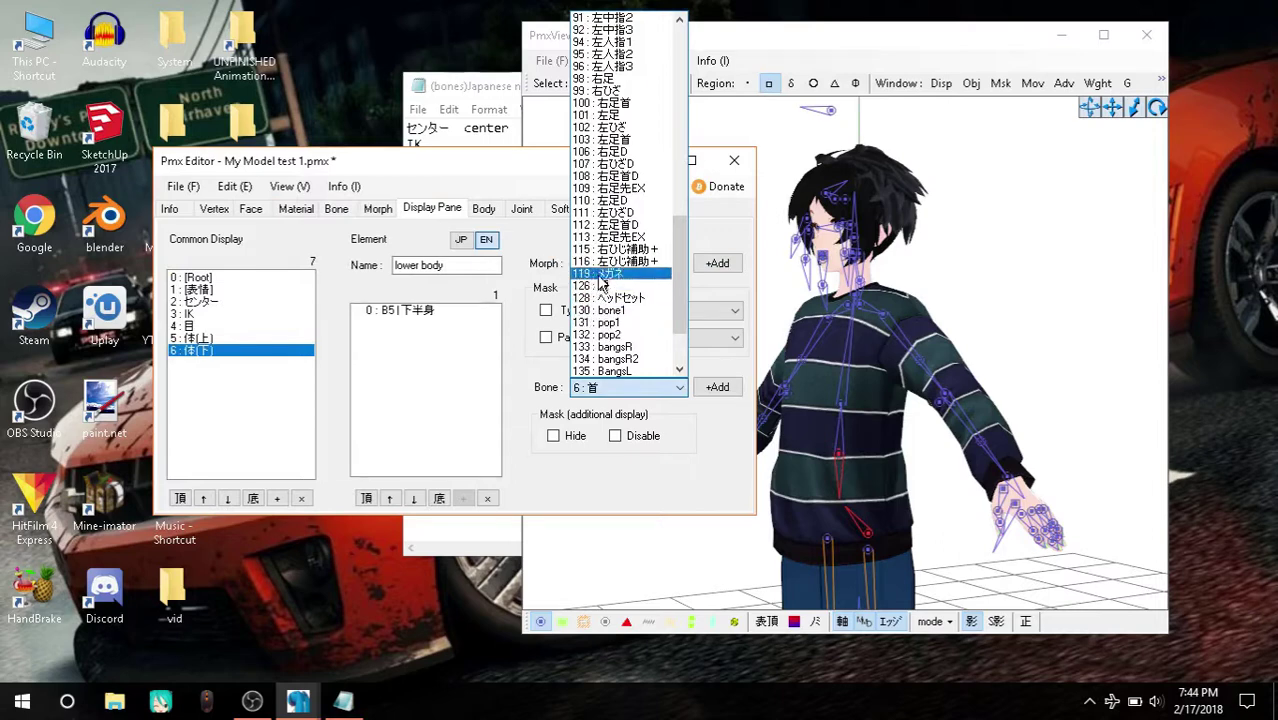
left_click(603, 286)
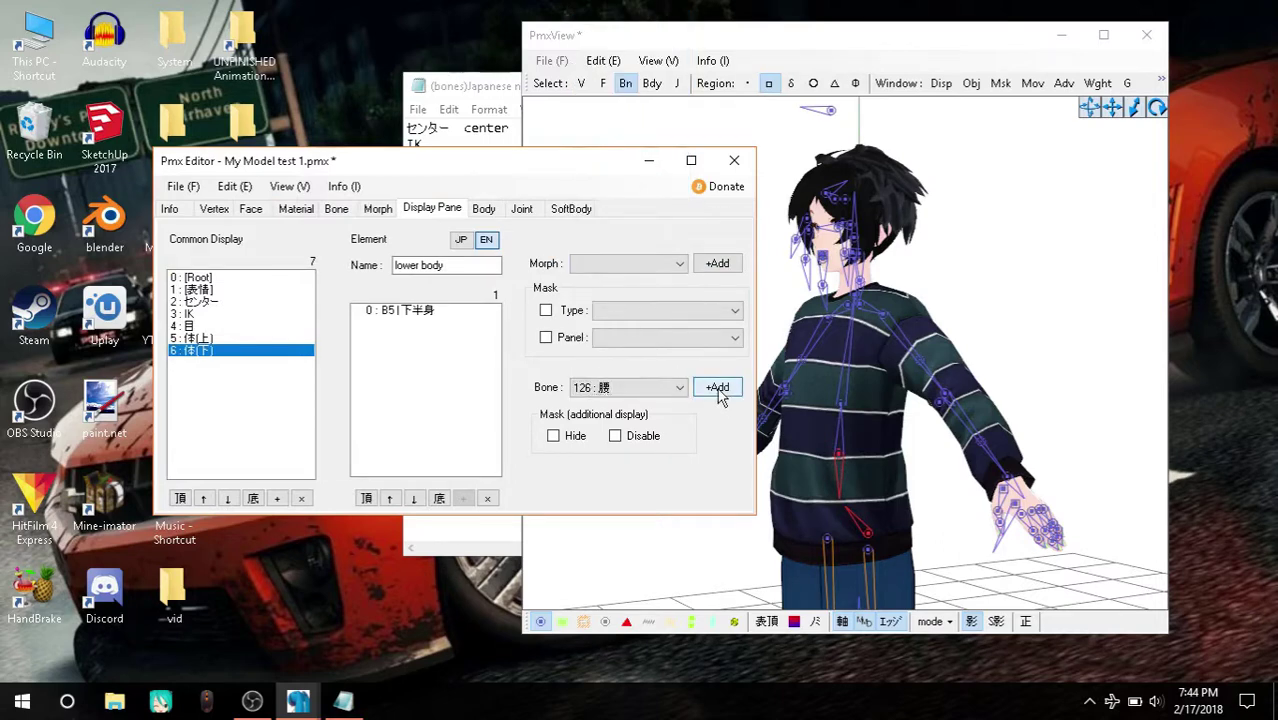
left_click(717, 387)
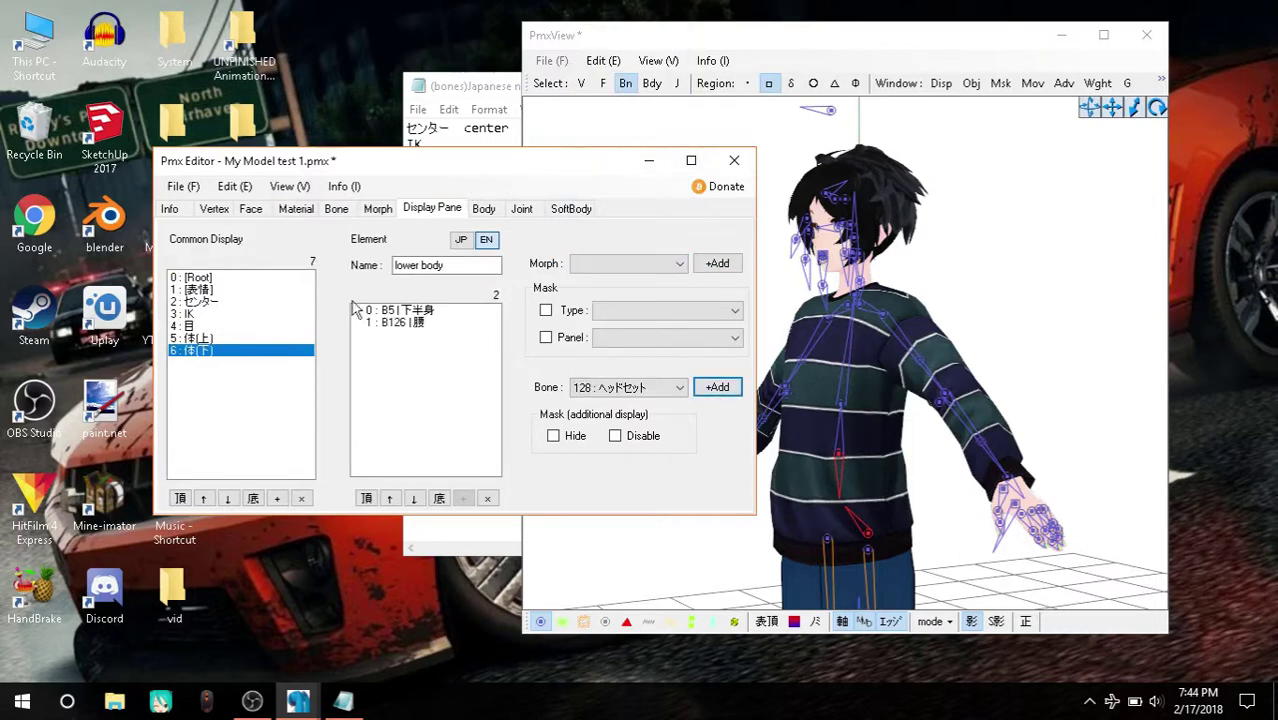
Step: Copy the '腕 arms' line from the names list
left_click(500, 102)
left_click_drag(407, 212, 467, 217)
key("ctrl+c")
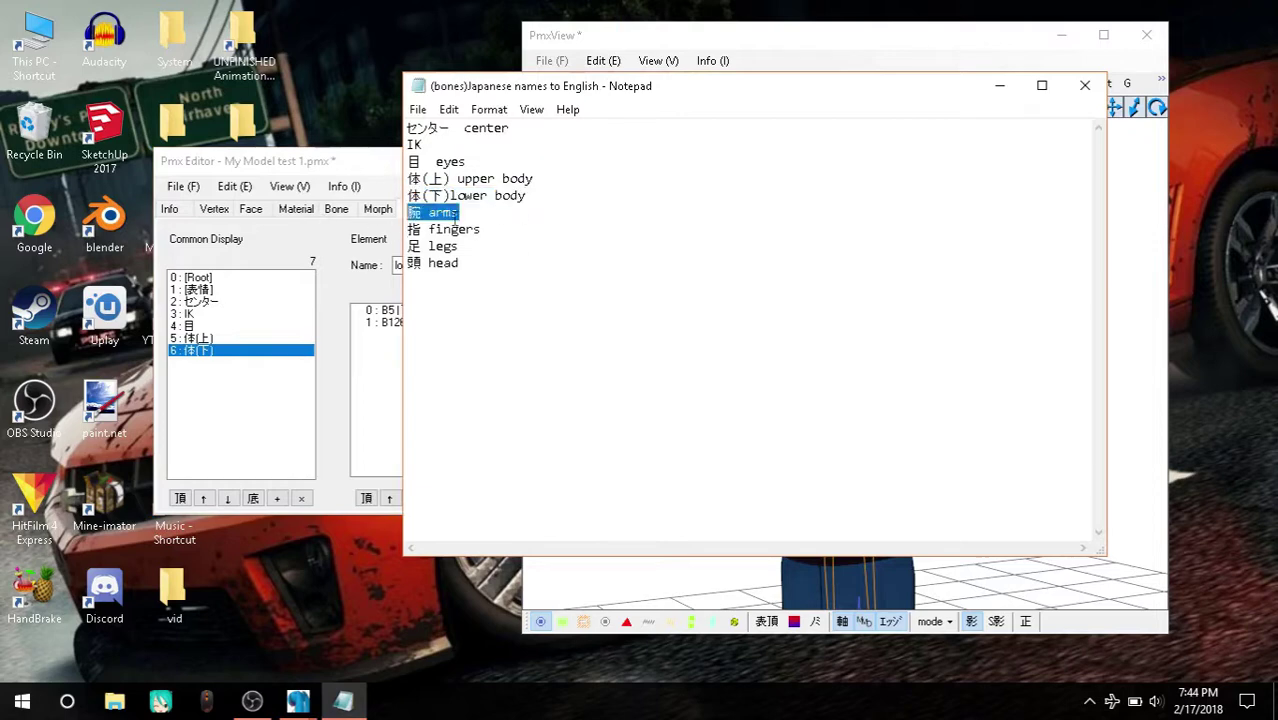
left_click(366, 158)
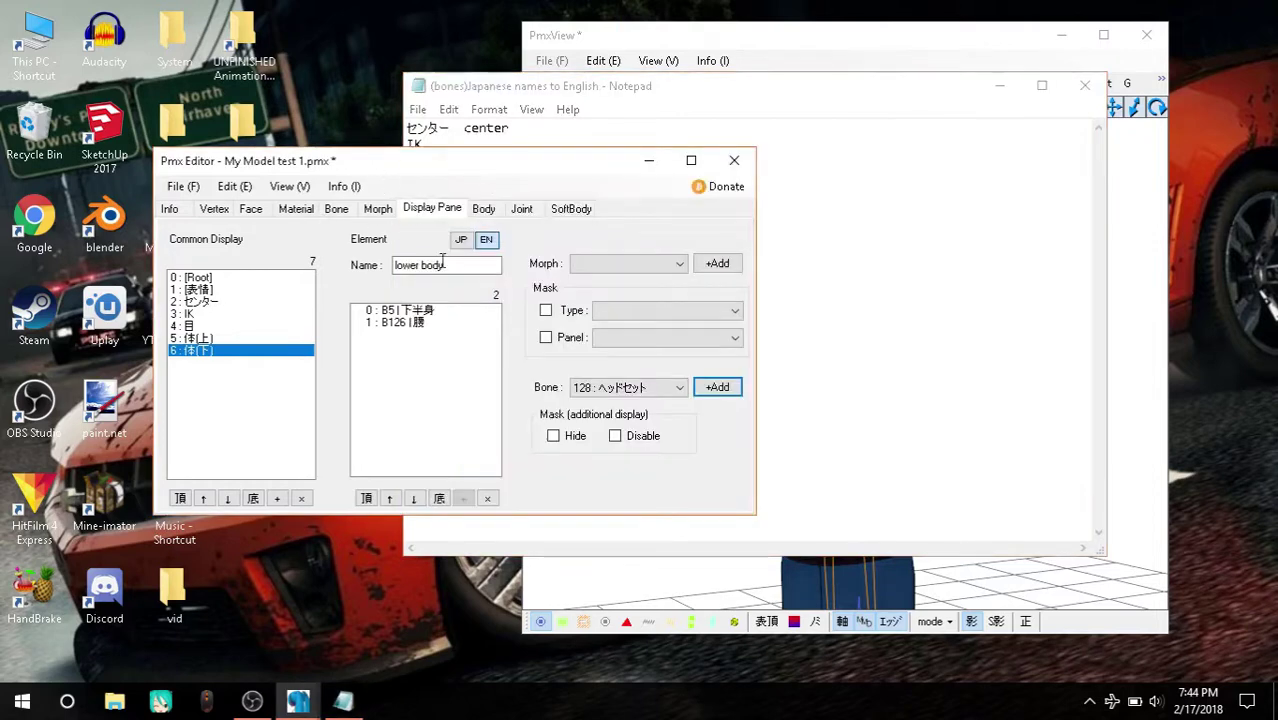
Step: Create a display group named 腕, with arms as its English name
left_click(277, 498)
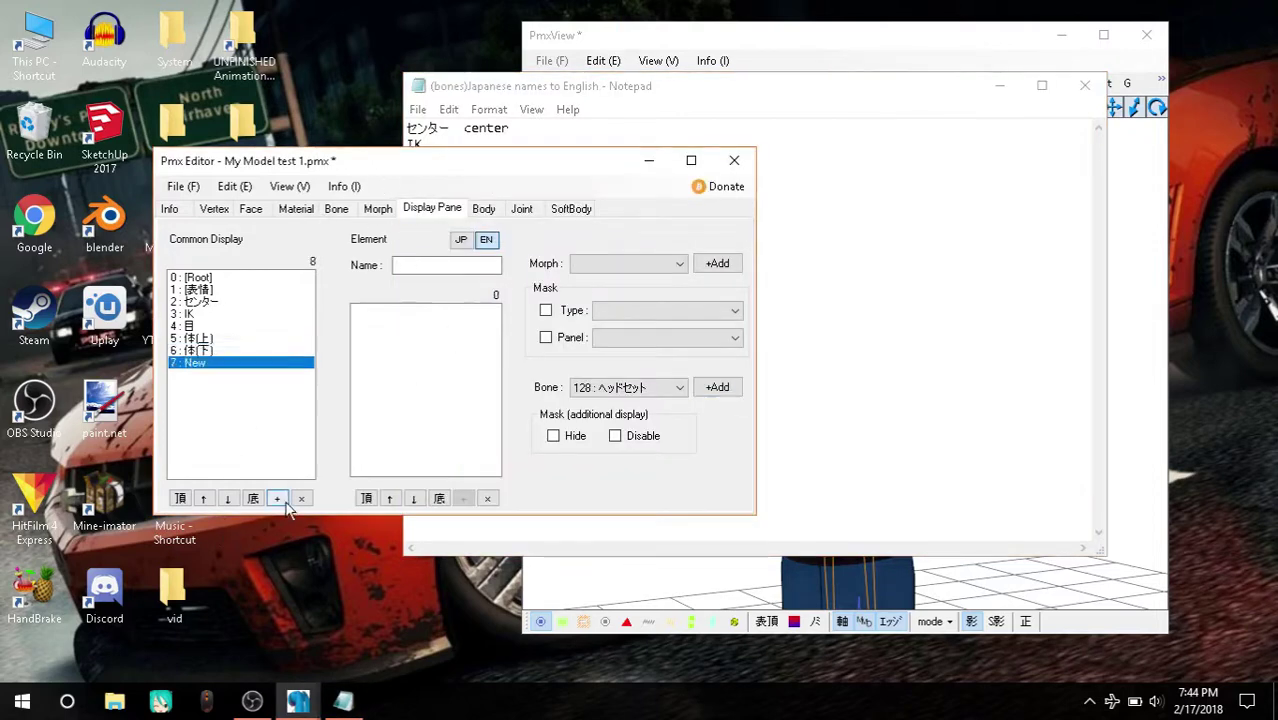
left_click(461, 240)
double_click(476, 264)
key("ctrl+v")
key("BackSpace")
left_click(486, 240)
left_click(464, 265)
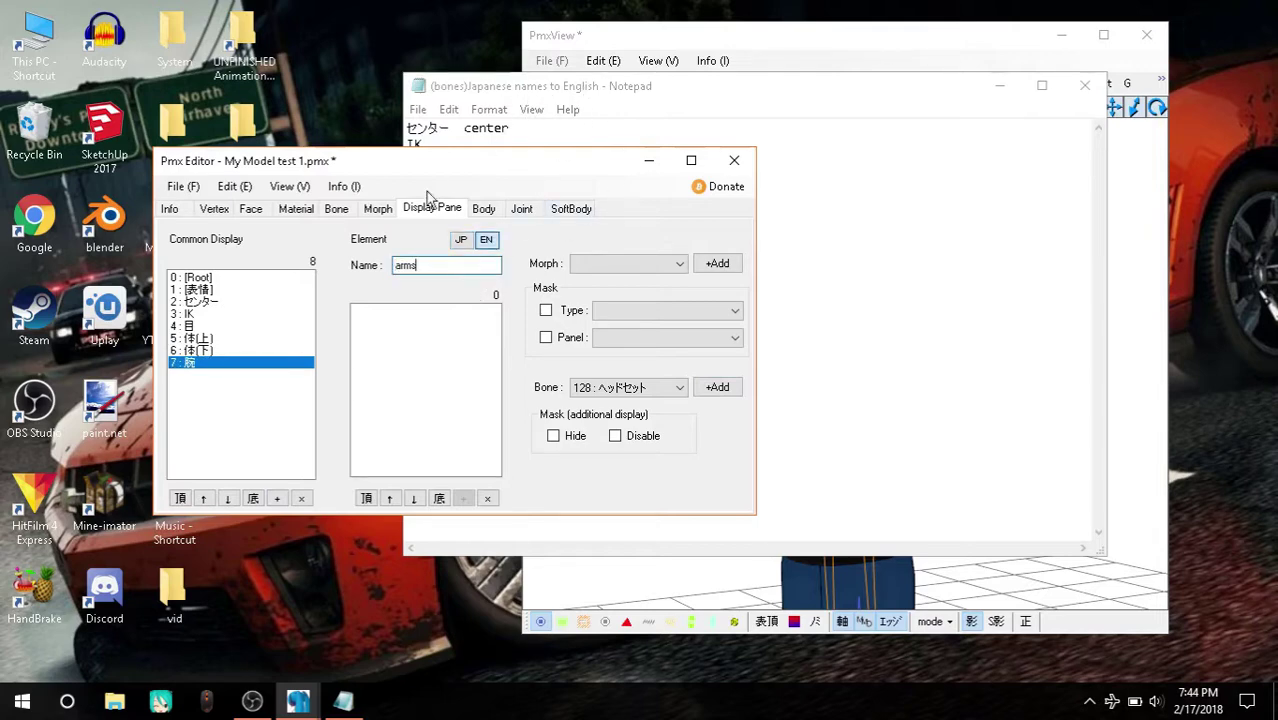
left_click(337, 209)
Step: Turn the model front-on and select the right shoulder bone
left_click(789, 43)
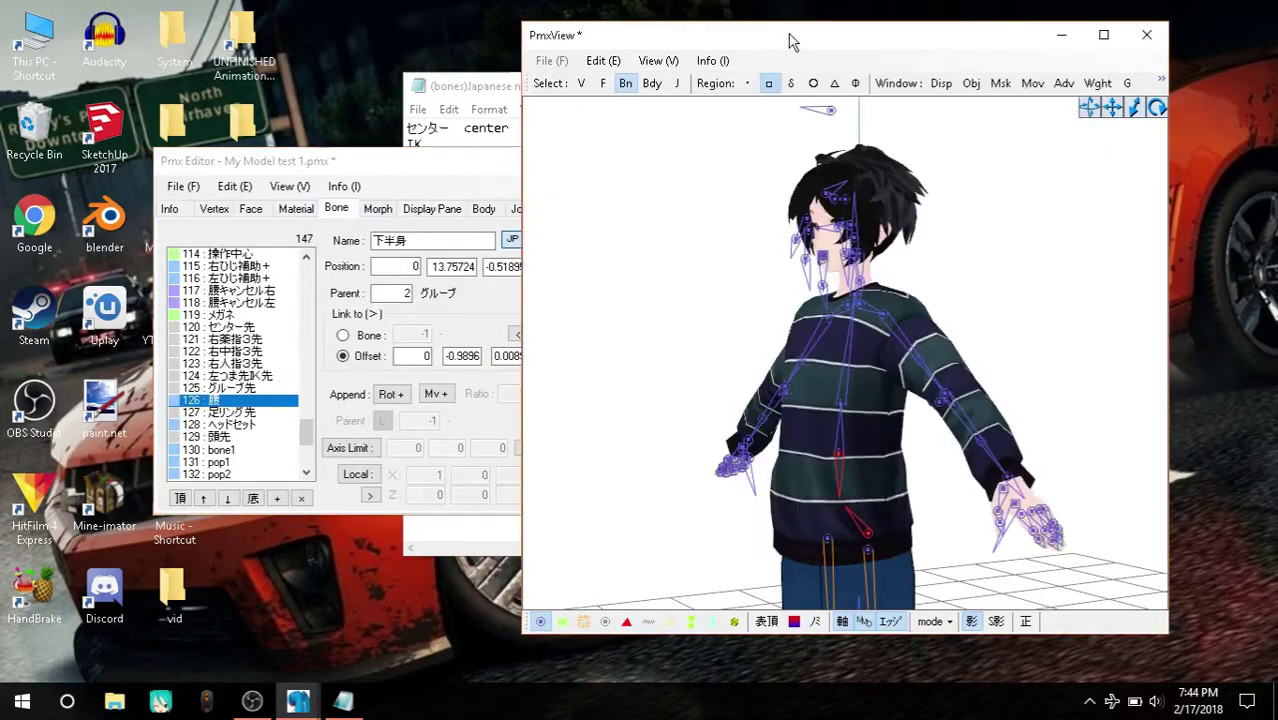
mouse_move(922, 395)
right_mouse_down()
mouse_move(940, 412)
mouse_move(915, 404)
right_mouse_up()
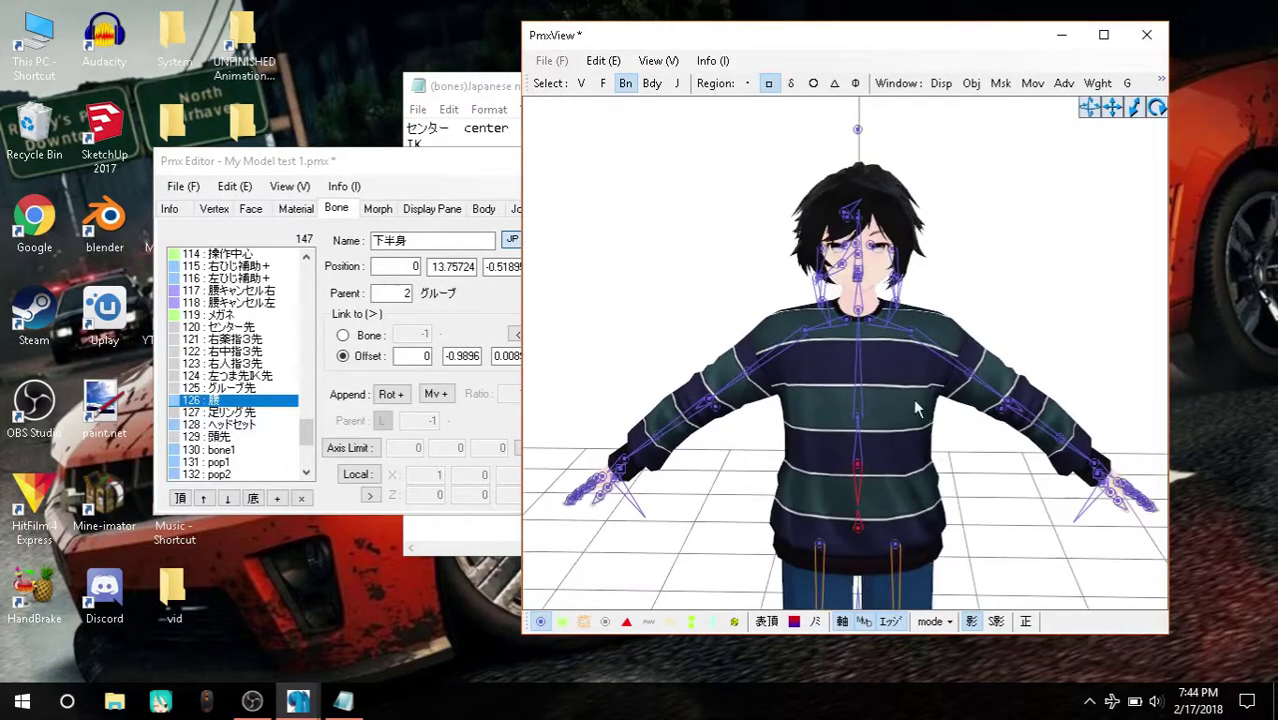
left_click(848, 323)
left_click(848, 323)
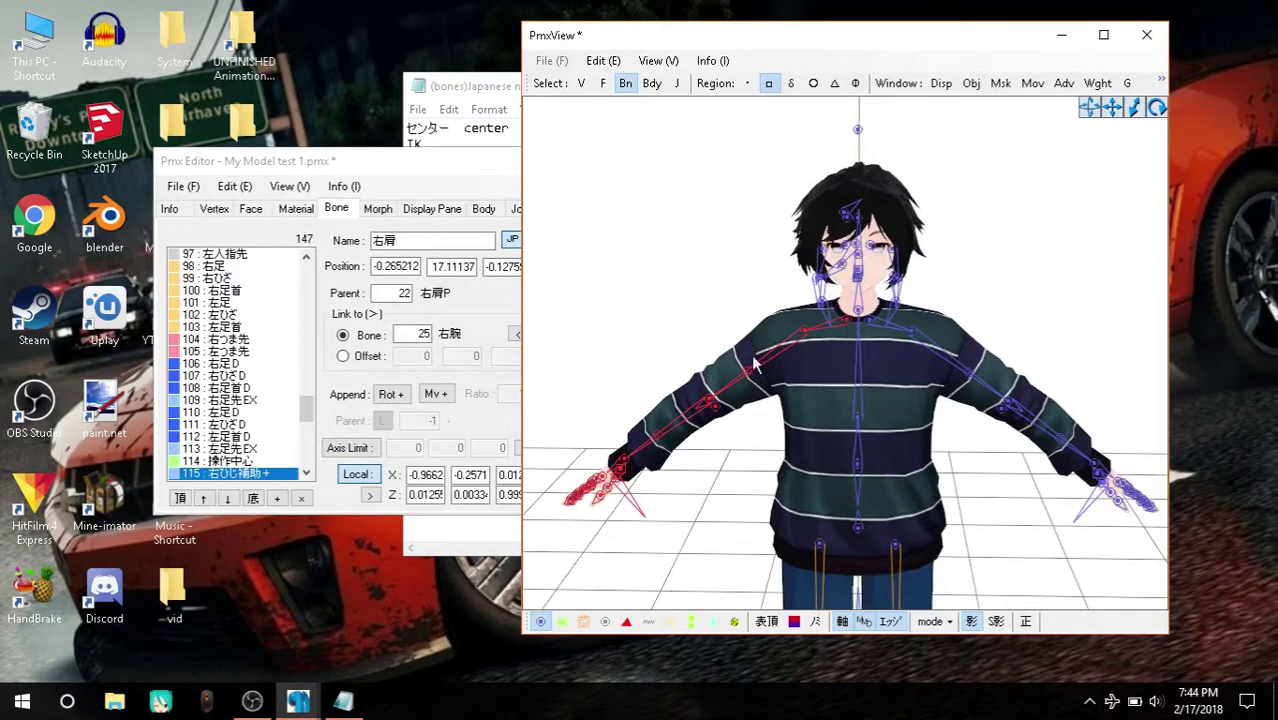
mouse_move(603, 435)
right_mouse_down()
mouse_move(792, 507)
mouse_move(782, 492)
right_mouse_up()
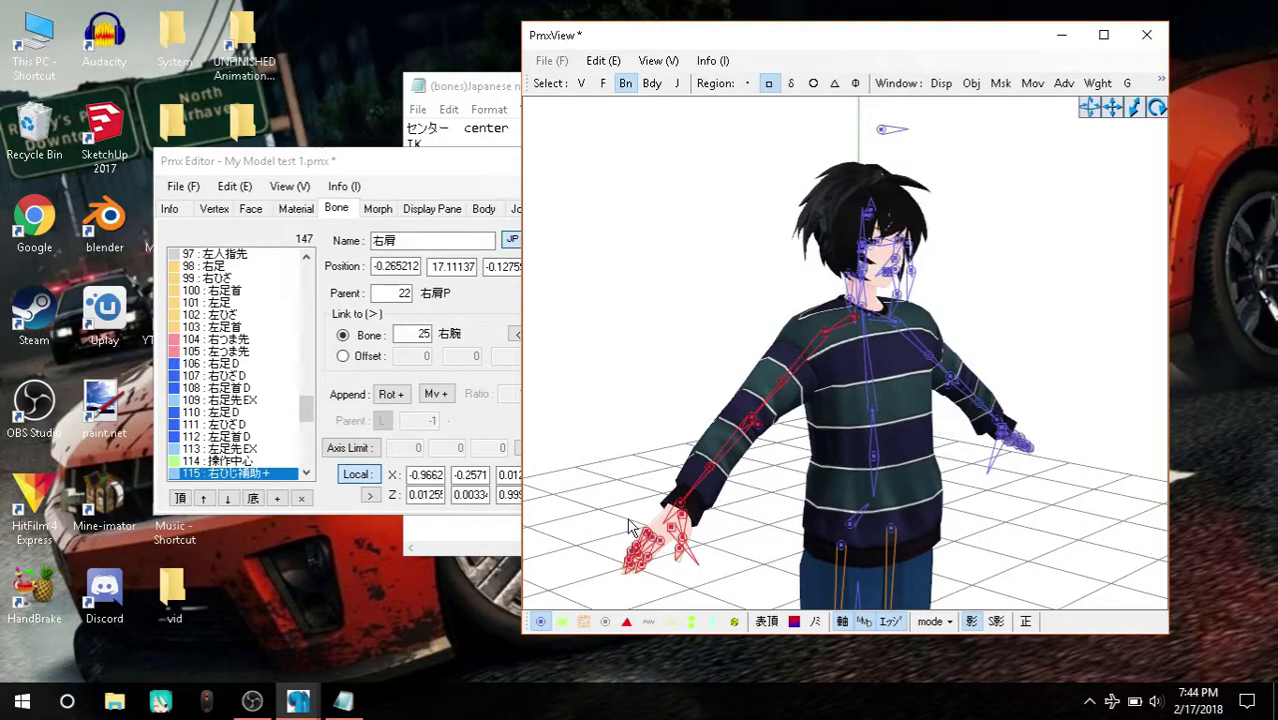
left_click(492, 93)
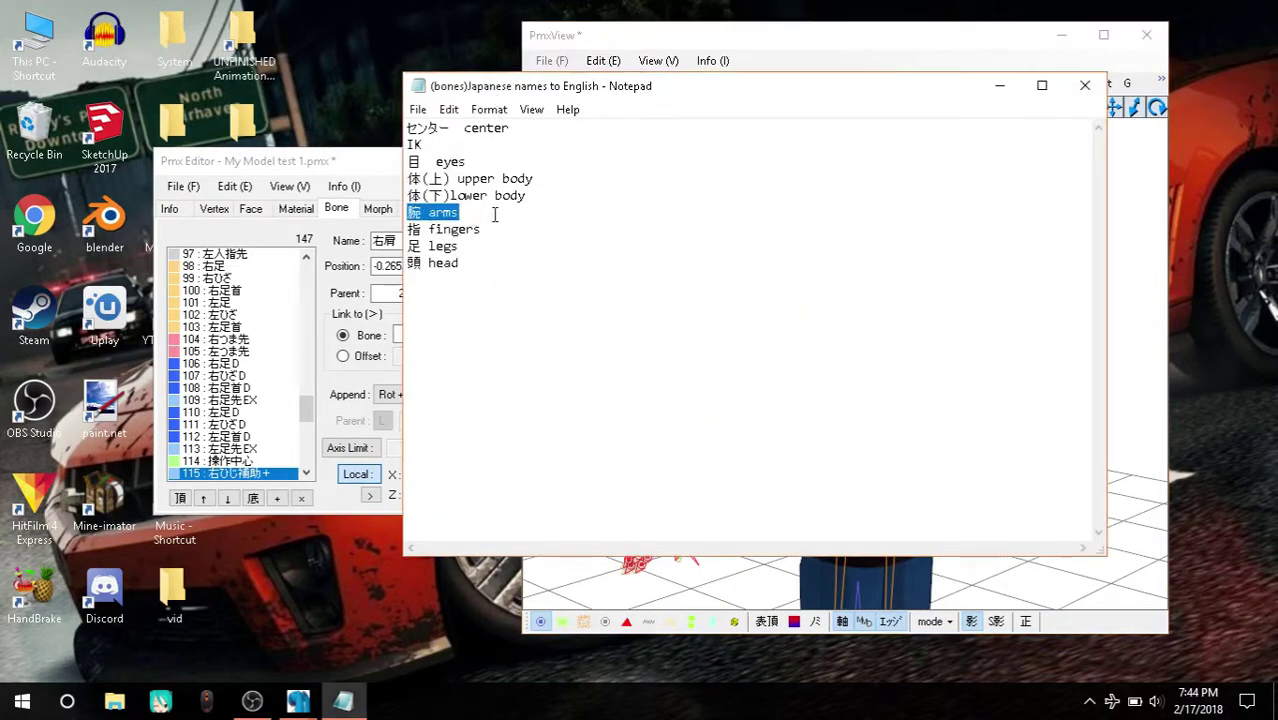
left_click(767, 22)
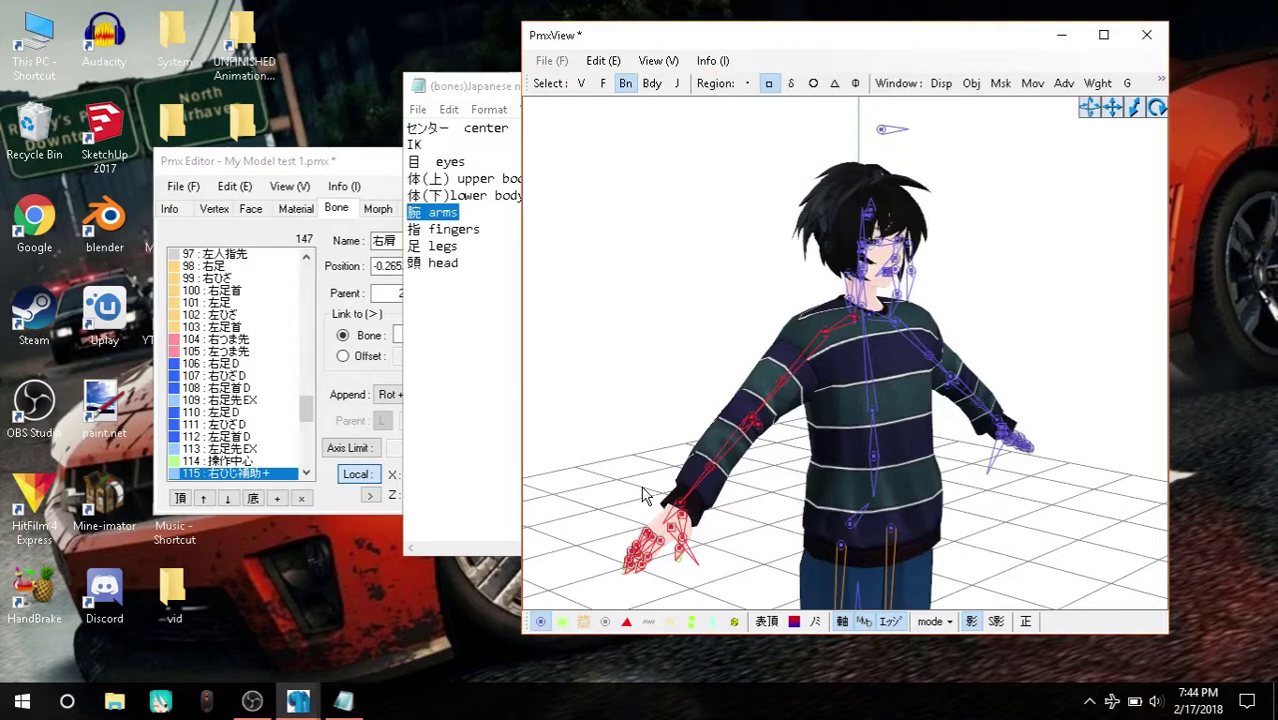
Step: In a maximized view, box-select the right arm bones up to the shoulder
left_click(1103, 35)
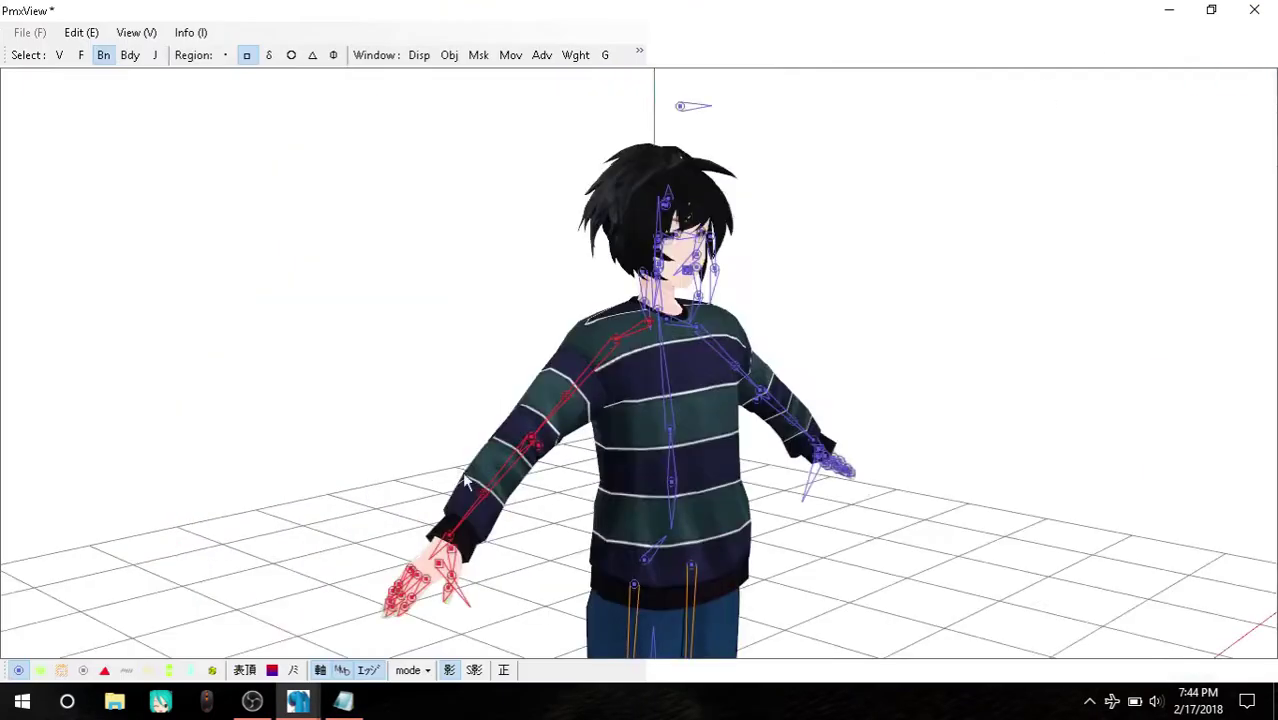
mouse_move(370, 542)
left_mouse_down()
mouse_move(452, 508)
mouse_move(614, 335)
left_mouse_up()
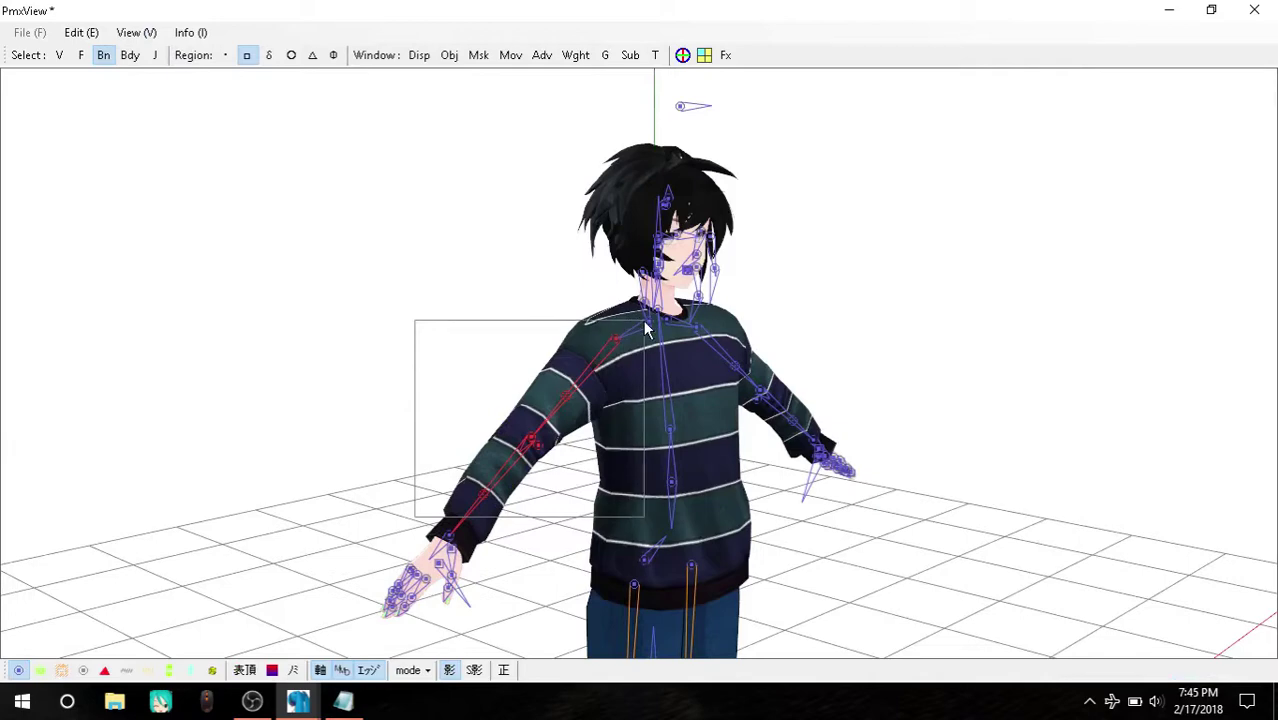
left_click_drag(614, 335, 656, 320)
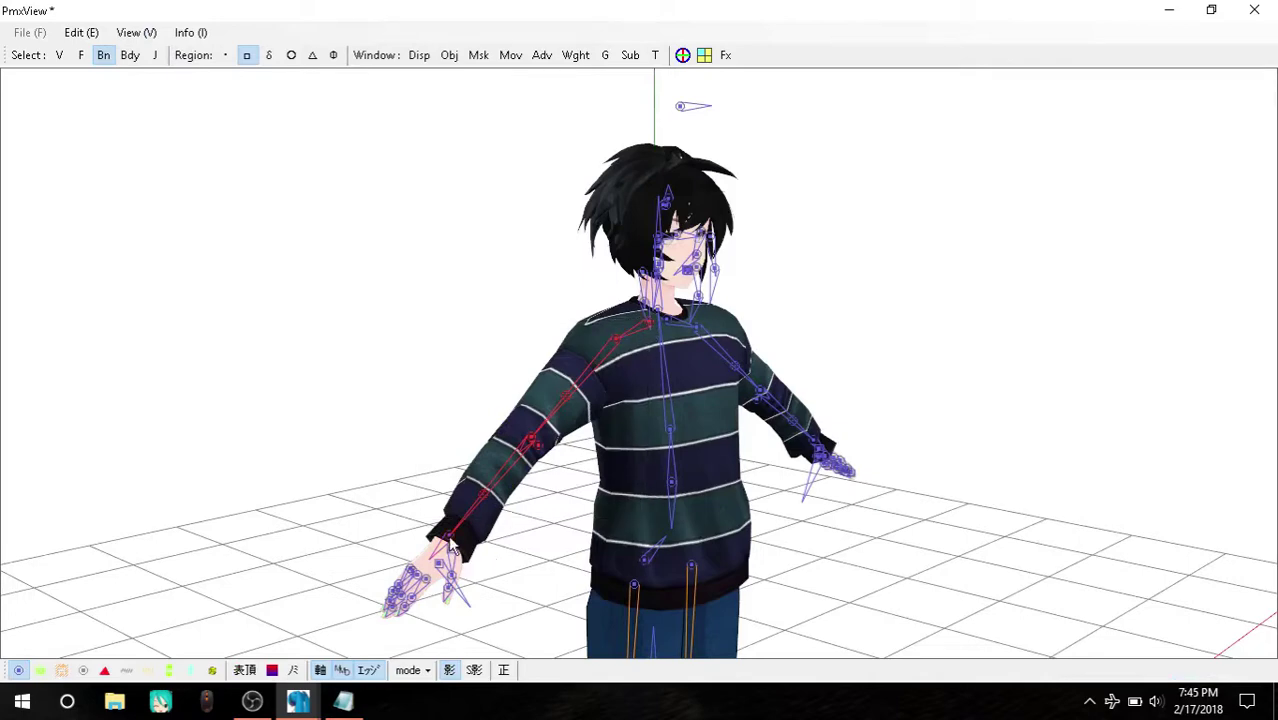
right_click_drag(535, 520, 560, 520)
right_click_drag(926, 452, 896, 451)
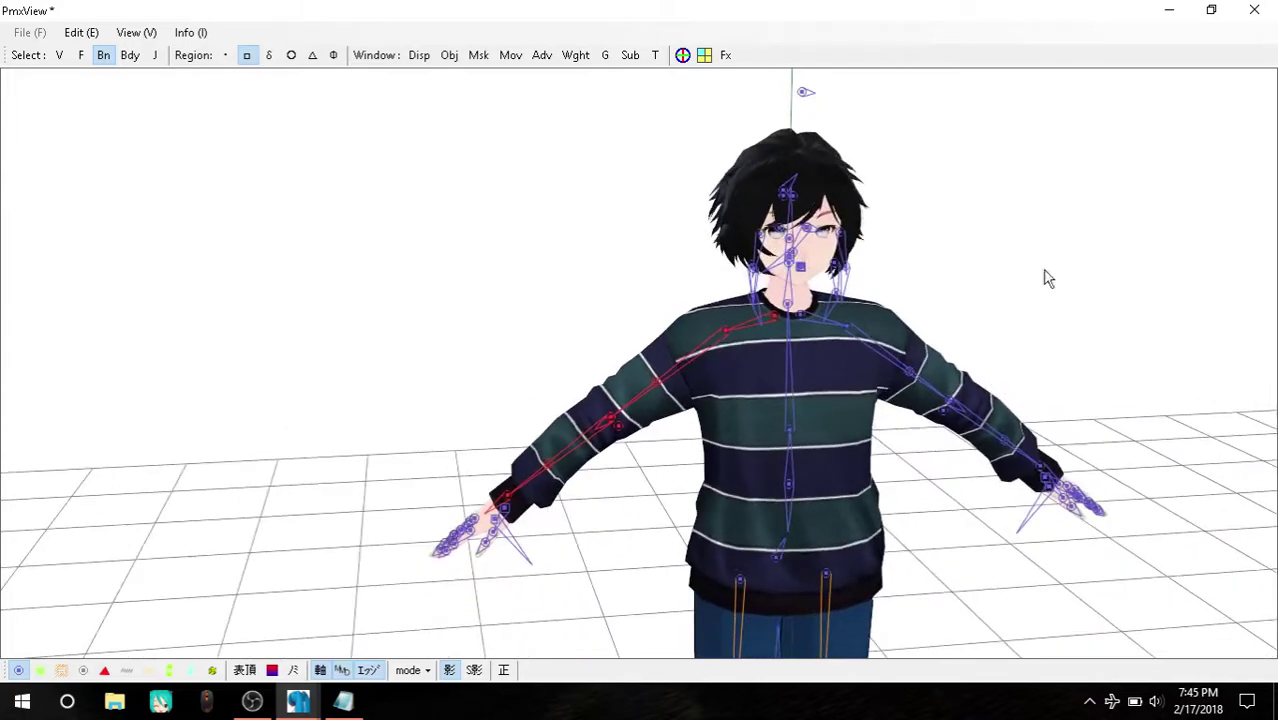
left_click(1211, 10)
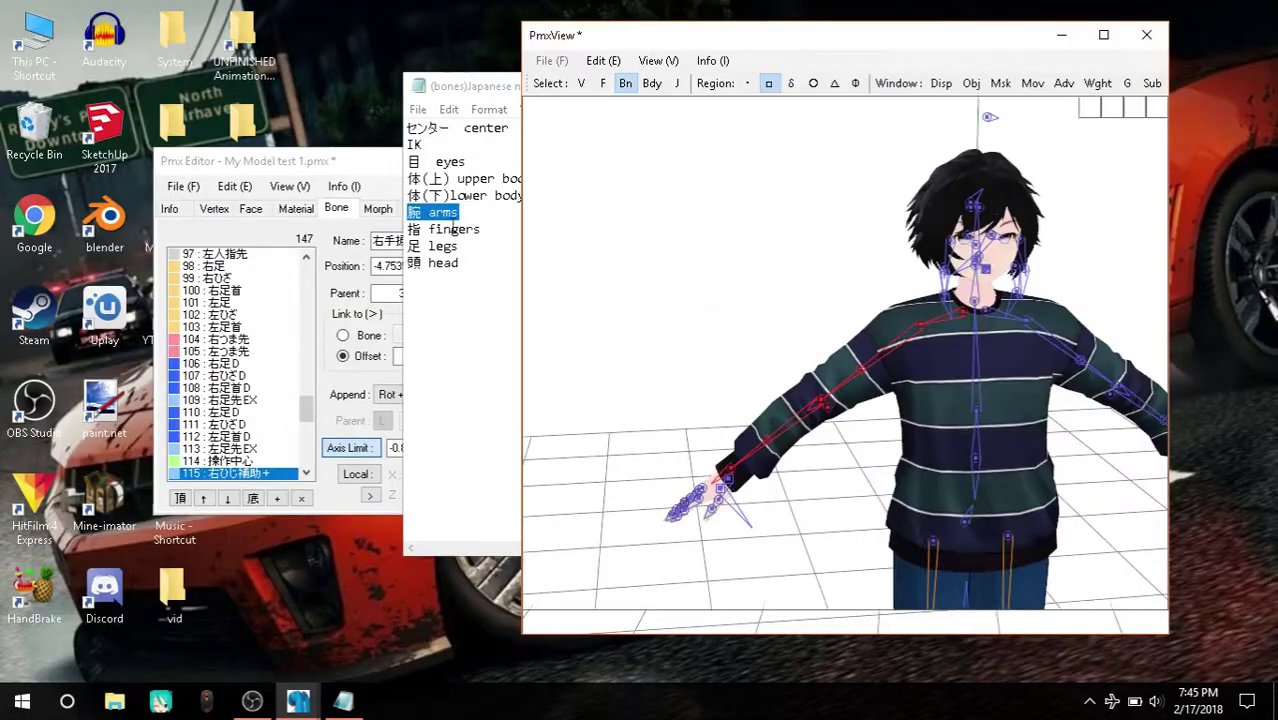
Step: Add the right shoulder 右肩, upper arm 右腕 and shoulder parent 右肩P bones to the 腕 group
left_click(350, 170)
scroll(237, 405, "down", 3)
scroll(237, 405, "down", 4)
scroll(237, 405, "down", 3)
scroll(237, 405, "up", 7)
scroll(237, 405, "up", 7)
scroll(237, 405, "up", 7)
scroll(237, 405, "up", 7)
scroll(237, 405, "up", 5)
scroll(237, 405, "up", 5)
scroll(190, 341, "up", 2)
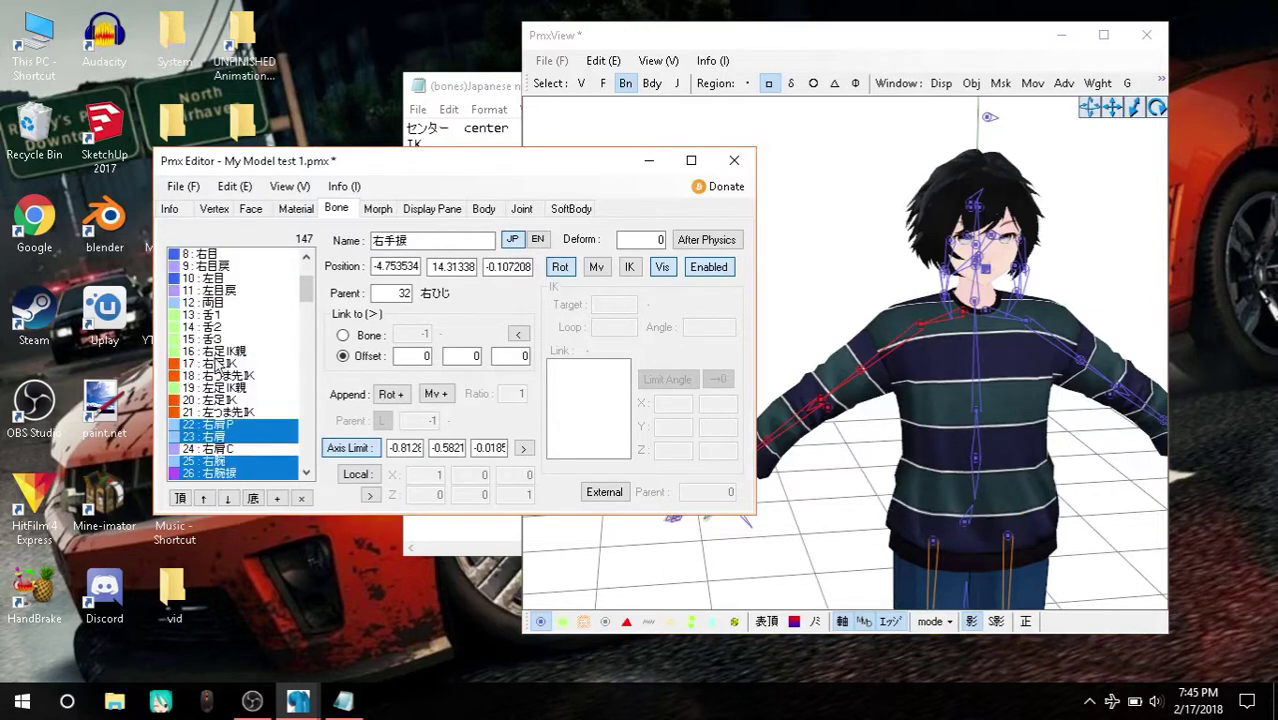
left_click(432, 208)
left_click(634, 390)
scroll(628, 200, "up", 5)
scroll(600, 42, "up", 10)
left_click(600, 90)
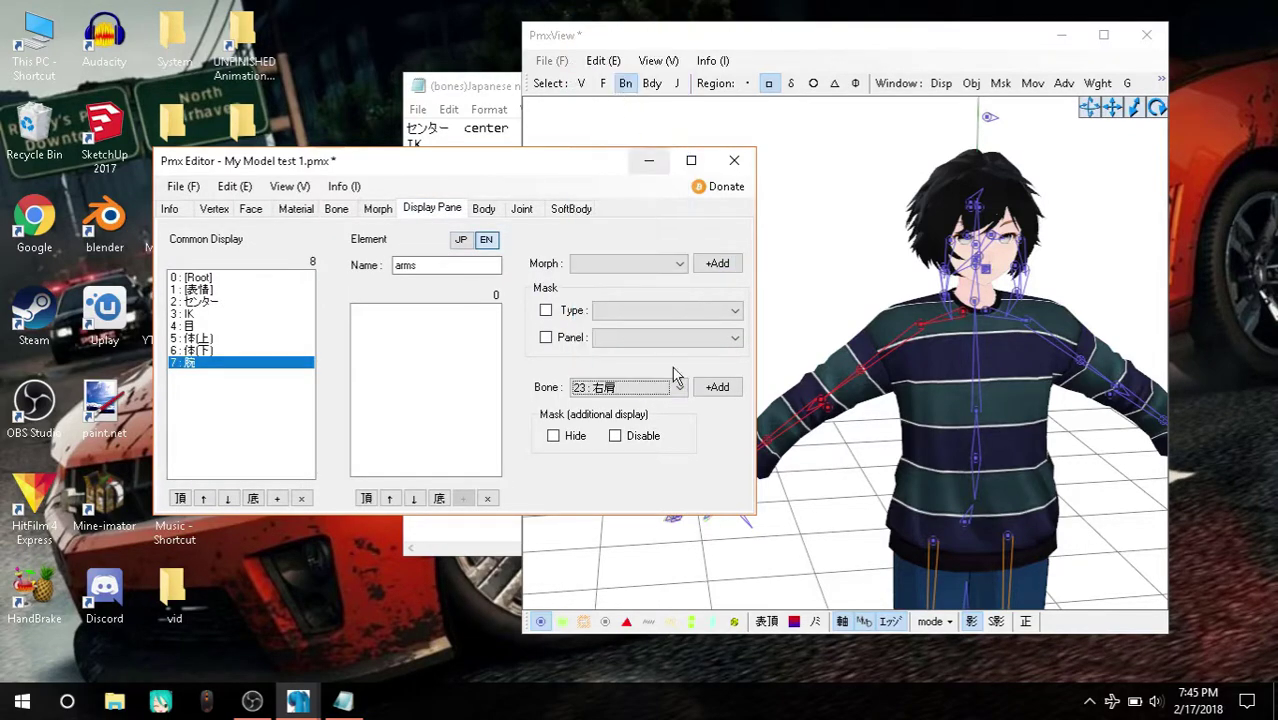
left_click(717, 387)
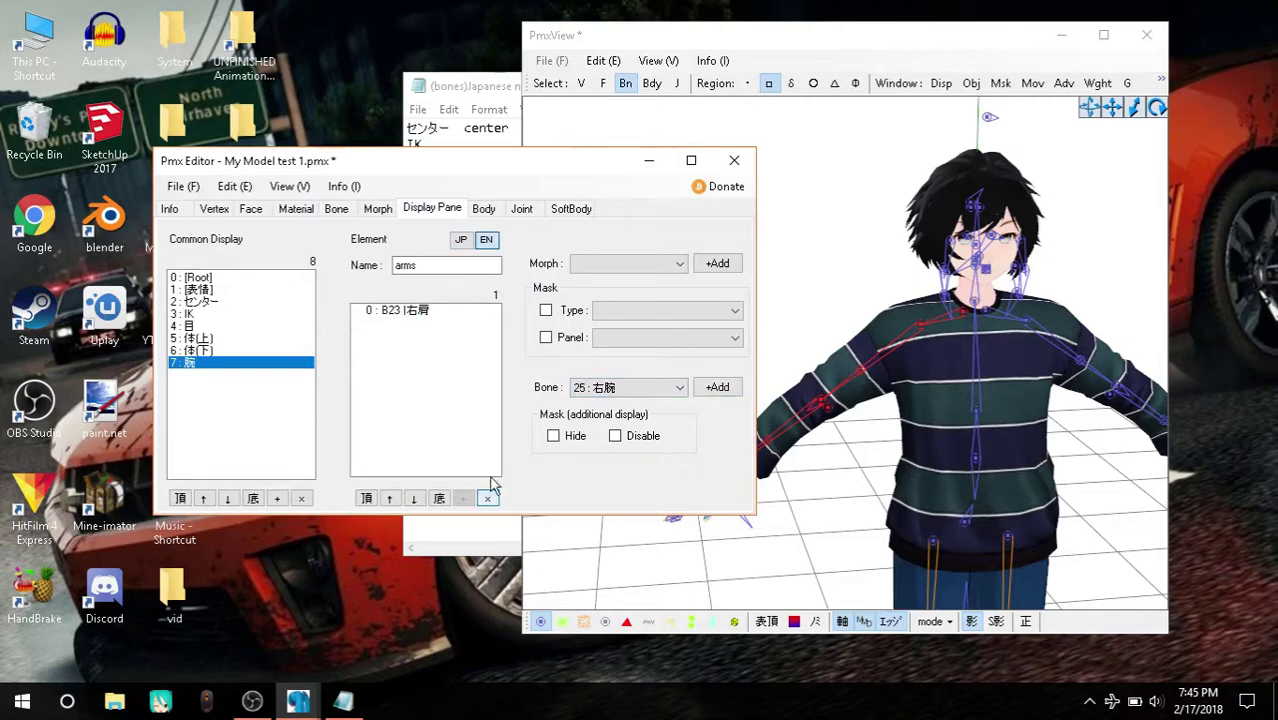
double_click(422, 318)
left_click(432, 208)
left_click(634, 387)
left_click(600, 96)
left_click(717, 387)
left_click(680, 387)
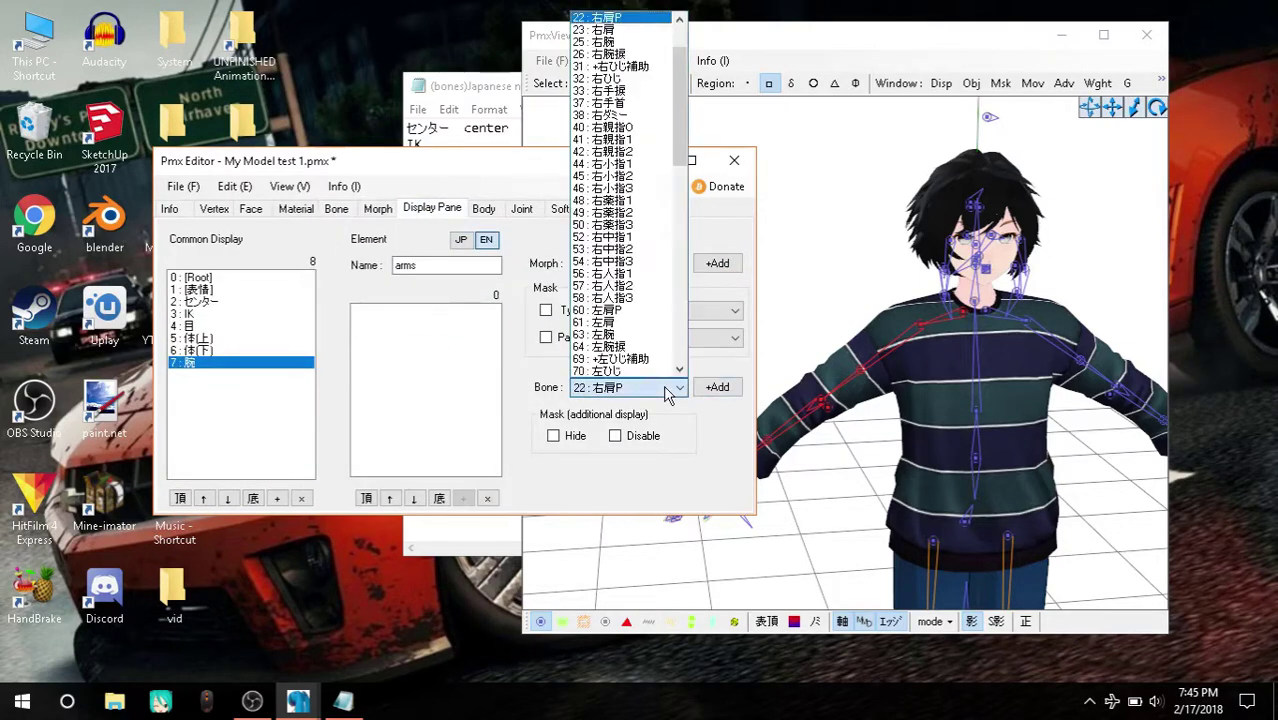
left_click(717, 387)
Step: Add the further right-arm bones, including wrist twist 右手捩 and wrist 右手首, to the 腕 group
left_click(336, 208)
left_click(432, 208)
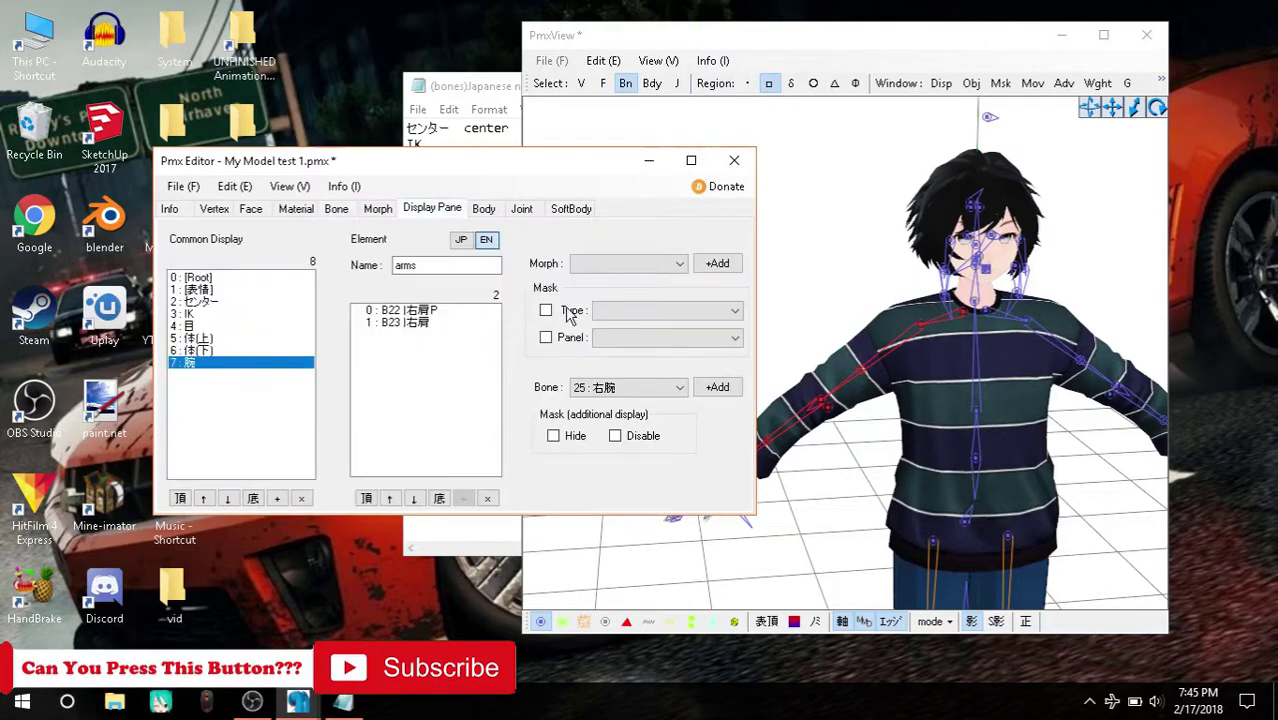
left_click(717, 387)
left_click(336, 208)
left_click(432, 208)
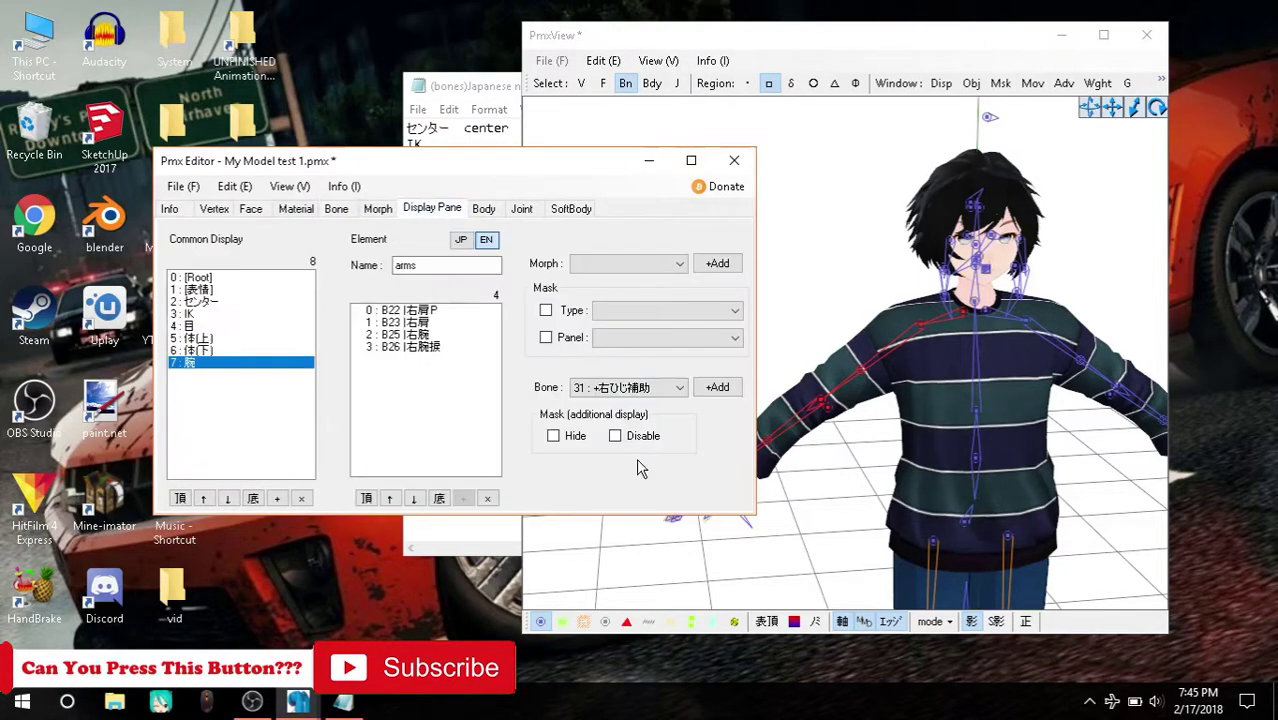
left_click(717, 387)
left_click(336, 208)
left_click(432, 208)
left_click(717, 387)
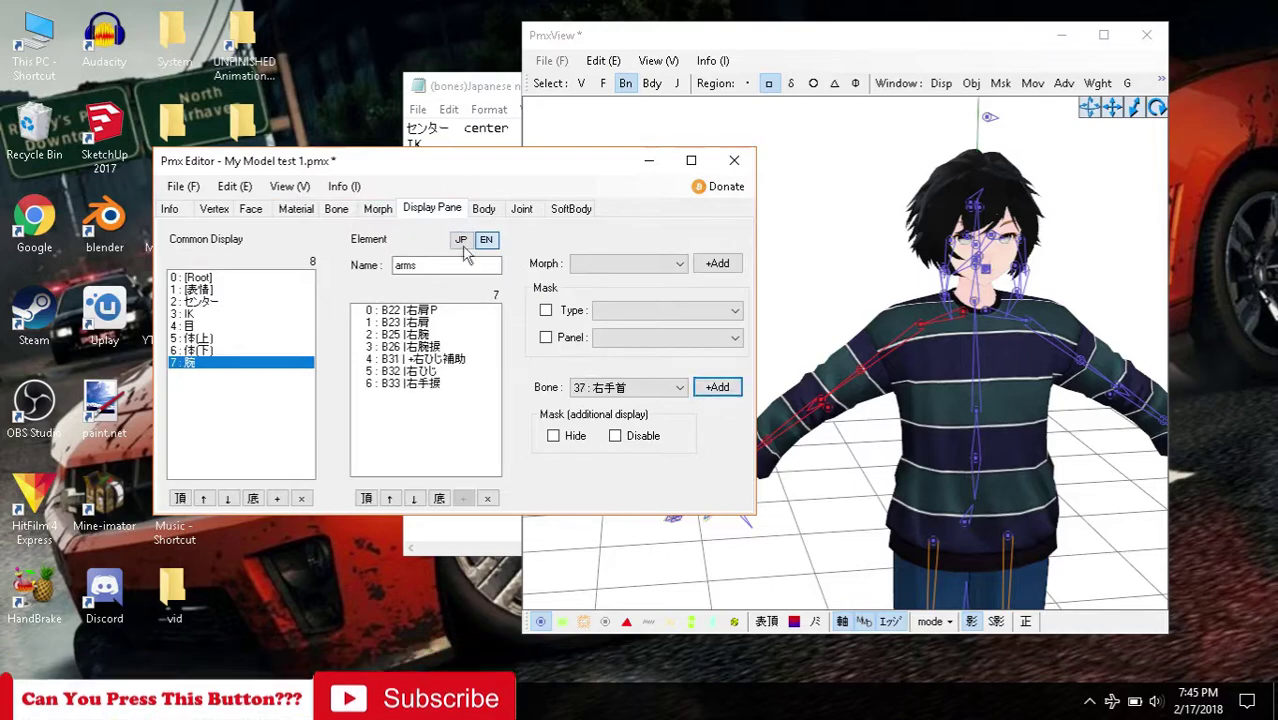
left_click(336, 208)
left_click(432, 208)
left_click(336, 208)
scroll(240, 360, "down", 3)
Step: Add the elbow helper bone 右ひじ補助+ to the 腕 arms group, completing nine bones
left_click(228, 399)
left_click(432, 208)
left_click(679, 387)
scroll(620, 250, "down", 5)
scroll(620, 200, "down", 1)
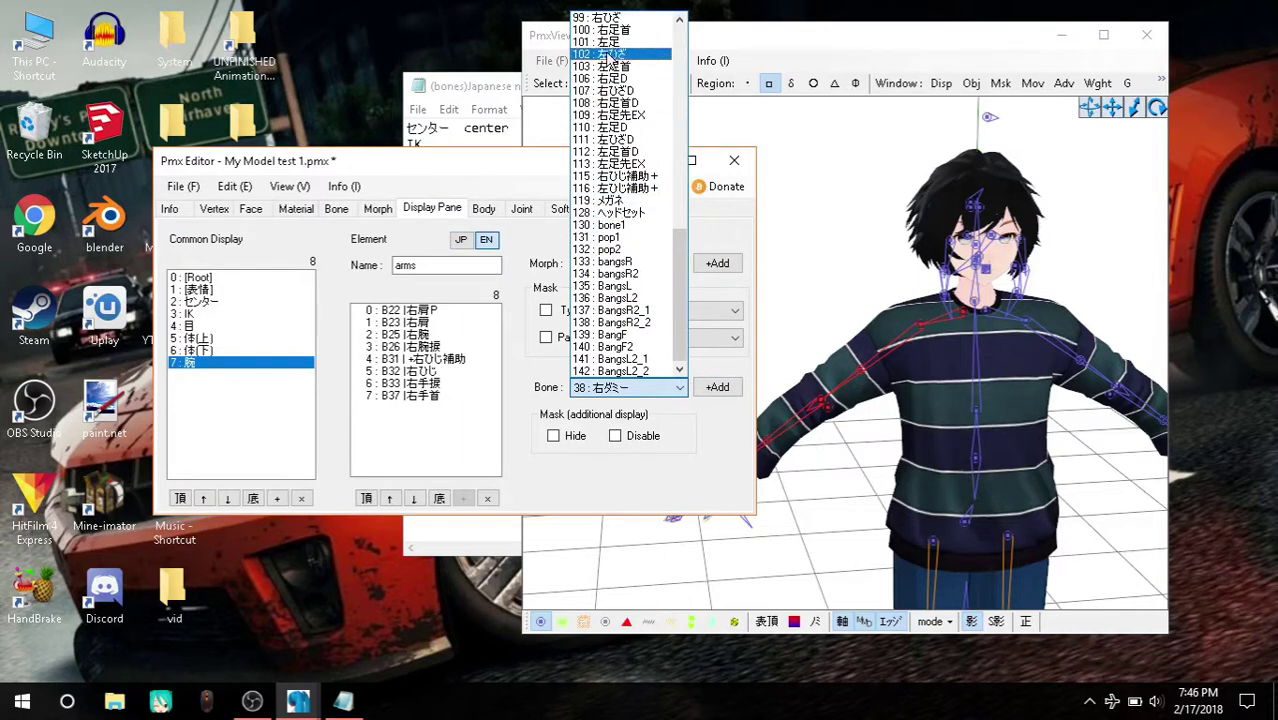
left_click(340, 216)
left_click(420, 208)
left_click(679, 387)
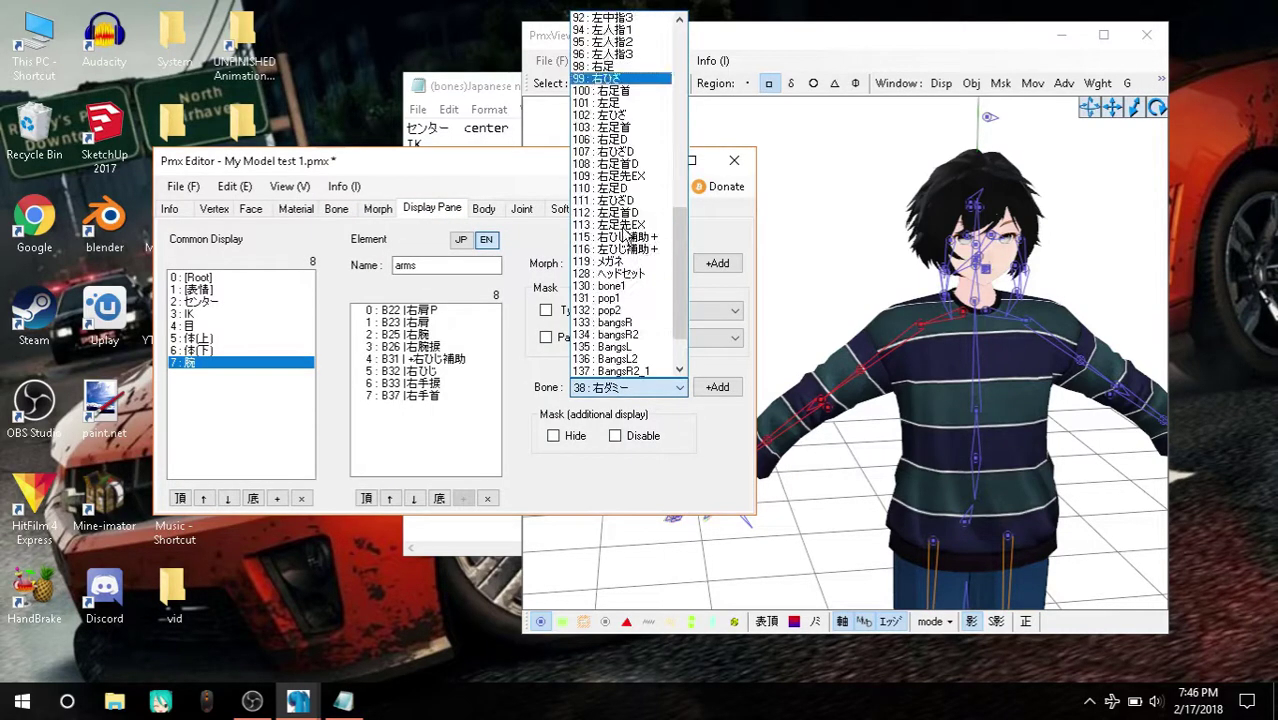
scroll(620, 200, "down", 2)
left_click(620, 185)
left_click(717, 387)
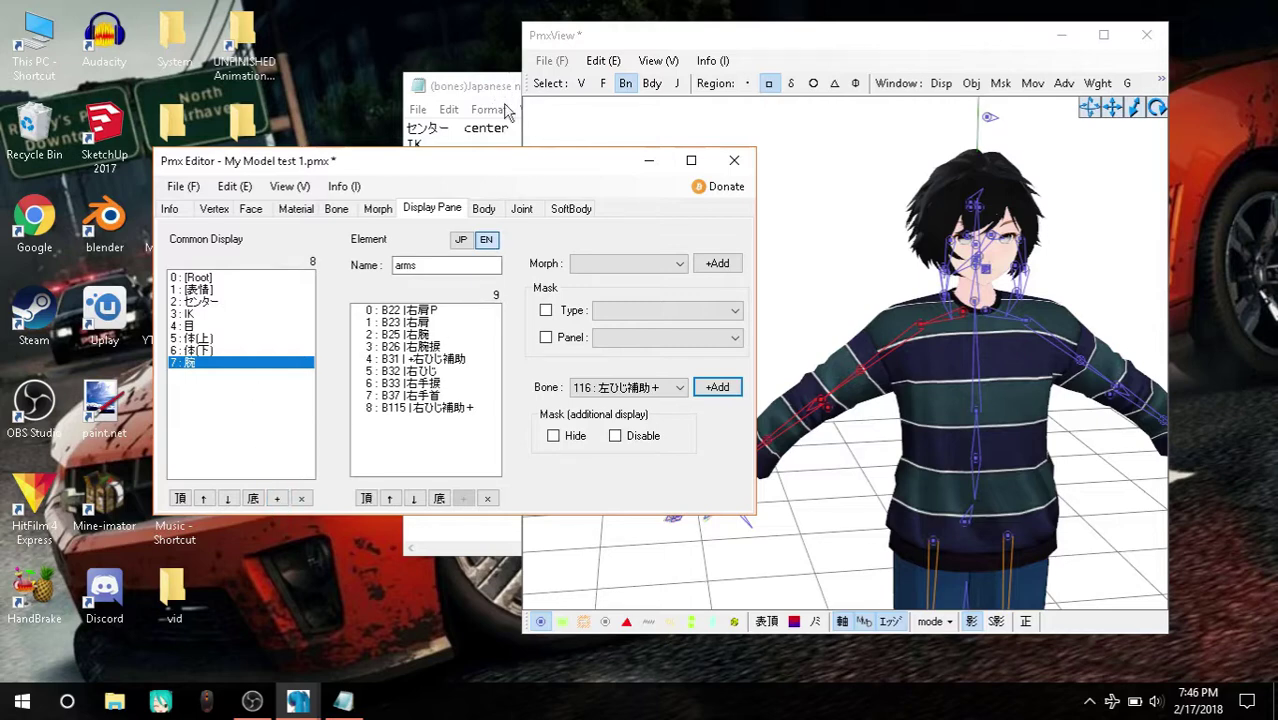
left_click(512, 90)
left_click_drag(482, 229, 369, 231)
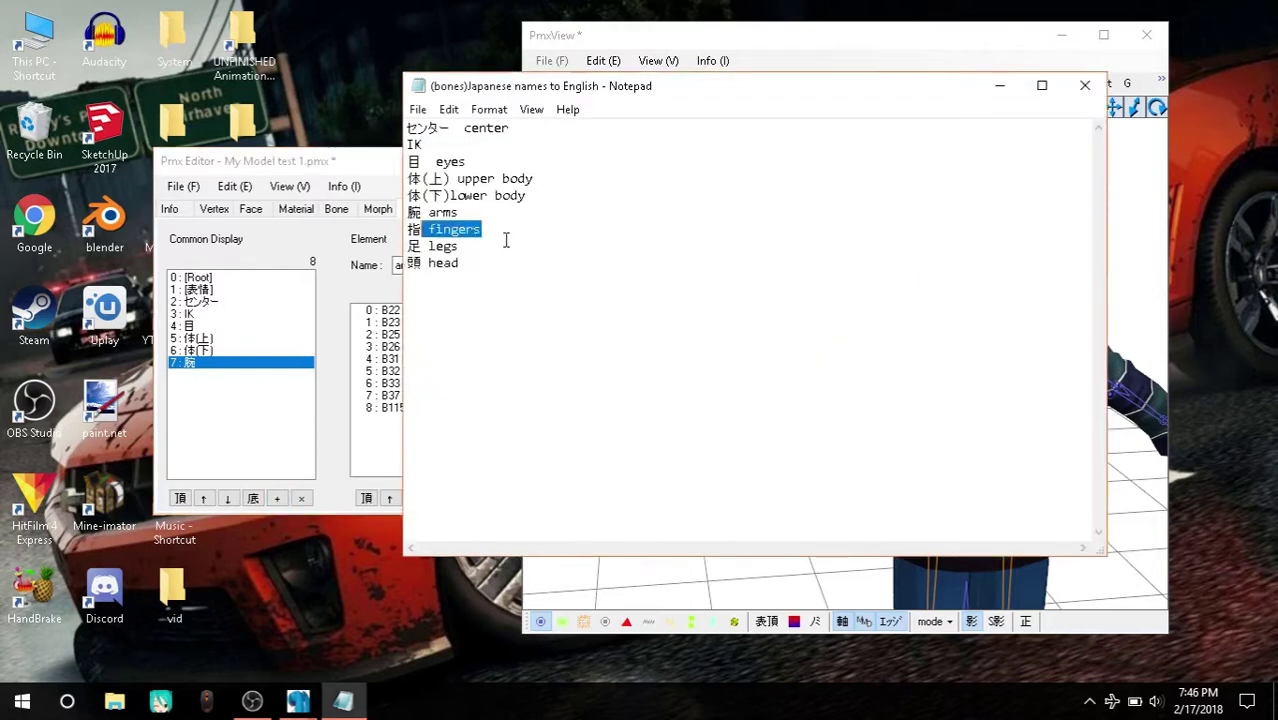
Step: Box-select the left arm bones, 左肩P down to the wrist twist bones, in PmxView
left_click(365, 171)
left_click(528, 105)
left_click(499, 208)
left_click(800, 45)
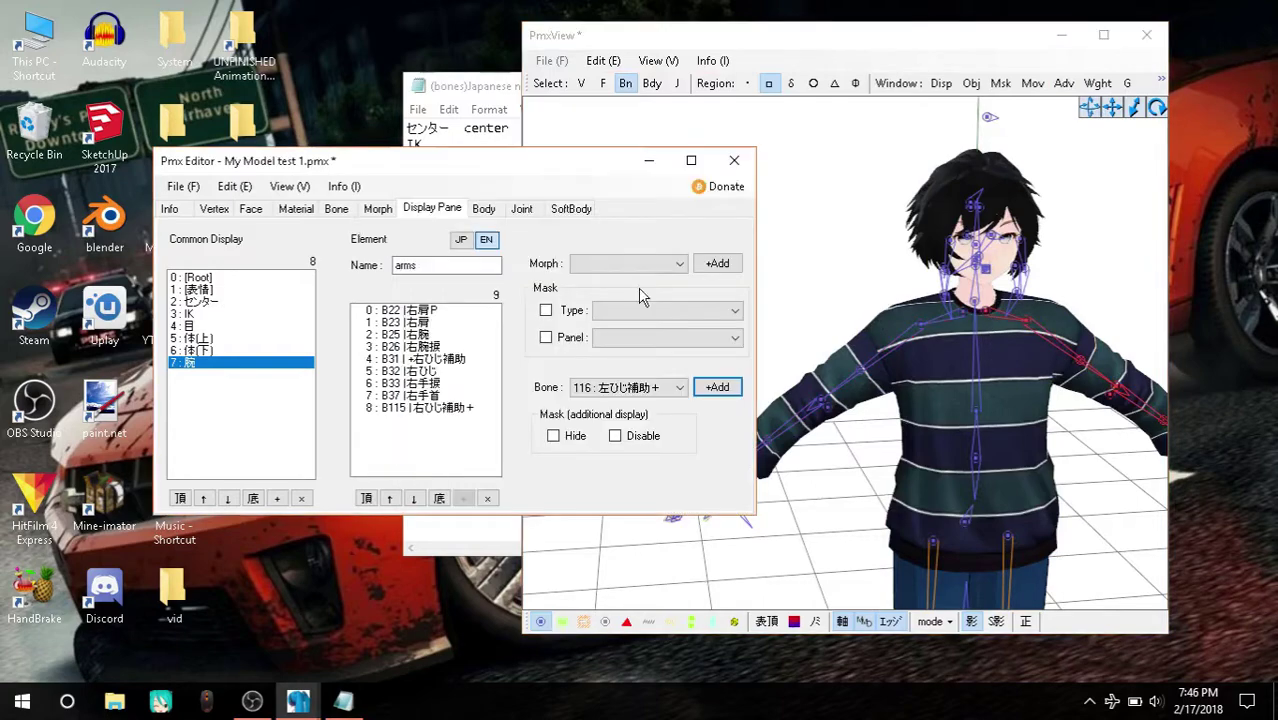
right_click_drag(1141, 177, 978, 217)
mouse_move(741, 353)
left_mouse_down()
mouse_move(866, 428)
mouse_move(858, 388)
left_mouse_up()
left_click(1103, 35)
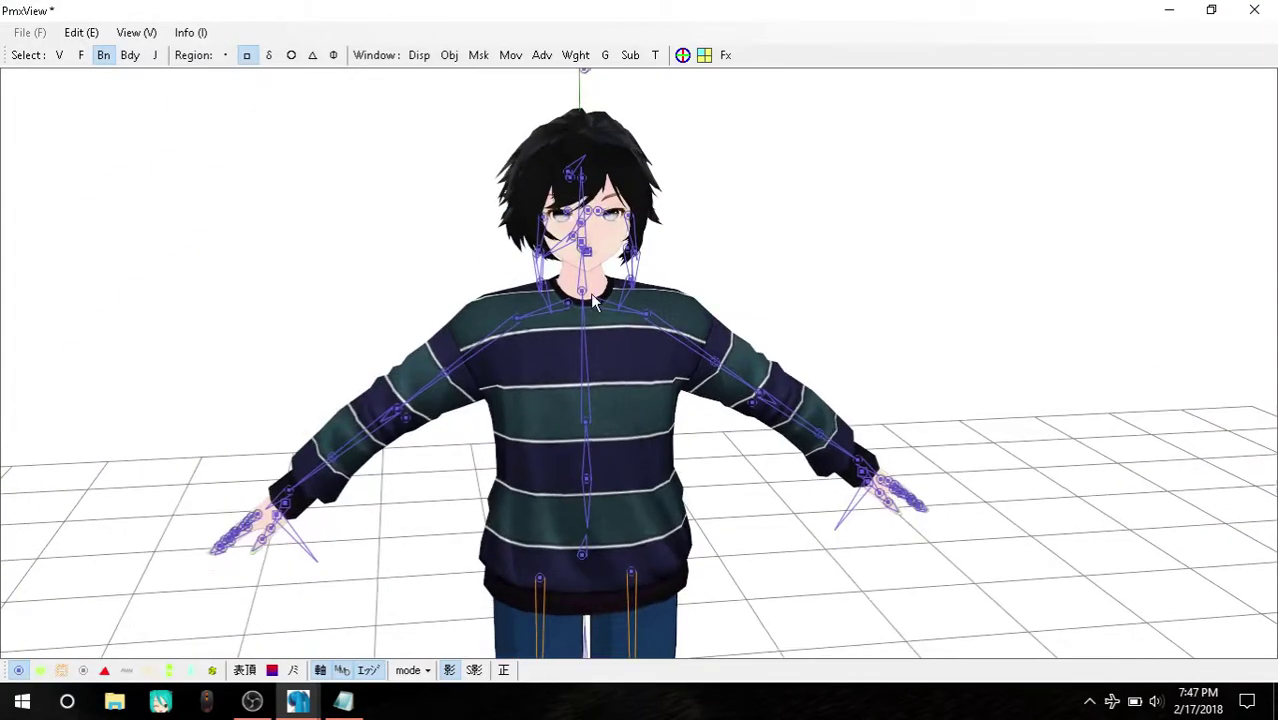
mouse_move(592, 294)
left_mouse_down()
mouse_move(862, 463)
mouse_move(907, 408)
left_mouse_up()
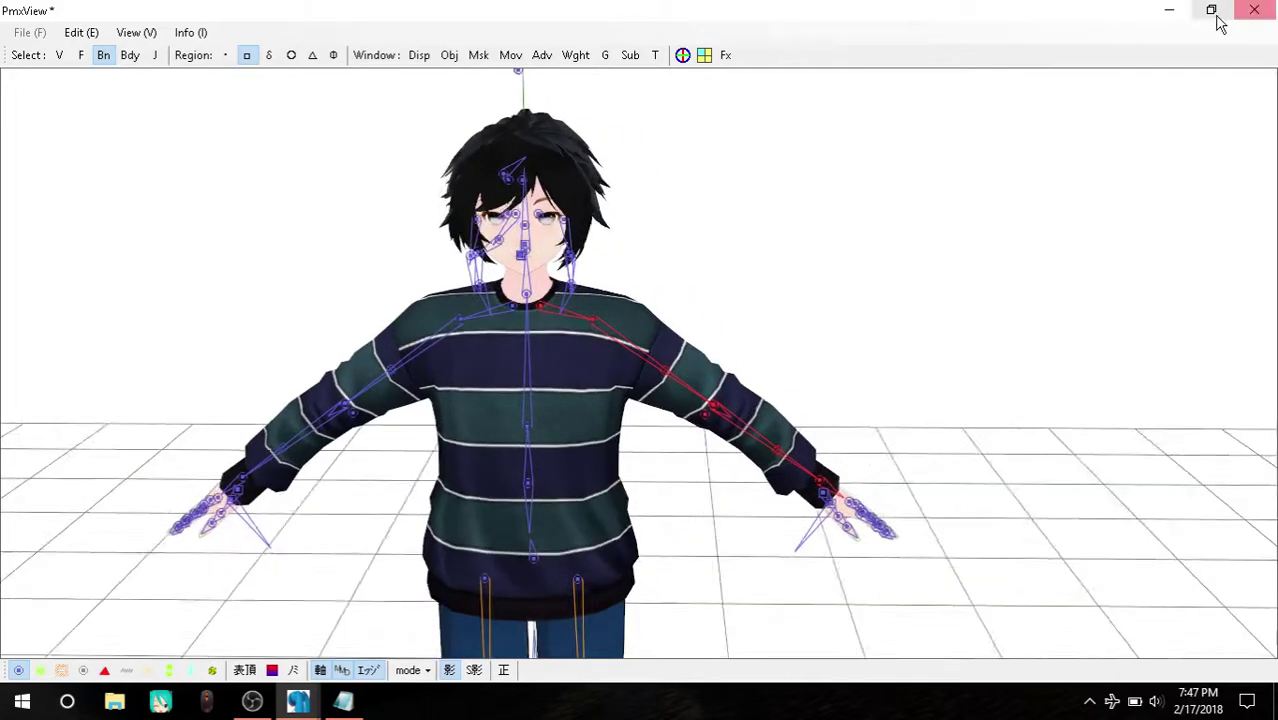
left_click(1211, 9)
left_click_drag(758, 314, 1085, 490)
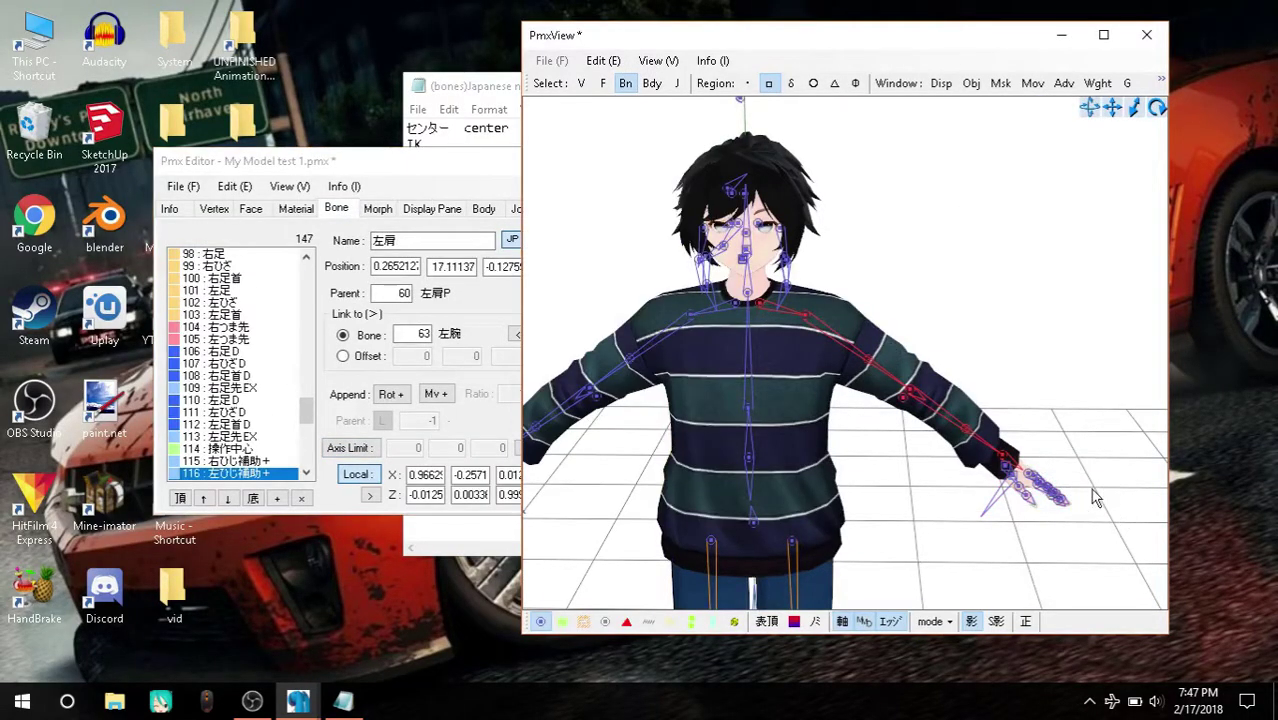
left_click(336, 478)
scroll(240, 380, "up", 5)
scroll(240, 380, "up", 4)
scroll(241, 385, "up", 4)
scroll(240, 385, "down", 3)
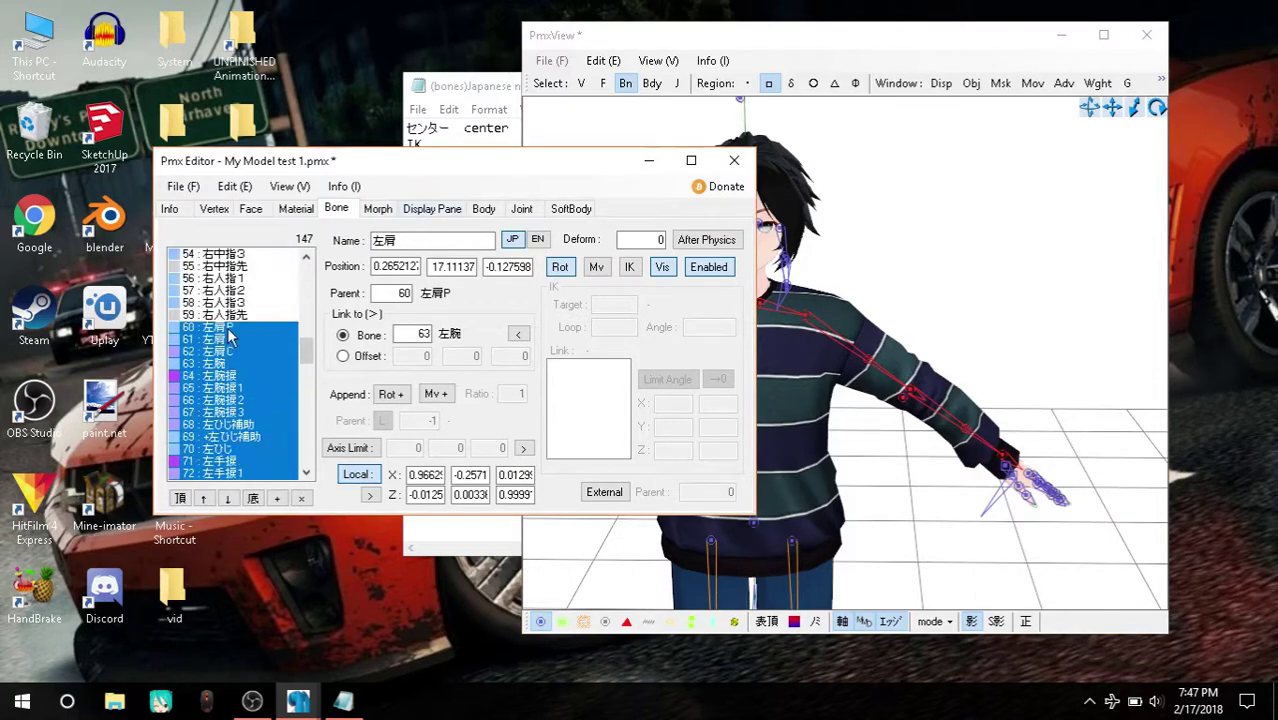
left_click(432, 208)
left_click(679, 387)
scroll(618, 42, "up", 4)
left_click(610, 270)
left_click(718, 387)
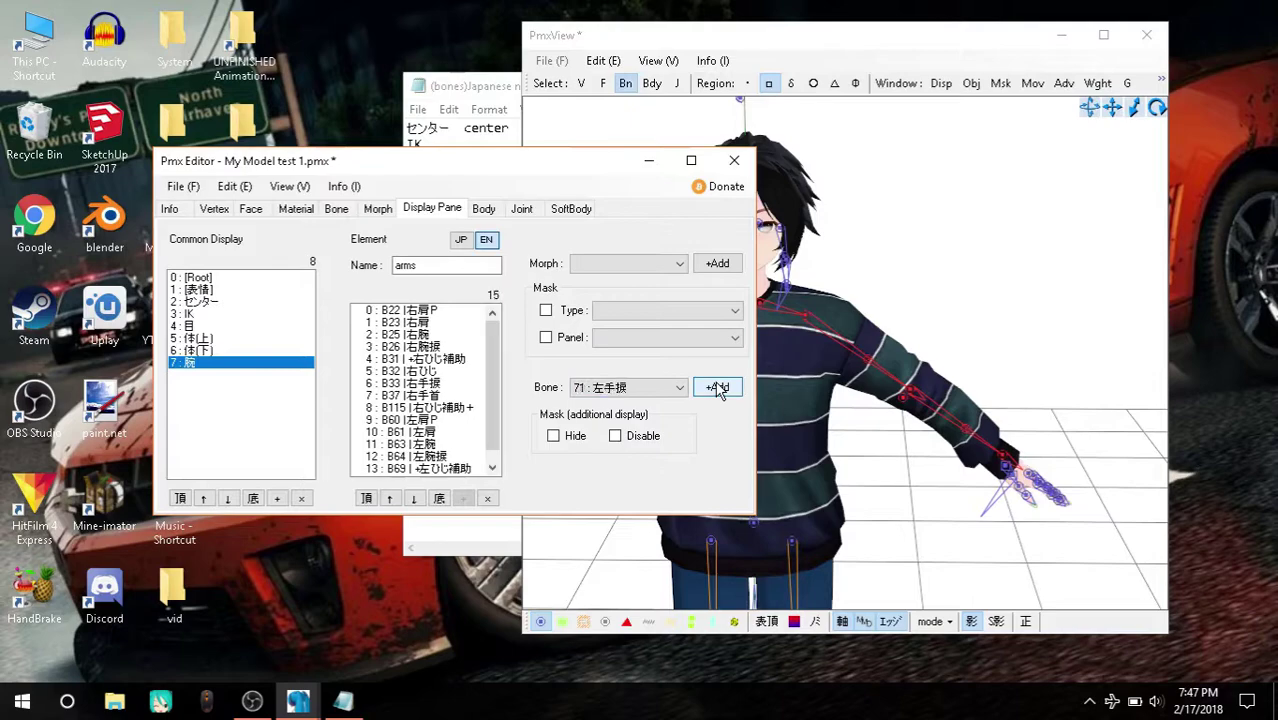
left_click(336, 208)
left_click(410, 208)
left_click(679, 387)
scroll(620, 42, "up", 2)
left_click(424, 166)
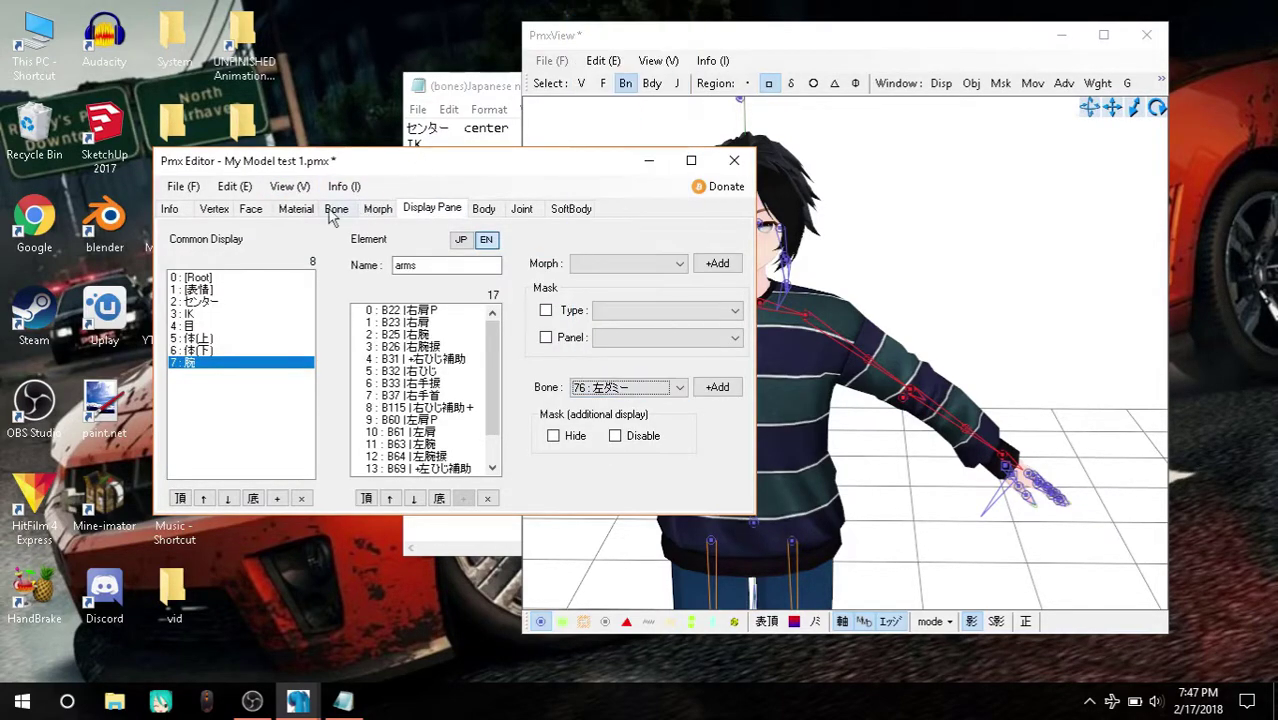
left_click(336, 210)
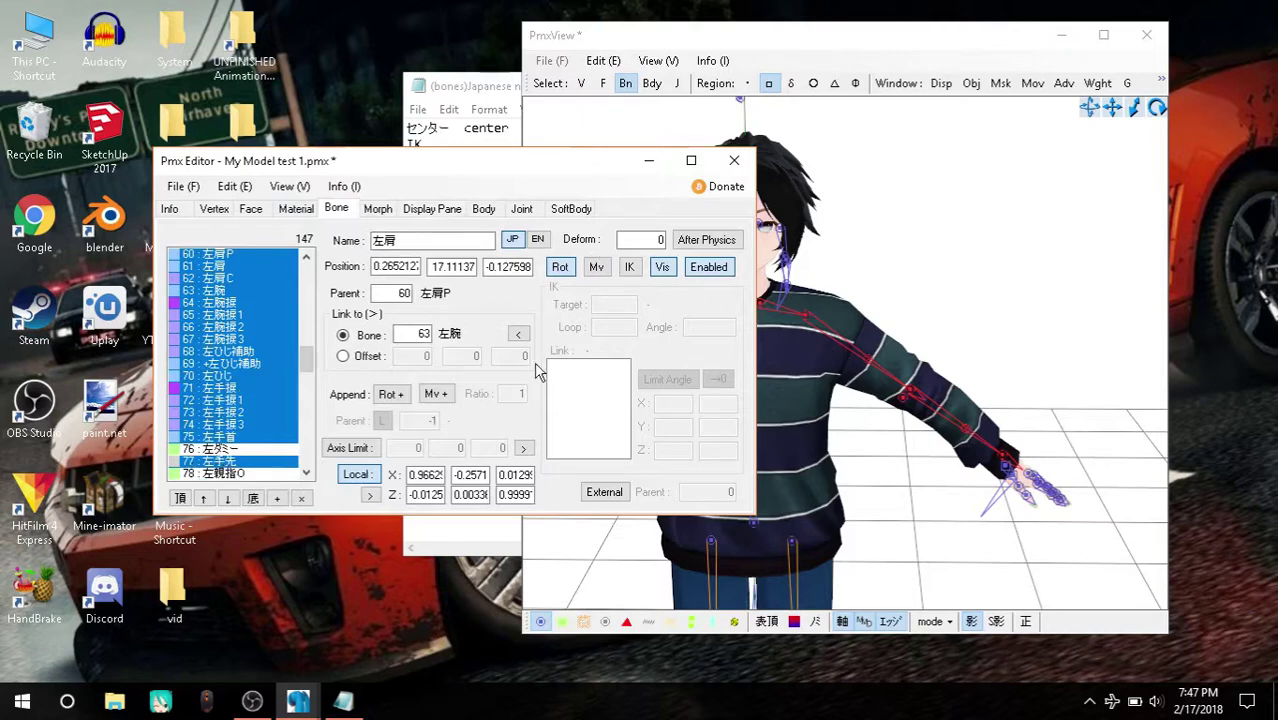
left_click(422, 210)
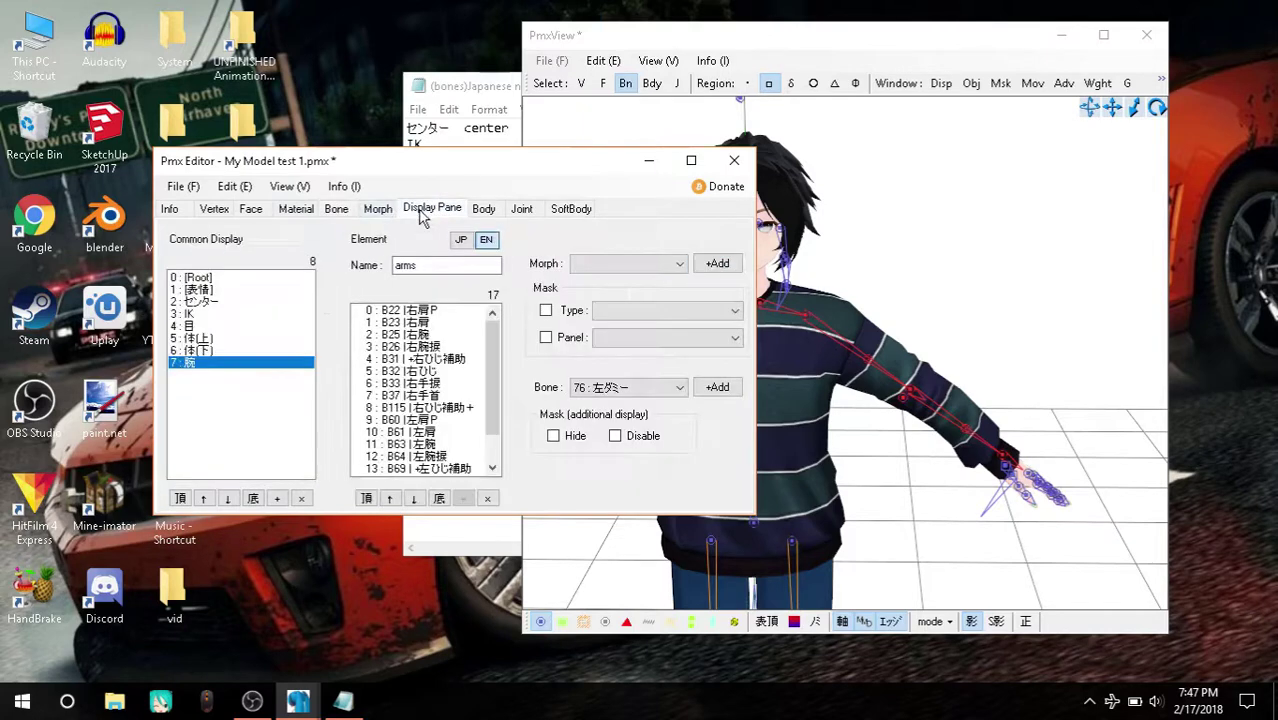
left_click(672, 387)
scroll(632, 62, "up", 5)
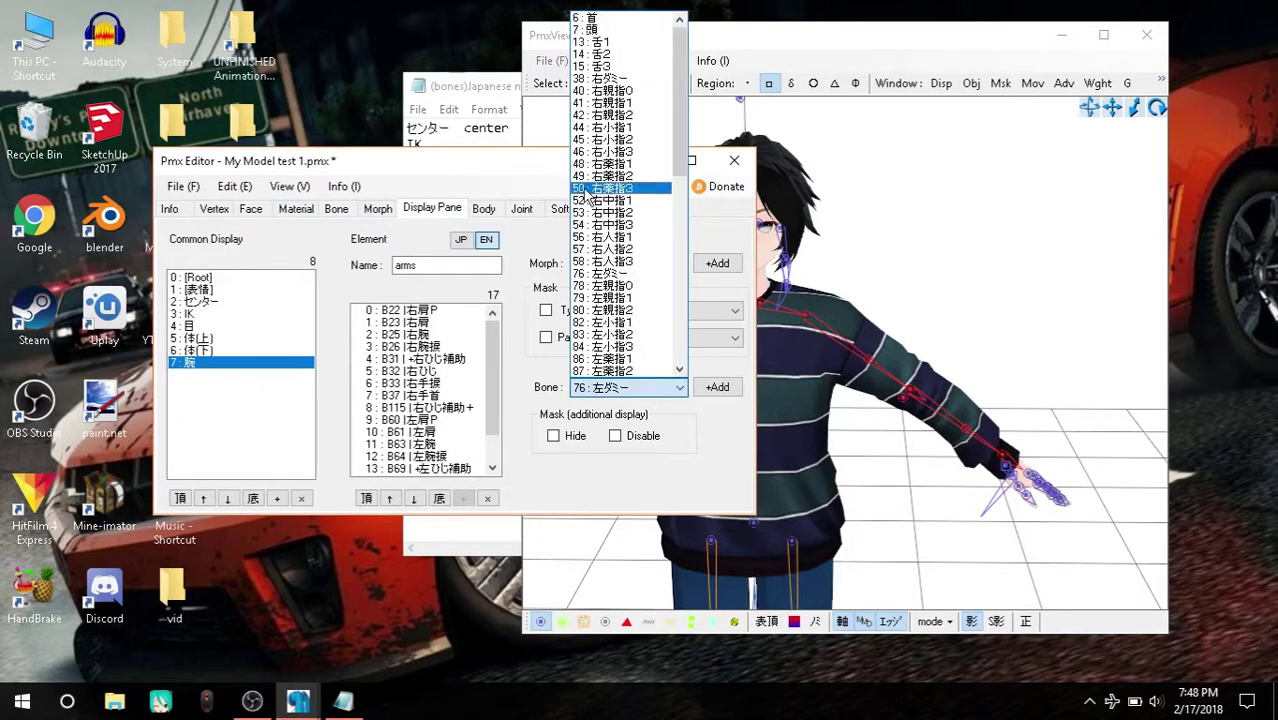
left_click(215, 357)
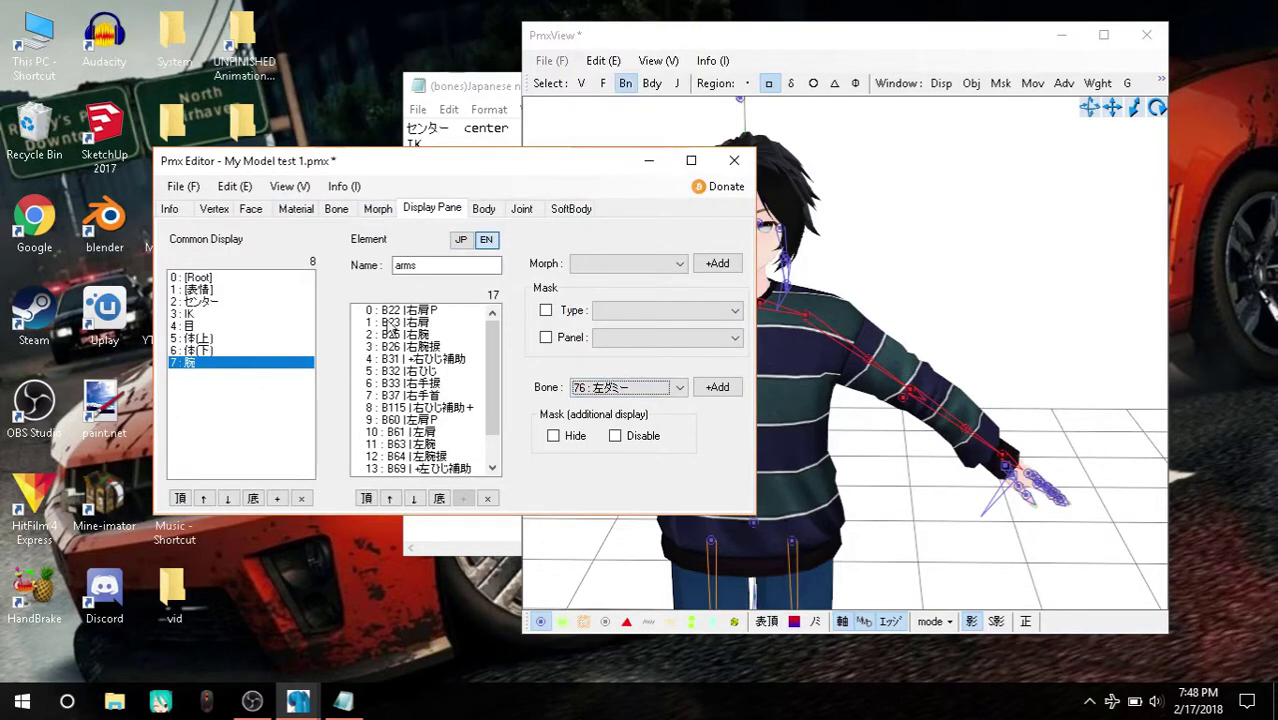
left_click(262, 350)
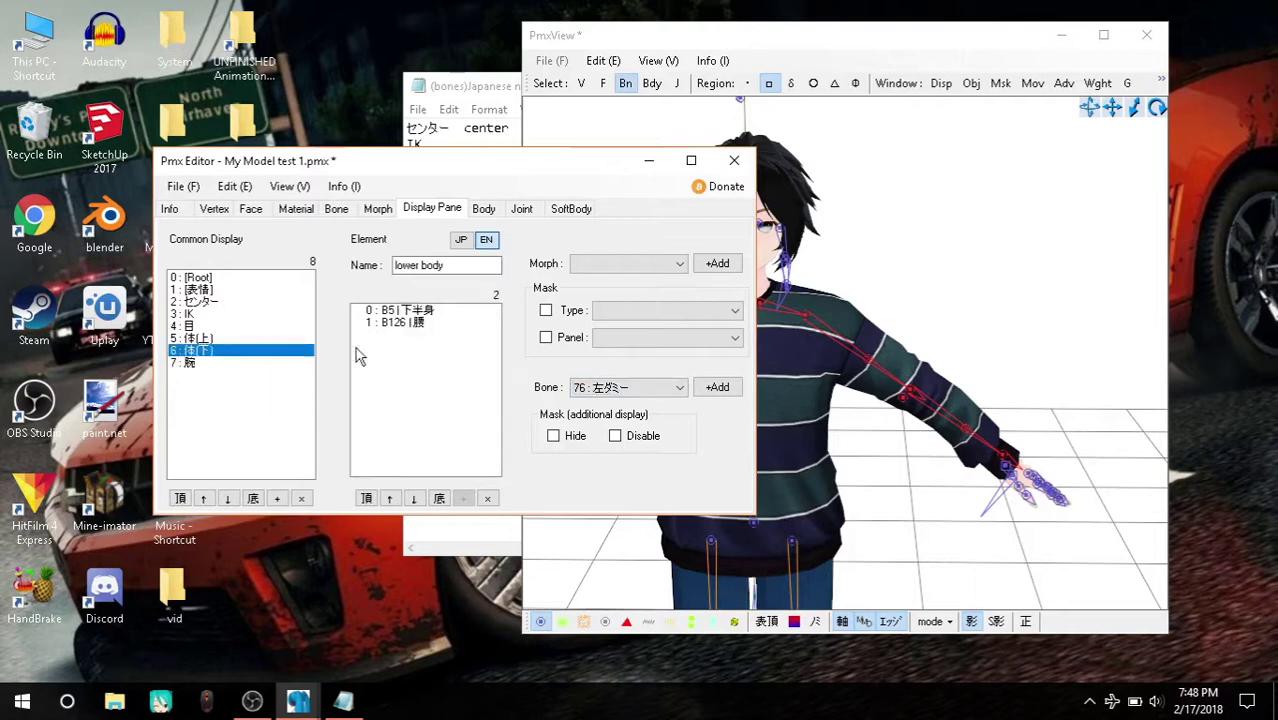
left_click(237, 340)
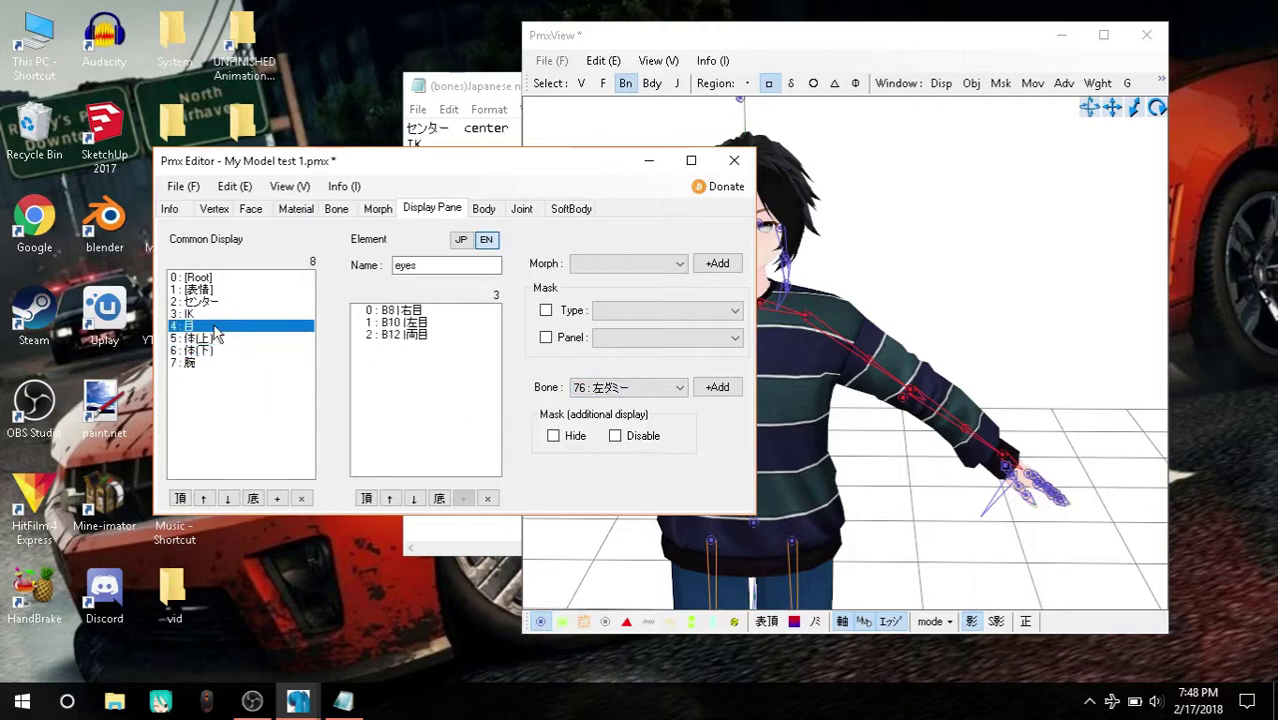
left_click(229, 314)
left_click(205, 290)
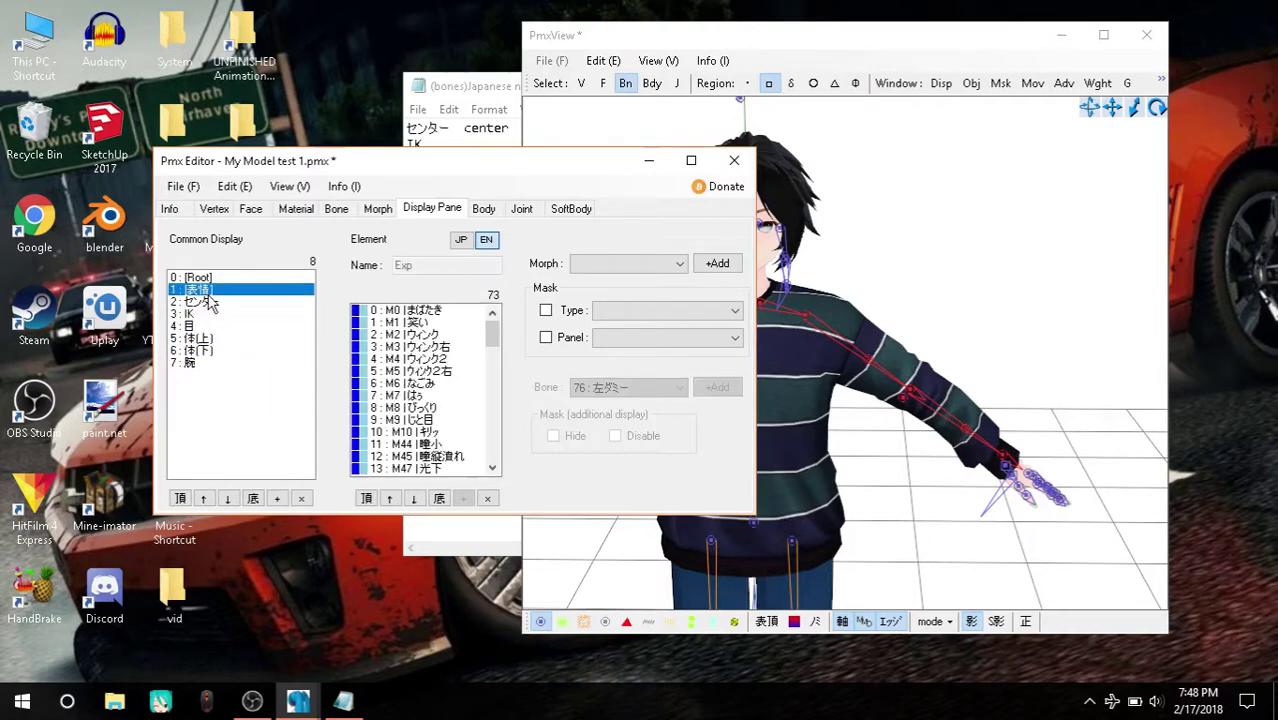
left_click(200, 278)
left_click(205, 351)
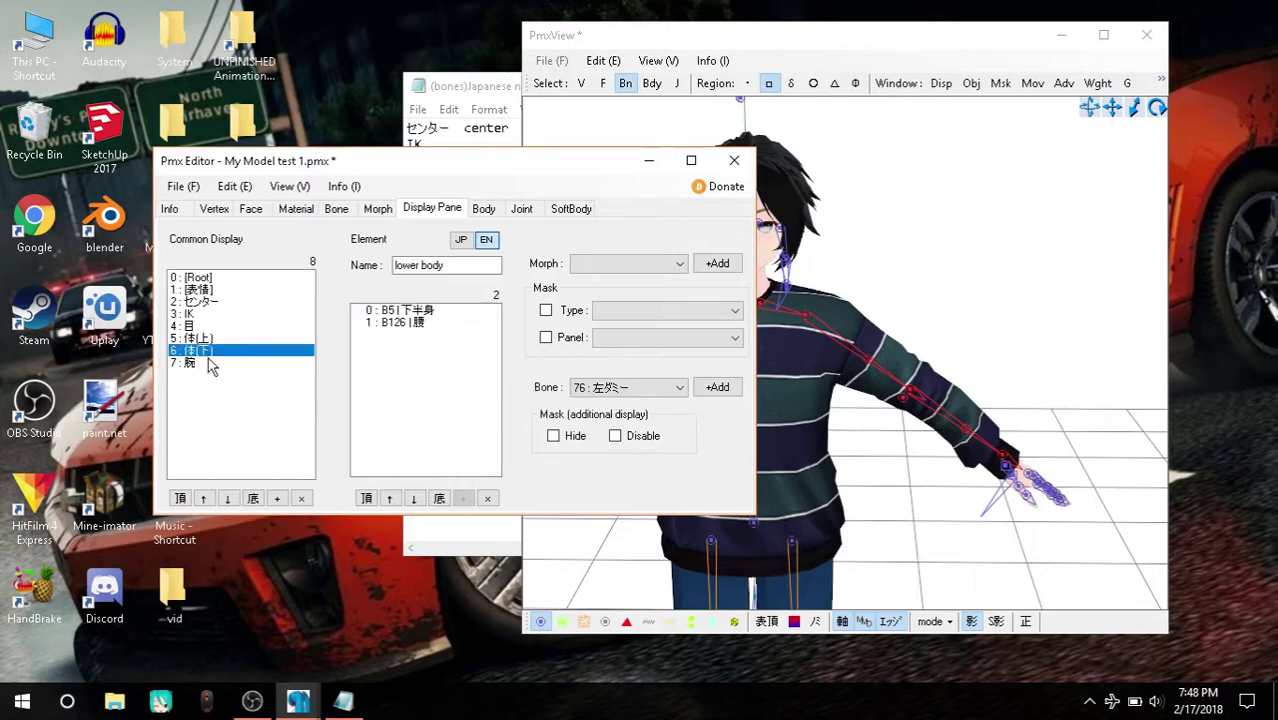
left_click(197, 364)
left_click(334, 209)
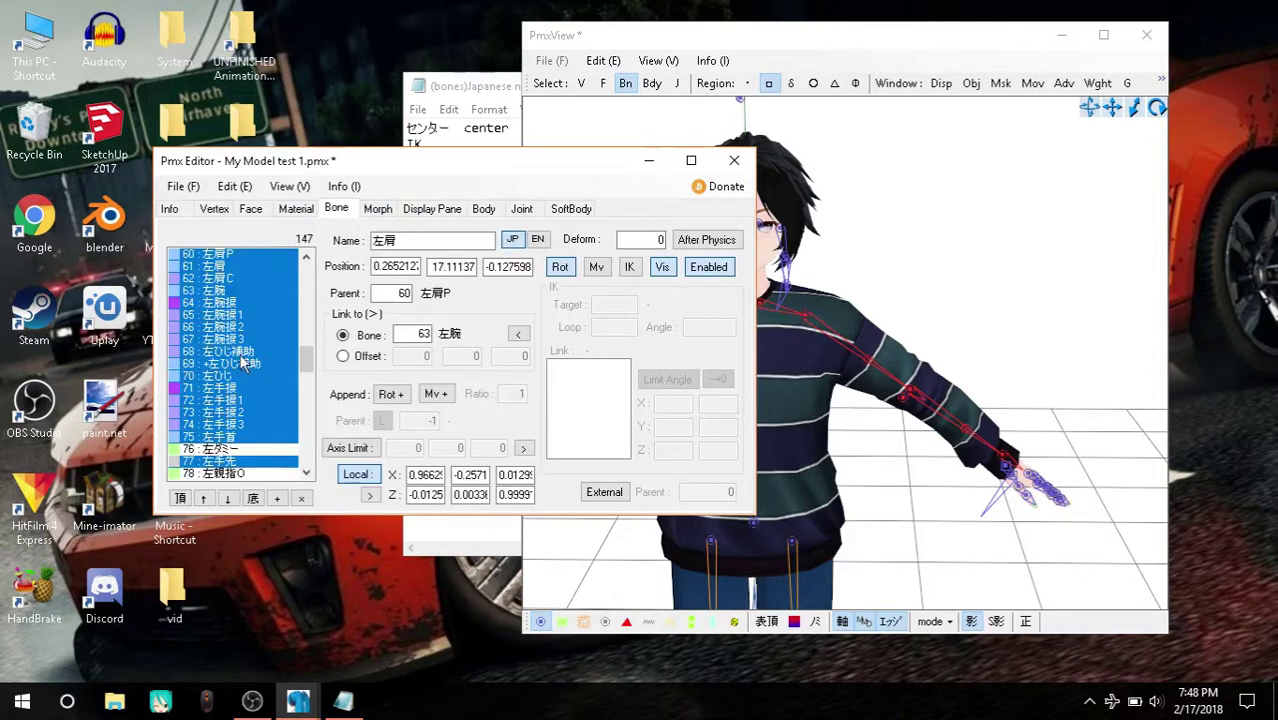
left_click(409, 208)
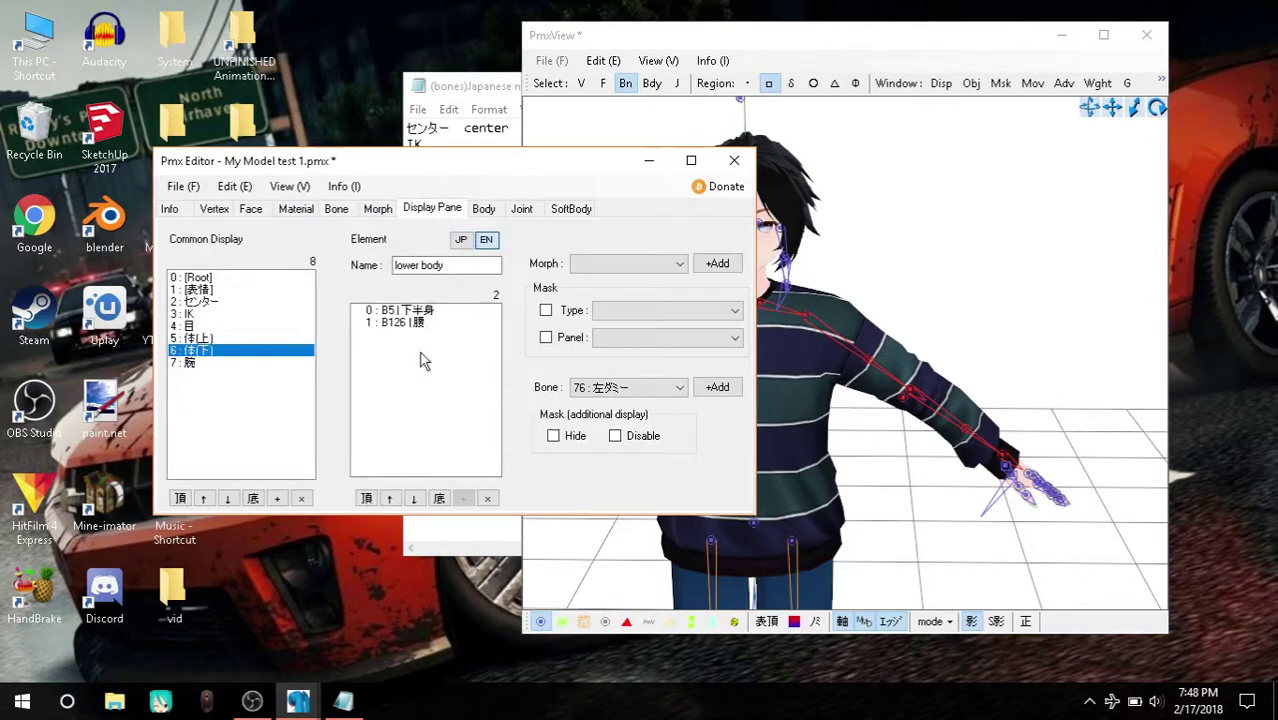
left_click(192, 365)
scroll(451, 388, "down", 1)
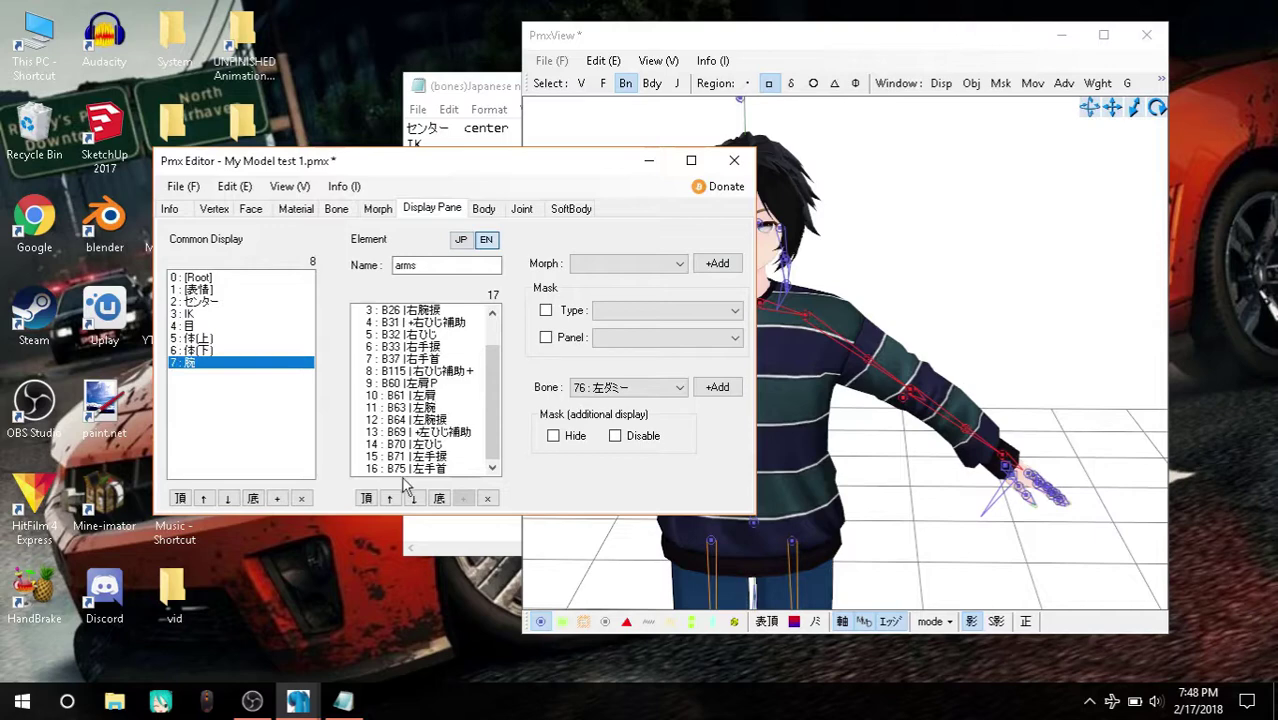
scroll(420, 373, "up", 1)
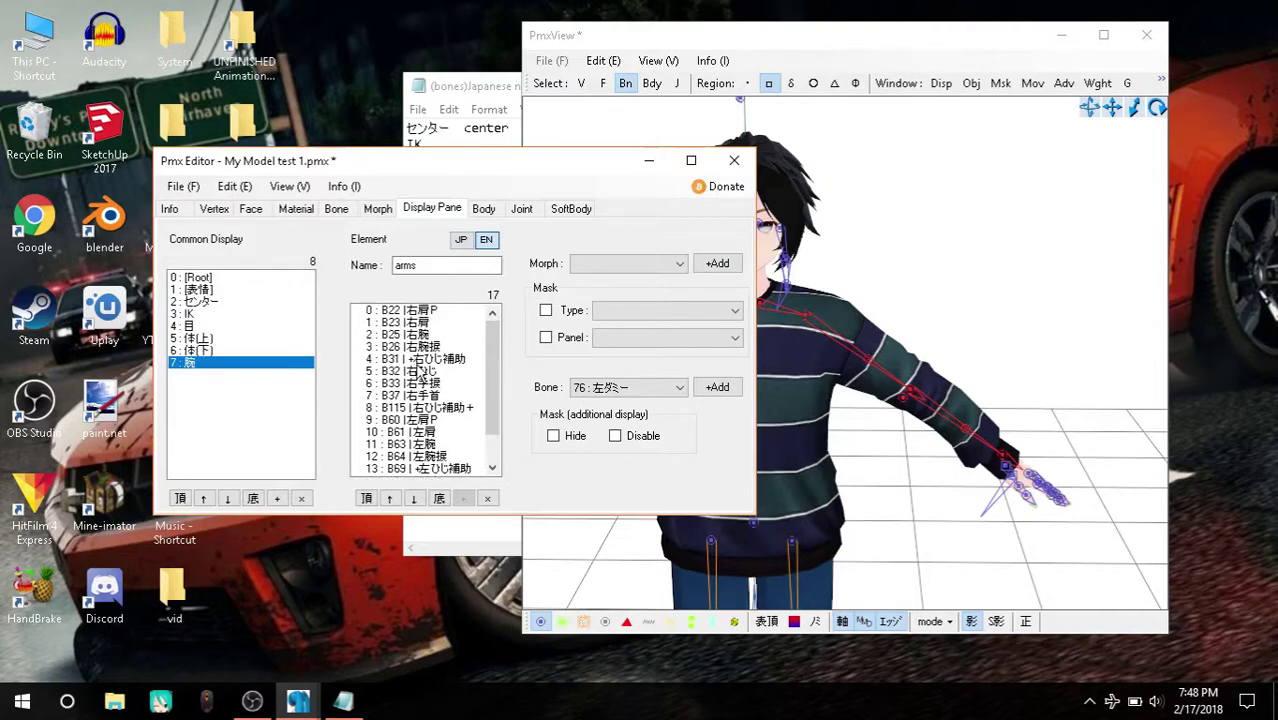
left_click(196, 340)
left_click(216, 352)
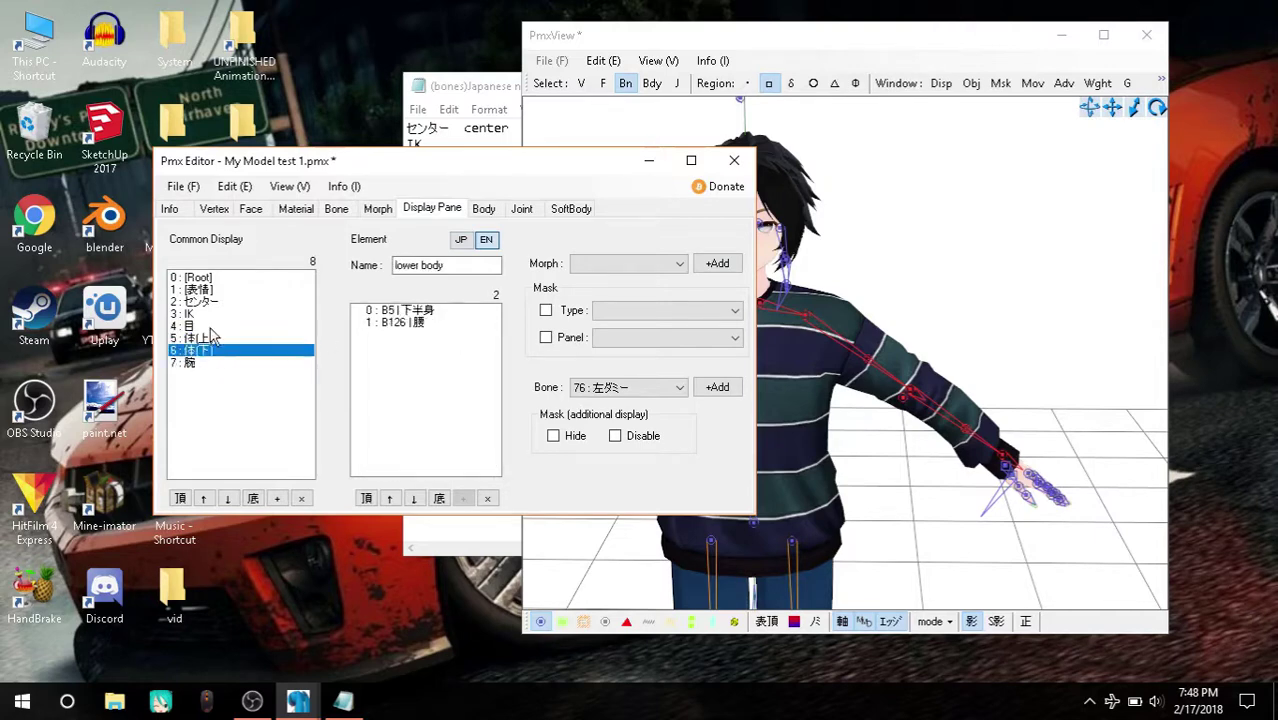
left_click(205, 327)
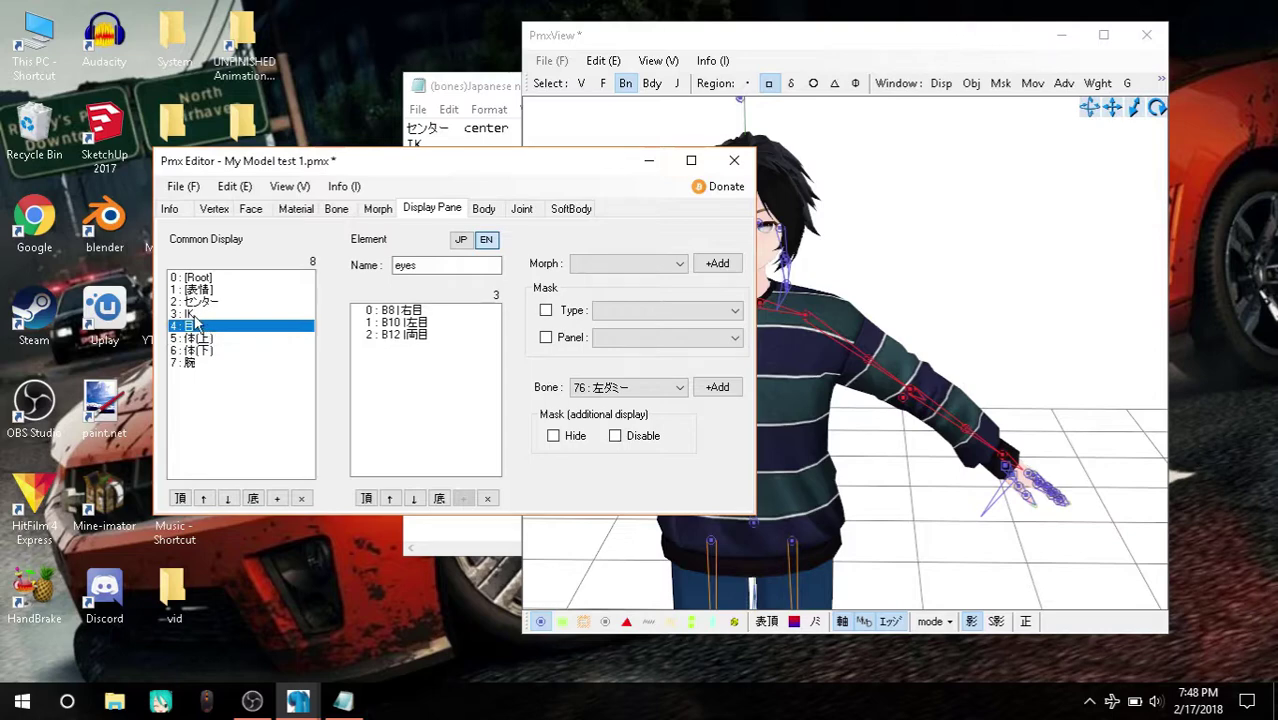
left_click(197, 314)
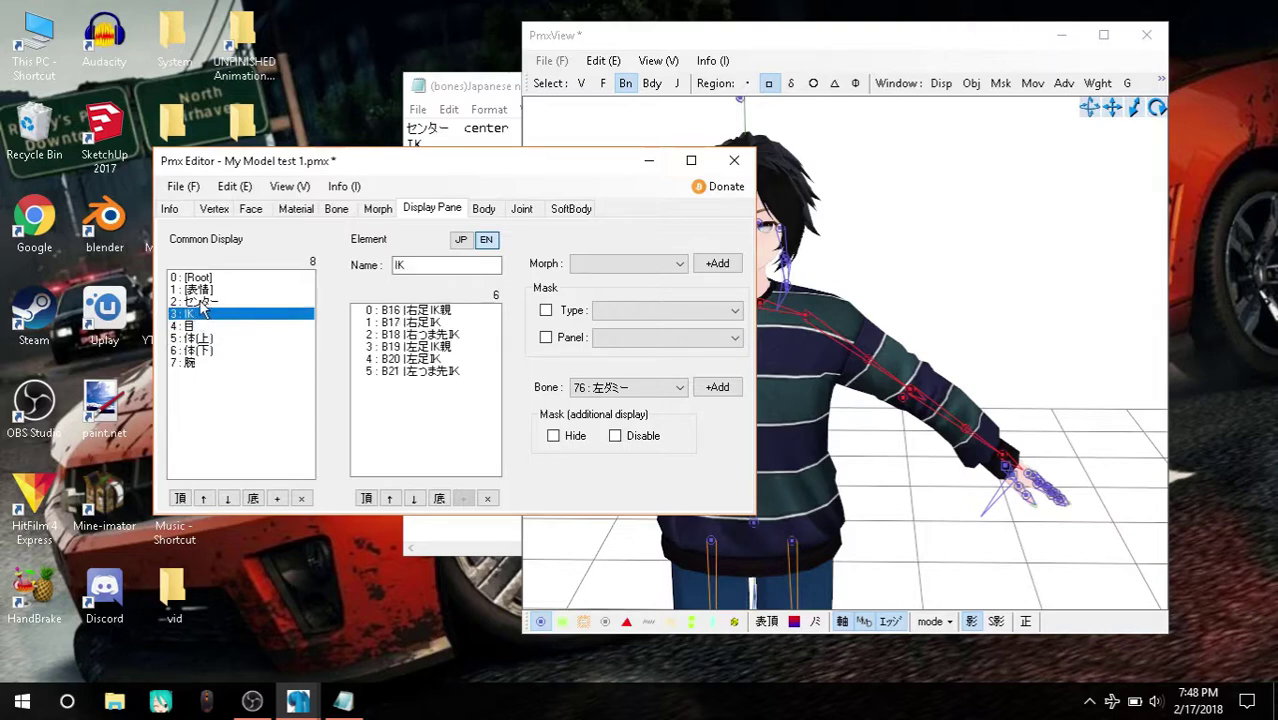
left_click(201, 301)
left_click(200, 289)
left_click(205, 314)
left_click(205, 338)
left_click(208, 362)
left_click(620, 387)
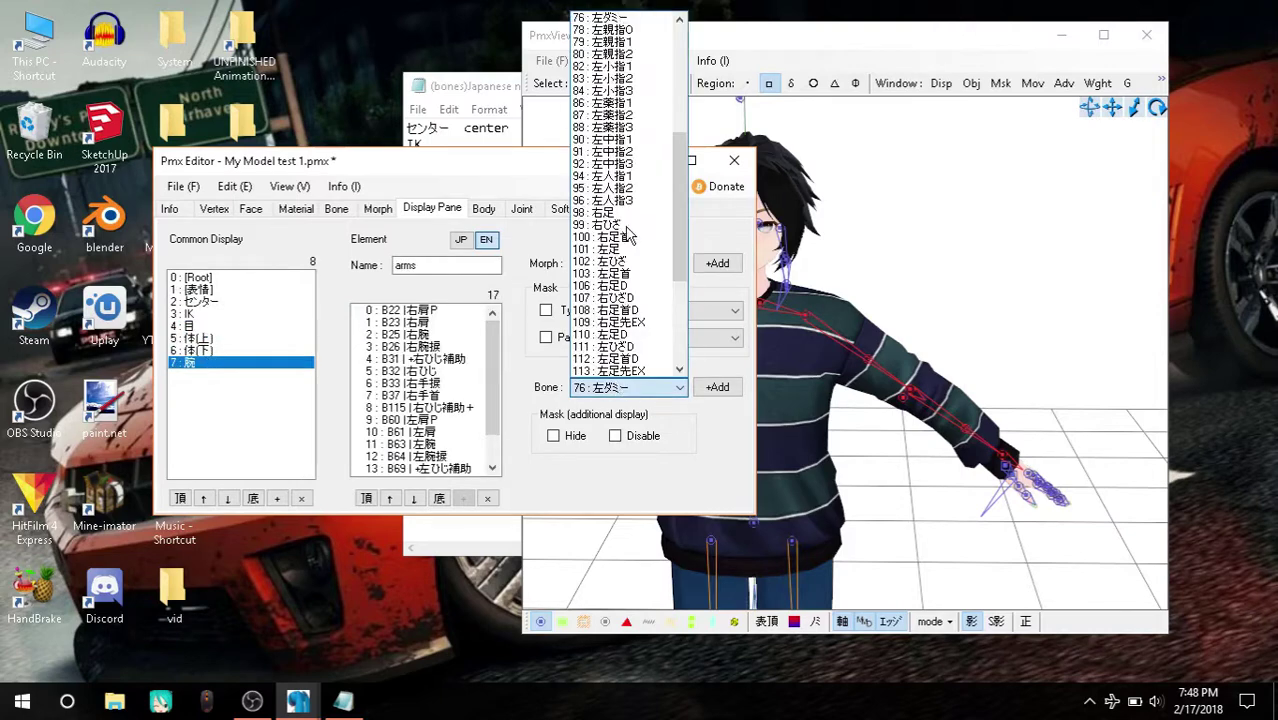
scroll(643, 152, "up", 5)
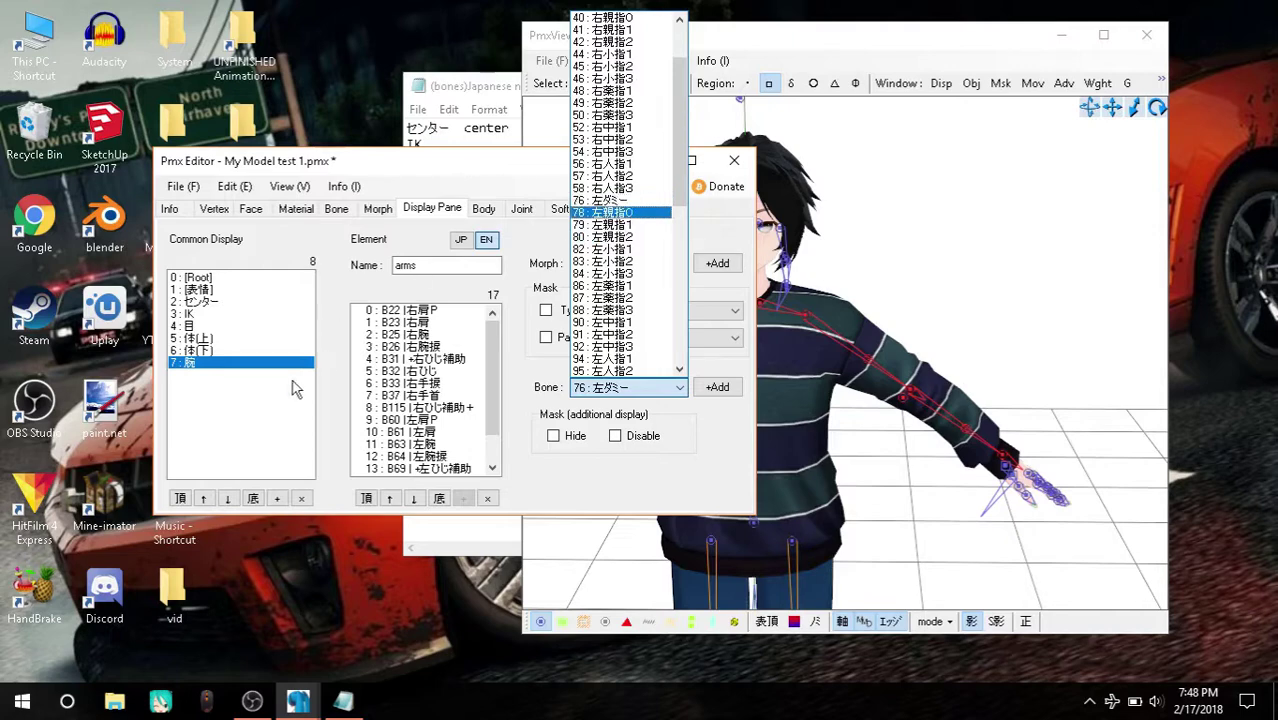
left_click(257, 402)
left_click(346, 209)
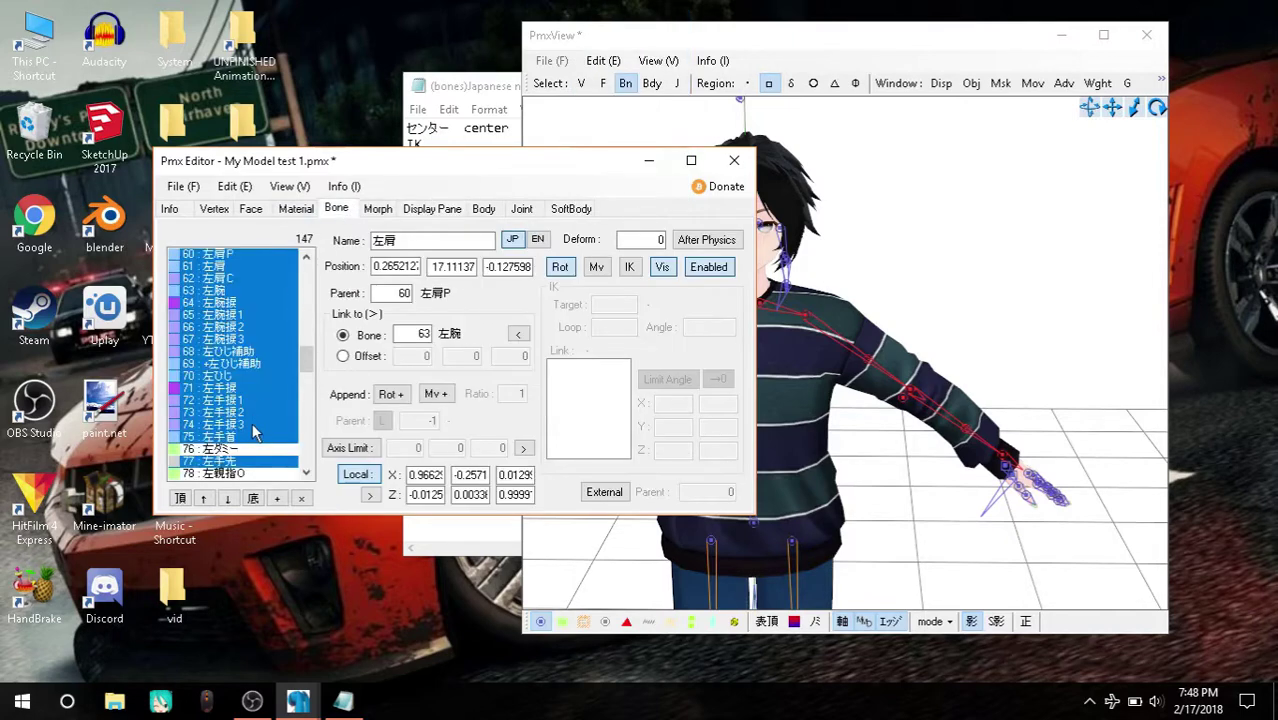
scroll(255, 437, "down", 2)
scroll(262, 400, "down", 2)
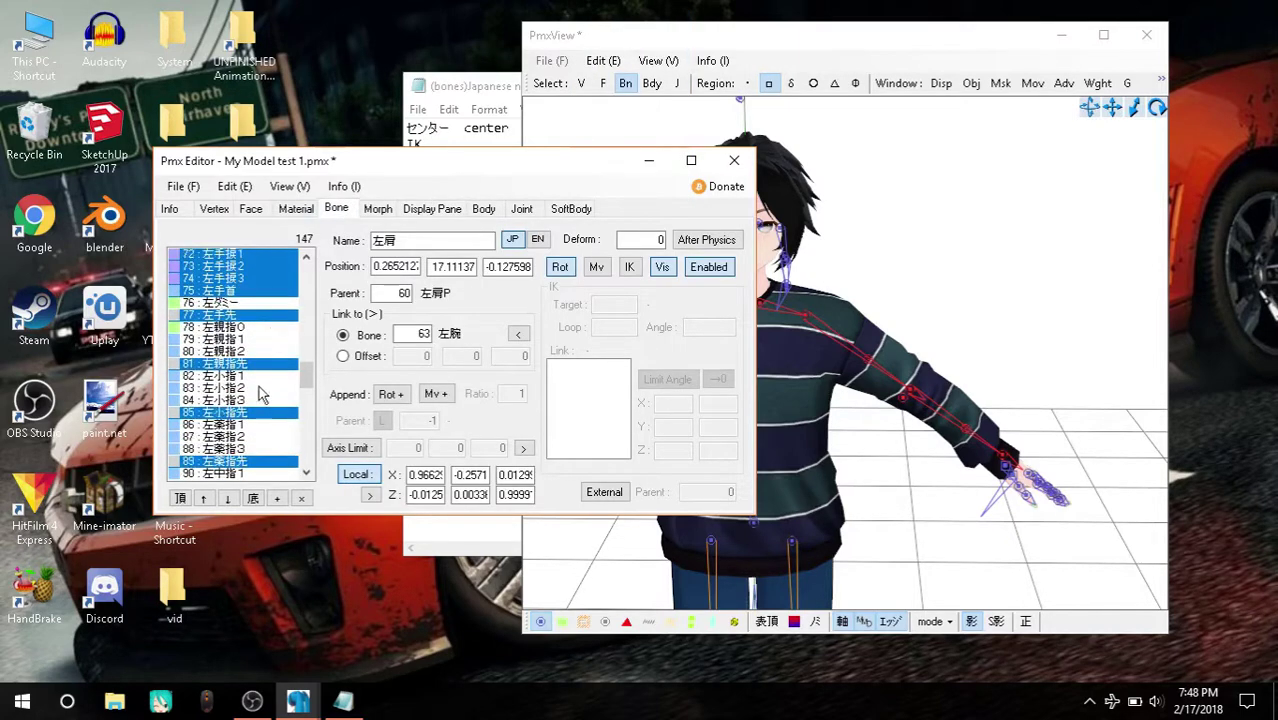
scroll(258, 380, "down", 1)
scroll(228, 348, "down", 4)
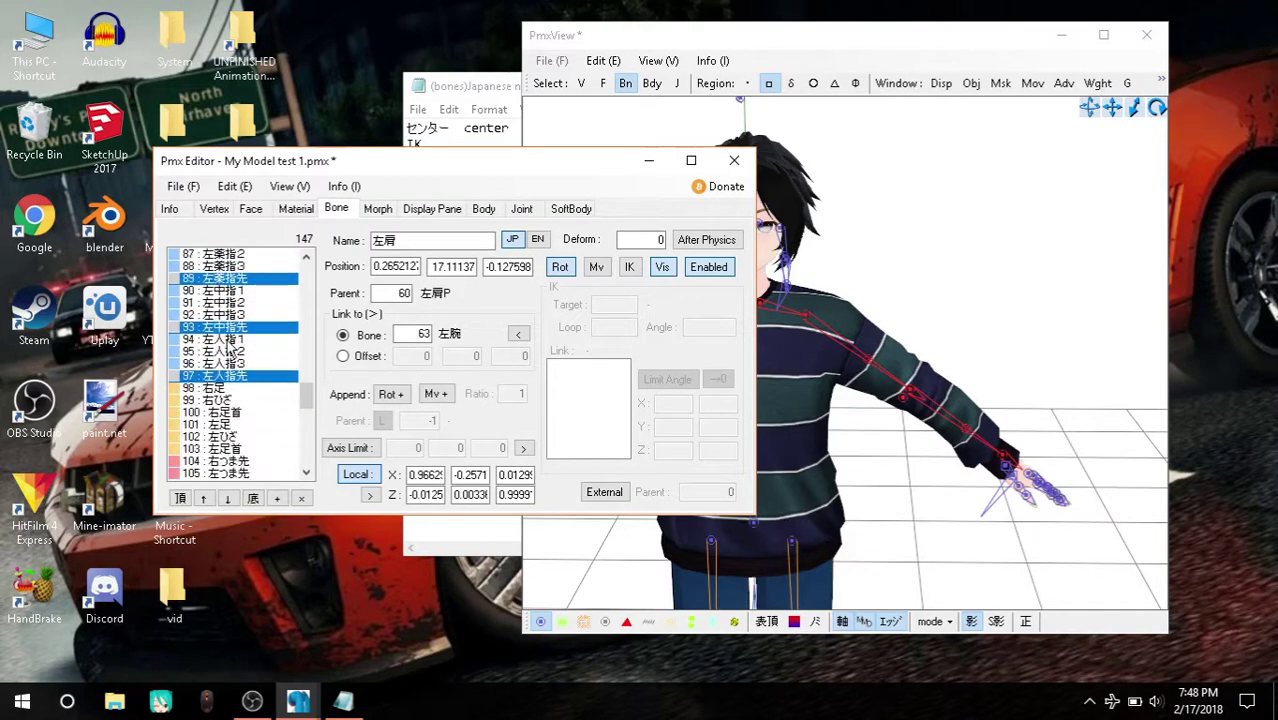
scroll(228, 348, "down", 4)
scroll(228, 348, "down", 4)
scroll(228, 348, "down", 4)
scroll(228, 348, "up", 4)
scroll(228, 348, "up", 4)
scroll(228, 348, "up", 4)
scroll(228, 350, "up", 4)
scroll(229, 350, "up", 2)
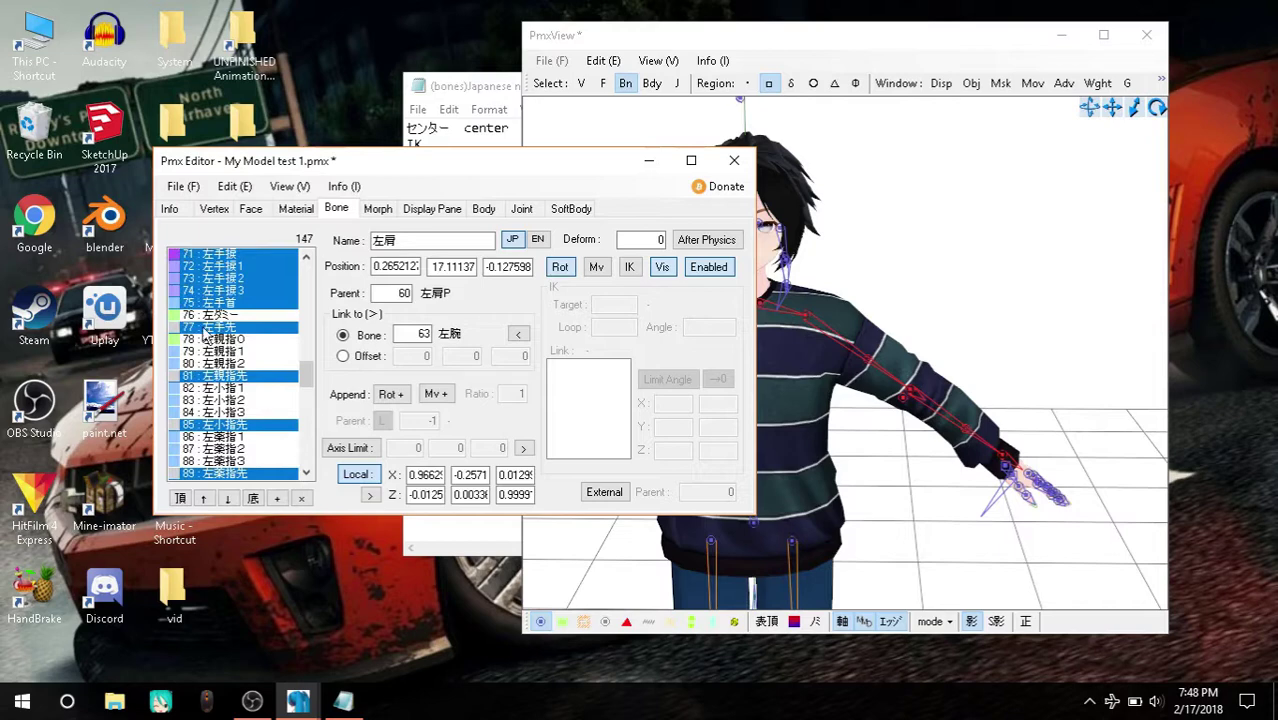
left_click(432, 209)
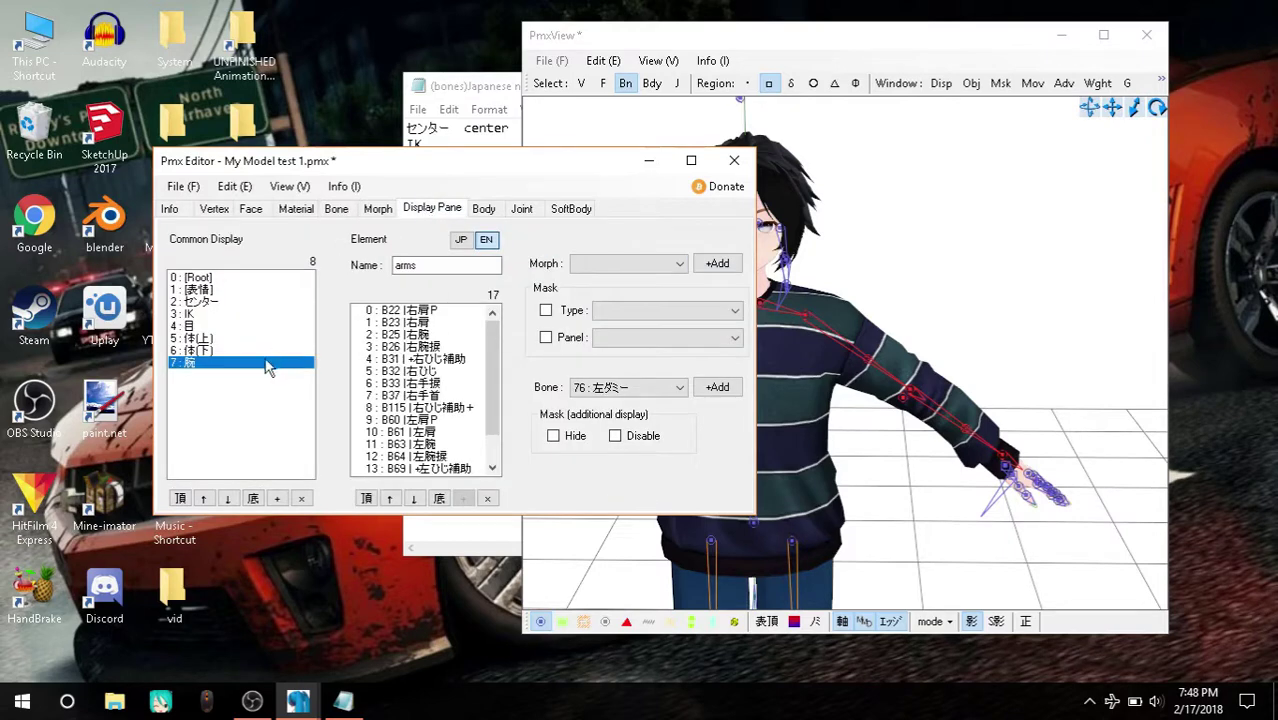
scroll(411, 392, "down", 1)
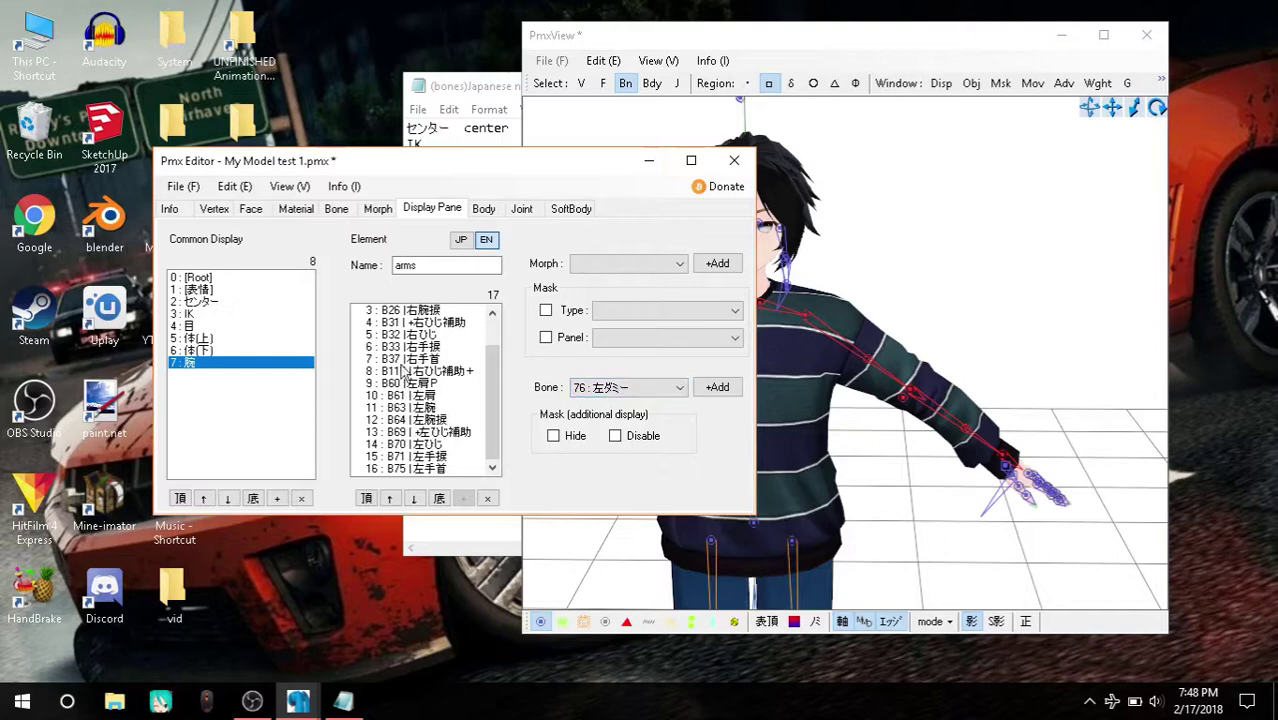
scroll(399, 368, "up", 1)
left_click(253, 351)
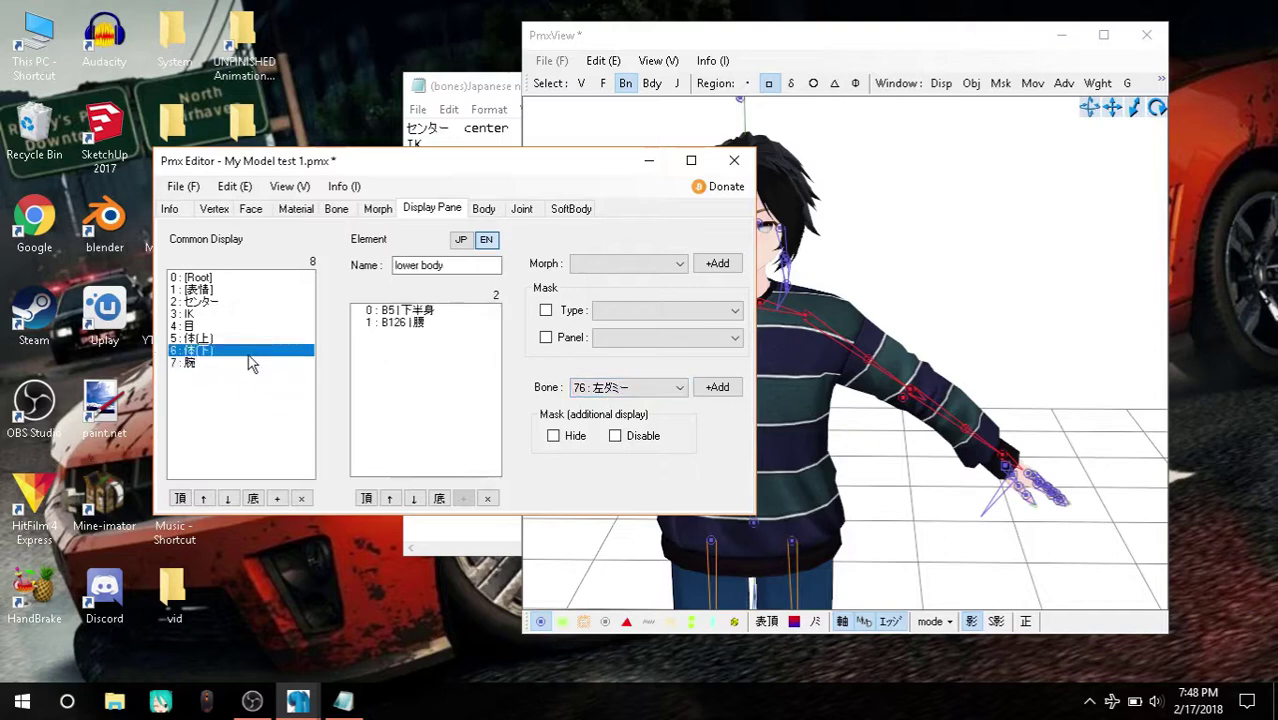
left_click(241, 339)
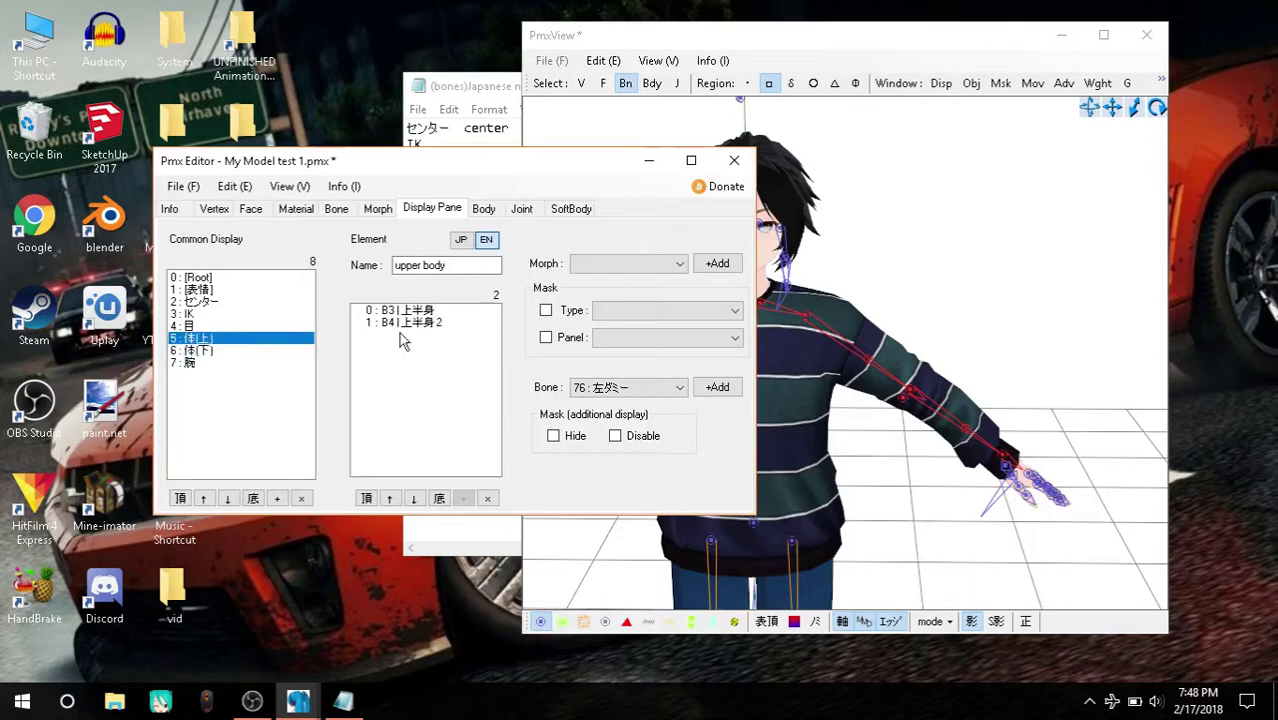
left_click(241, 327)
left_click(225, 314)
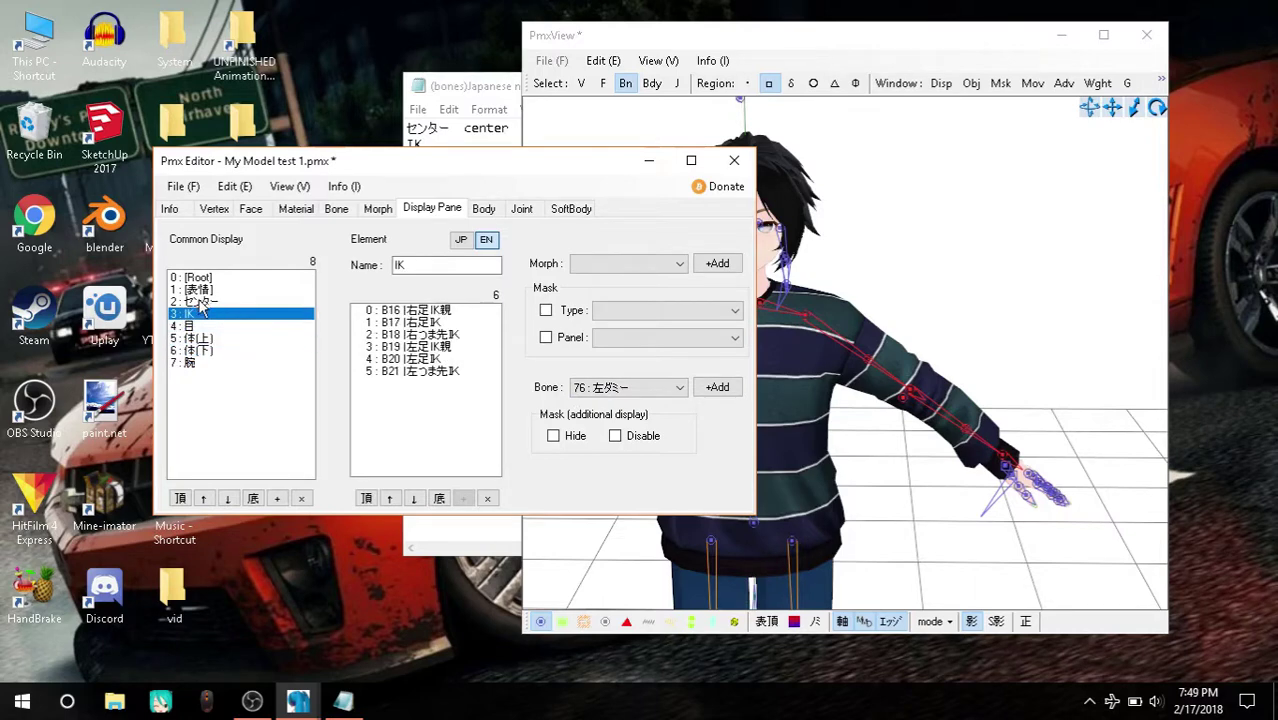
left_click(203, 302)
left_click(211, 289)
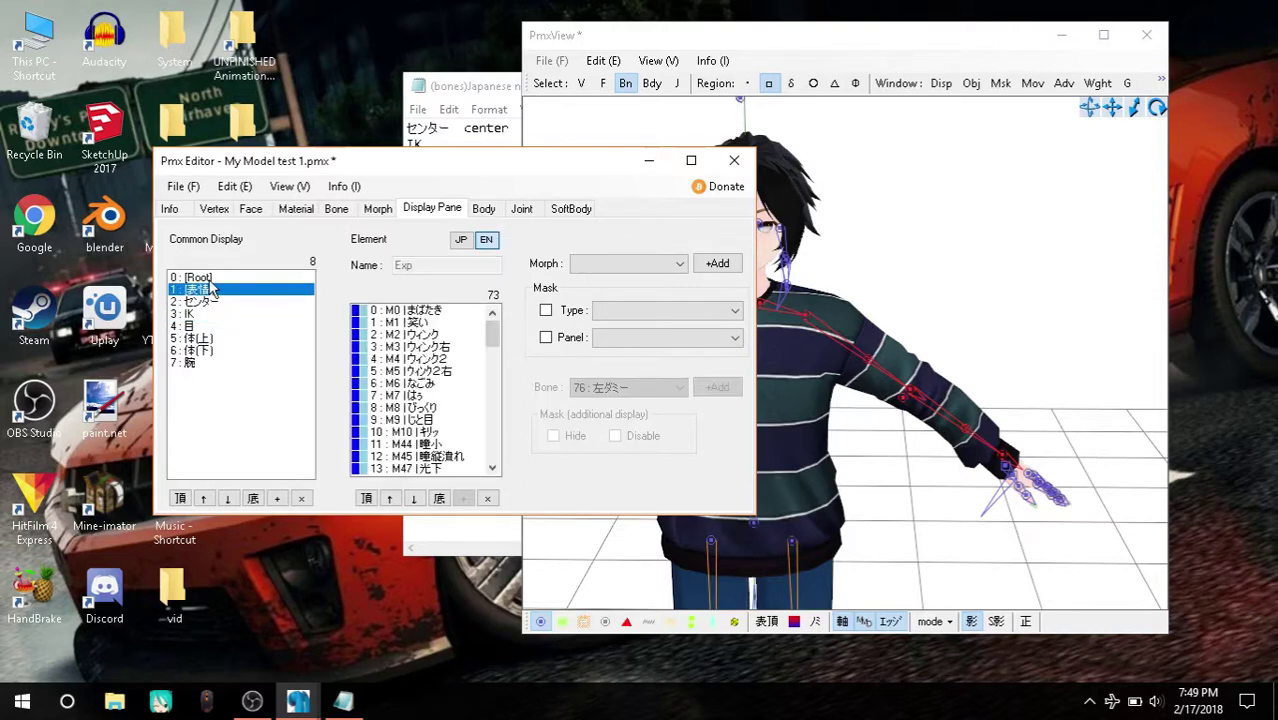
left_click(210, 350)
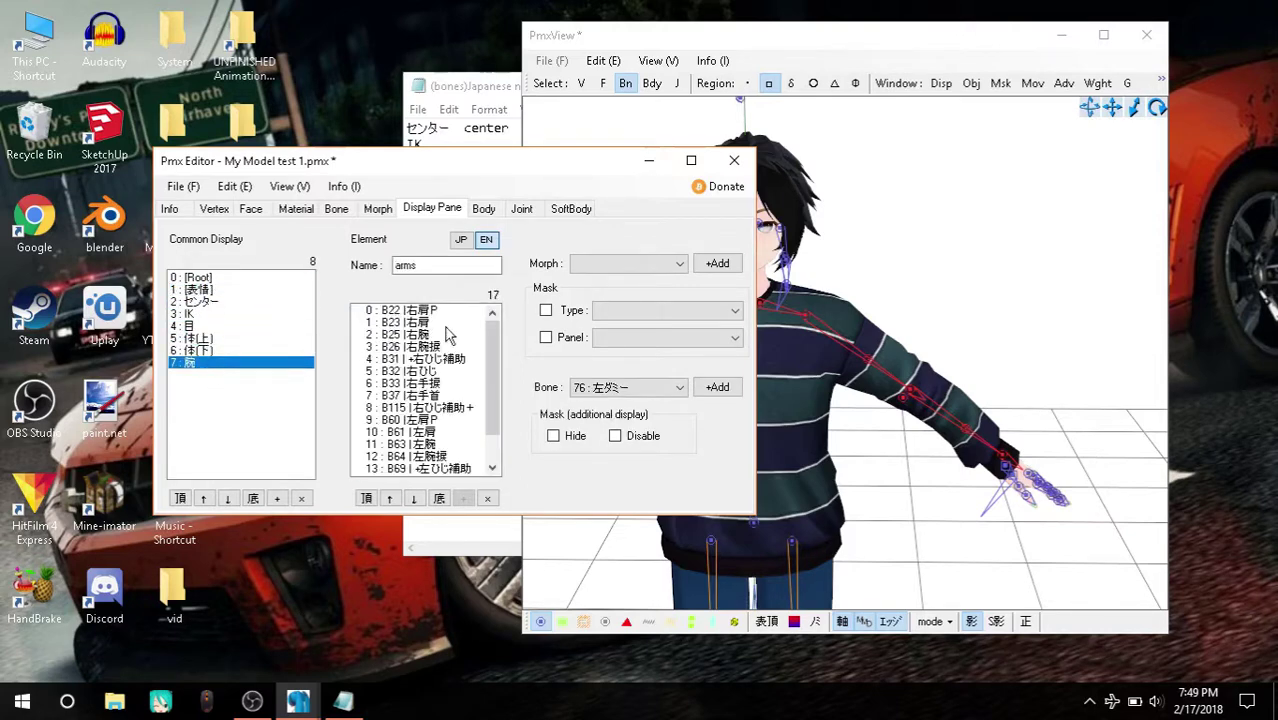
left_click(645, 389)
scroll(627, 210, "up", 3)
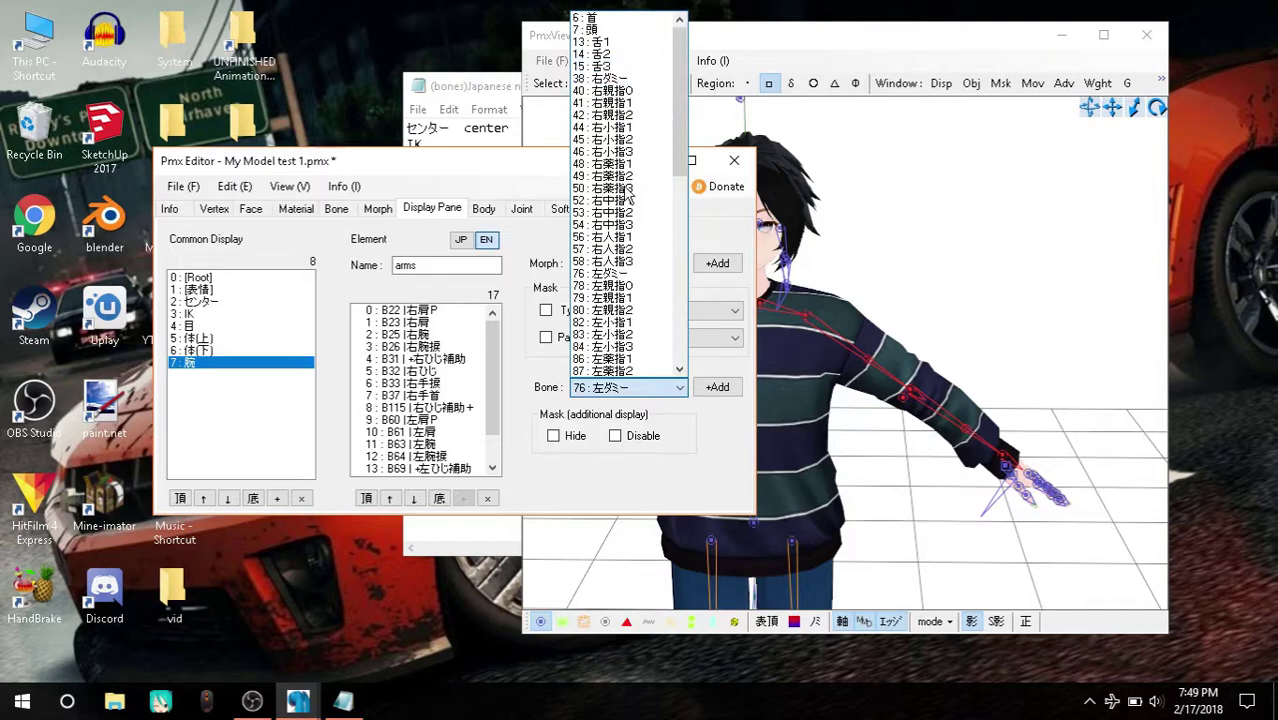
scroll(620, 312, "down", 2)
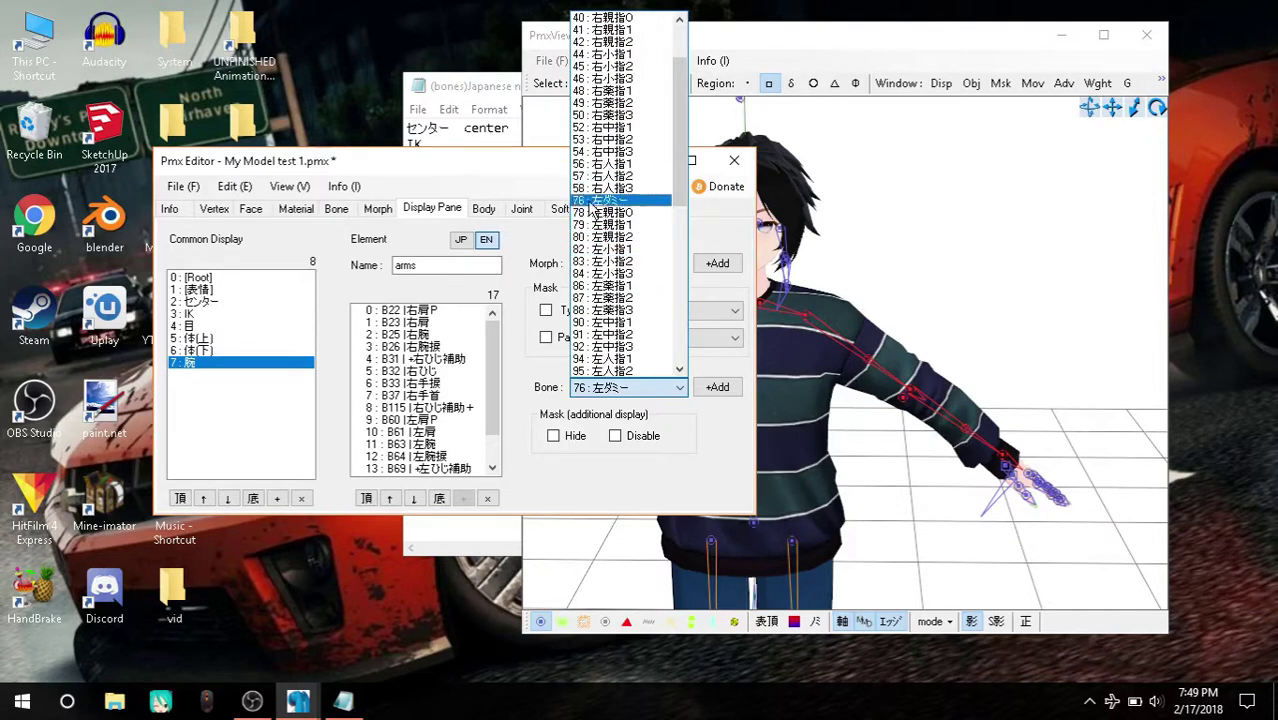
left_click(600, 200)
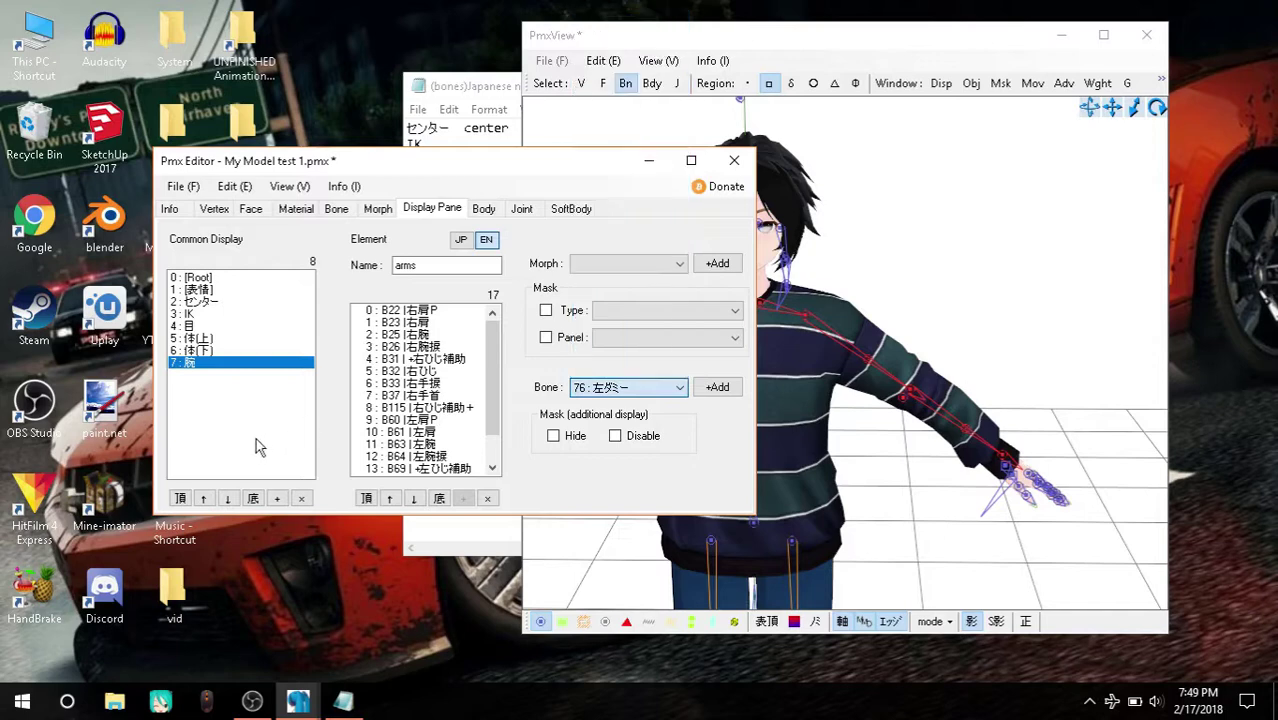
Step: Copy the '指 fingers' line from the Notepad name notes
left_click(490, 90)
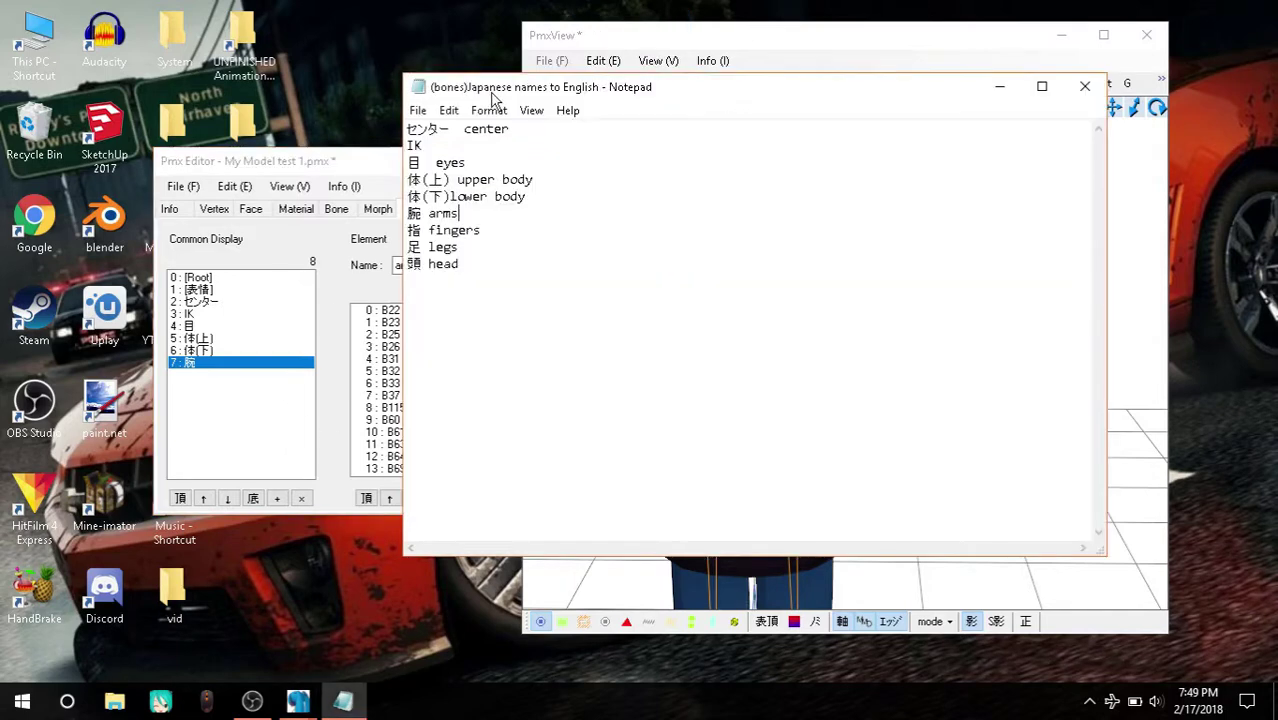
left_click(380, 175)
left_click(915, 50)
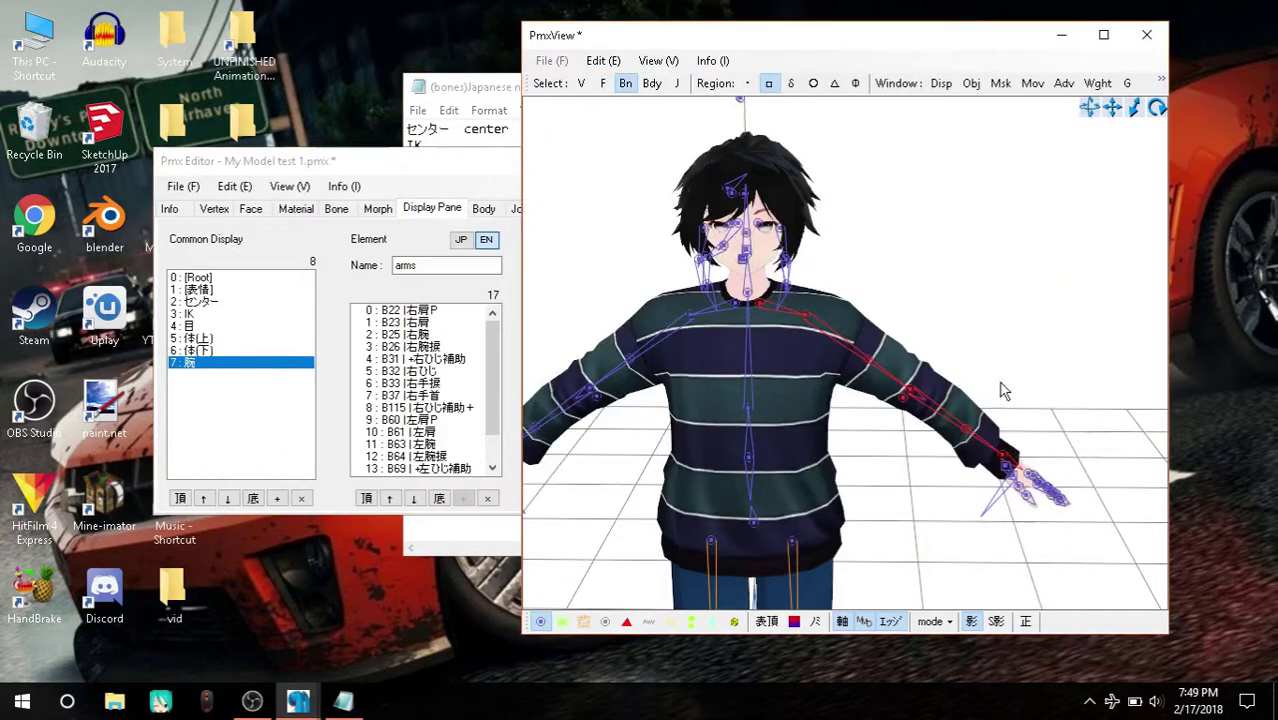
left_click(430, 163)
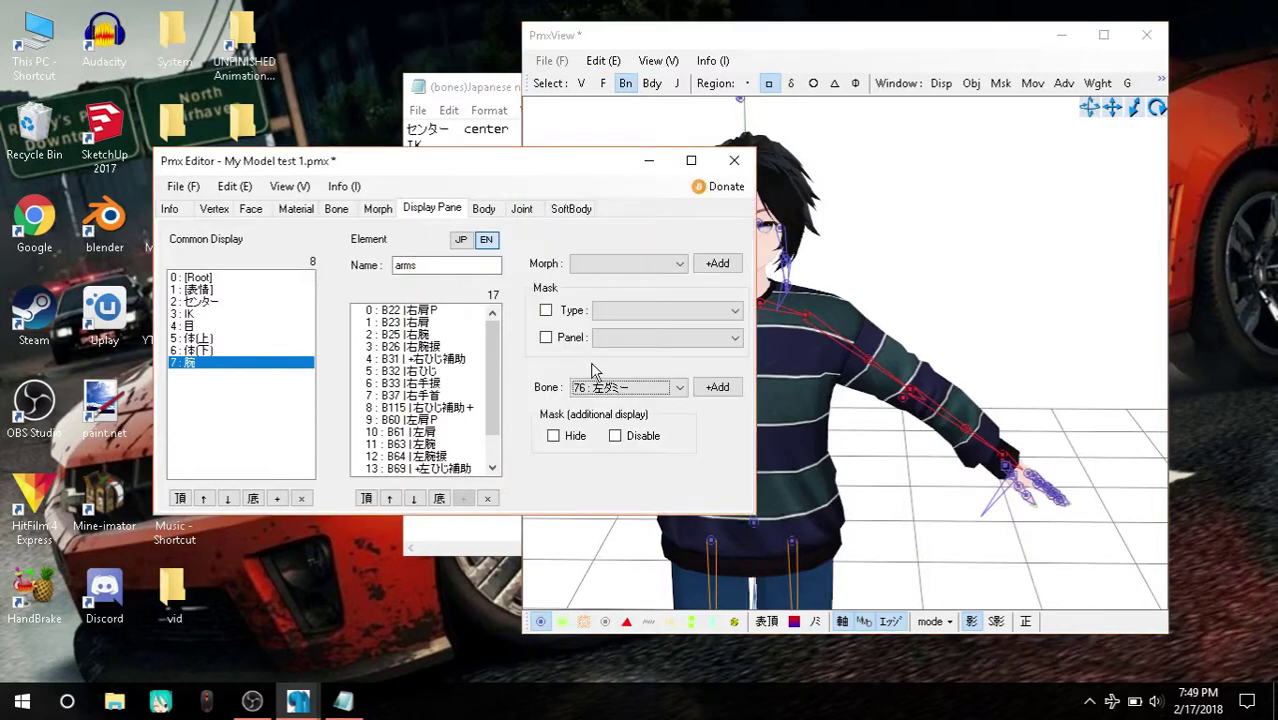
left_click(455, 90)
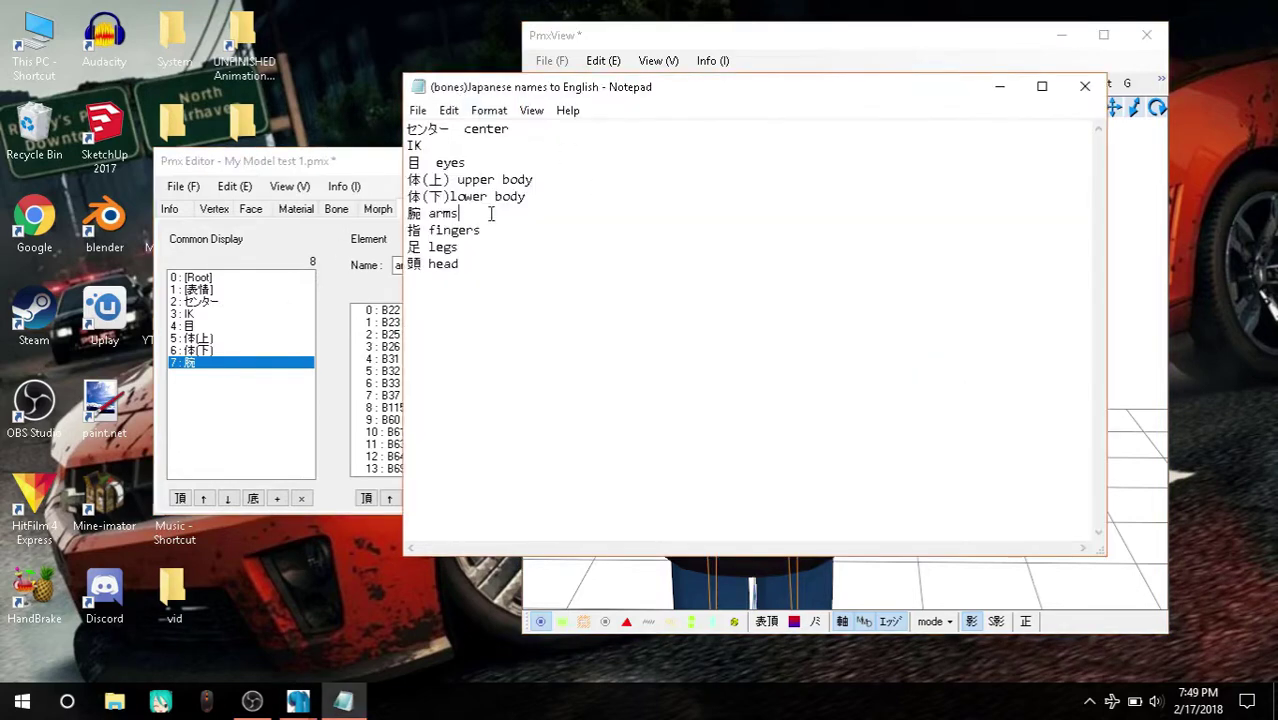
left_click(280, 196)
left_click(847, 45)
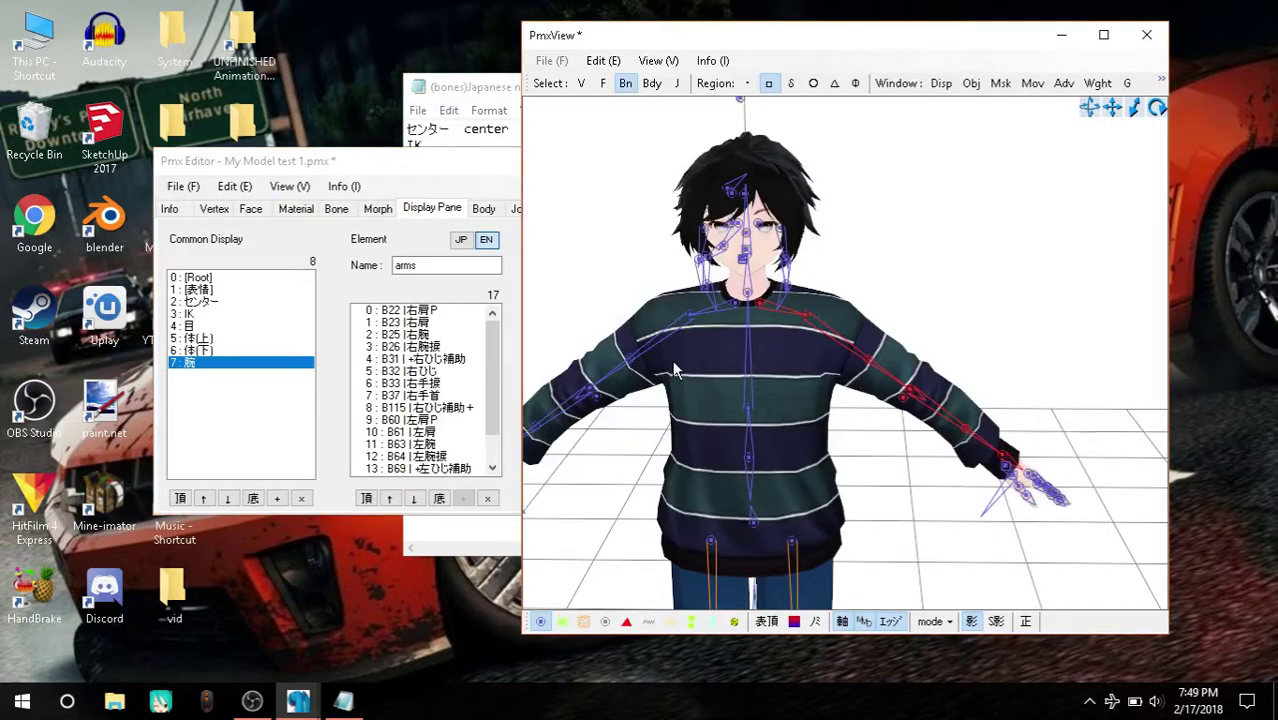
left_click(455, 95)
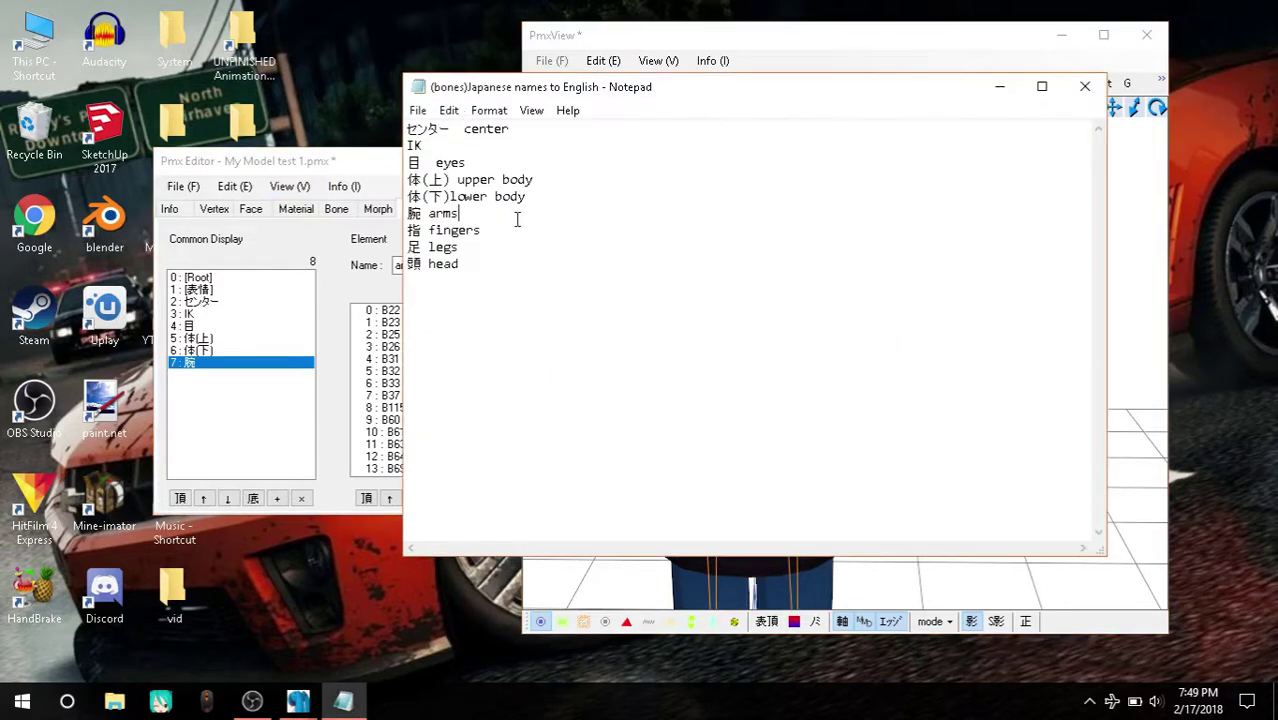
left_click_drag(516, 230, 351, 233)
key("ctrl+c")
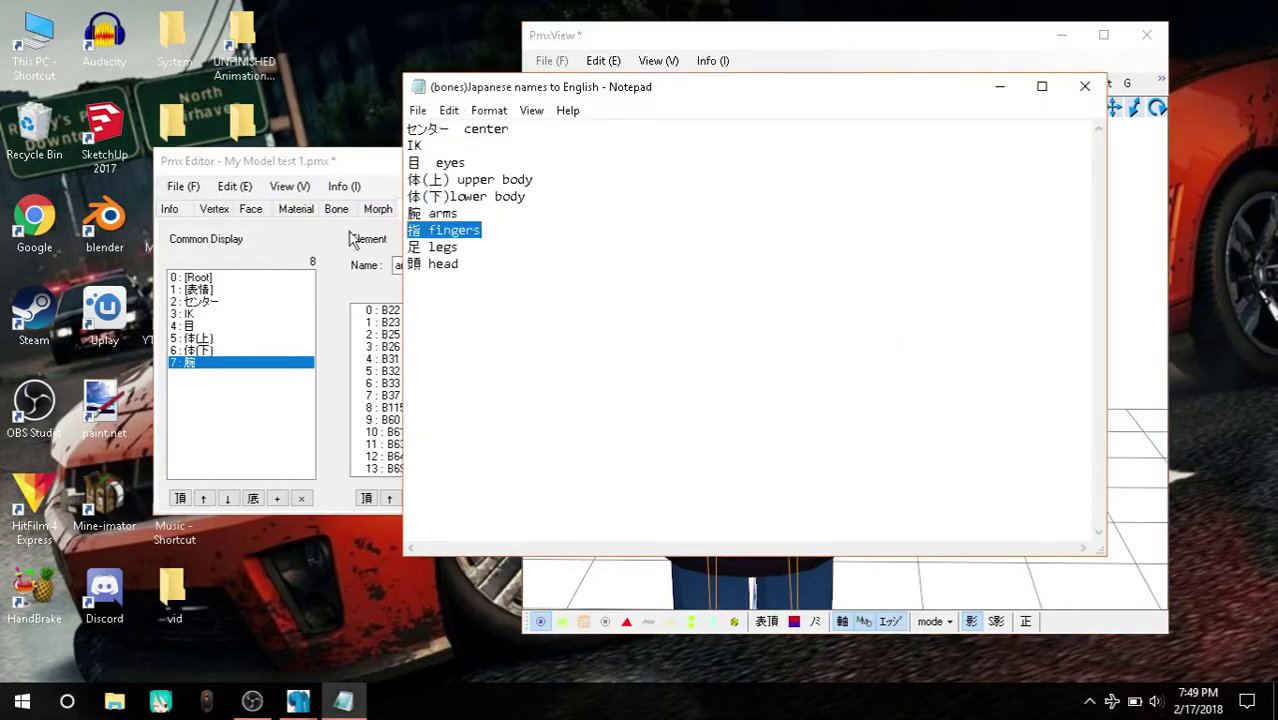
left_click(391, 185)
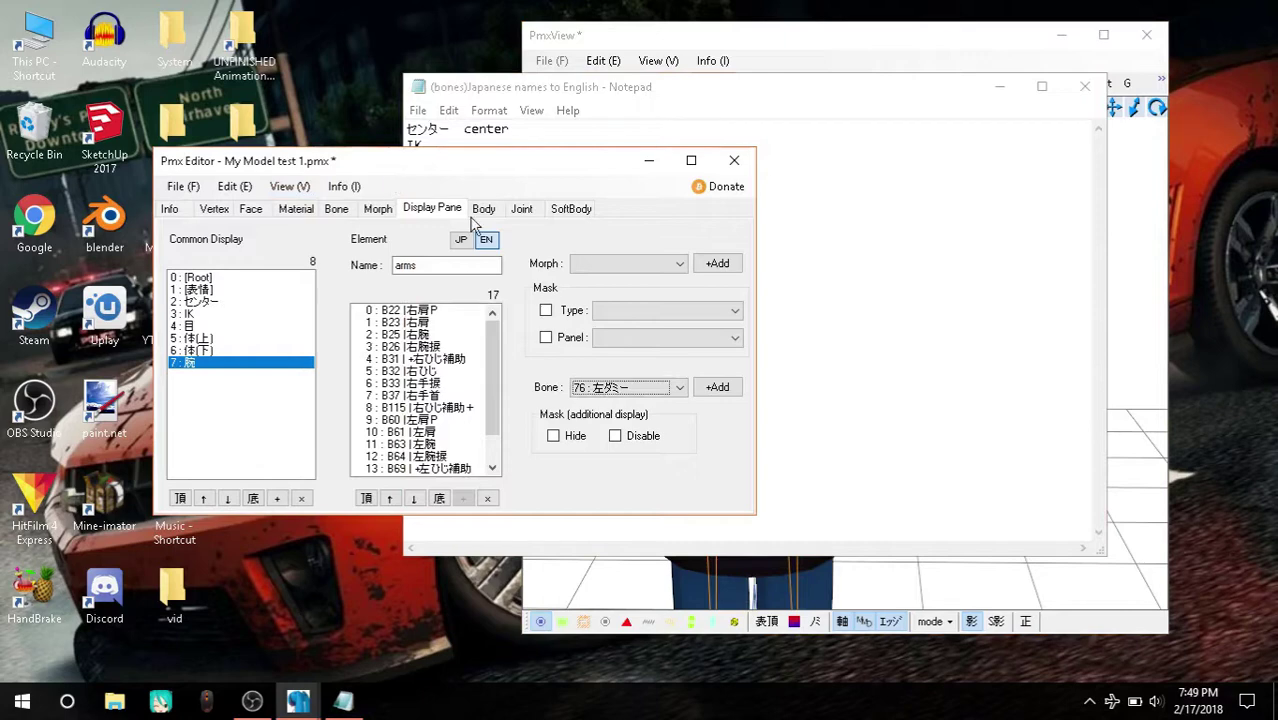
Step: Create a new display group with Japanese name 指 and English name fingers
left_click(277, 498)
left_click(440, 265)
left_click(461, 239)
double_click(453, 268)
key("ctrl+v")
left_click_drag(455, 266, 409, 273)
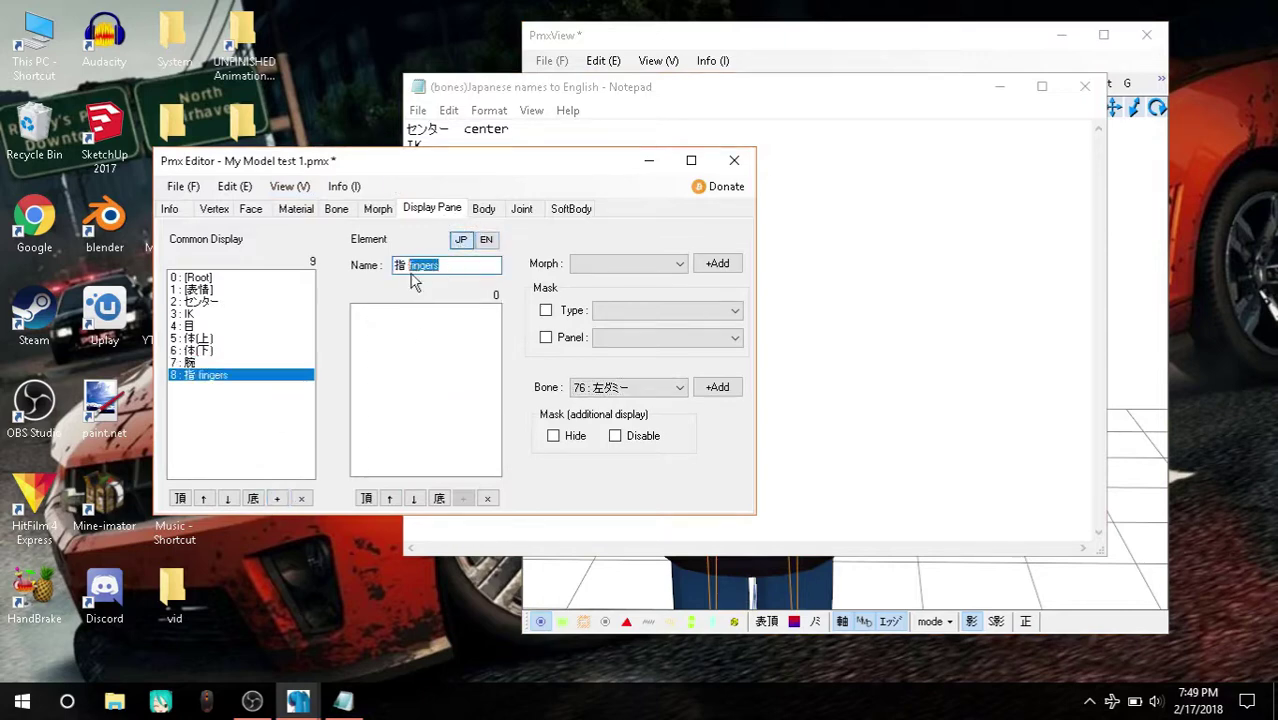
key("ctrl+x")
left_click(486, 240)
left_click(467, 264)
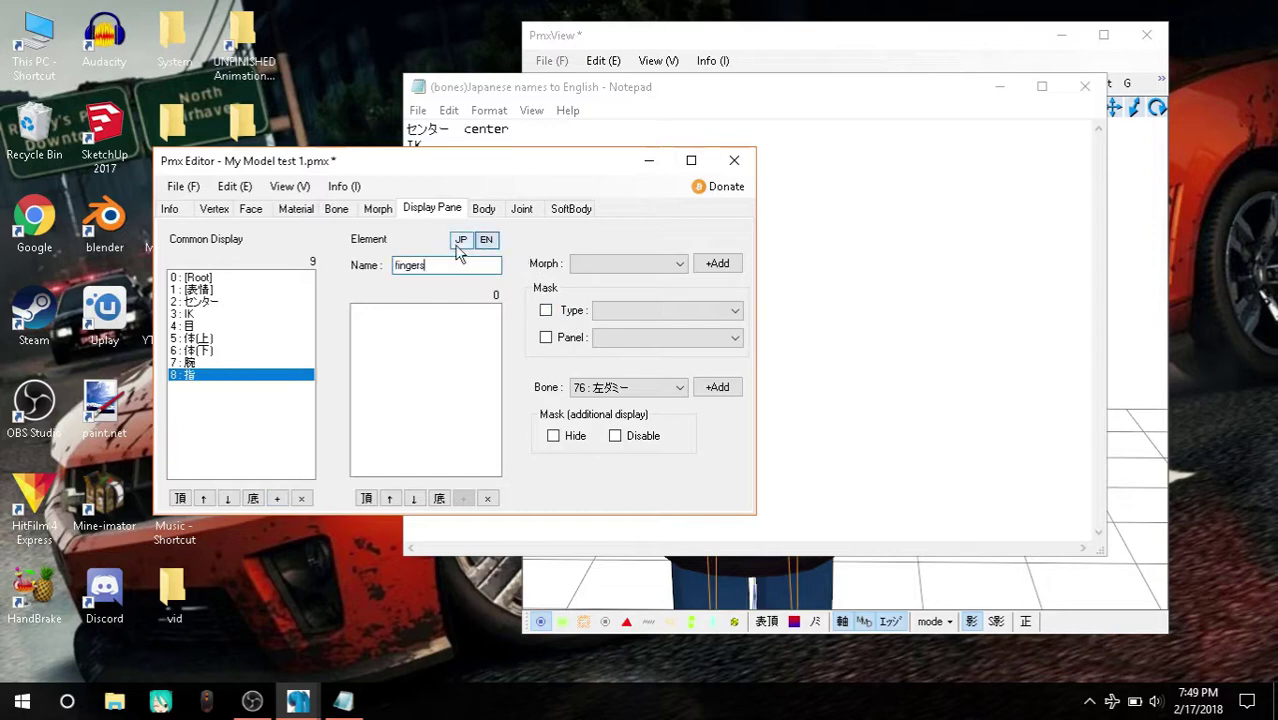
left_click(461, 240)
Step: Box-select the finger bones of both the right and left hands in PmxView
left_click(794, 37)
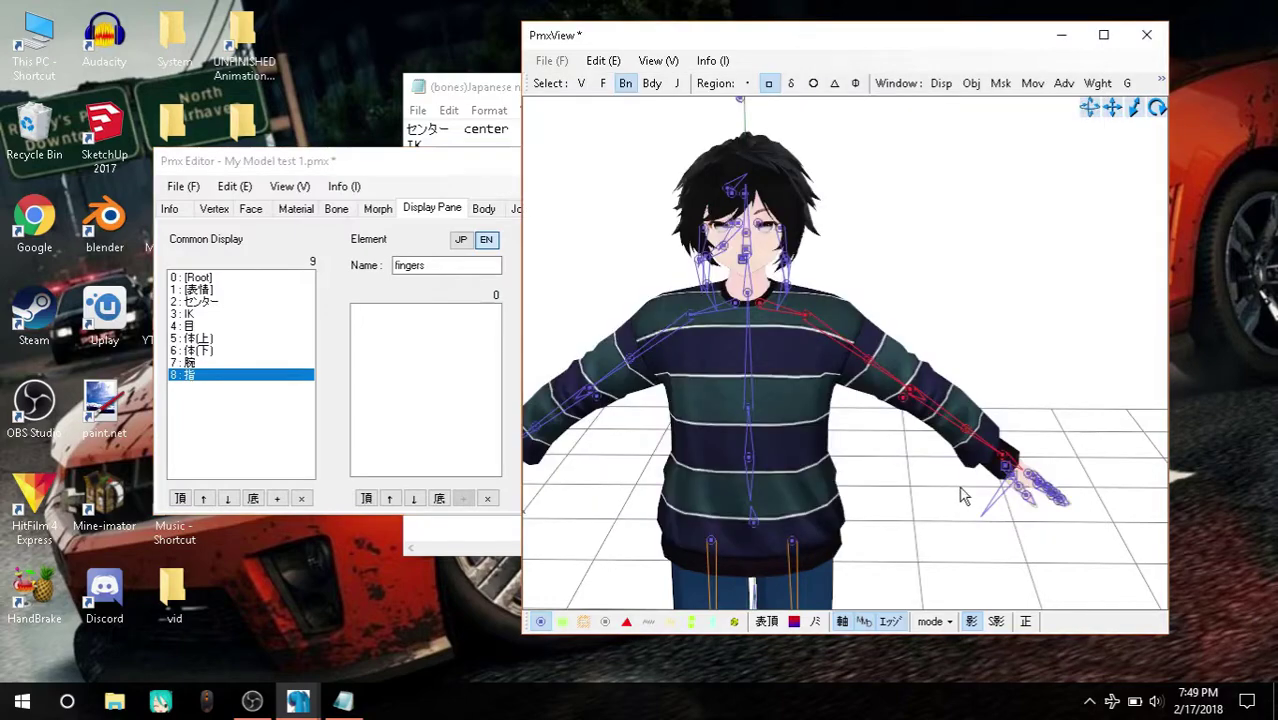
right_click_drag(1060, 452, 1000, 452)
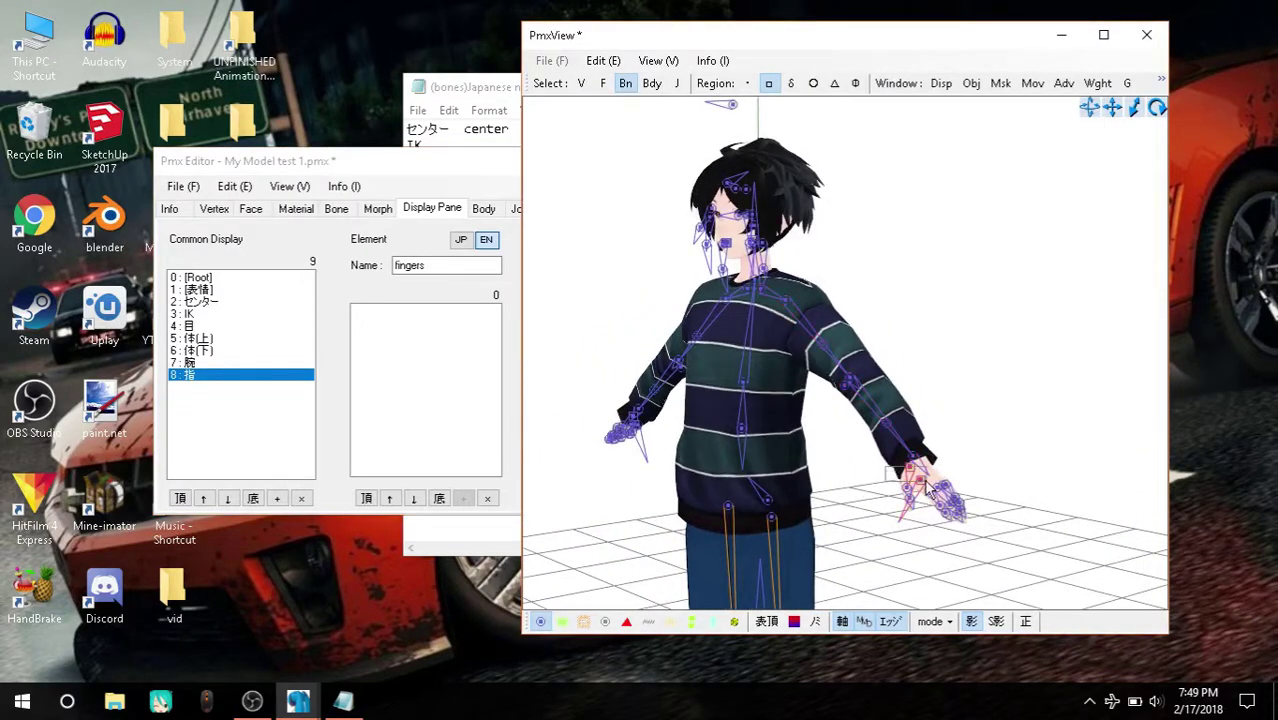
left_click_drag(886, 478, 992, 542)
mouse_move(620, 450)
right_mouse_down()
mouse_move(705, 448)
mouse_move(728, 566)
right_mouse_up()
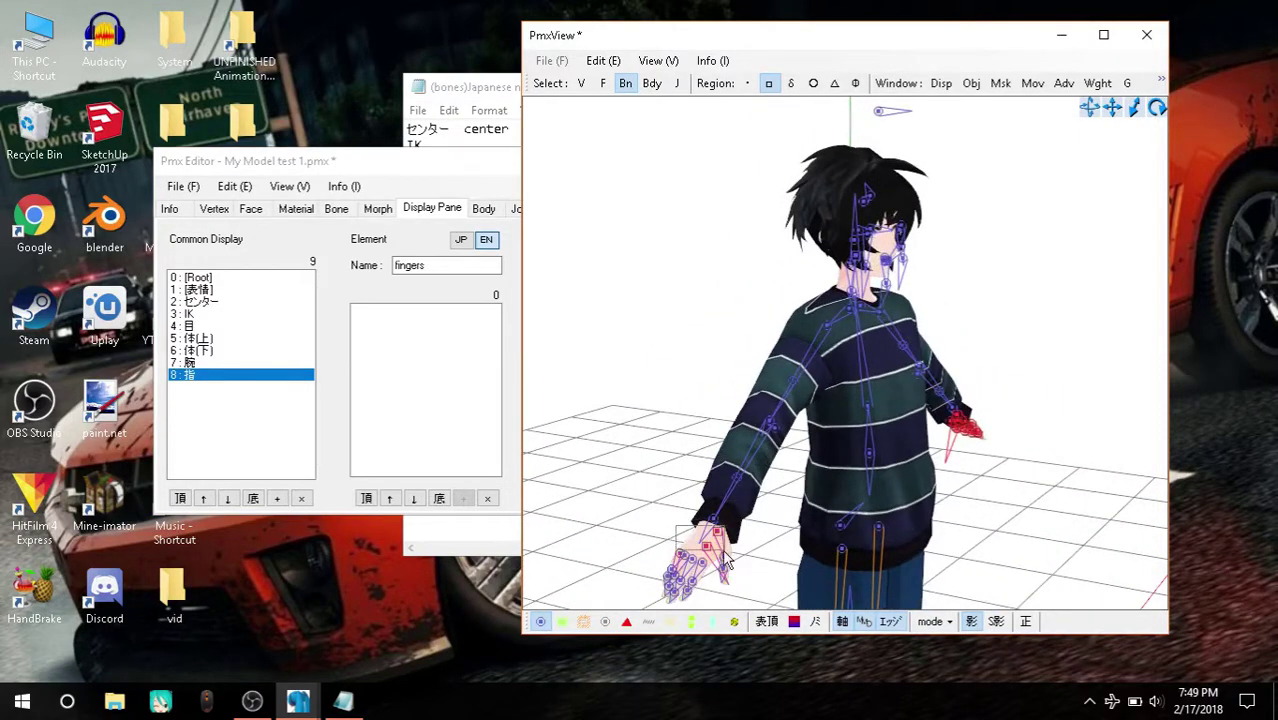
left_click_drag(674, 524, 768, 624)
left_click_drag(623, 560, 708, 614)
left_click(337, 209)
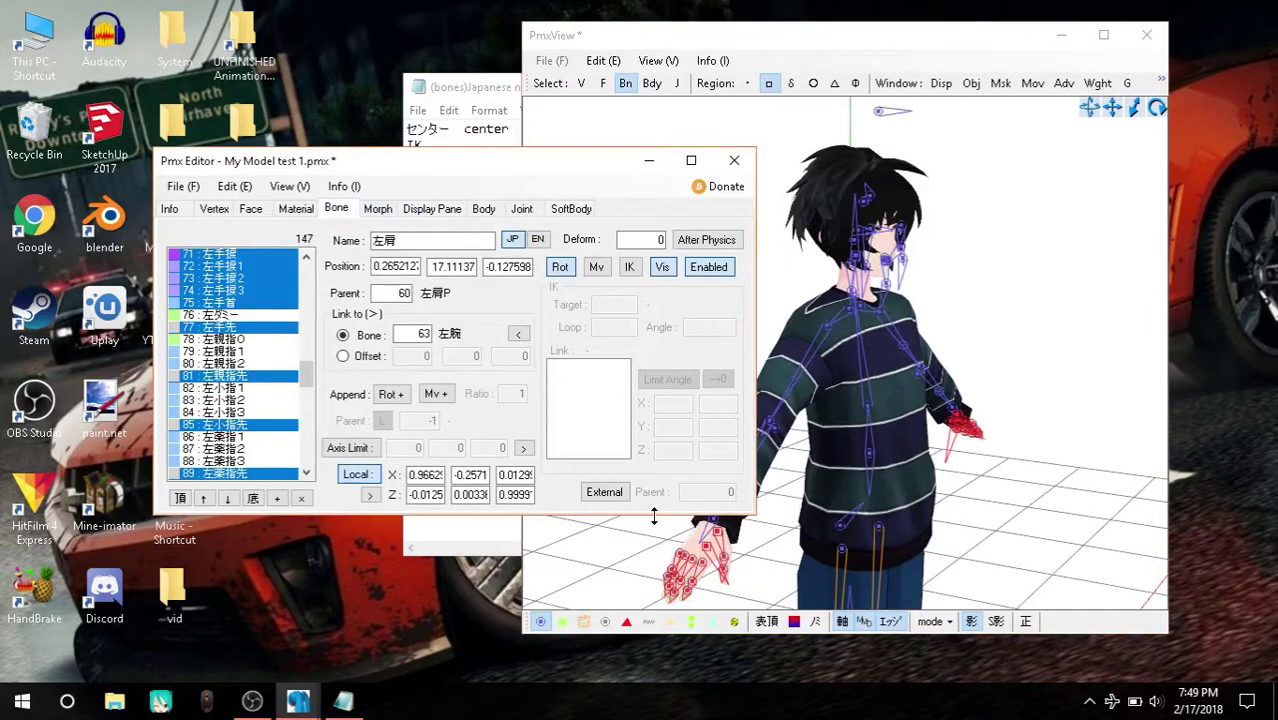
left_click(660, 548)
mouse_move(660, 548)
left_mouse_down()
mouse_move(735, 568)
mouse_move(750, 595)
left_mouse_up()
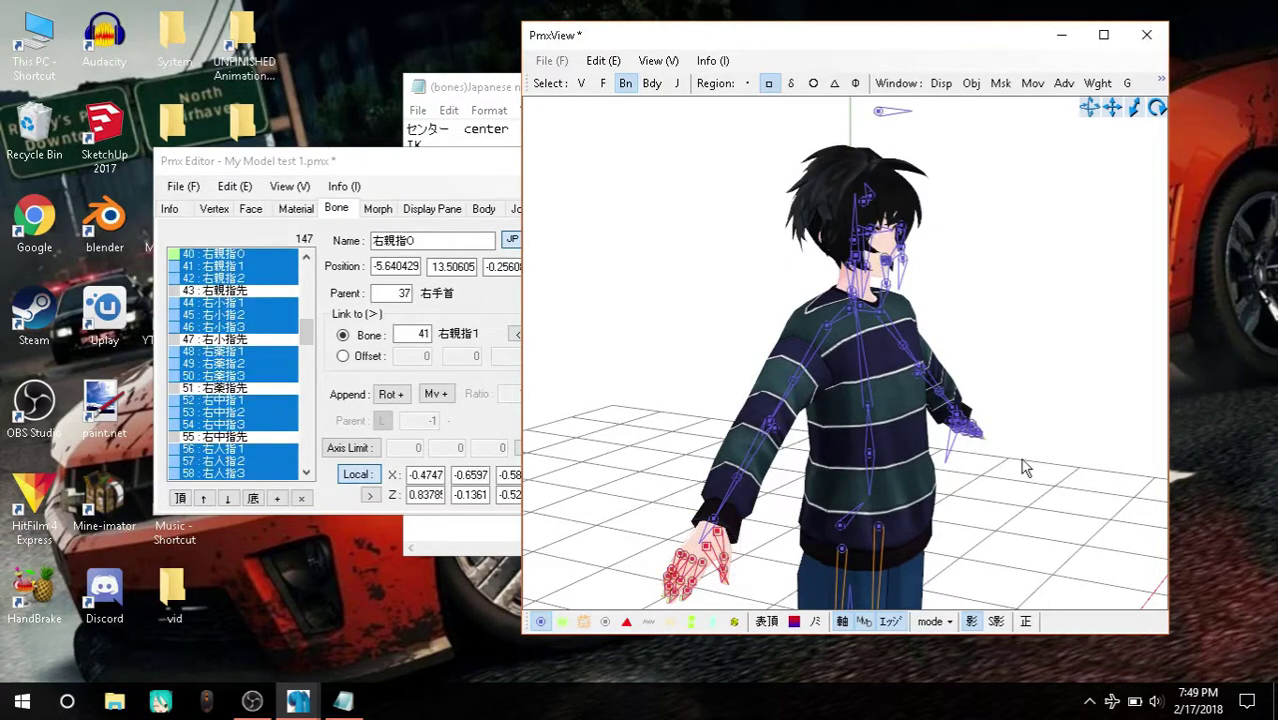
mouse_move(1027, 466)
right_mouse_down()
mouse_move(919, 462)
mouse_move(940, 480)
mouse_move(893, 497)
right_mouse_up()
left_click_drag(870, 540, 995, 610)
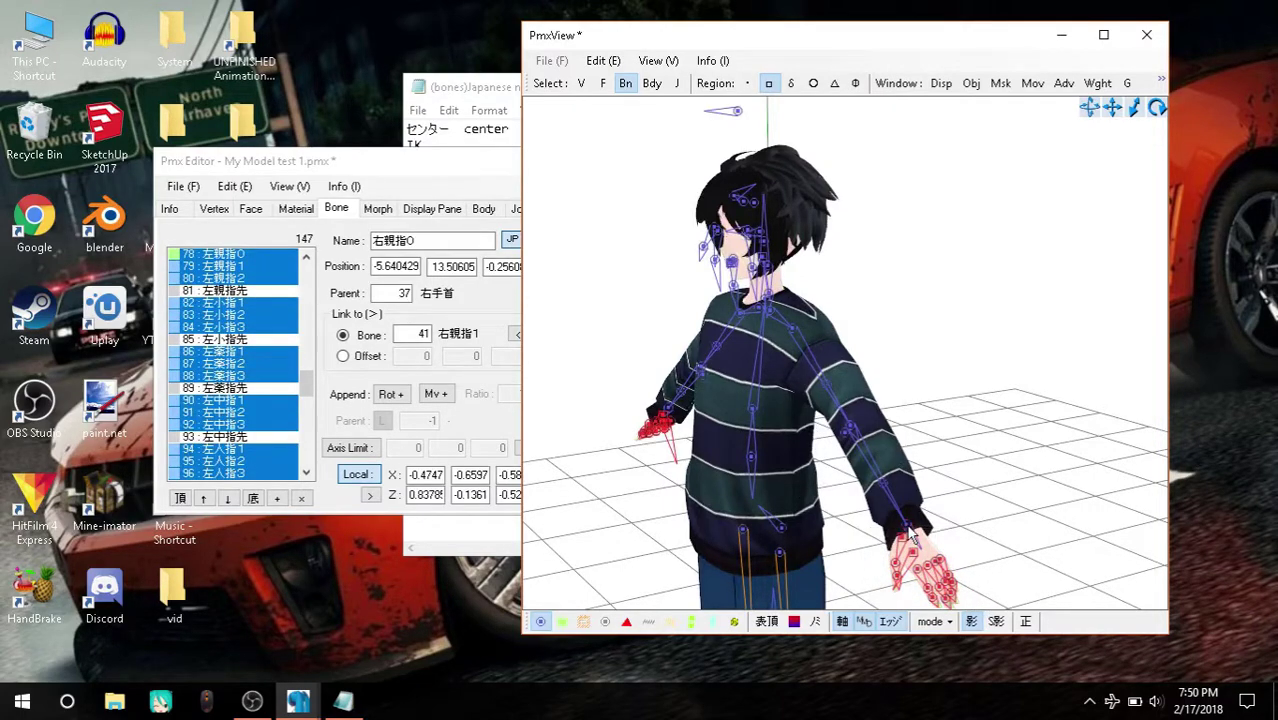
left_click(372, 178)
scroll(208, 340, "up", 5)
scroll(208, 340, "up", 5)
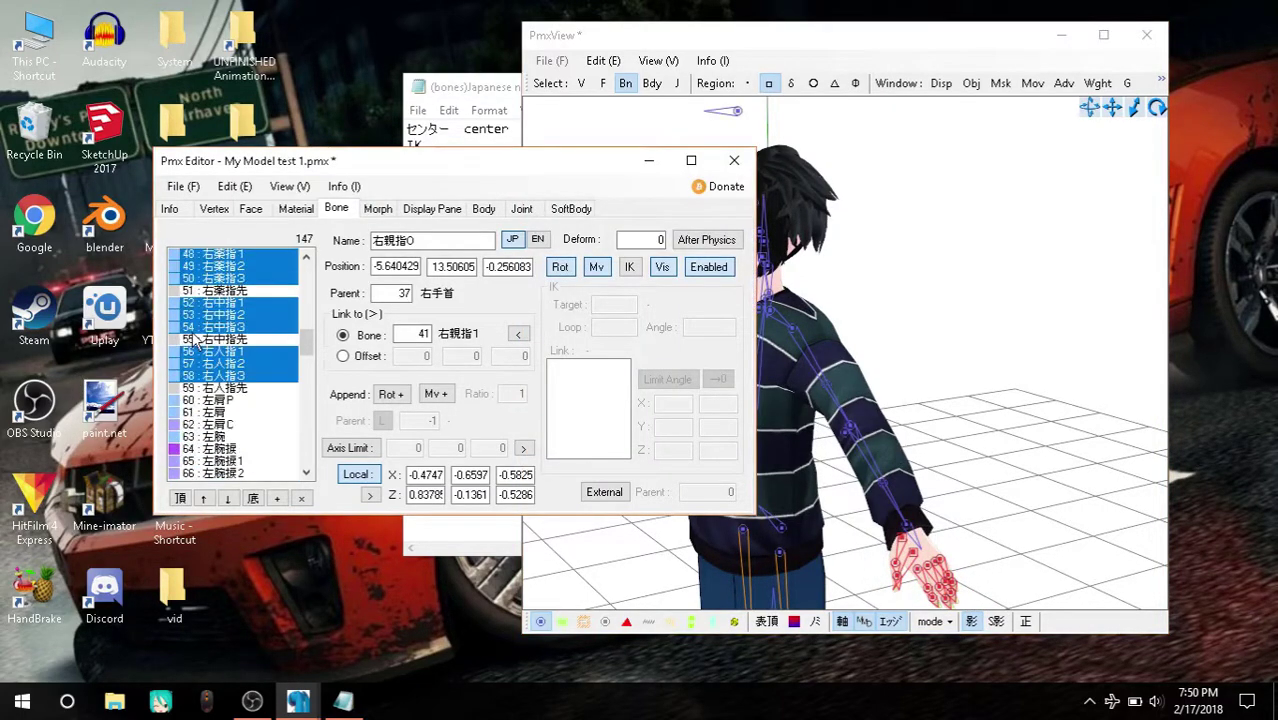
scroll(208, 340, "up", 5)
scroll(208, 340, "up", 5)
scroll(210, 340, "down", 5)
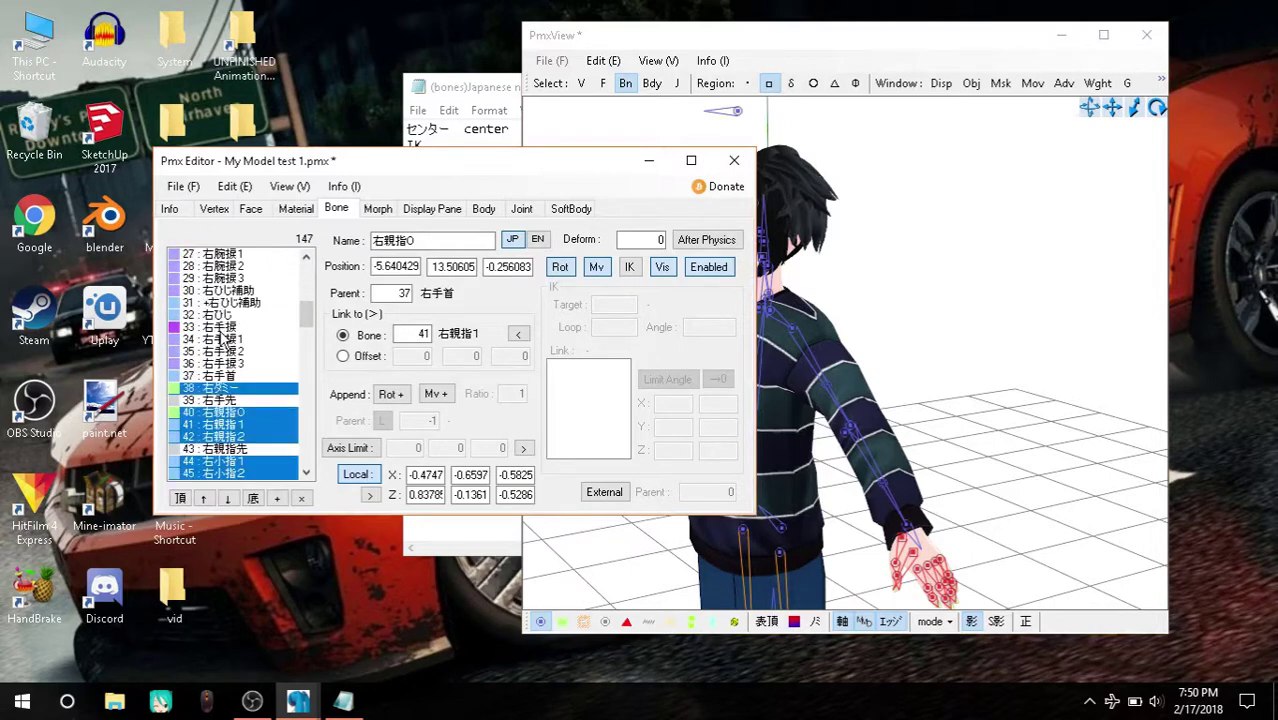
scroll(222, 340, "down", 5)
scroll(222, 340, "down", 1)
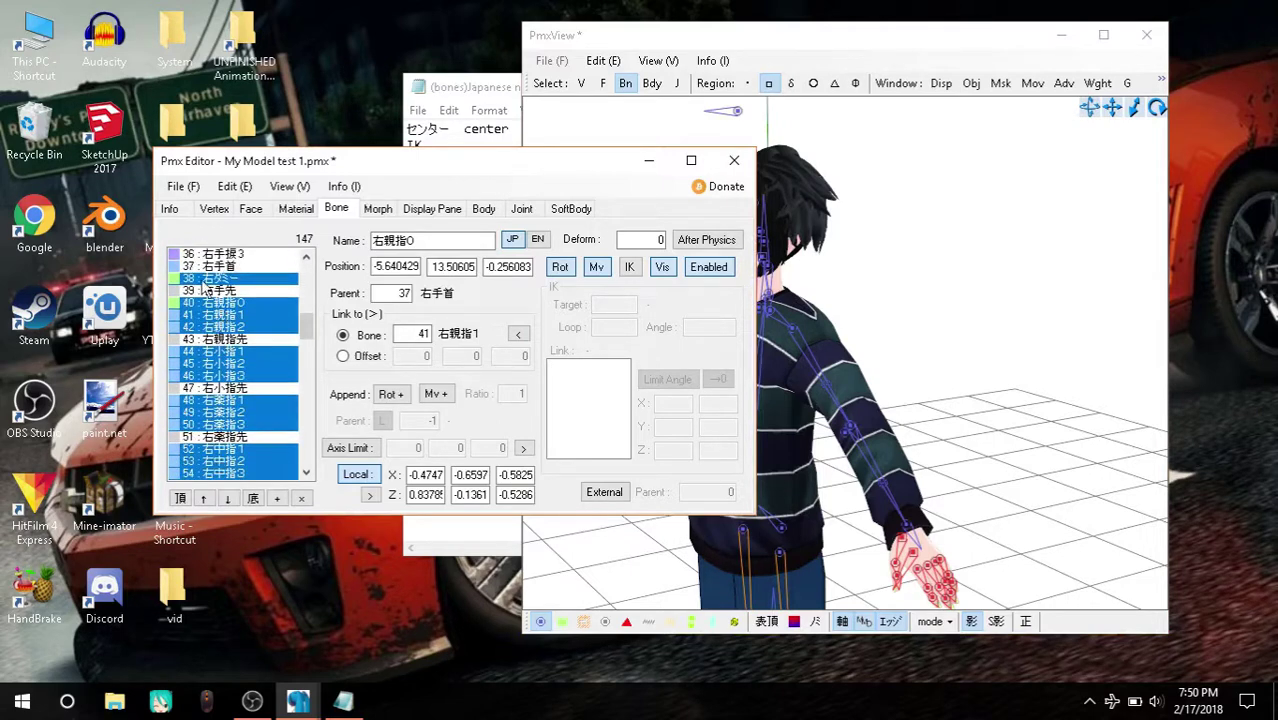
Step: Add the first batch of selected finger bones to the 指 fingers group
left_click(430, 208)
left_click(334, 210)
left_click(430, 208)
left_click(645, 387)
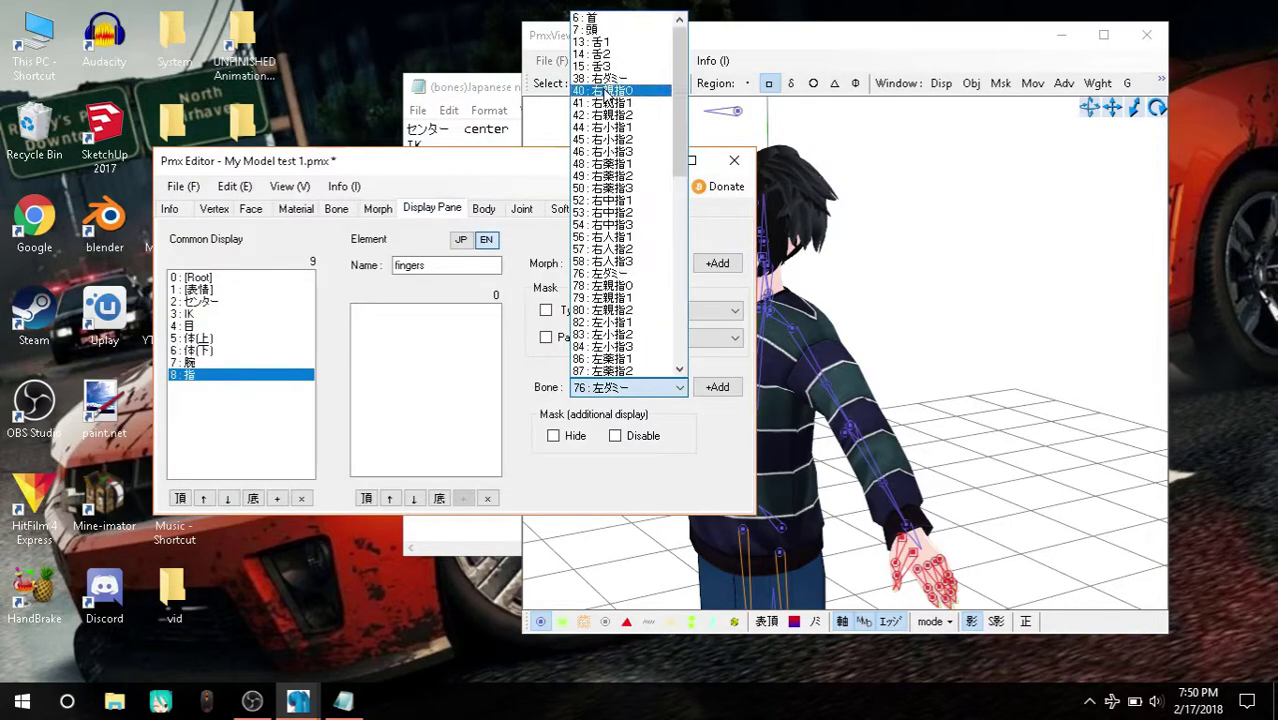
left_click(612, 115)
left_click(336, 208)
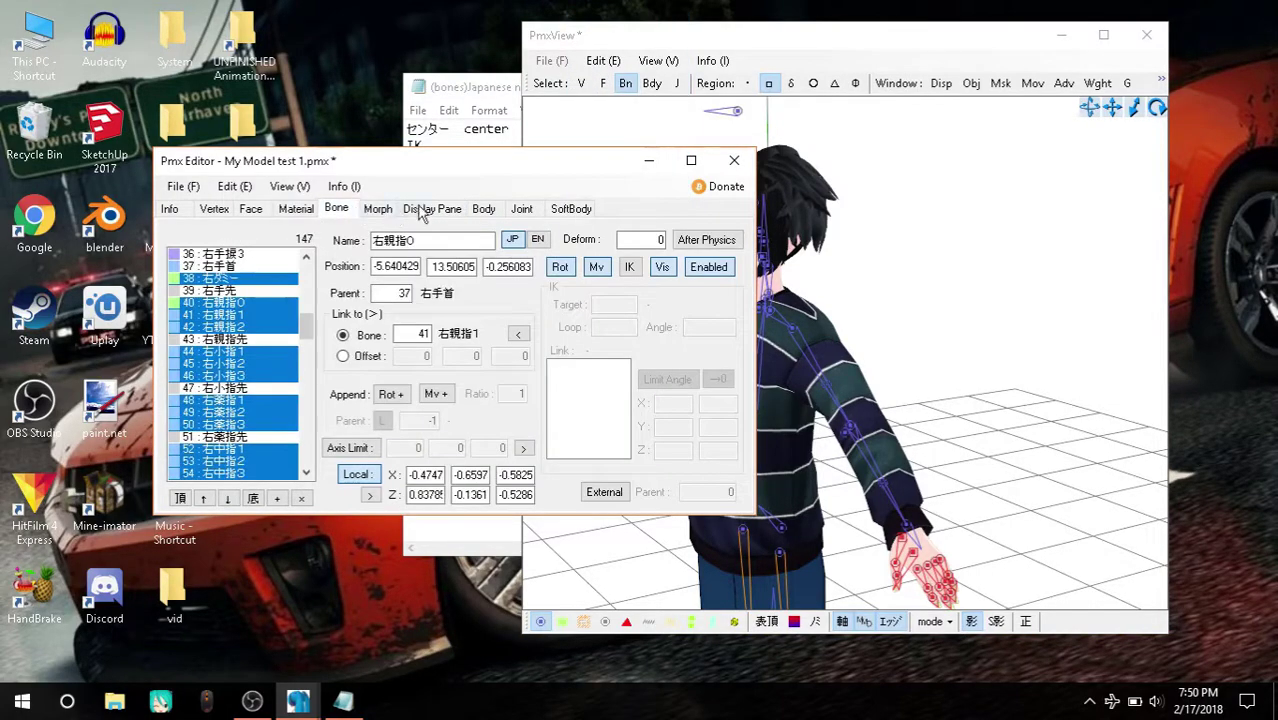
left_click(430, 208)
left_click(718, 390)
left_click(336, 208)
left_click(430, 208)
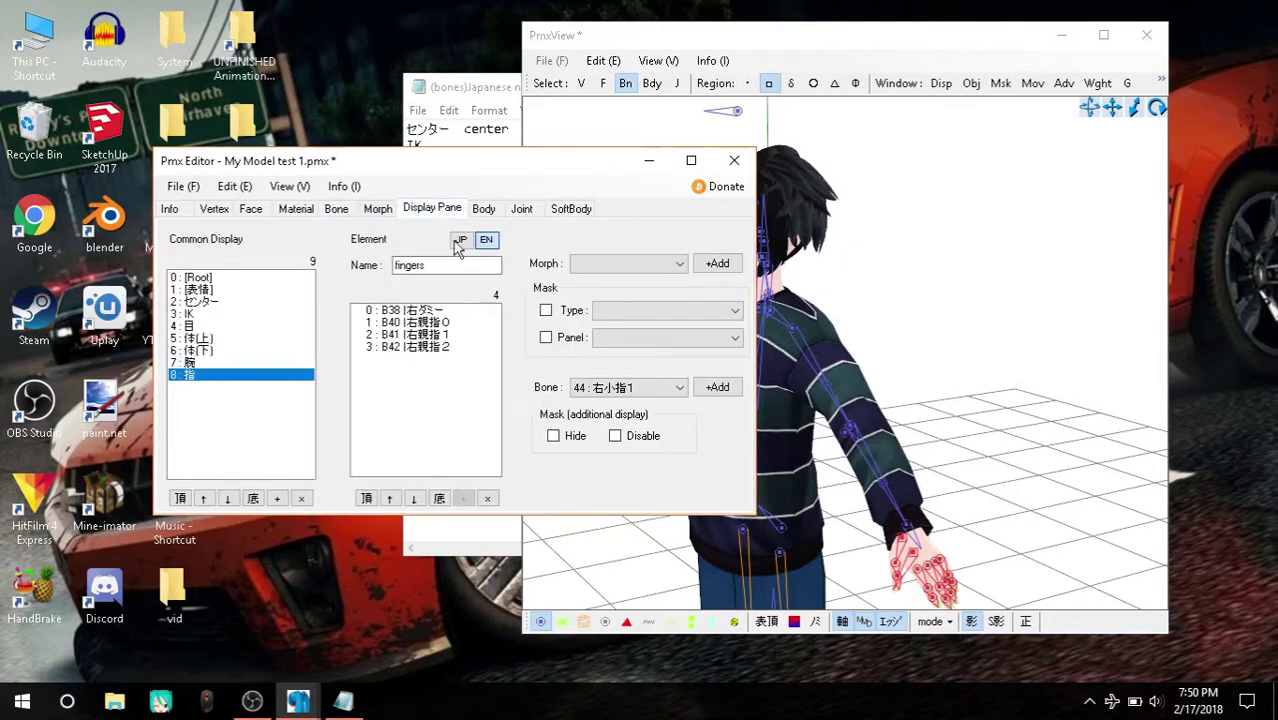
left_click(726, 390)
left_click(336, 208)
left_click(212, 420)
left_click(430, 208)
left_click(724, 390)
left_click(336, 208)
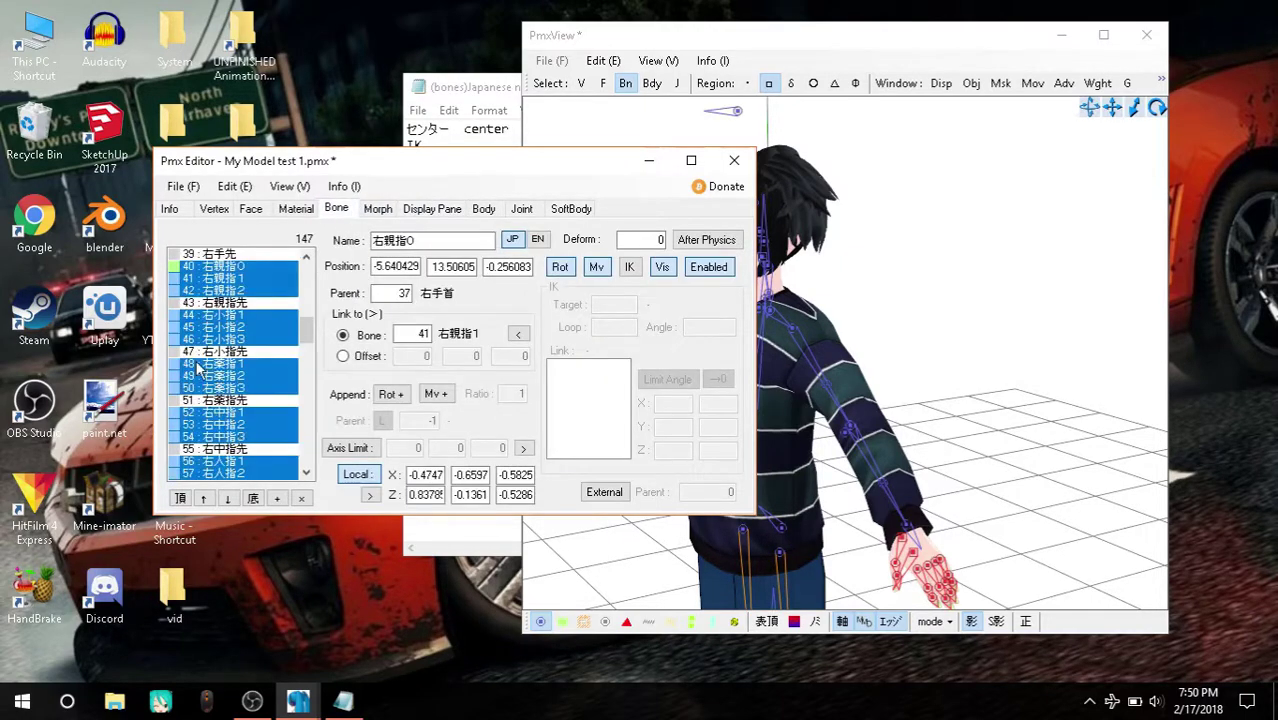
left_click(432, 209)
left_click(336, 208)
left_click(190, 425)
left_click(432, 208)
left_click(718, 387)
left_click(336, 208)
scroll(196, 365, "down", 1)
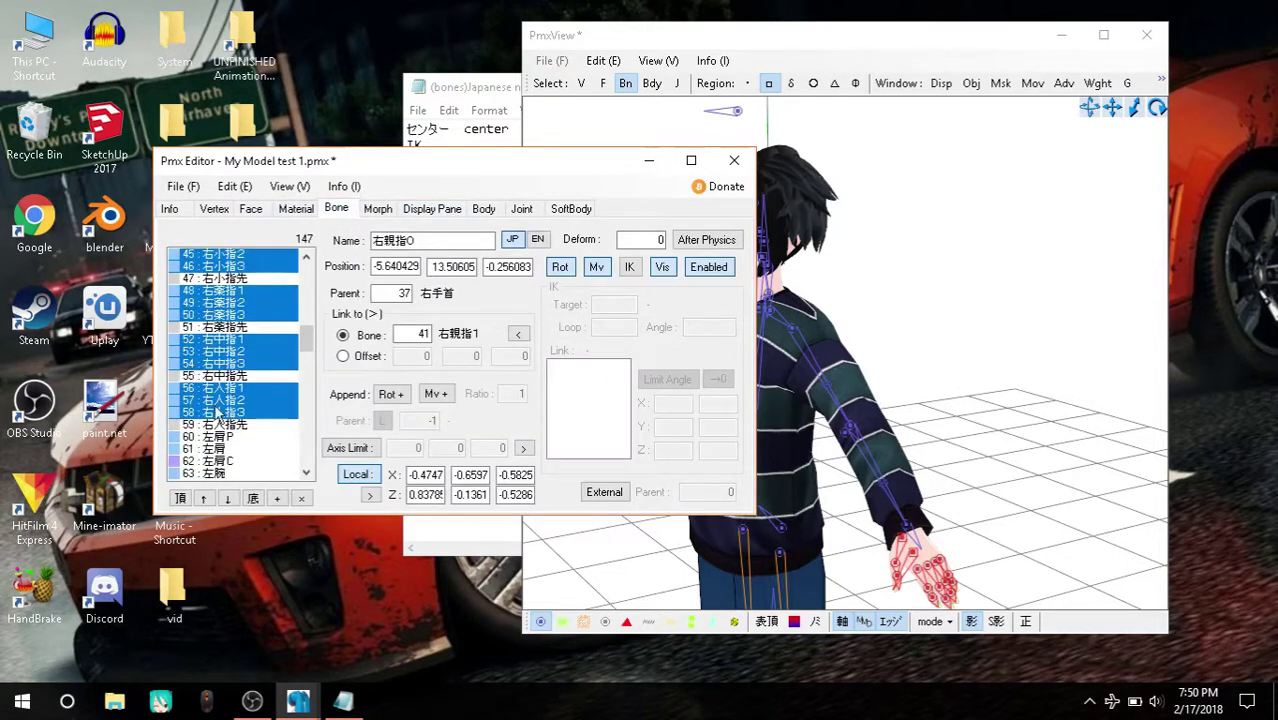
Step: Add the remaining finger bones, including the left hand's, bringing 指 to 29 bones
left_click(432, 208)
left_click(718, 387)
left_click(336, 208)
scroll(248, 357, "down", 8)
scroll(248, 357, "down", 2)
left_click(432, 208)
left_click(718, 387)
left_click(336, 208)
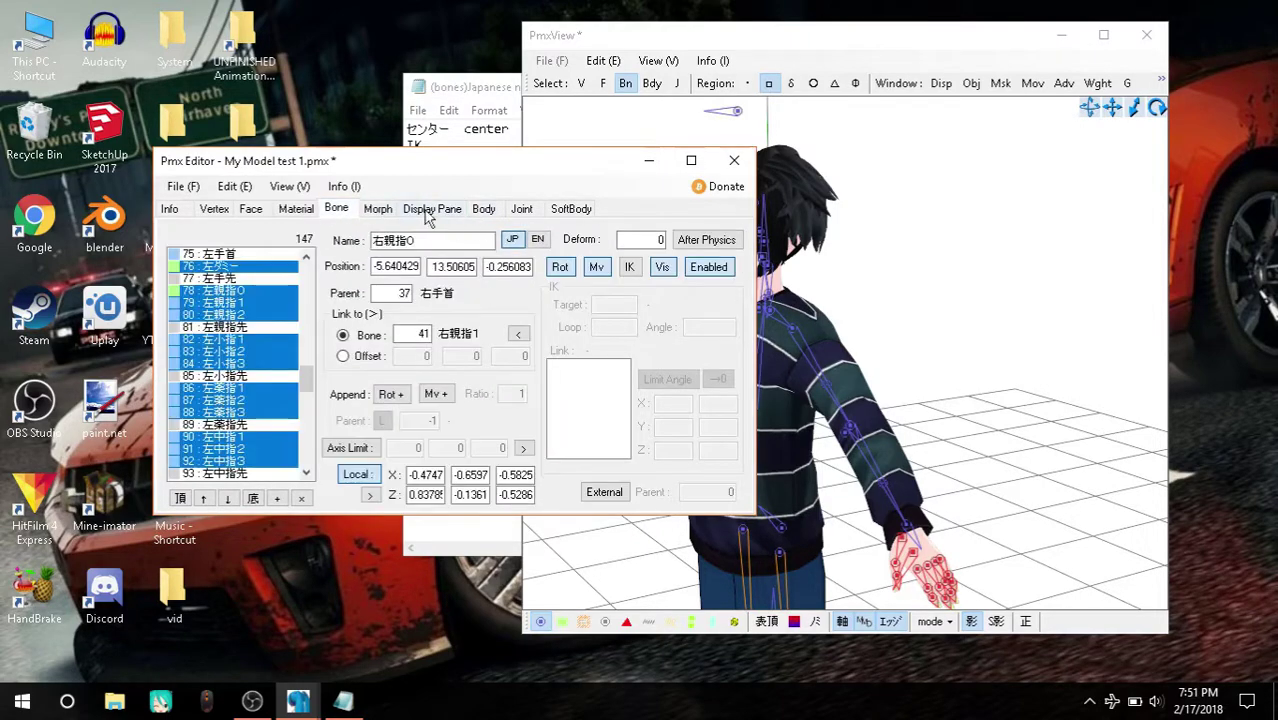
left_click(427, 210)
left_click(718, 387)
left_click(345, 208)
left_click(432, 208)
left_click(720, 388)
left_click(336, 208)
left_click(432, 208)
left_click(718, 387)
left_click(336, 208)
scroll(197, 434, "down", 2)
left_click(432, 208)
left_click(718, 387)
left_click(336, 208)
left_click(432, 208)
left_click(718, 387)
left_click(336, 208)
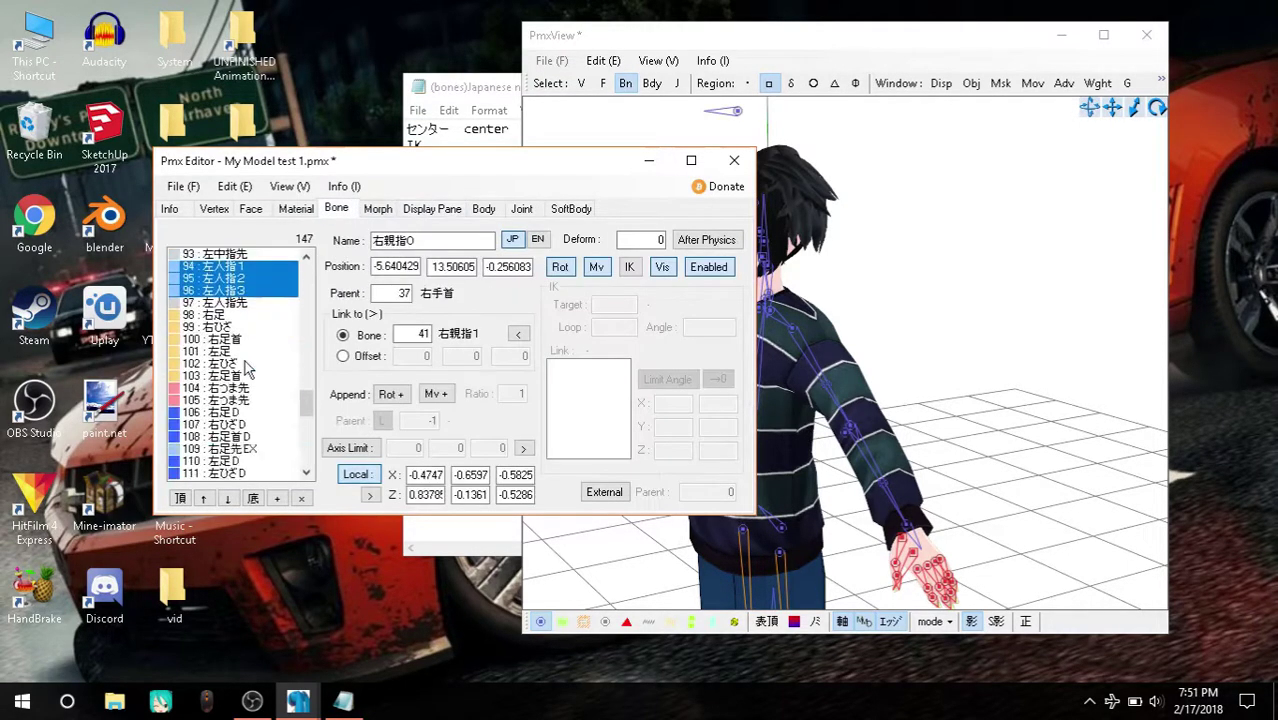
scroll(247, 370, "down", 10)
Step: Copy the '足 legs' line from the Notepad name notes
left_click(513, 95)
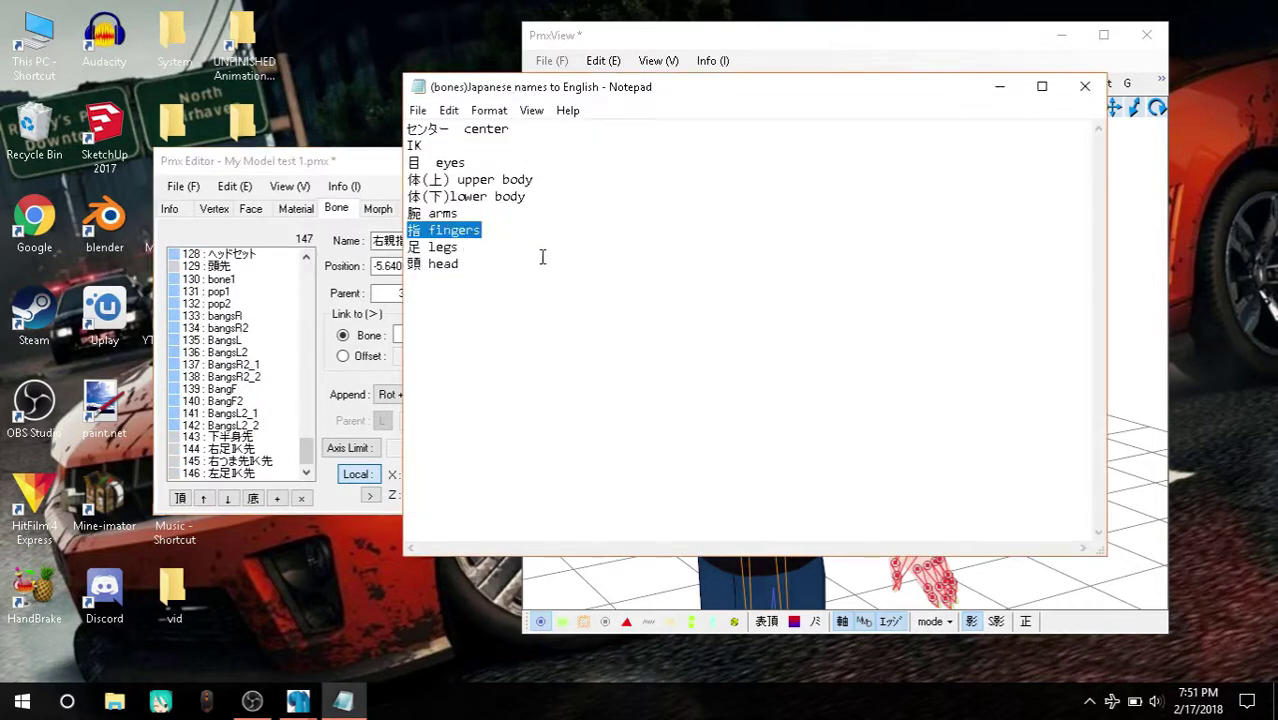
left_click_drag(542, 250, 310, 249)
left_click_drag(486, 245, 357, 245)
key("ctrl+c")
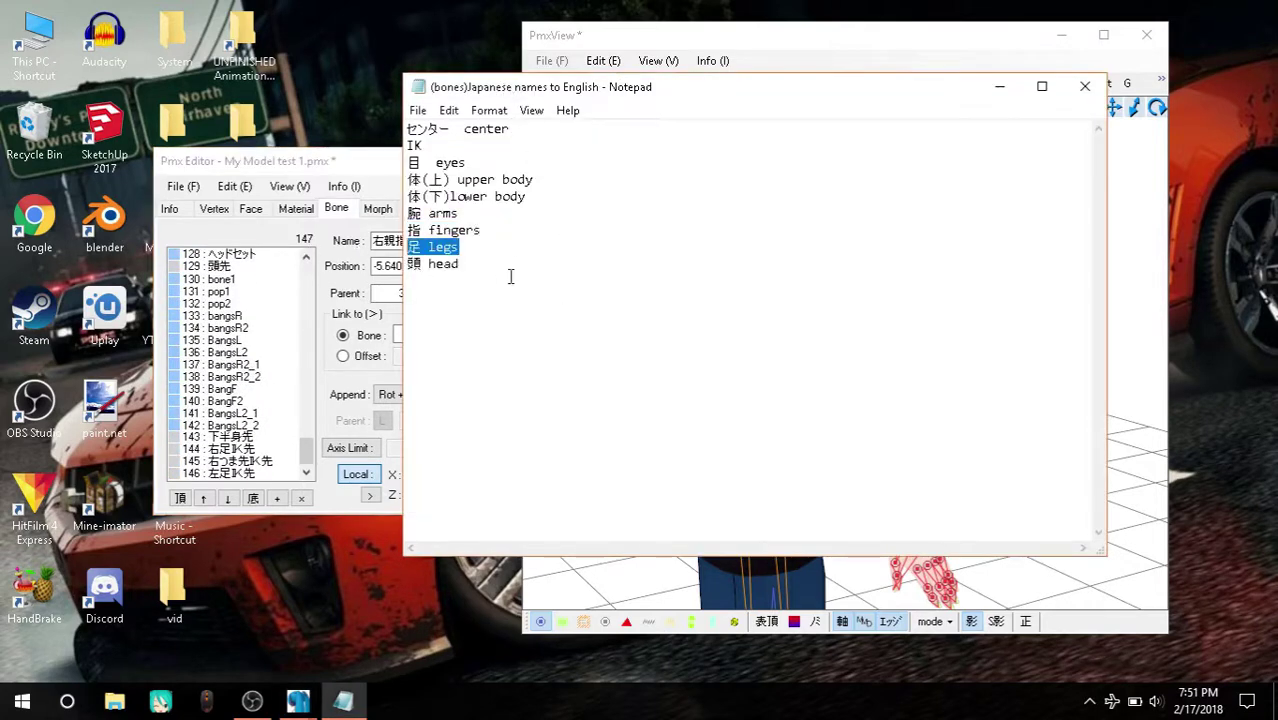
left_click(377, 168)
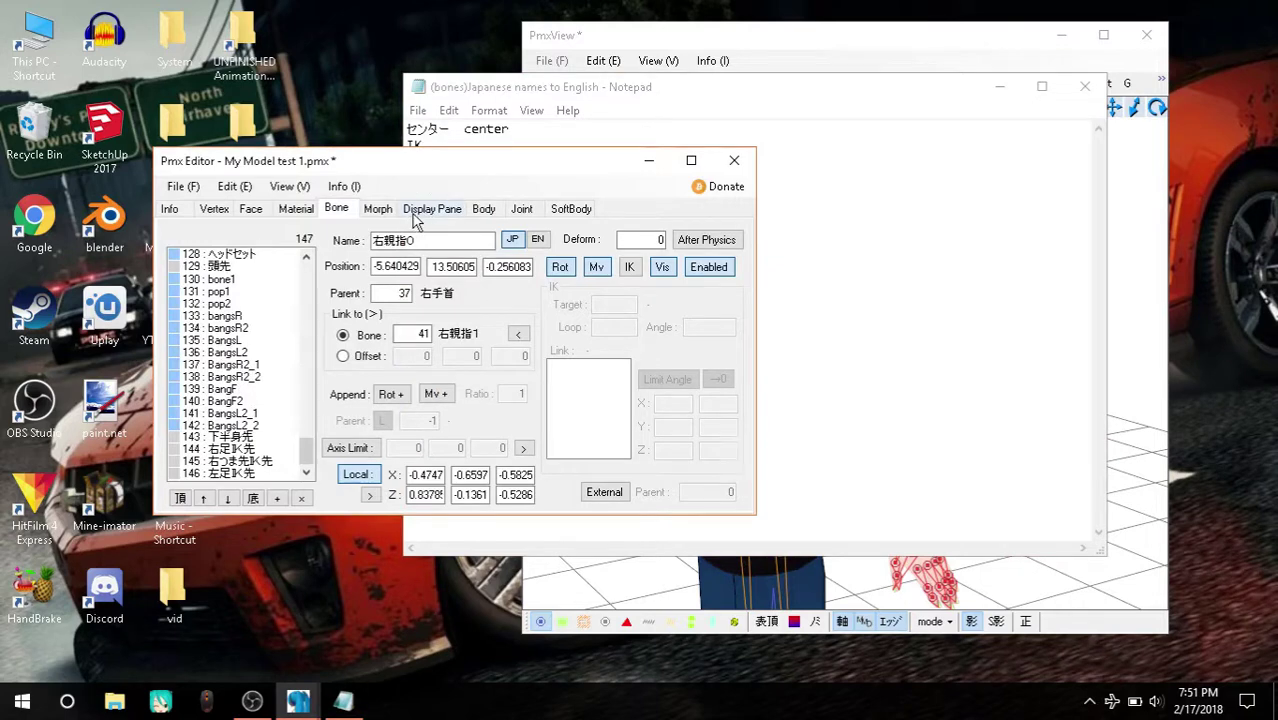
left_click(430, 209)
Step: Create a new display group with Japanese name 足 and English name legs
left_click(277, 498)
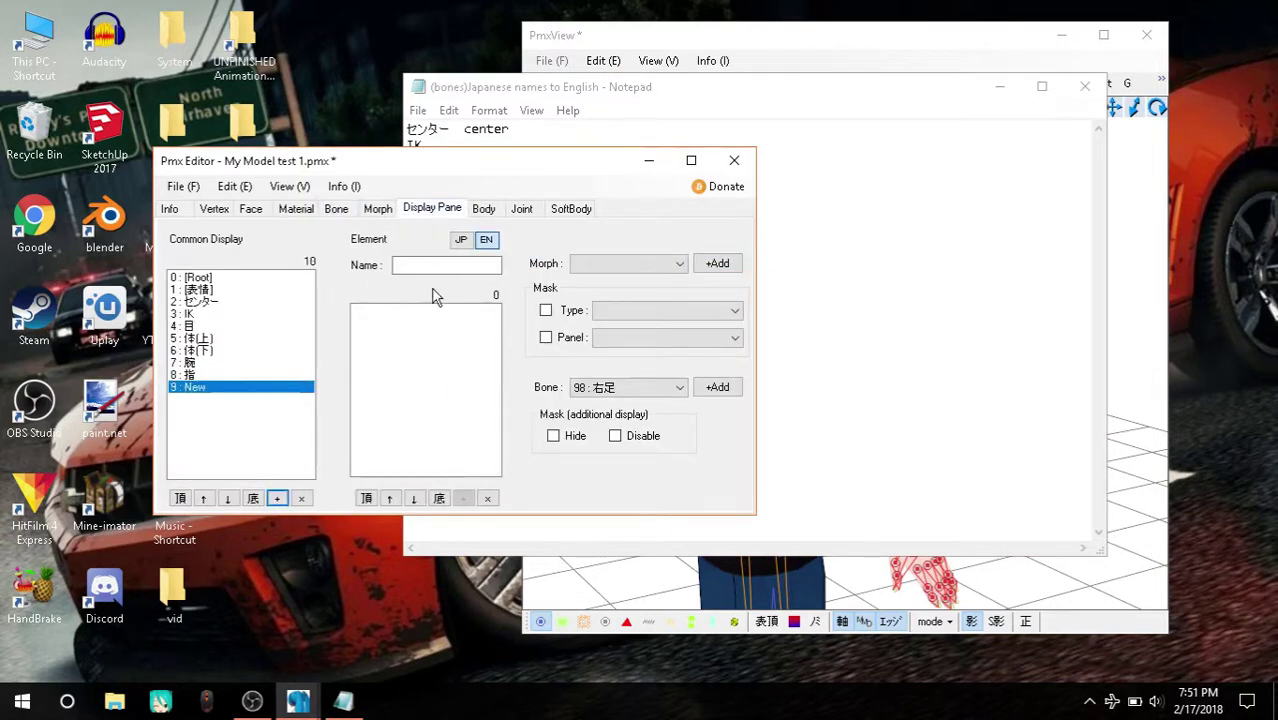
left_click(464, 246)
key("ctrl+v")
left_click_drag(455, 268, 407, 268)
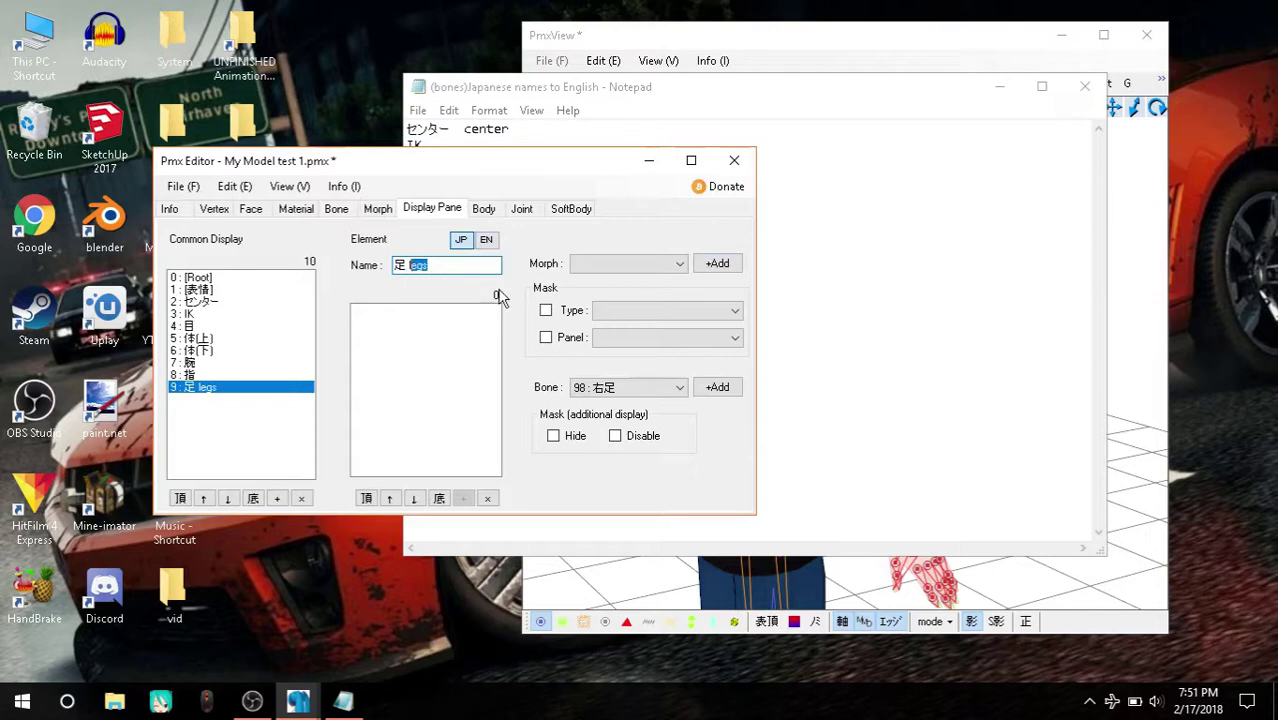
key("BackSpace")
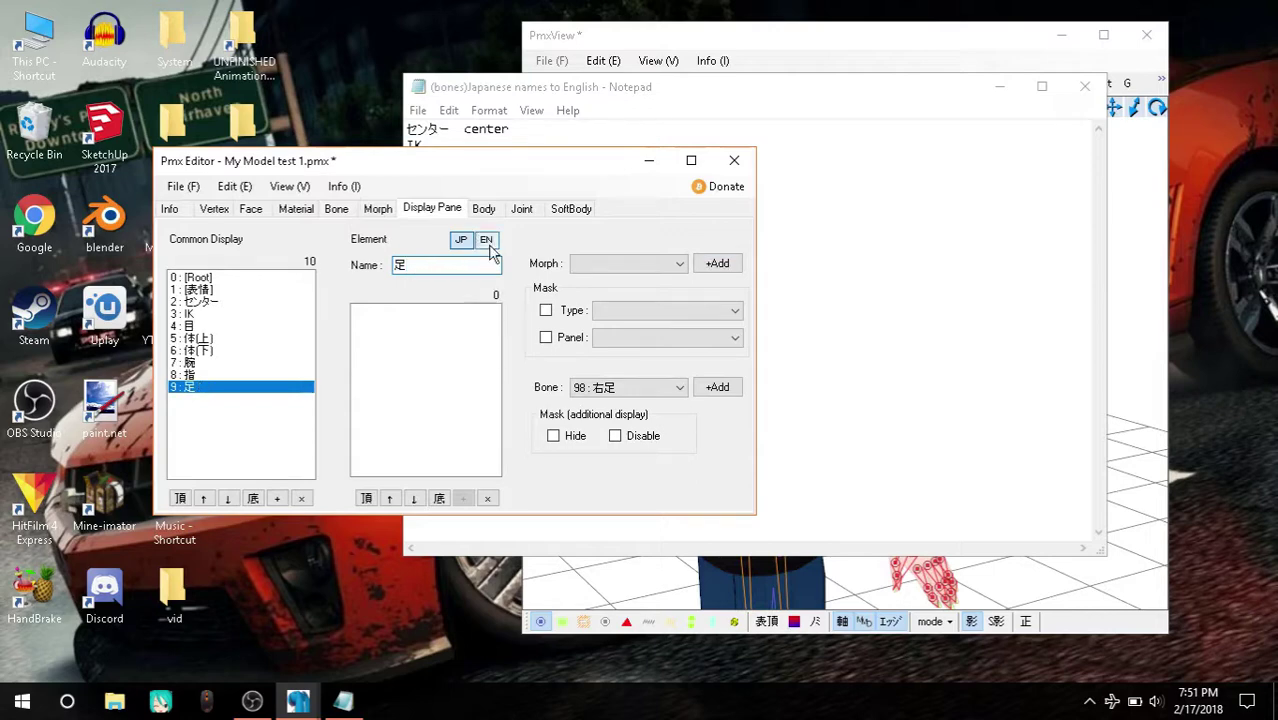
left_click(487, 241)
left_click(476, 266)
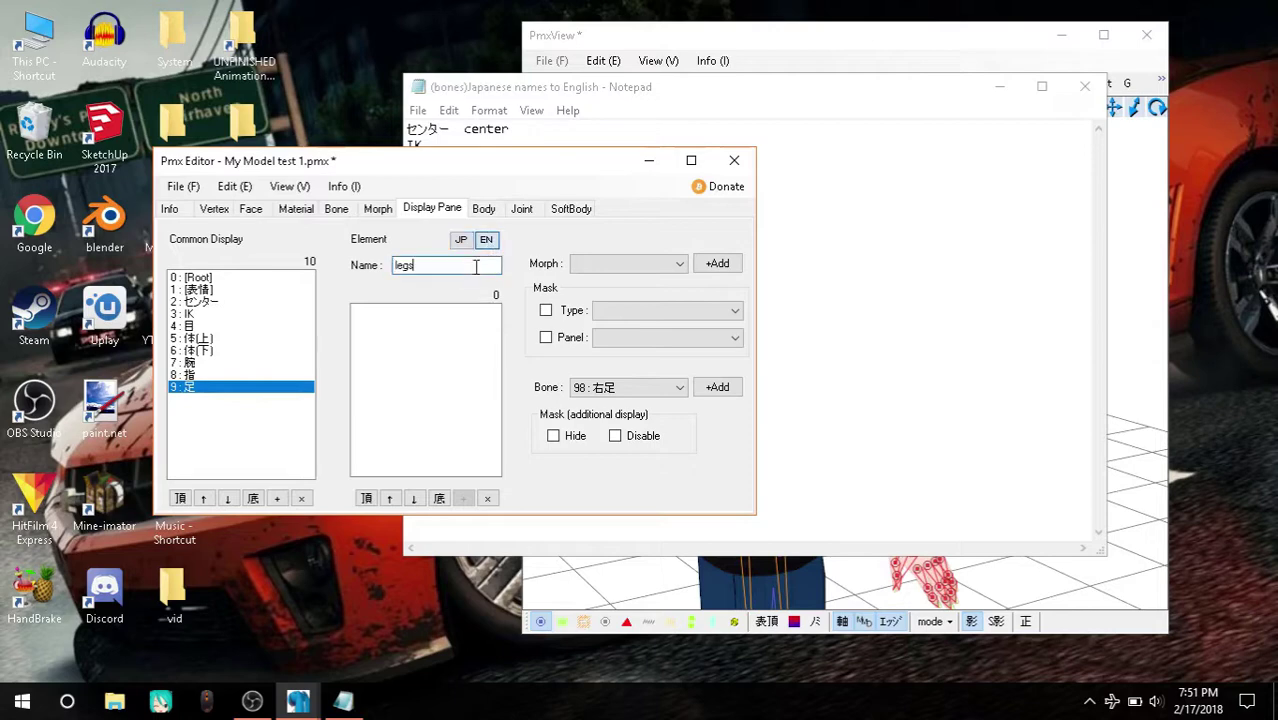
Step: Clear the hand bone selection and drag-select all the model's leg bones in PmxView
left_click(778, 55)
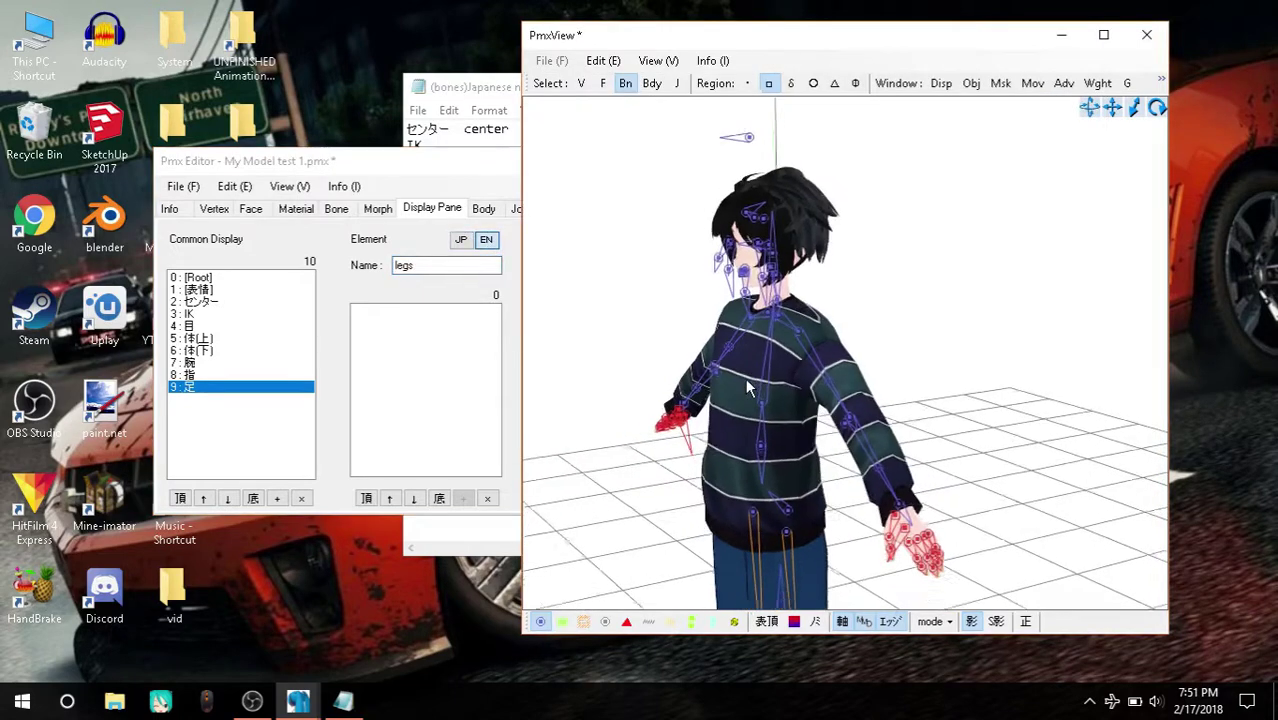
left_click(336, 208)
left_click(978, 292)
right_click_drag(787, 137, 950, 331)
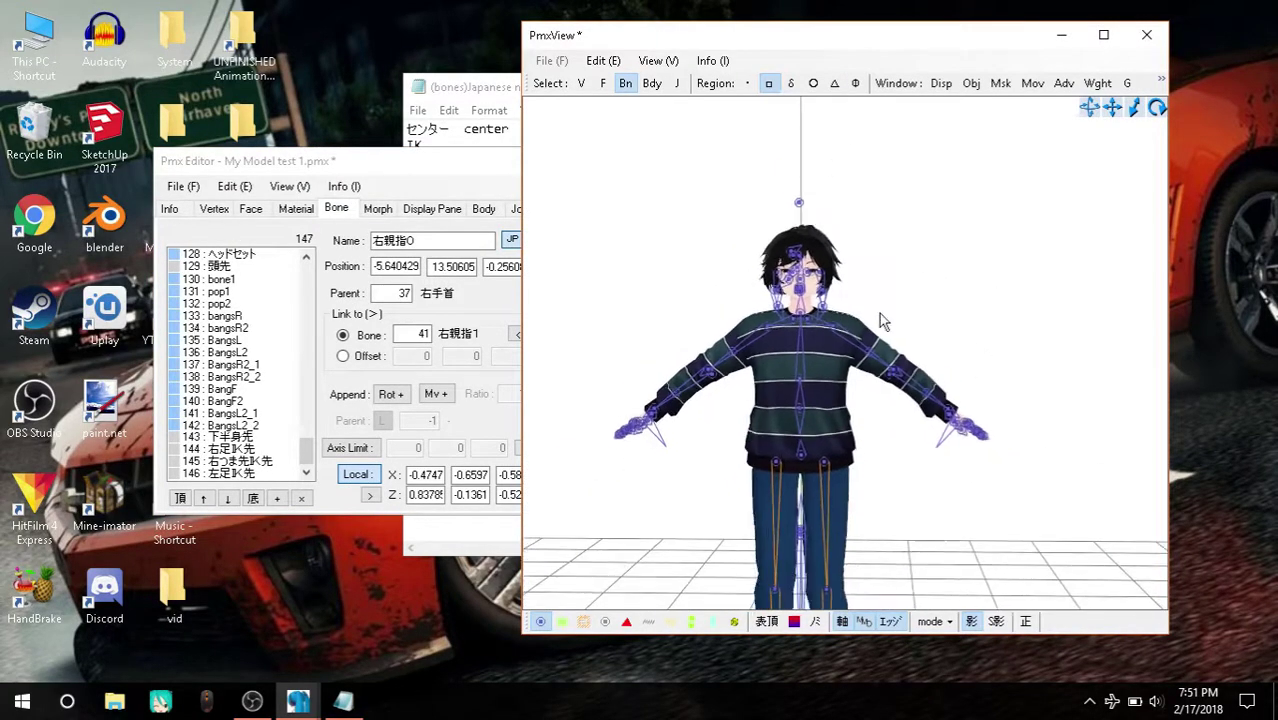
scroll(965, 337, "down", 2)
scroll(860, 347, "up", 1)
scroll(860, 347, "up", 1)
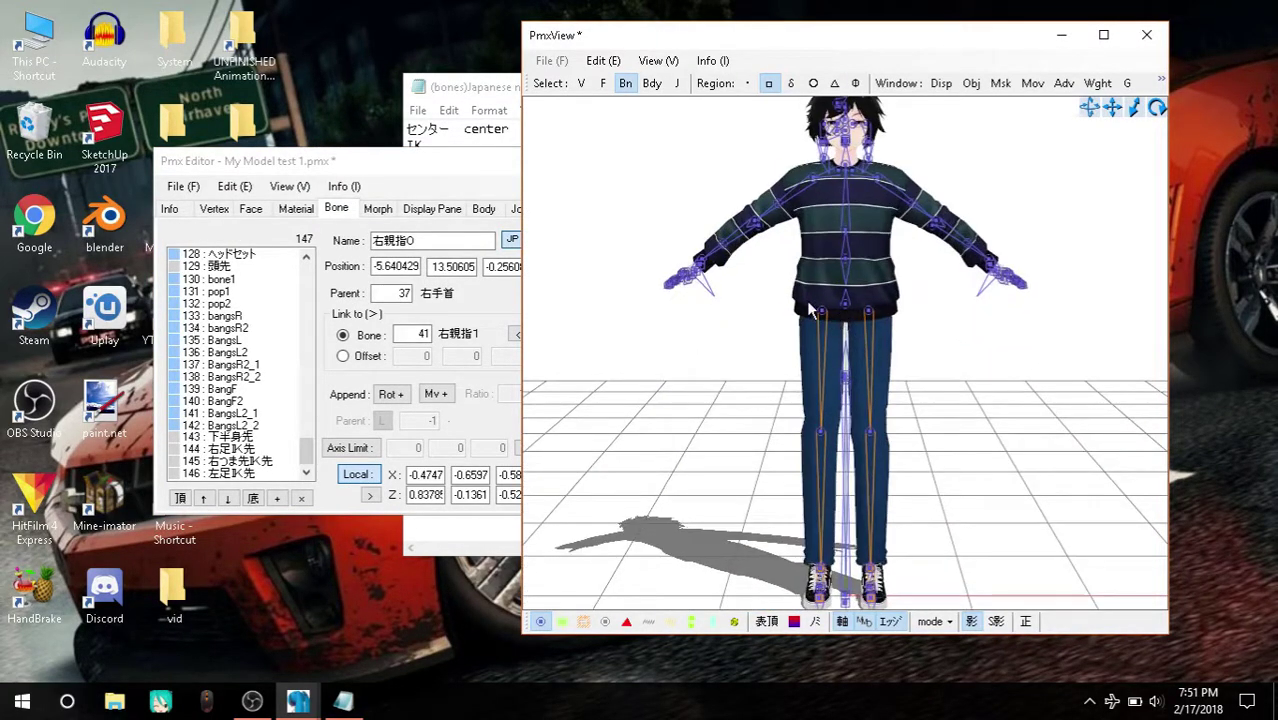
left_click_drag(800, 310, 893, 620)
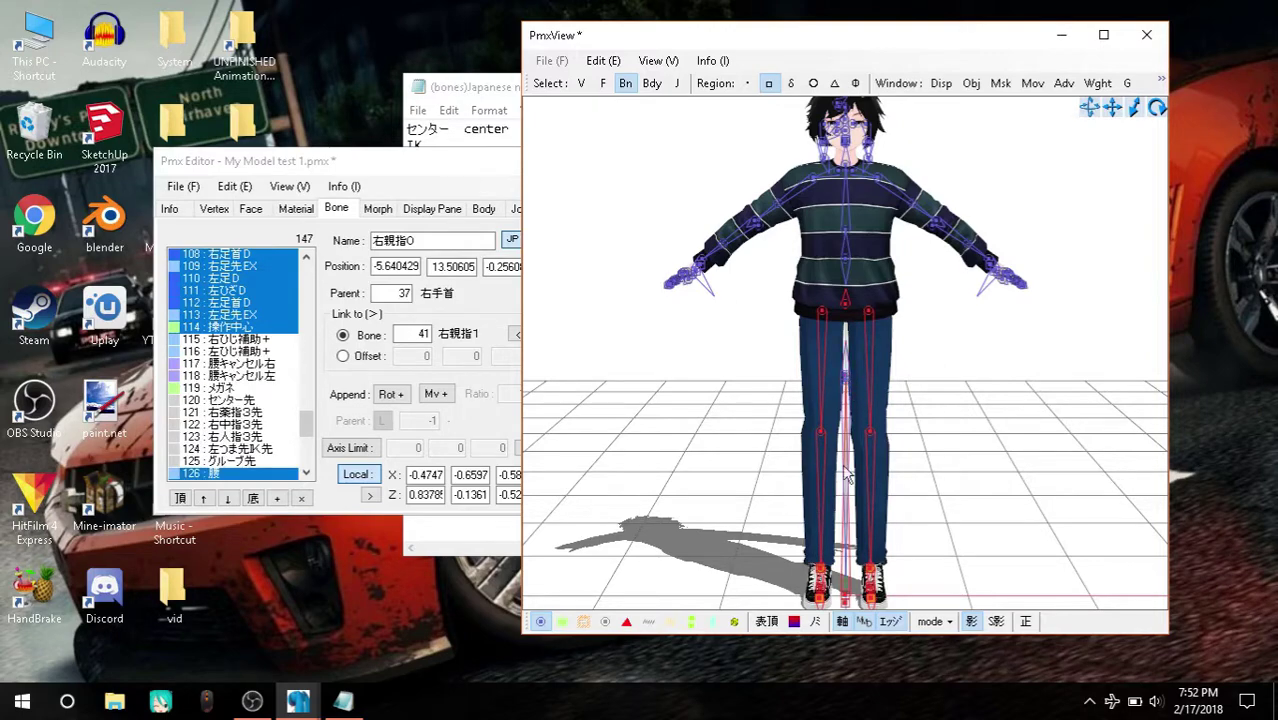
Step: Deselect bone 114 操作中心 and orbit the model to check the leg selection
left_click(850, 606, "ctrl")
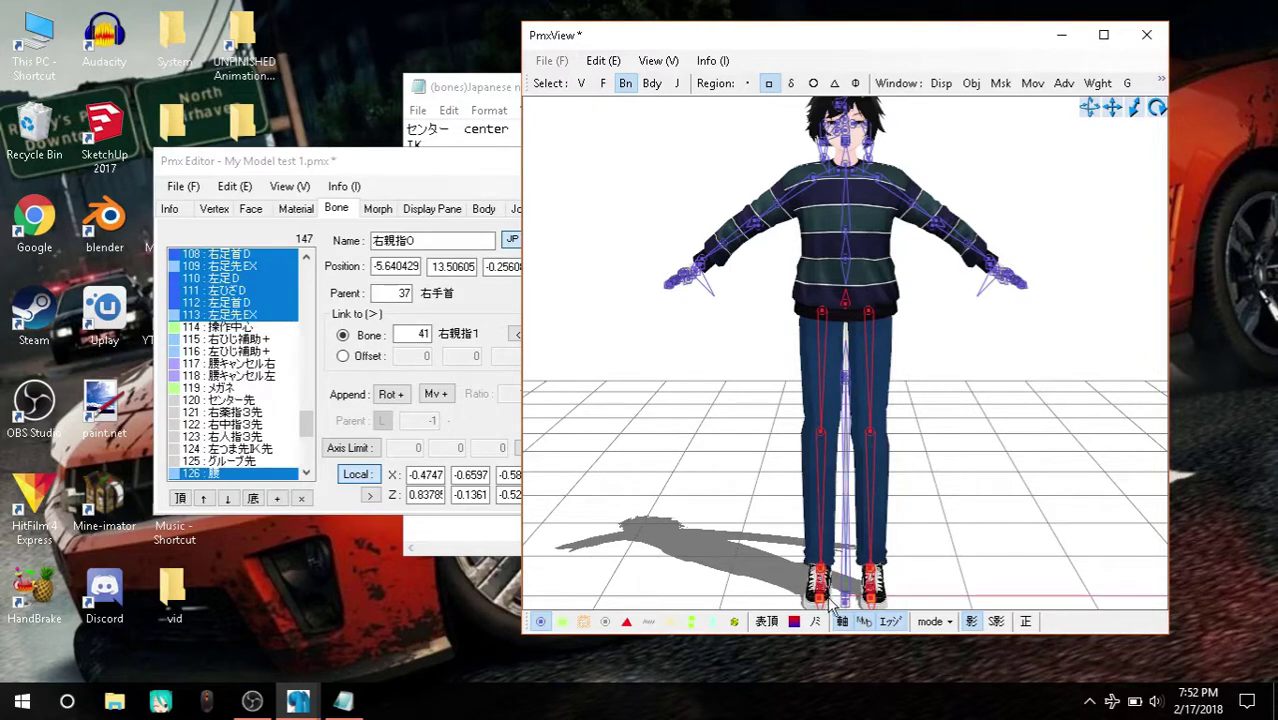
mouse_move(922, 565)
right_mouse_down()
mouse_move(676, 559)
mouse_move(956, 557)
mouse_move(868, 543)
right_mouse_up()
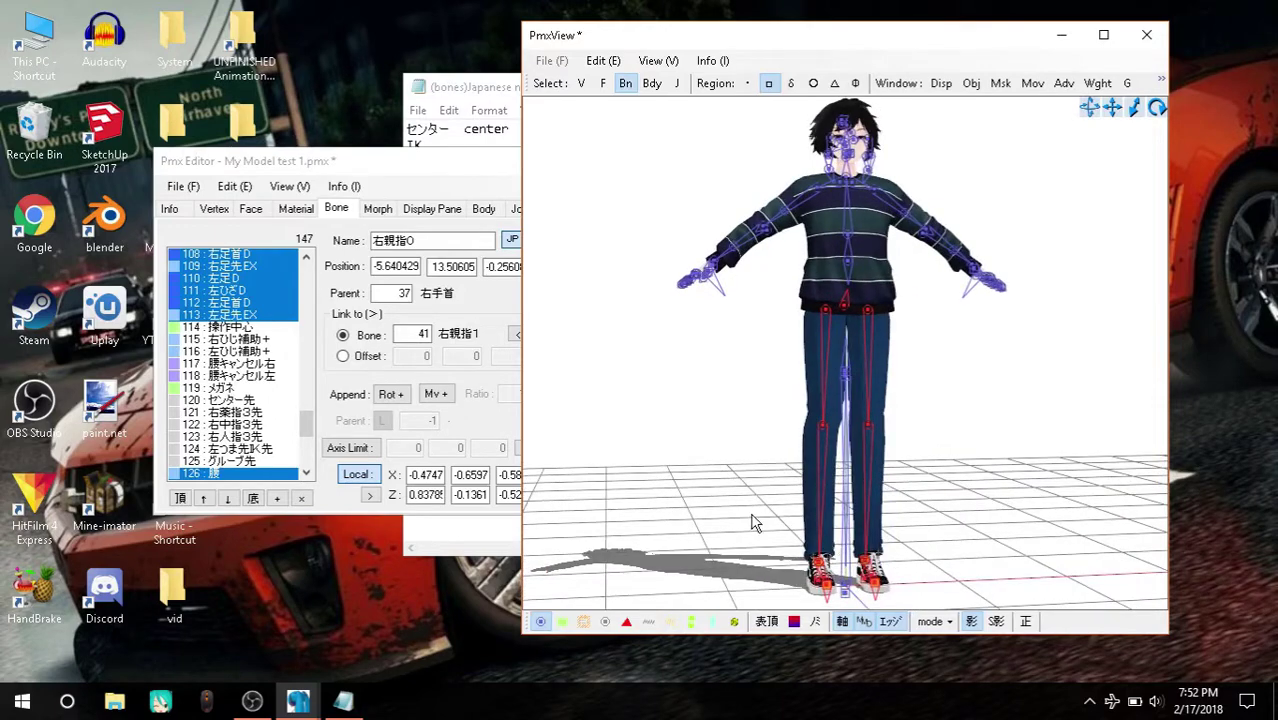
right_click_drag(755, 523, 857, 540)
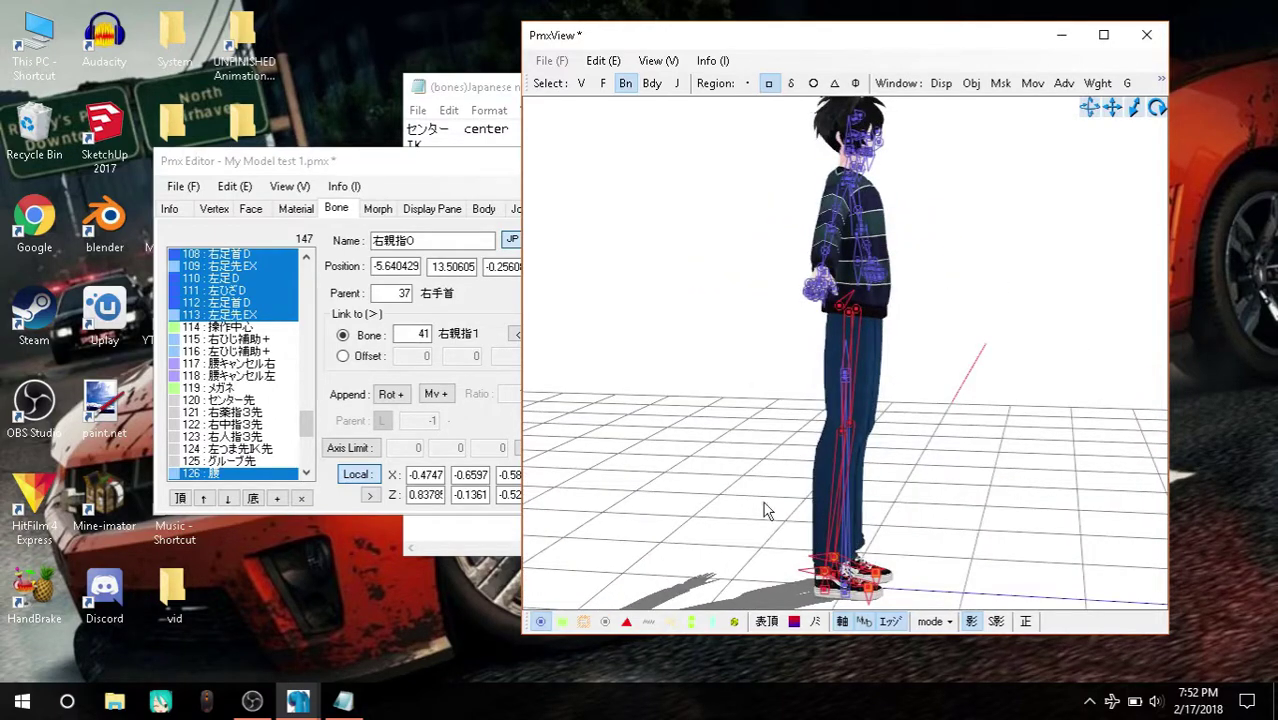
right_click_drag(818, 478, 790, 381)
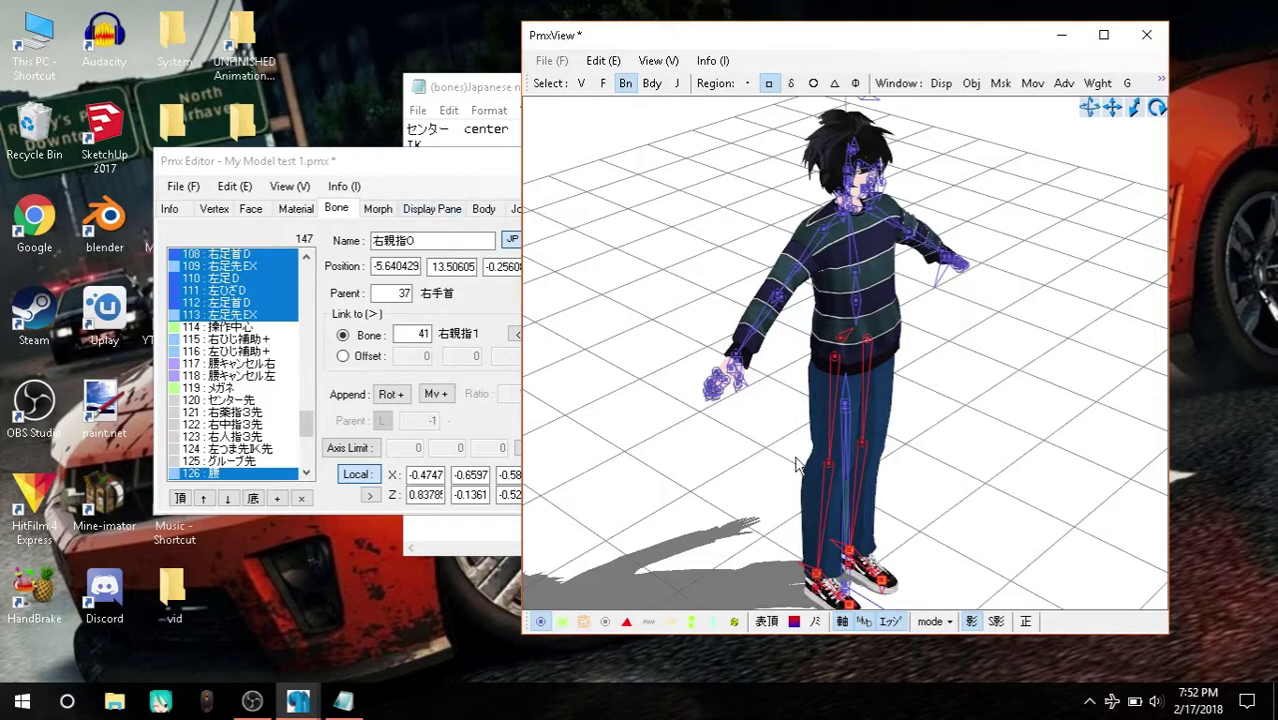
right_click_drag(810, 473, 848, 483)
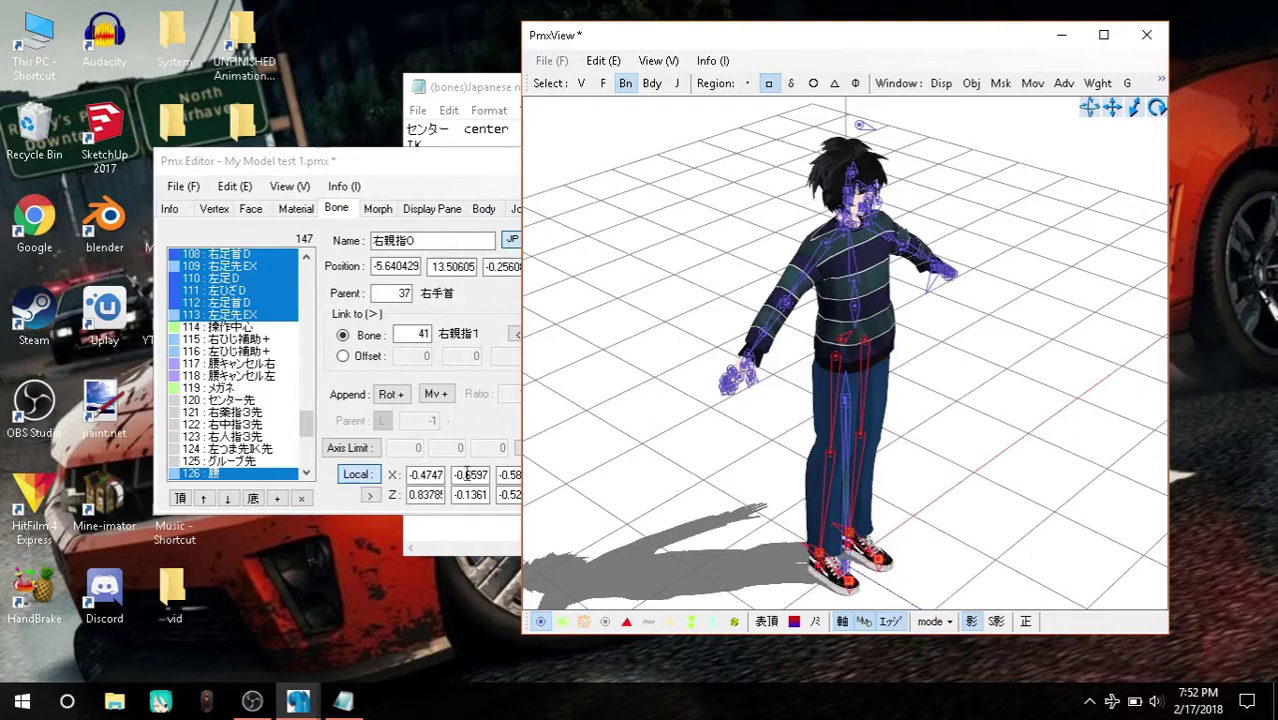
left_click(256, 701)
scroll(251, 279, "up", 8)
scroll(245, 286, "up", 8)
scroll(245, 286, "up", 8)
scroll(244, 286, "up", 8)
scroll(244, 286, "up", 3)
scroll(244, 286, "down", 4)
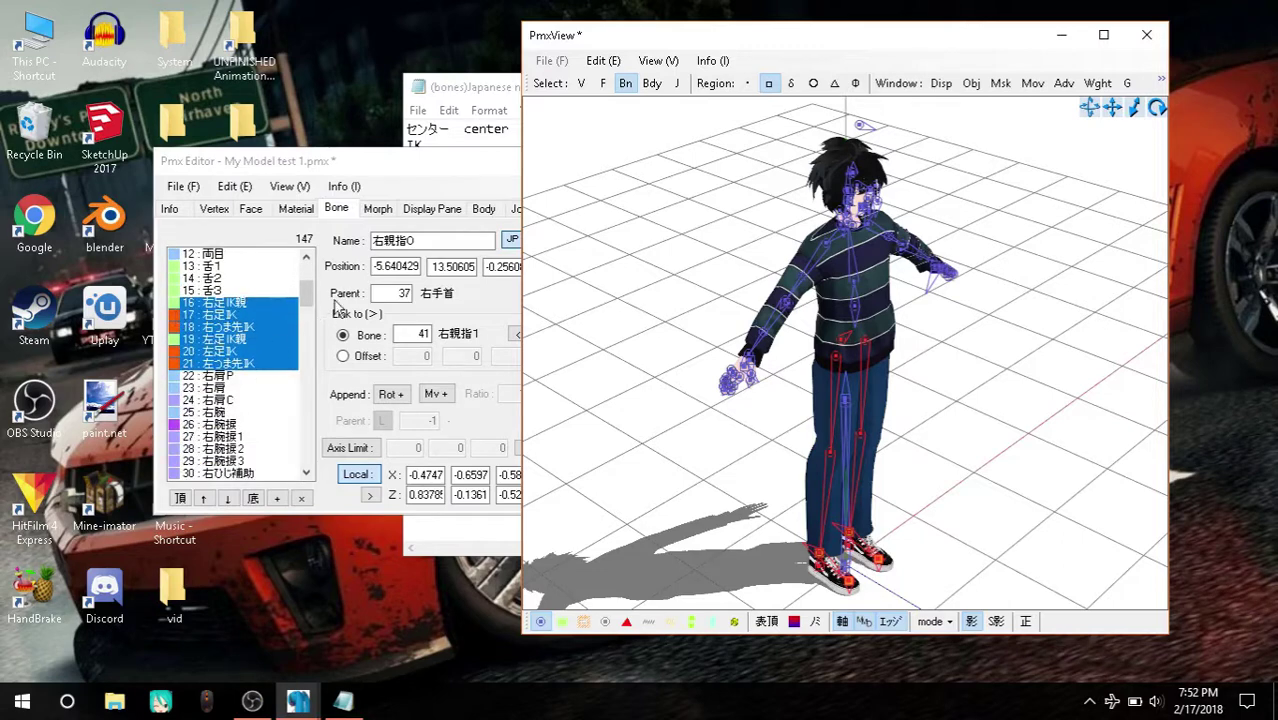
left_click(433, 163)
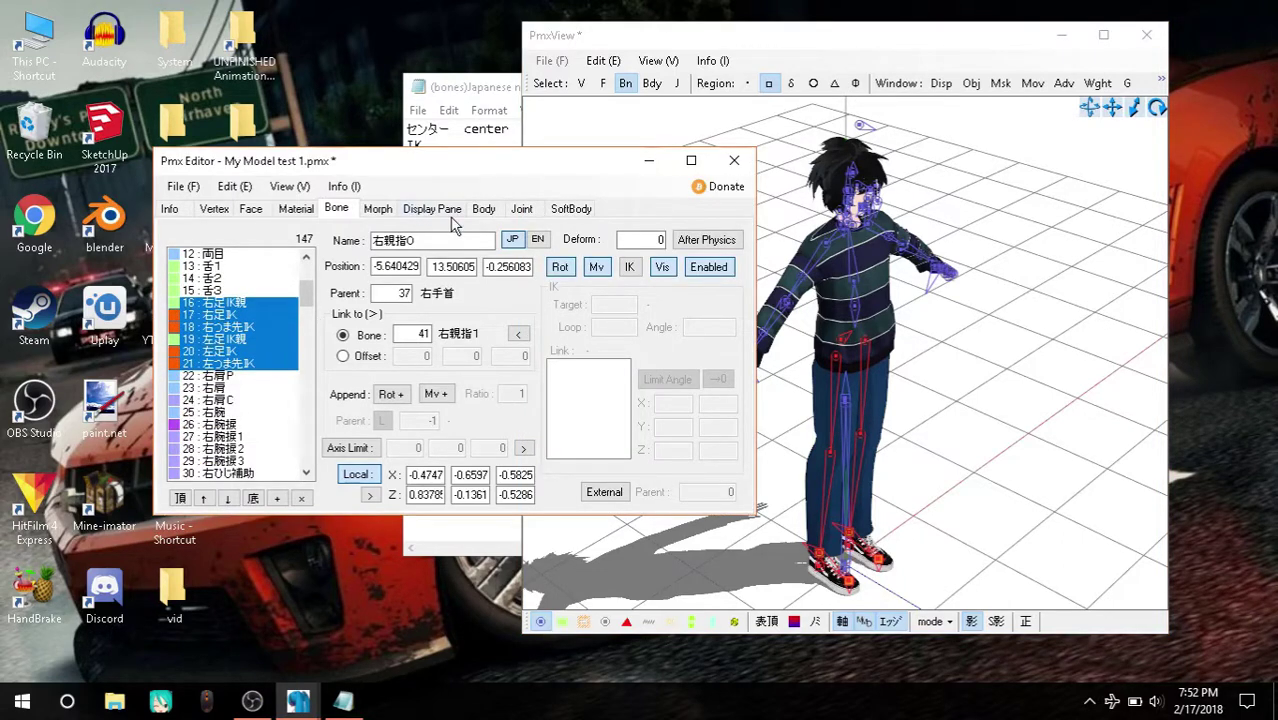
Step: In the 足 frame's bone choices, pick bone 98 右足 as the first to add
left_click(447, 212)
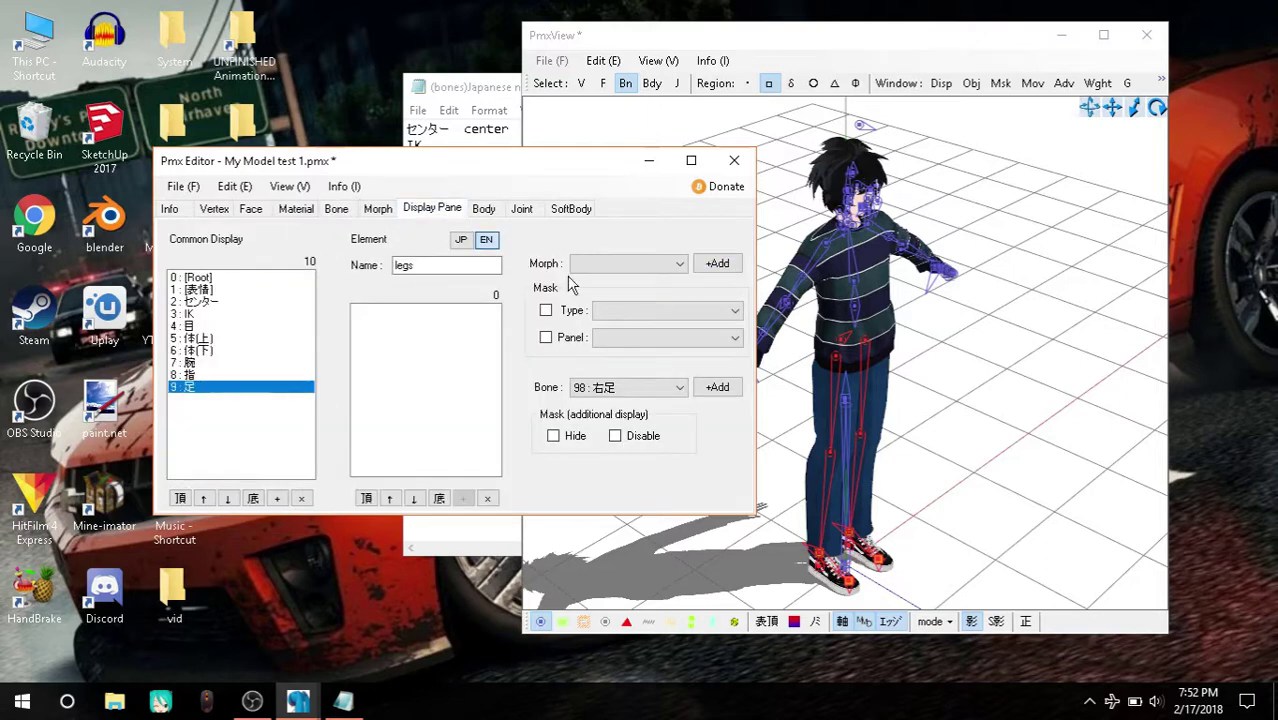
left_click(595, 388)
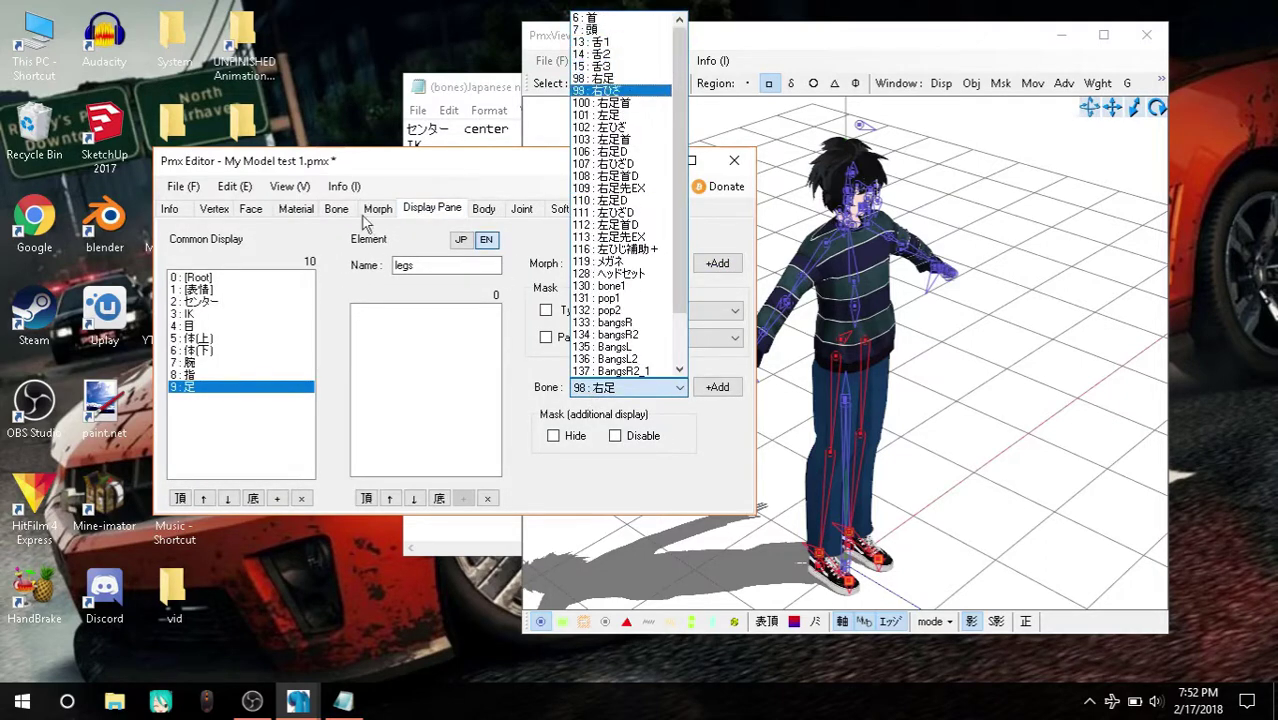
left_click(398, 215)
left_click(336, 210)
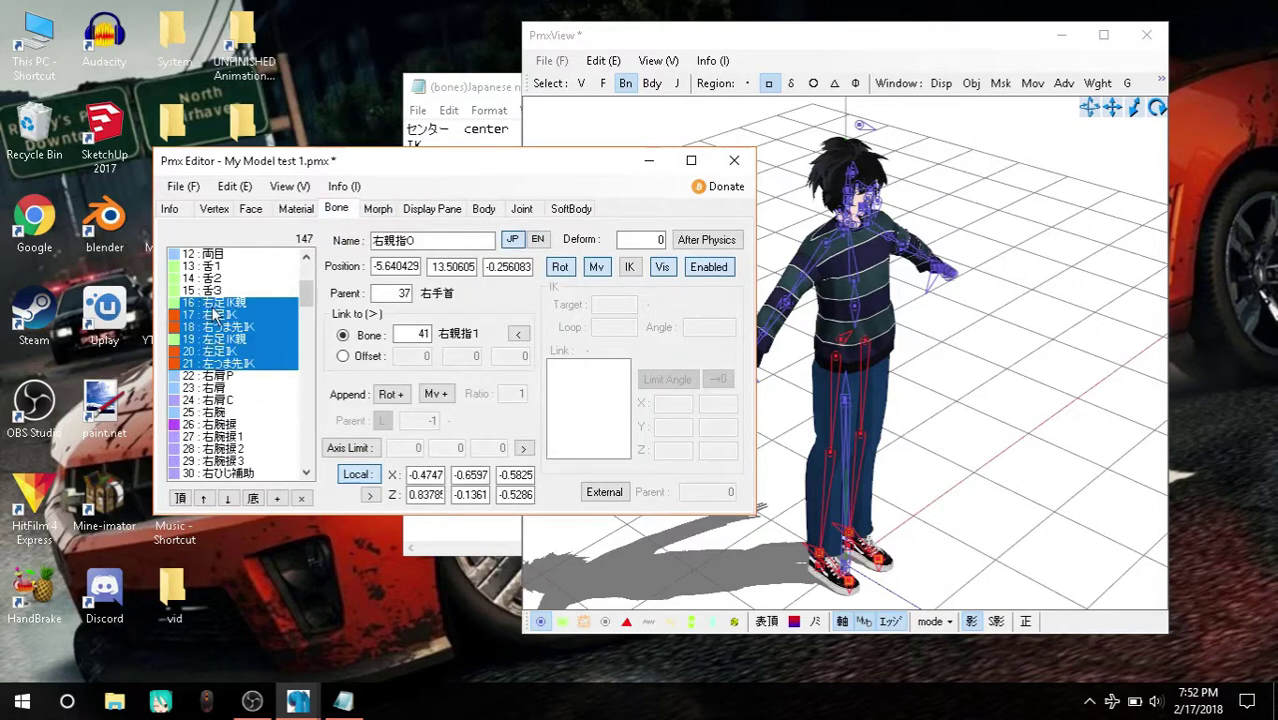
left_click(430, 210)
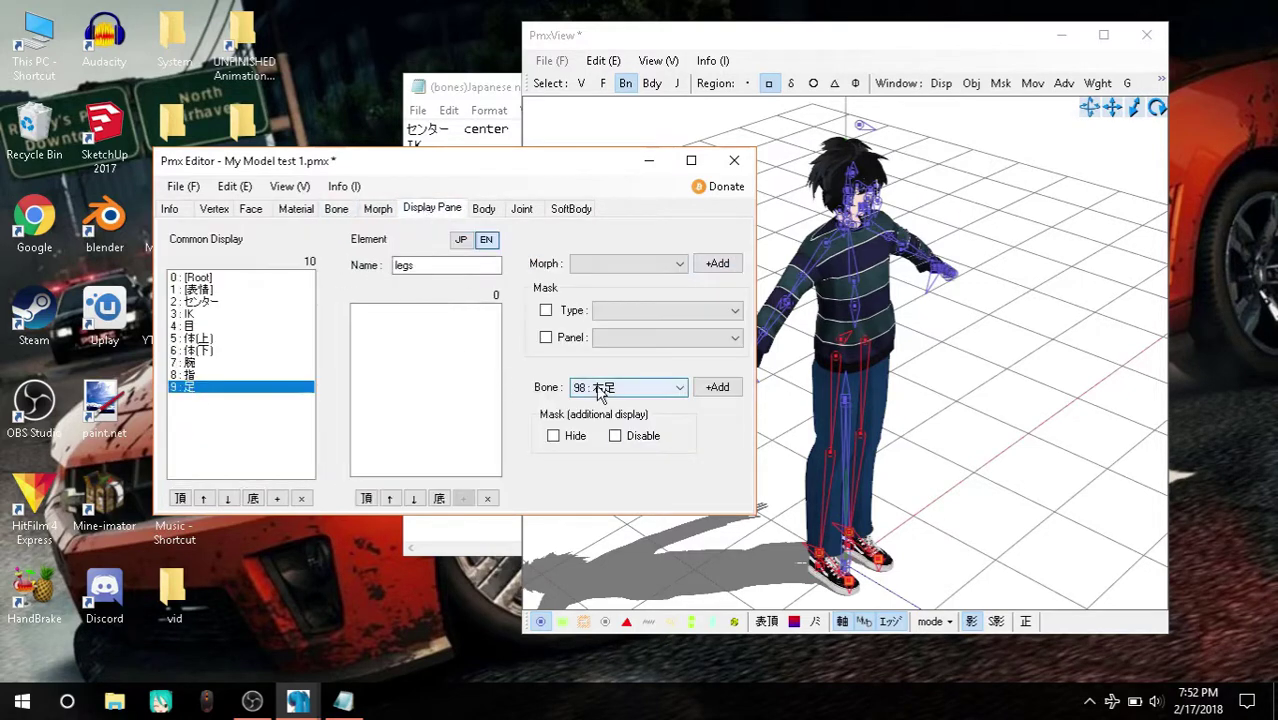
left_click(640, 387)
scroll(613, 70, "up", 2)
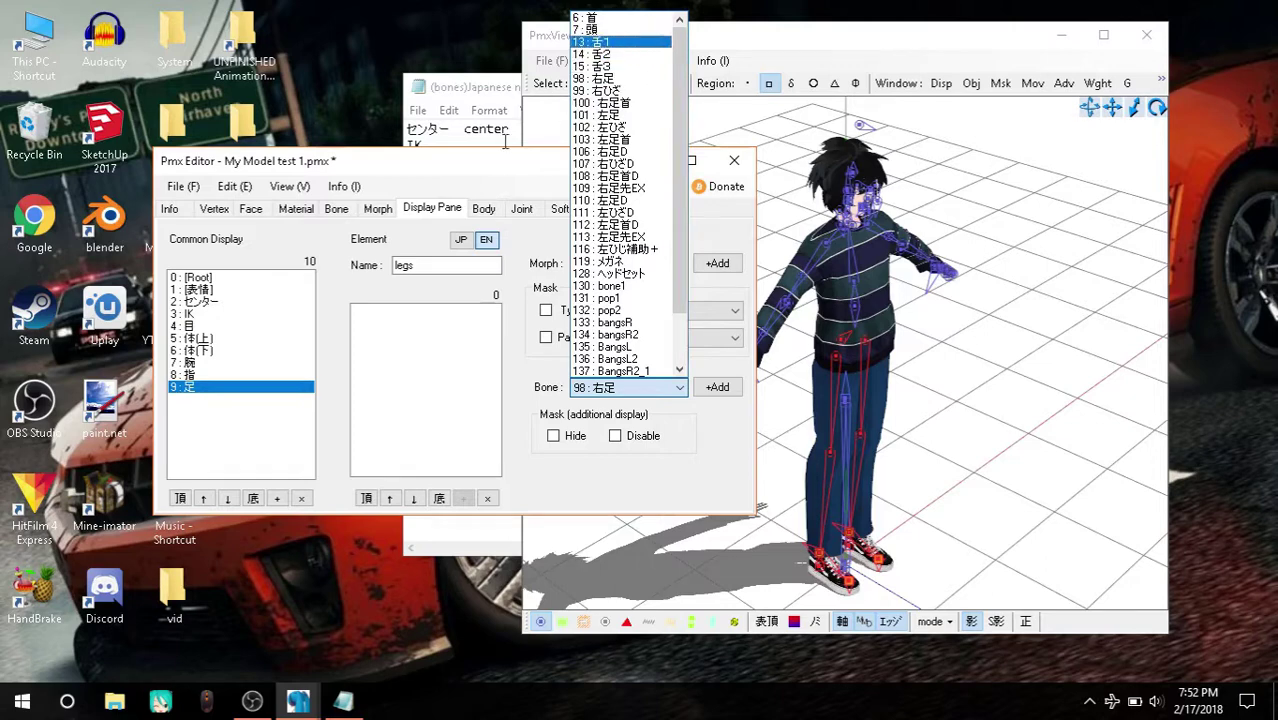
left_click(338, 220)
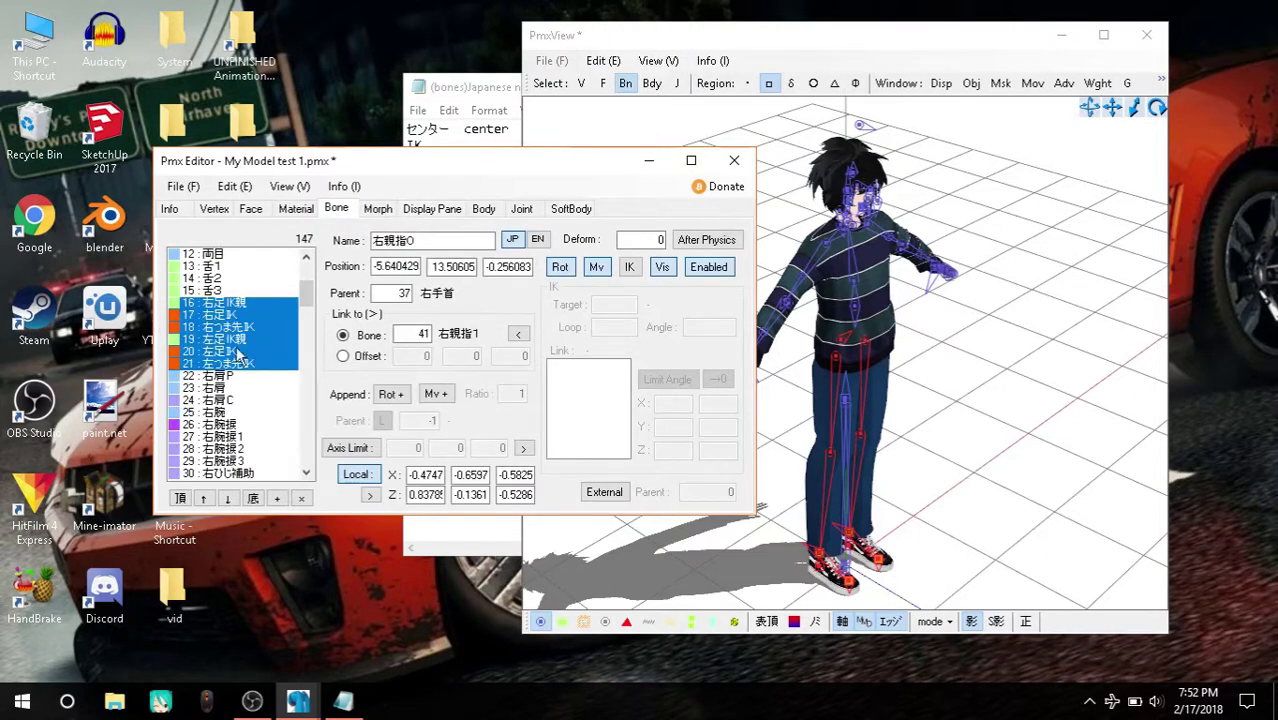
scroll(210, 305, "down", 5)
scroll(215, 310, "down", 4)
scroll(220, 315, "down", 4)
scroll(228, 322, "down", 5)
scroll(230, 325, "down", 3)
scroll(210, 322, "down", 3)
scroll(185, 318, "down", 3)
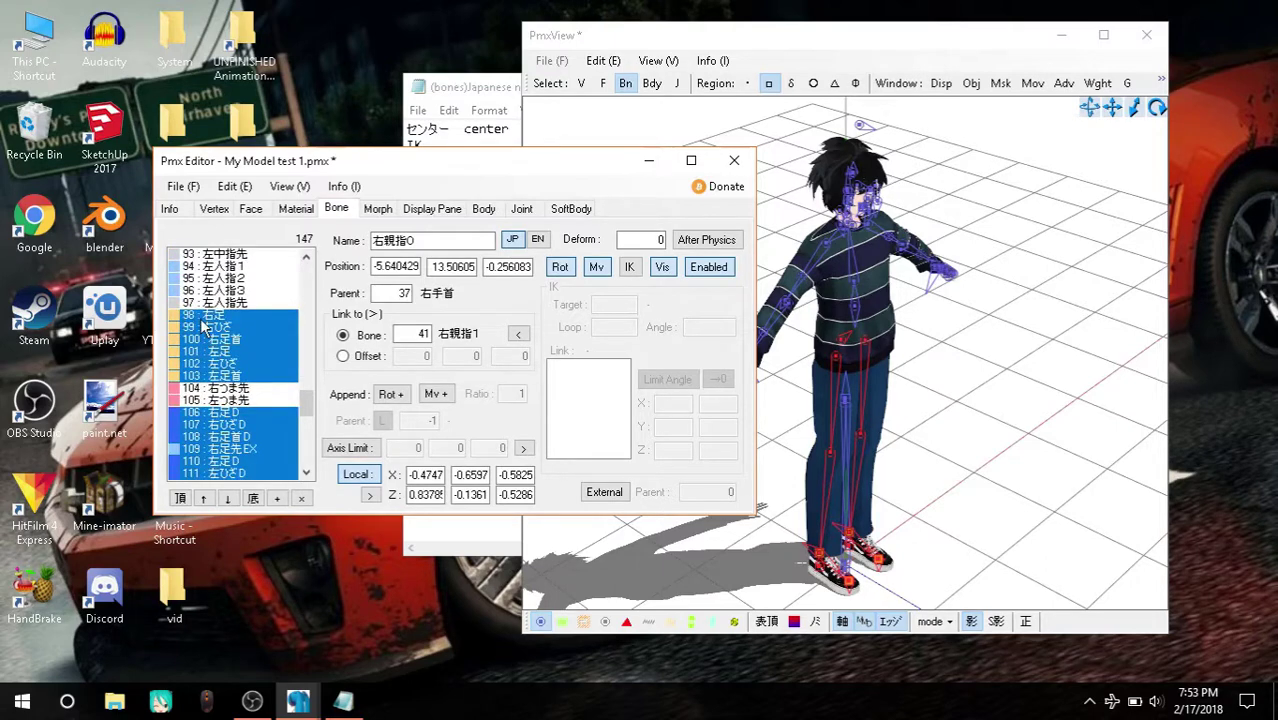
Step: Add leg bones B98 through B113 to the 足 frame and check its contents
left_click(440, 210)
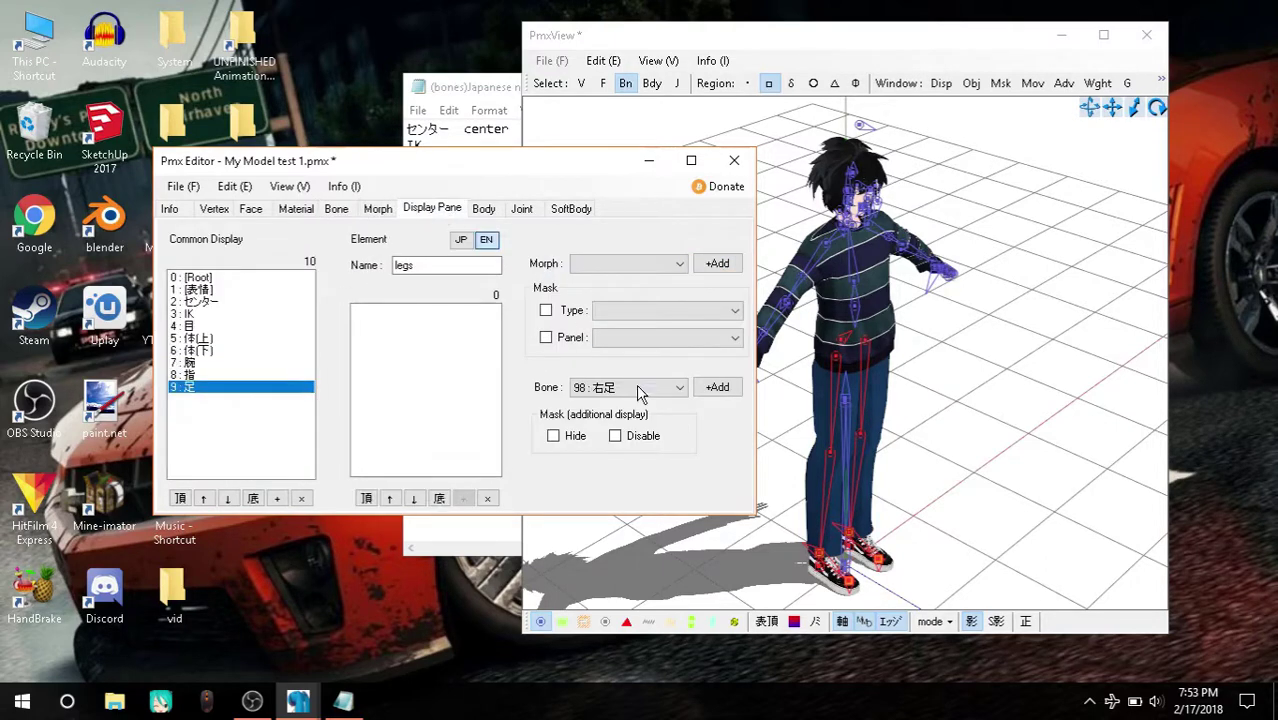
left_click(712, 388)
left_click(712, 388)
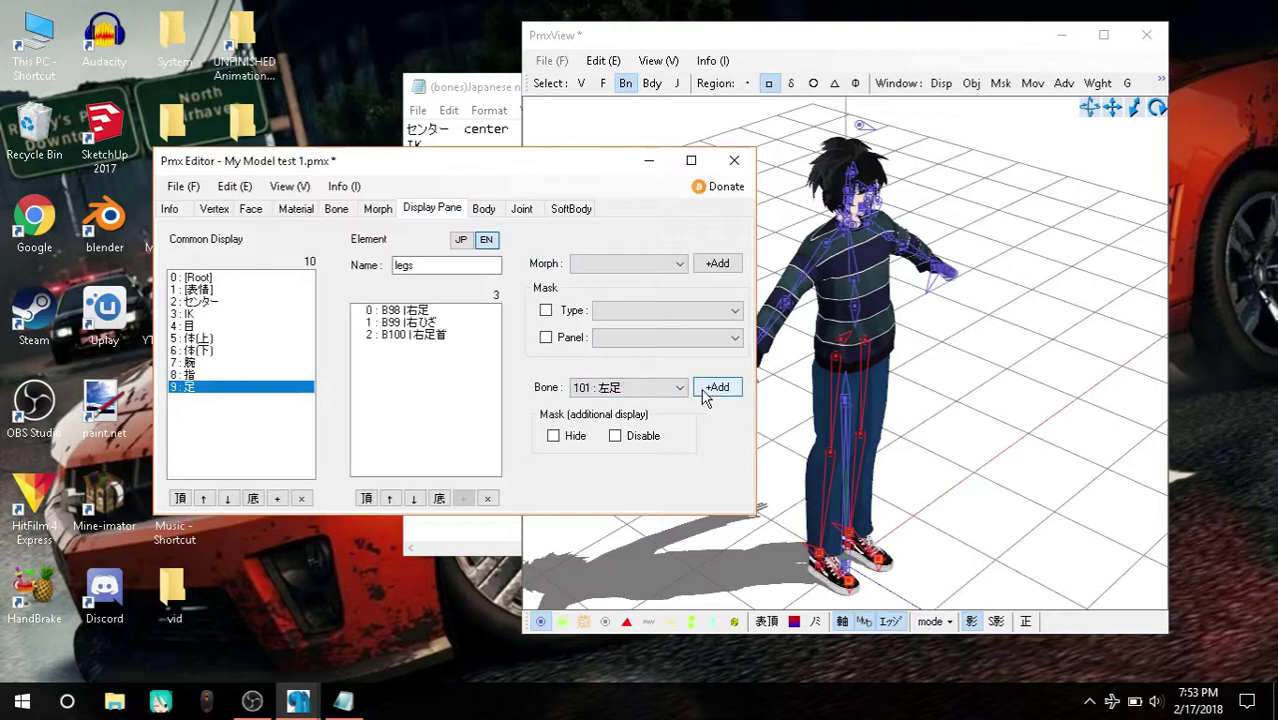
left_click(712, 388)
left_click(712, 388)
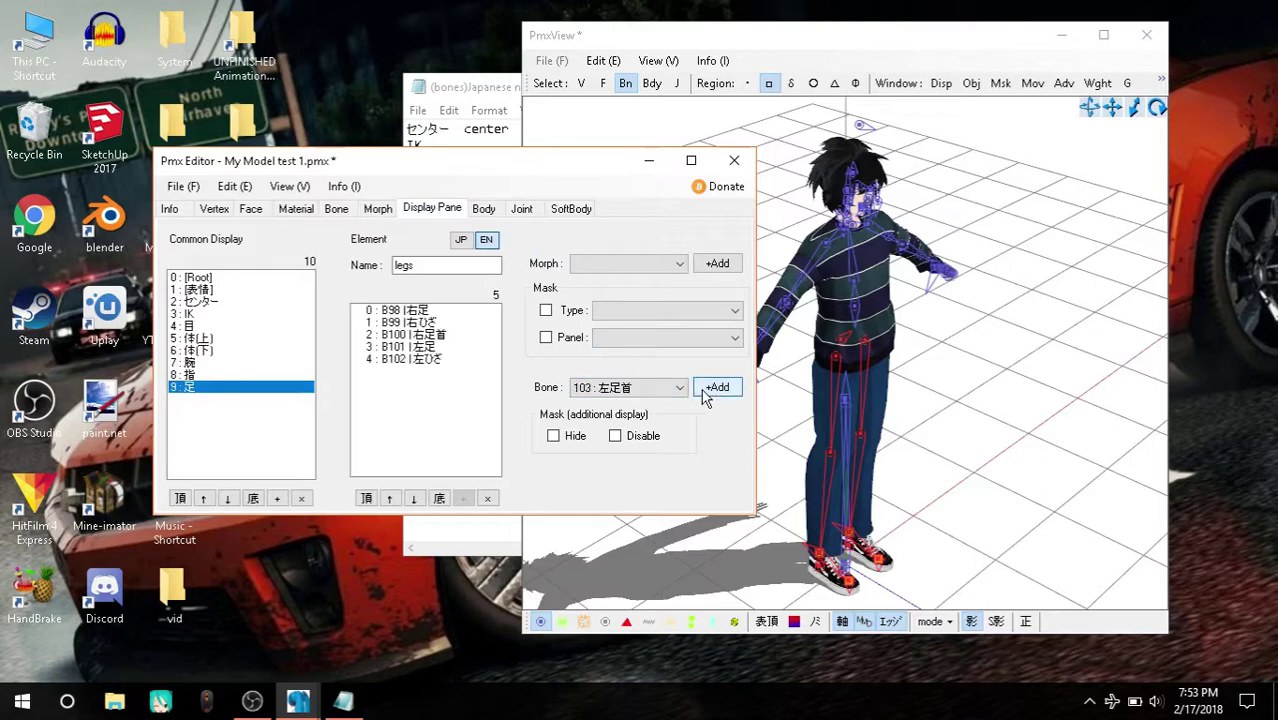
left_click(336, 209)
scroll(228, 410, "down", 2)
scroll(213, 370, "down", 1)
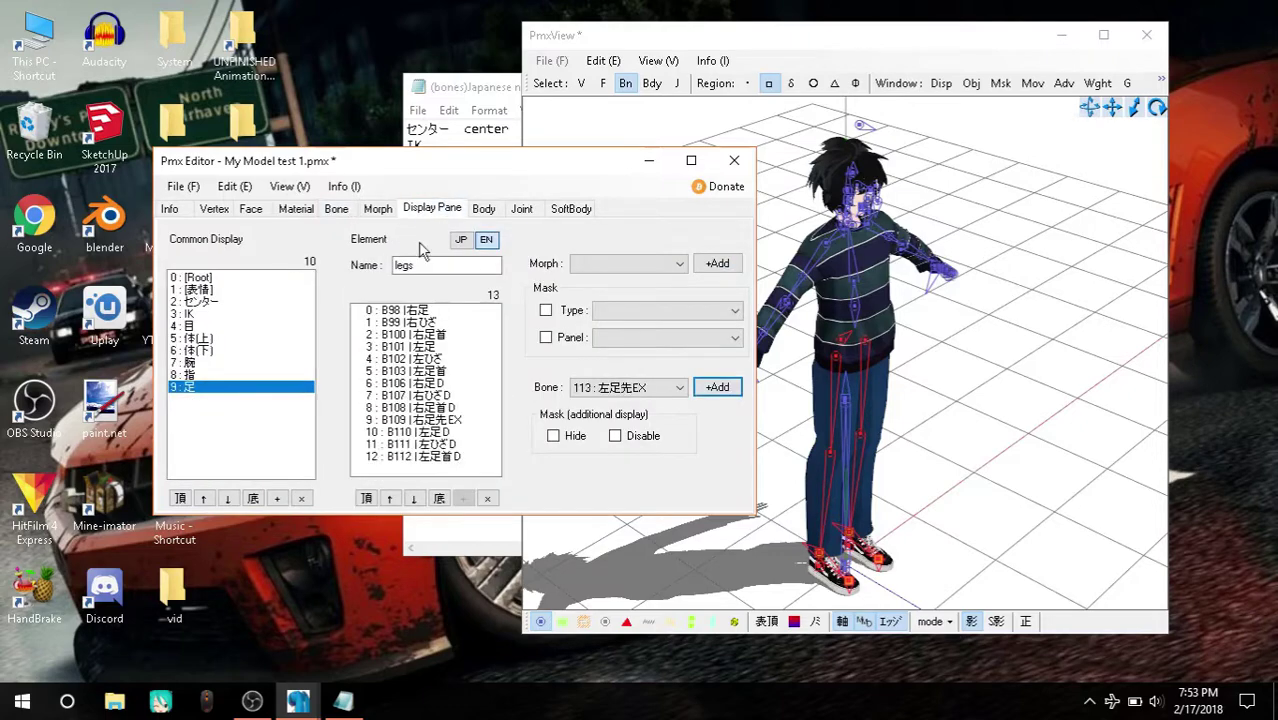
scroll(220, 318, "down", 3)
left_click(430, 209)
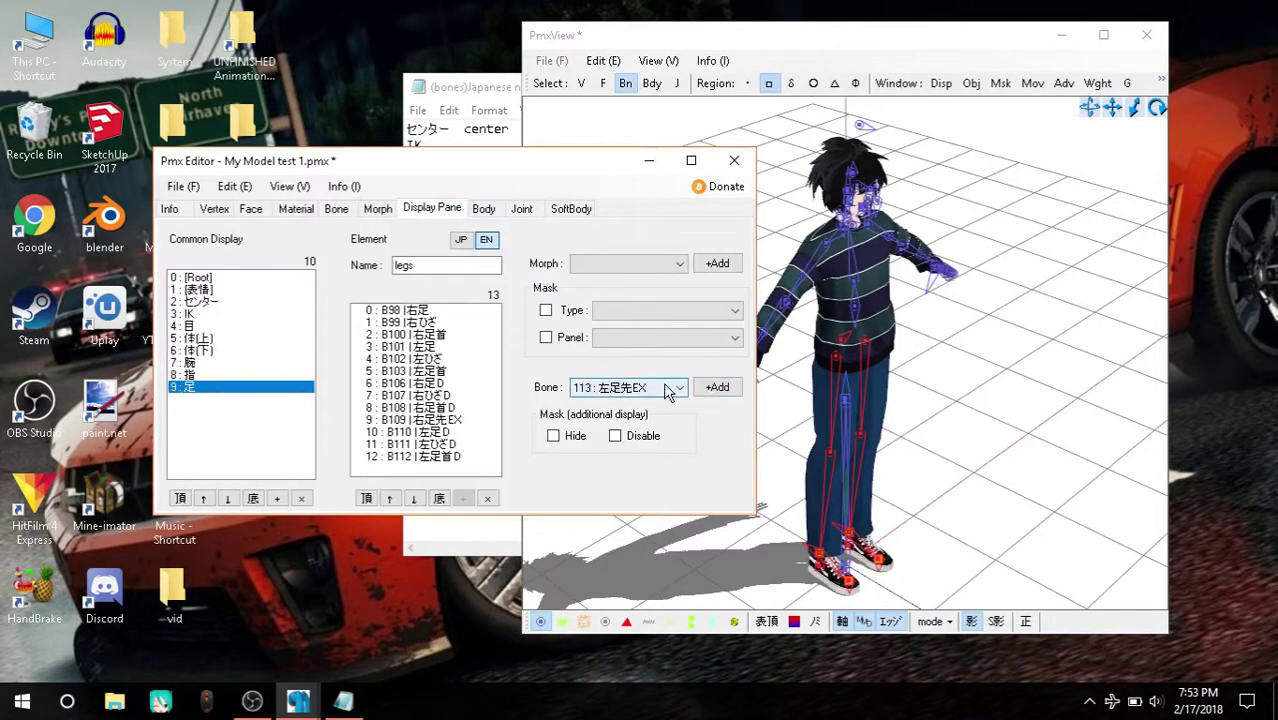
left_click(348, 212)
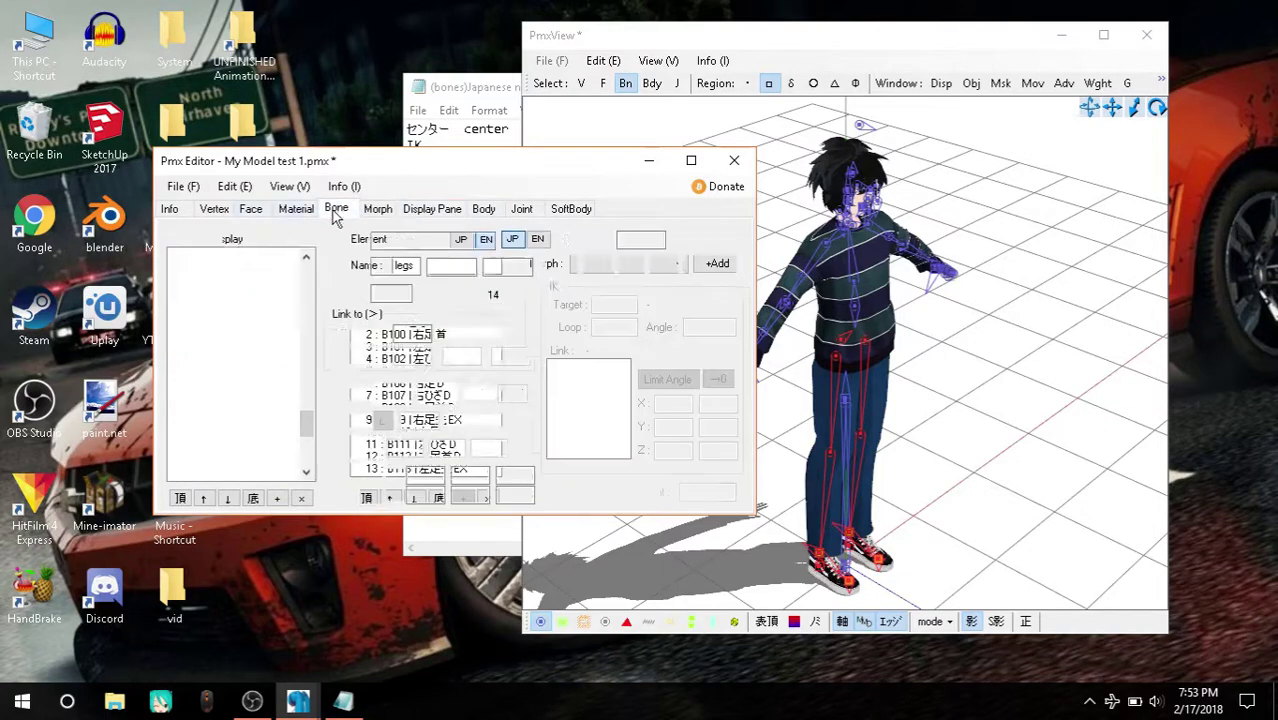
left_click(432, 209)
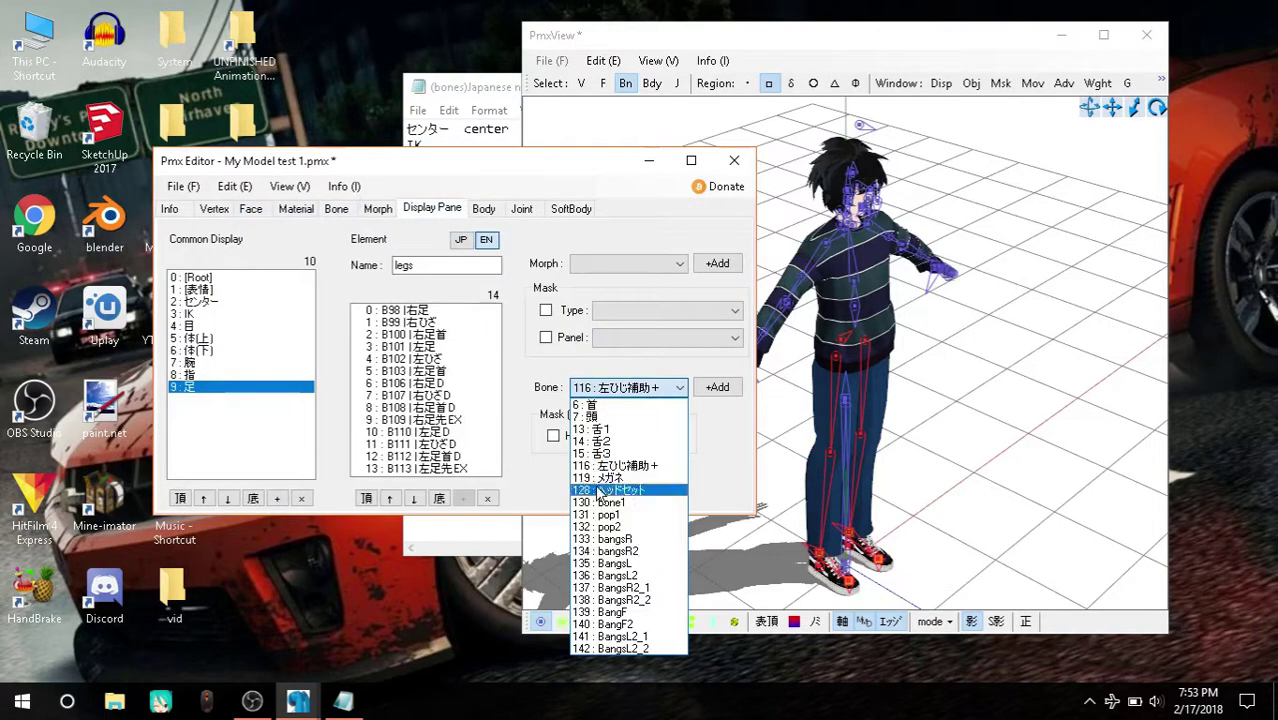
left_click(336, 209)
scroll(262, 355, "down", 1)
scroll(248, 358, "down", 4)
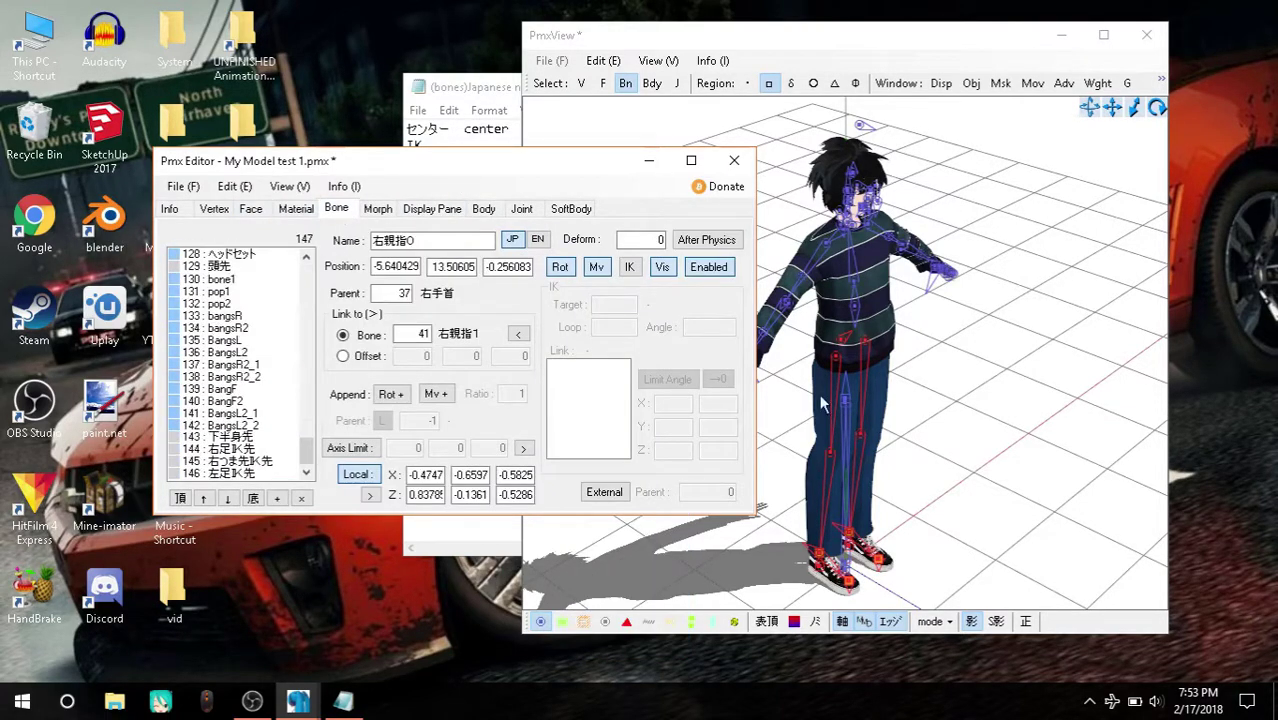
Step: Copy the 頭 head line from the Japanese-to-English name notes
left_click(621, 127)
right_click_drag(571, 157, 548, 123)
left_click(510, 112)
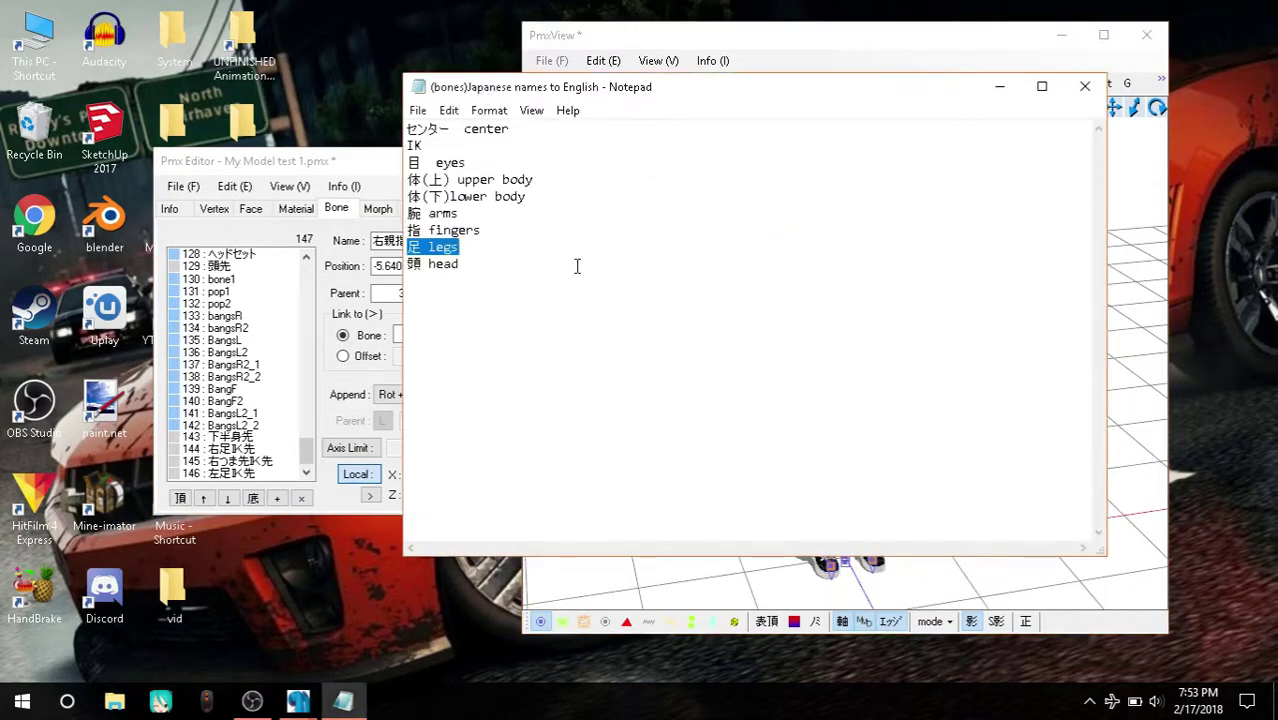
key("Down")
key("shift+Home")
key("ctrl+c")
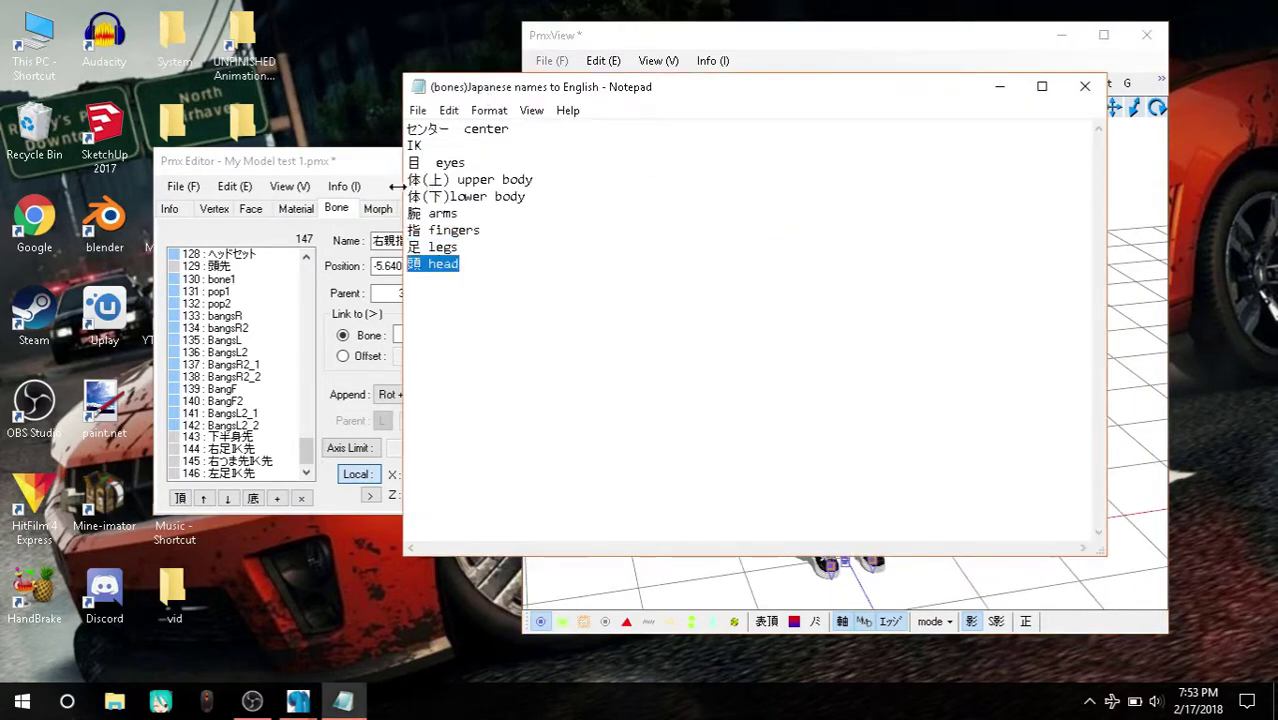
left_click(388, 176)
Step: Add a new display frame named 頭, with the English name head
left_click(432, 209)
left_click(277, 498)
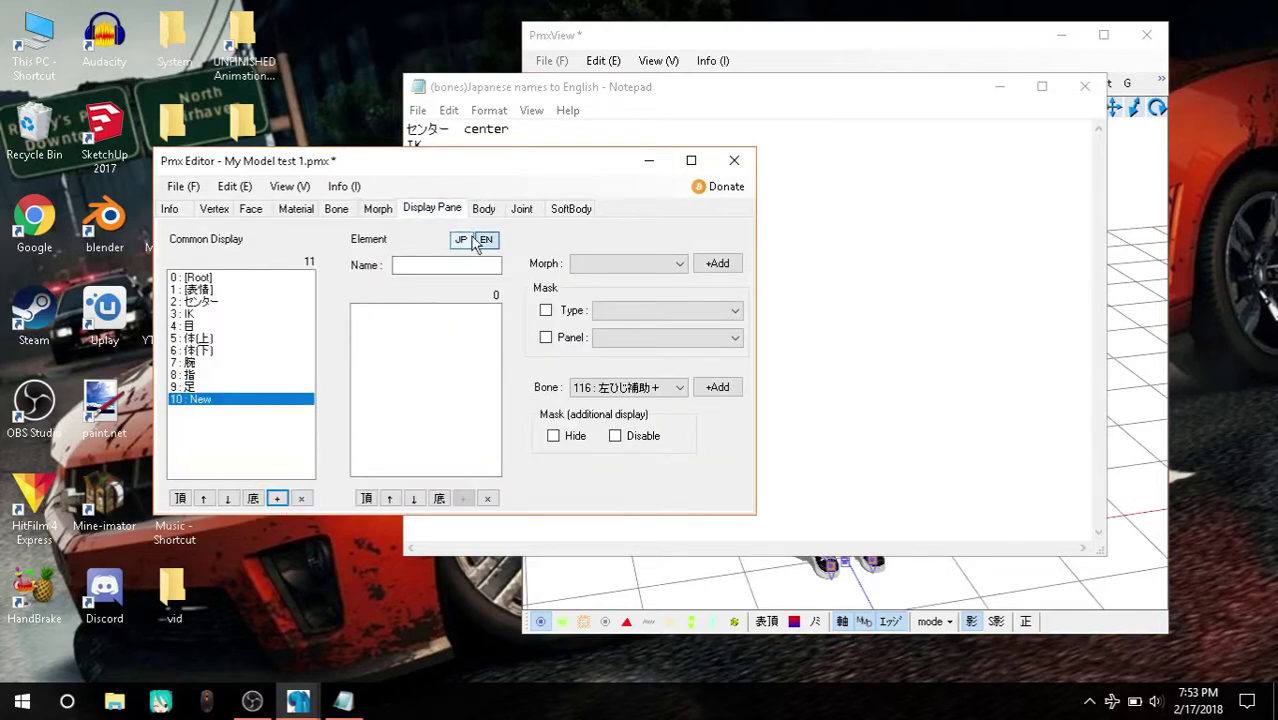
left_click(461, 239)
left_click(466, 268)
key("ctrl+v")
left_click_drag(456, 269, 417, 262)
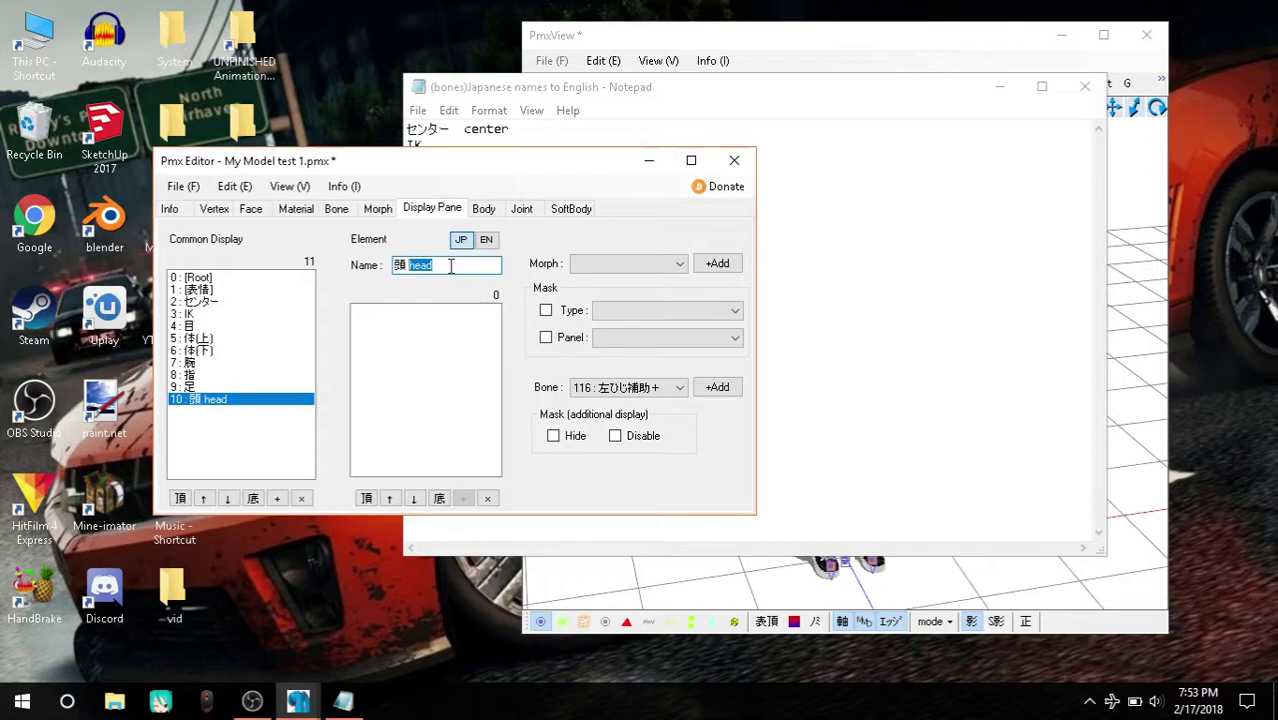
key("BackSpace")
left_click(486, 240)
left_click(467, 270)
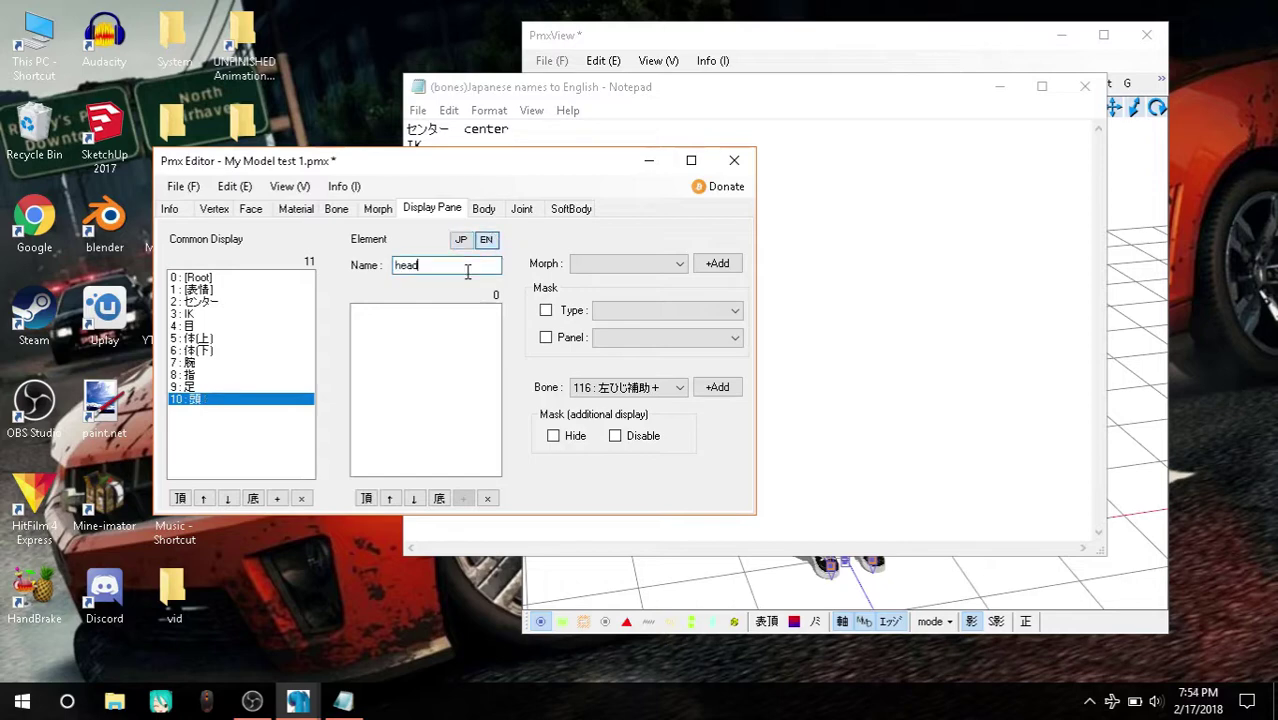
left_click(461, 240)
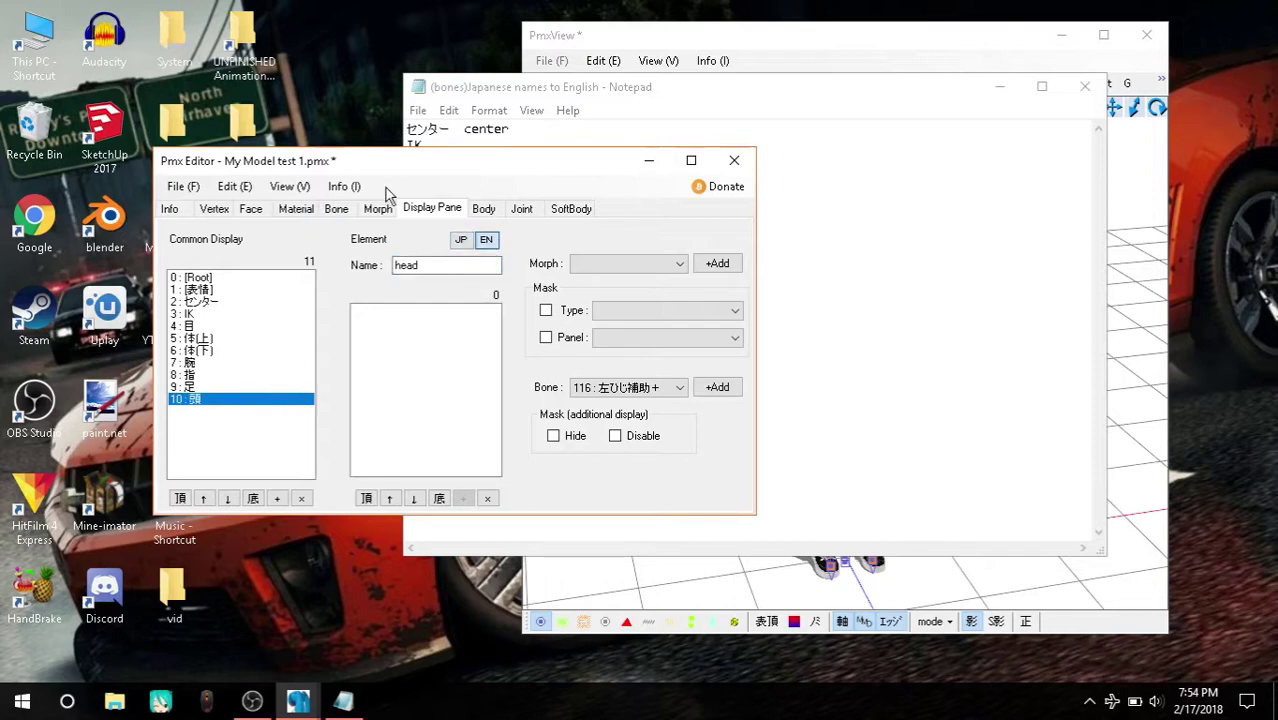
Step: Inspect the neck 首 and head 頭 bones in PmxView and select both
left_click(784, 42)
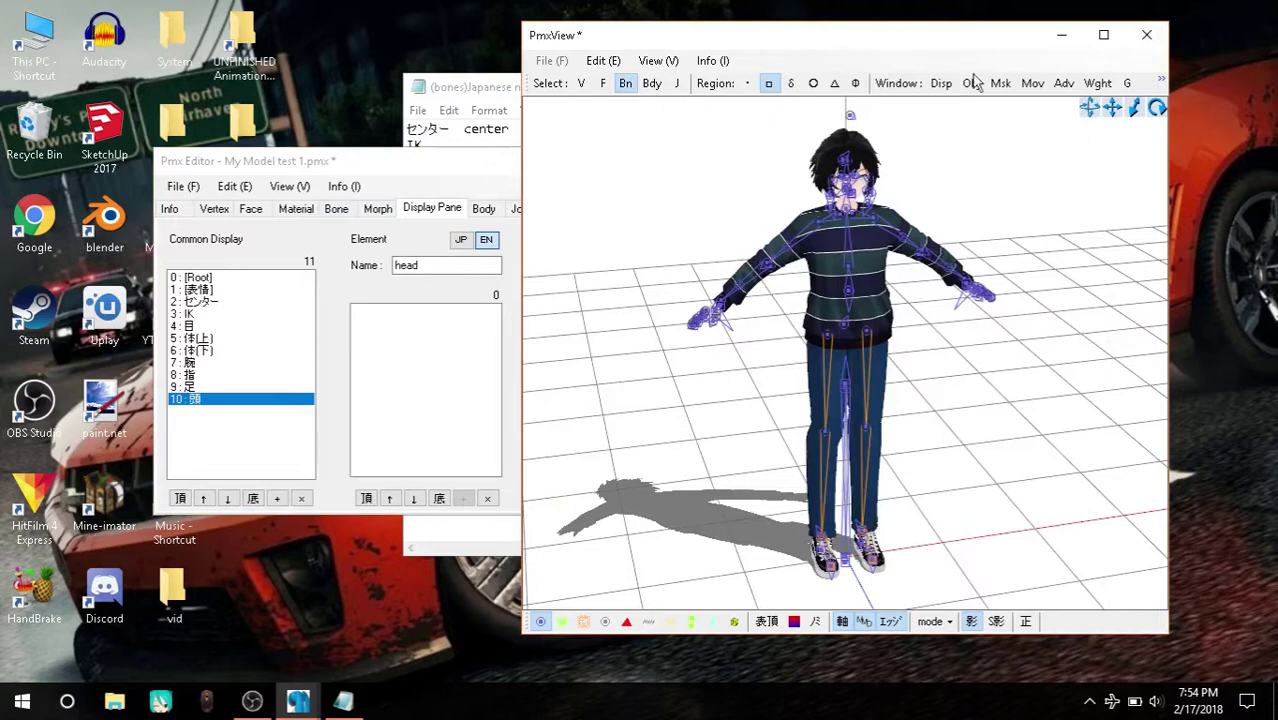
scroll(948, 90, "up", 2)
scroll(934, 190, "up", 2)
scroll(950, 185, "up", 2)
scroll(956, 183, "up", 2)
scroll(958, 190, "up", 2)
scroll(924, 182, "up", 2)
scroll(924, 182, "up", 2)
scroll(924, 182, "up", 2)
middle_click_drag(924, 182, 982, 197)
right_click_drag(982, 197, 852, 243)
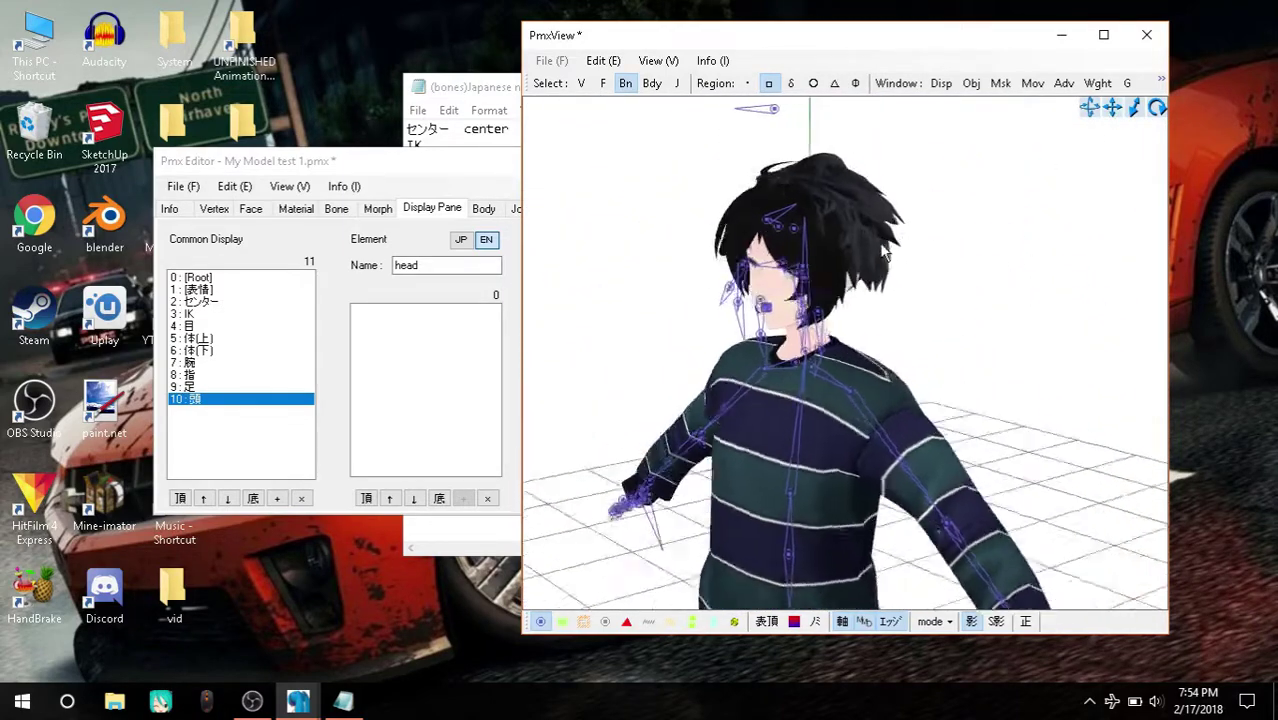
left_click(806, 305)
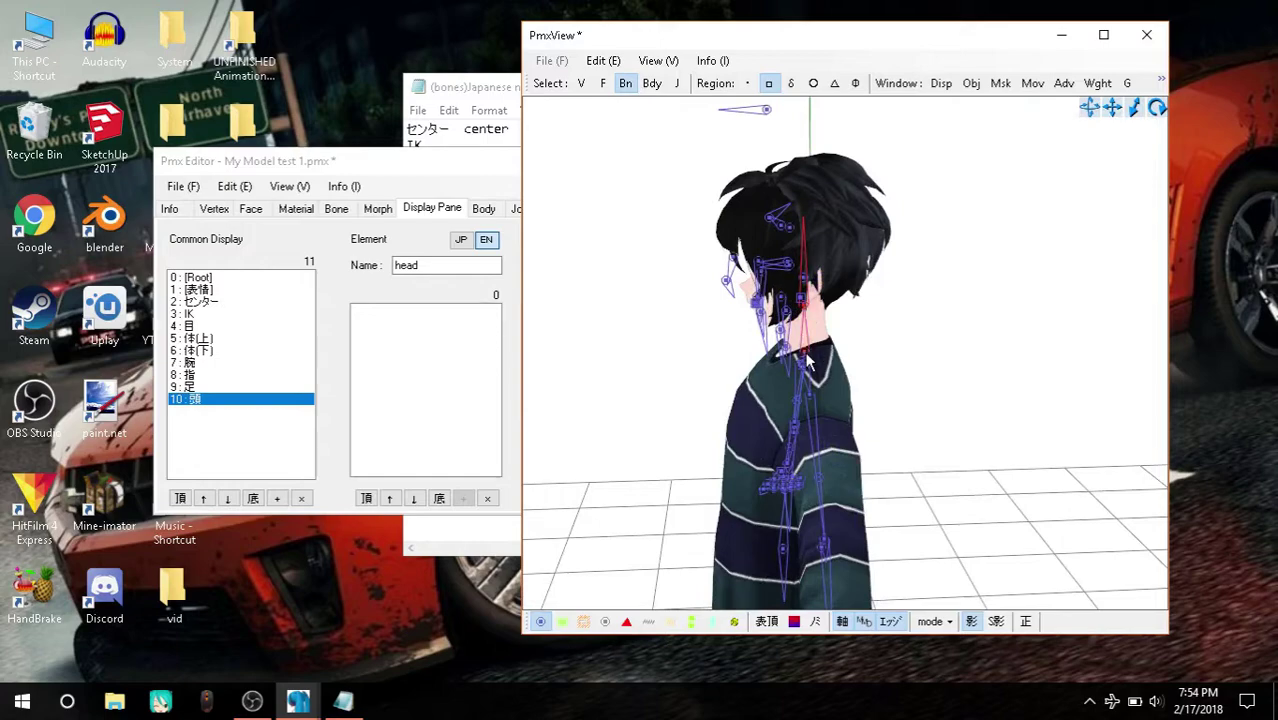
mouse_move(807, 363)
right_mouse_down()
mouse_move(980, 309)
mouse_move(903, 314)
right_mouse_up()
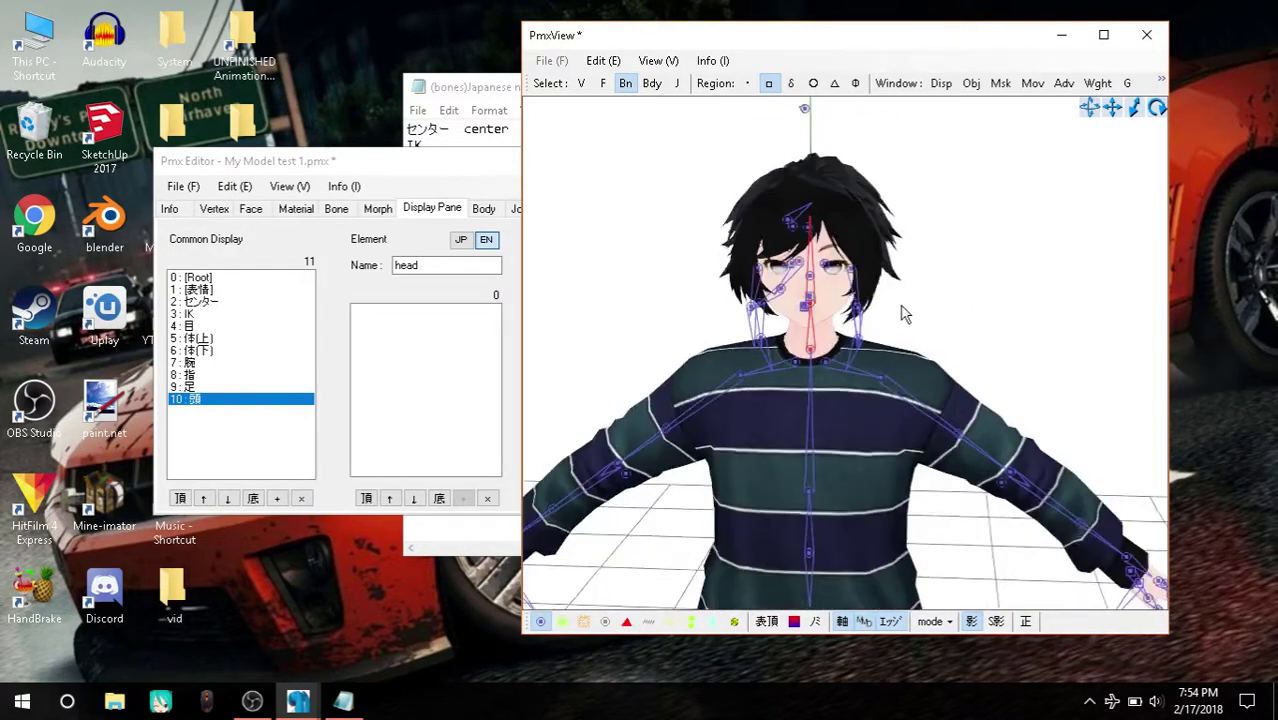
left_click(336, 210)
left_click(815, 352)
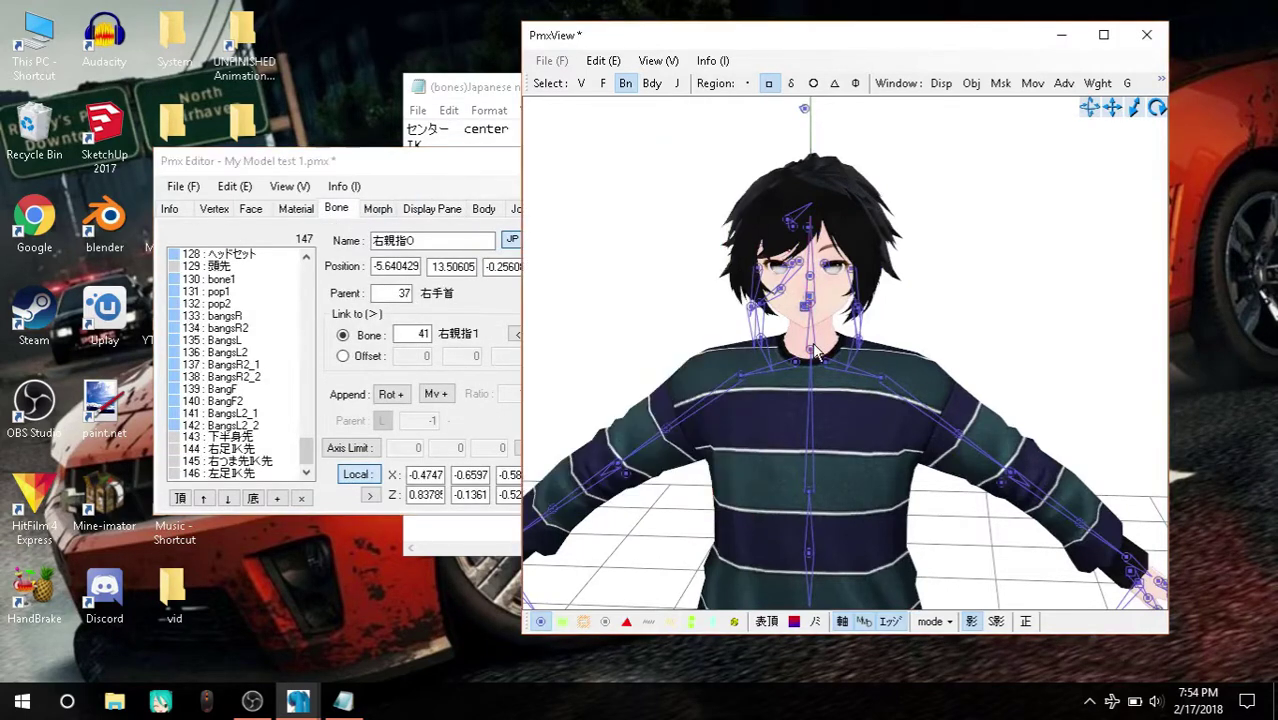
left_click(815, 290)
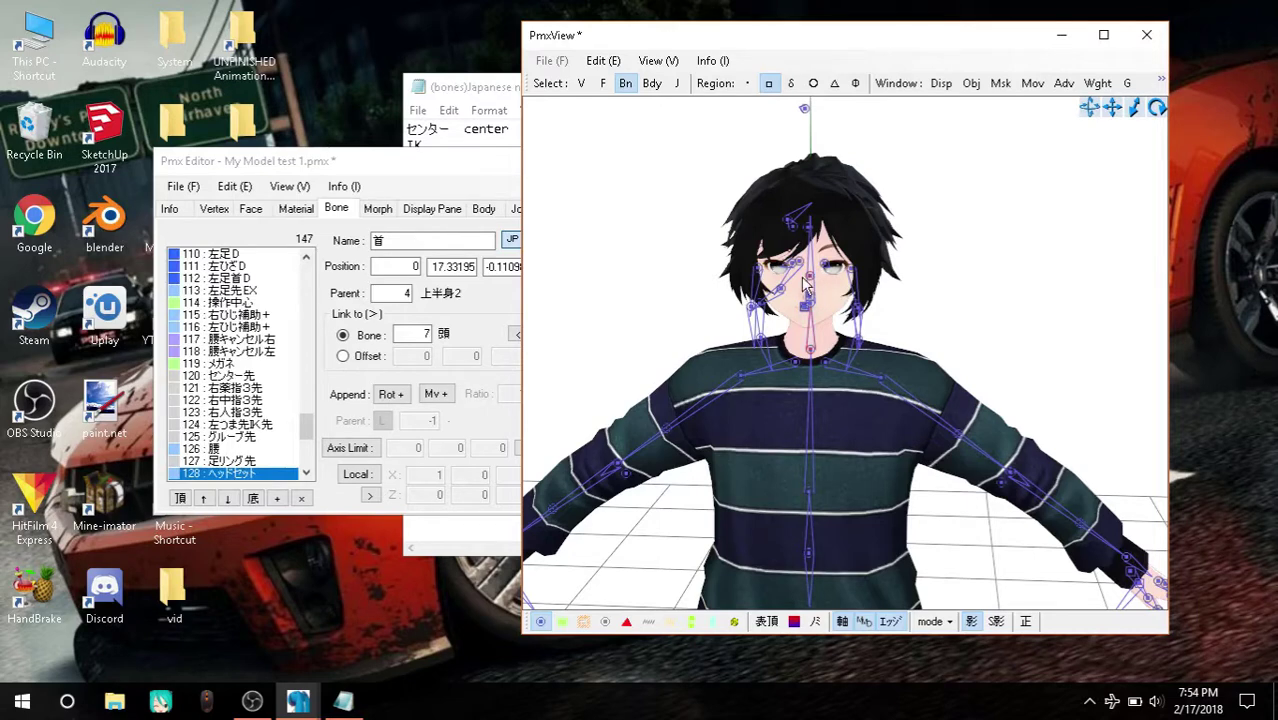
right_click_drag(810, 287, 815, 340)
left_click(815, 345)
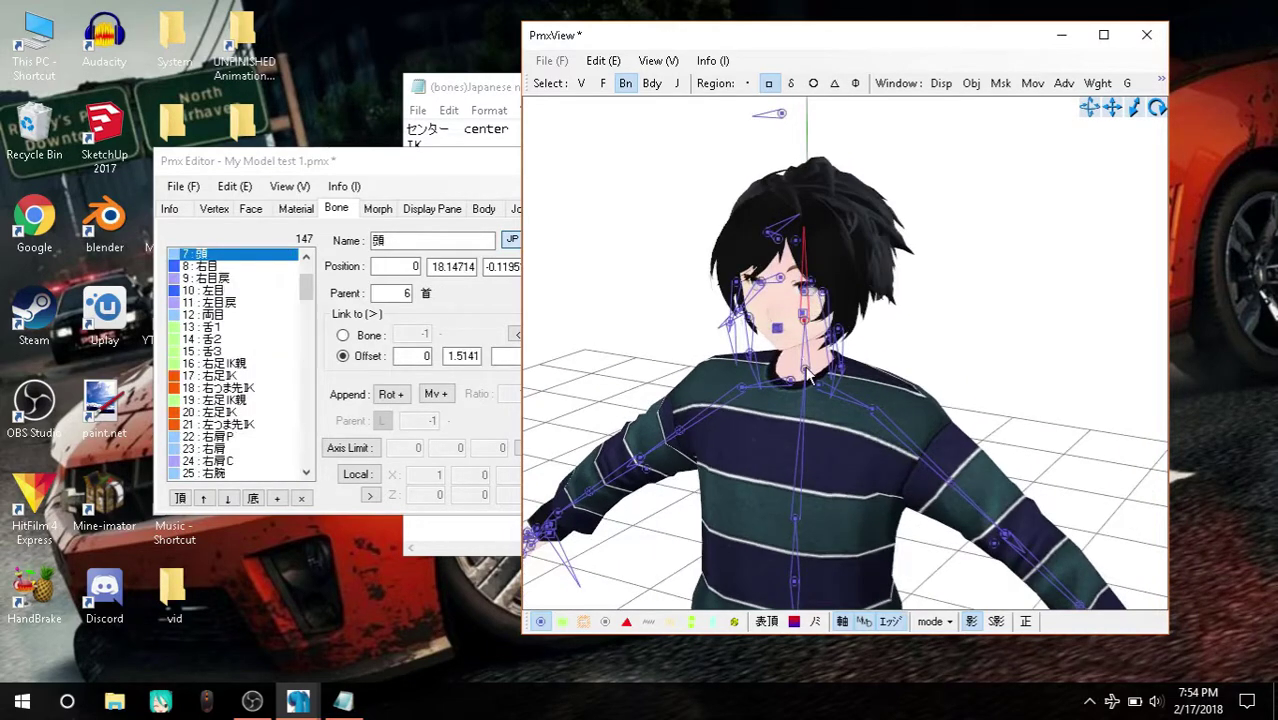
left_click(265, 326, "ctrl")
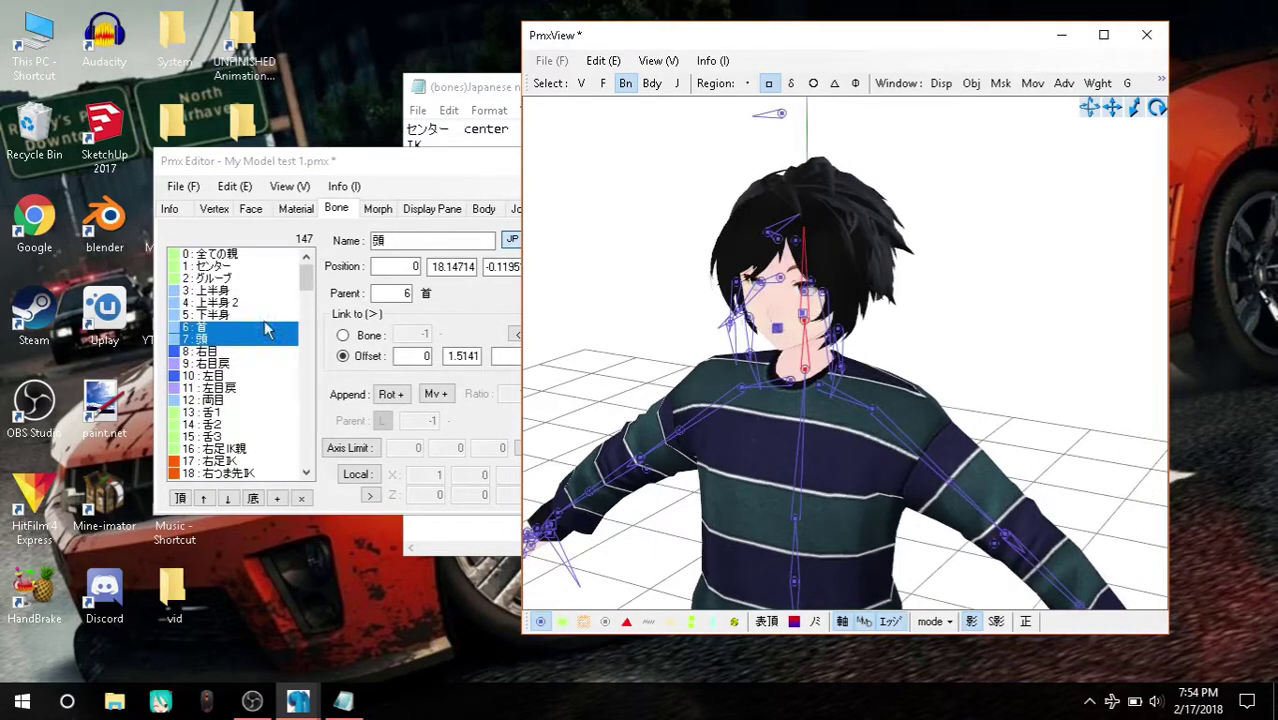
left_click(430, 208)
Step: Add the neck and head bones, B6 首 and B7 頭, to the head group
left_click(618, 388)
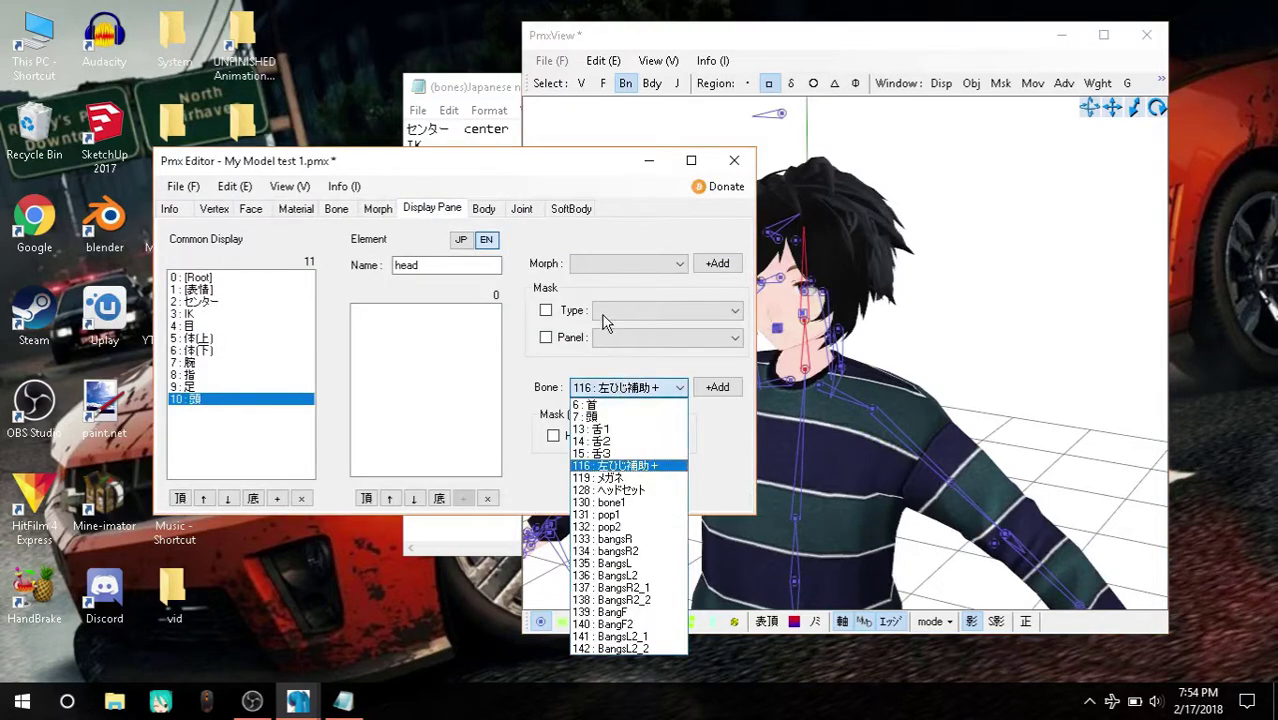
left_click(600, 417)
left_click(705, 390)
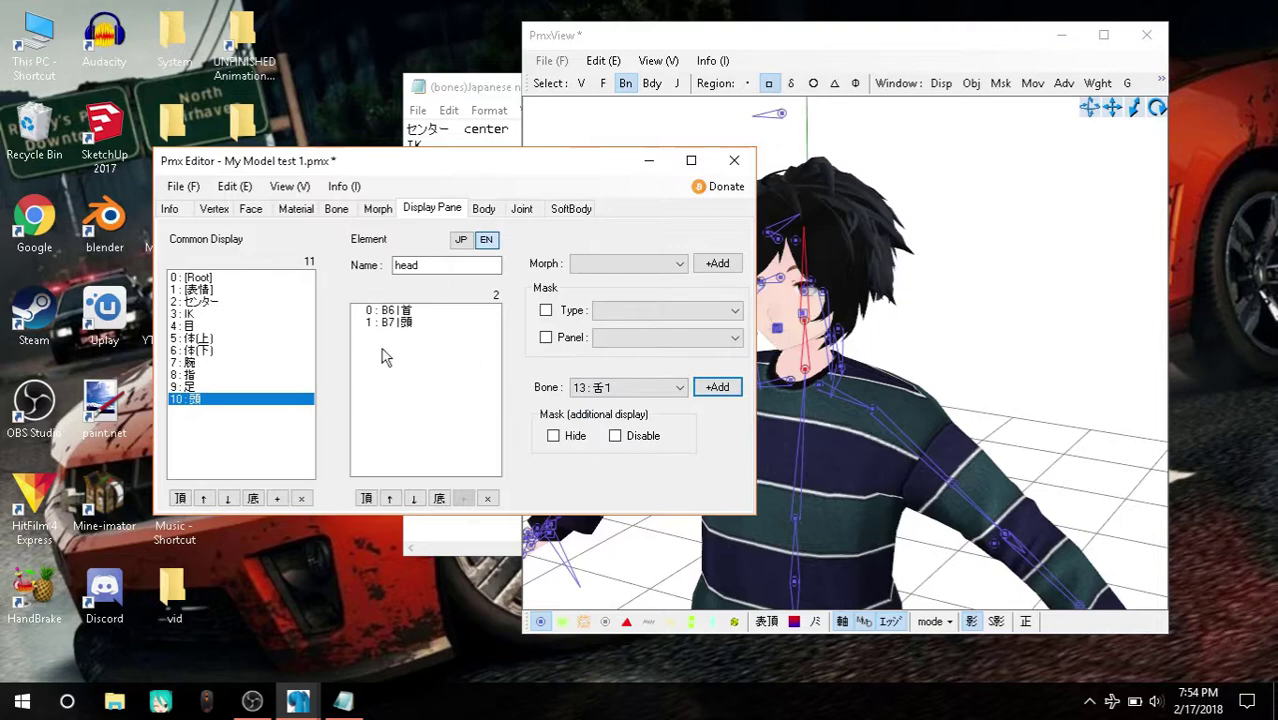
left_click(645, 387)
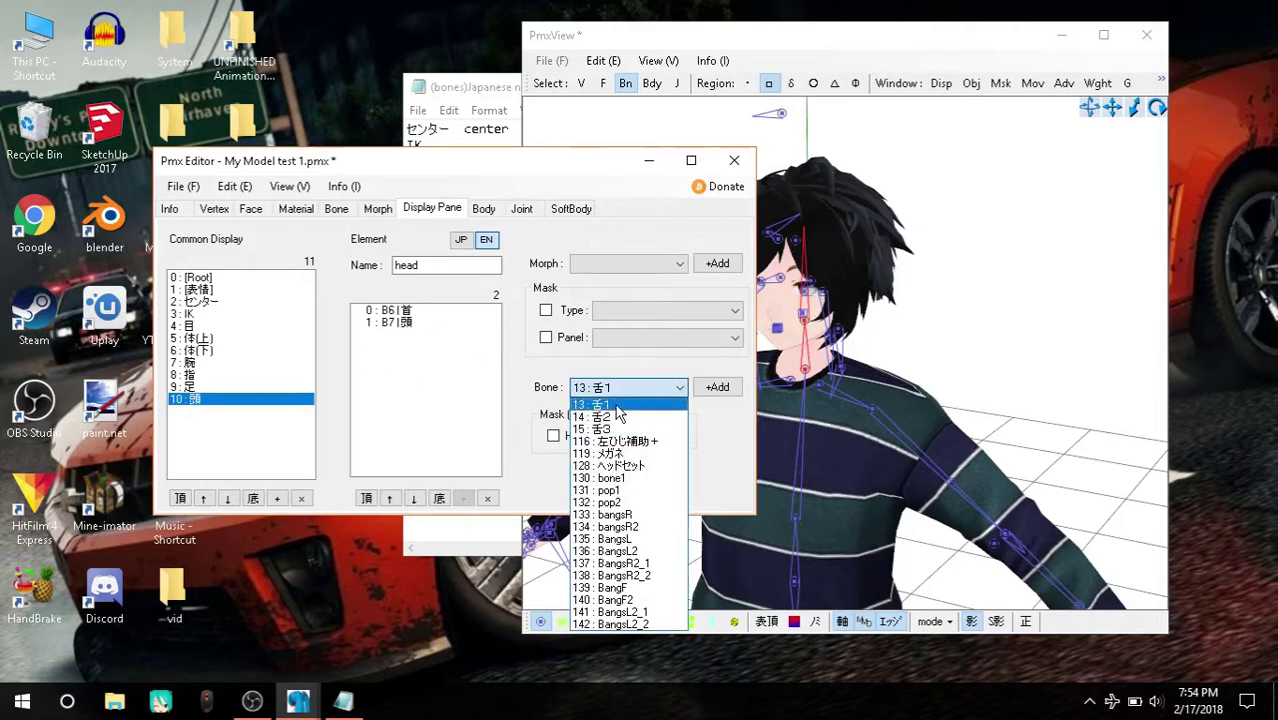
left_click(338, 236)
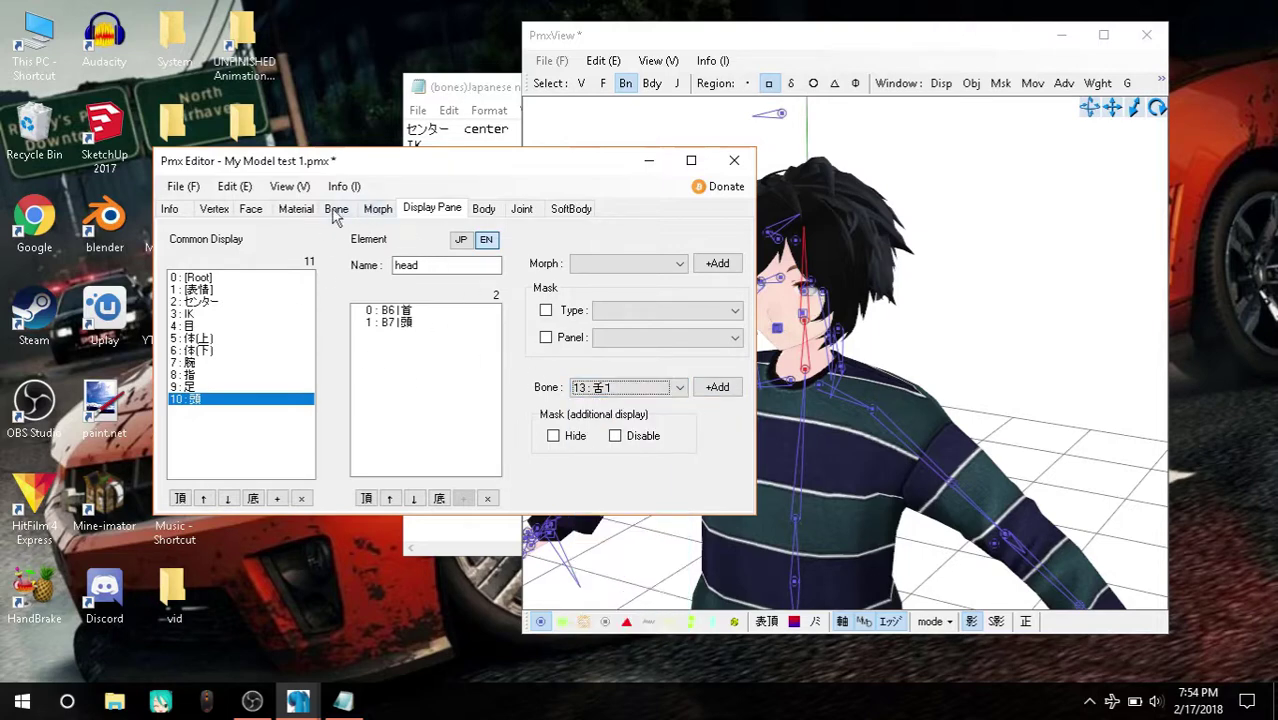
Step: Inspect the tongue bone 舌1, then return to display groups and select the legs group
left_click(336, 209)
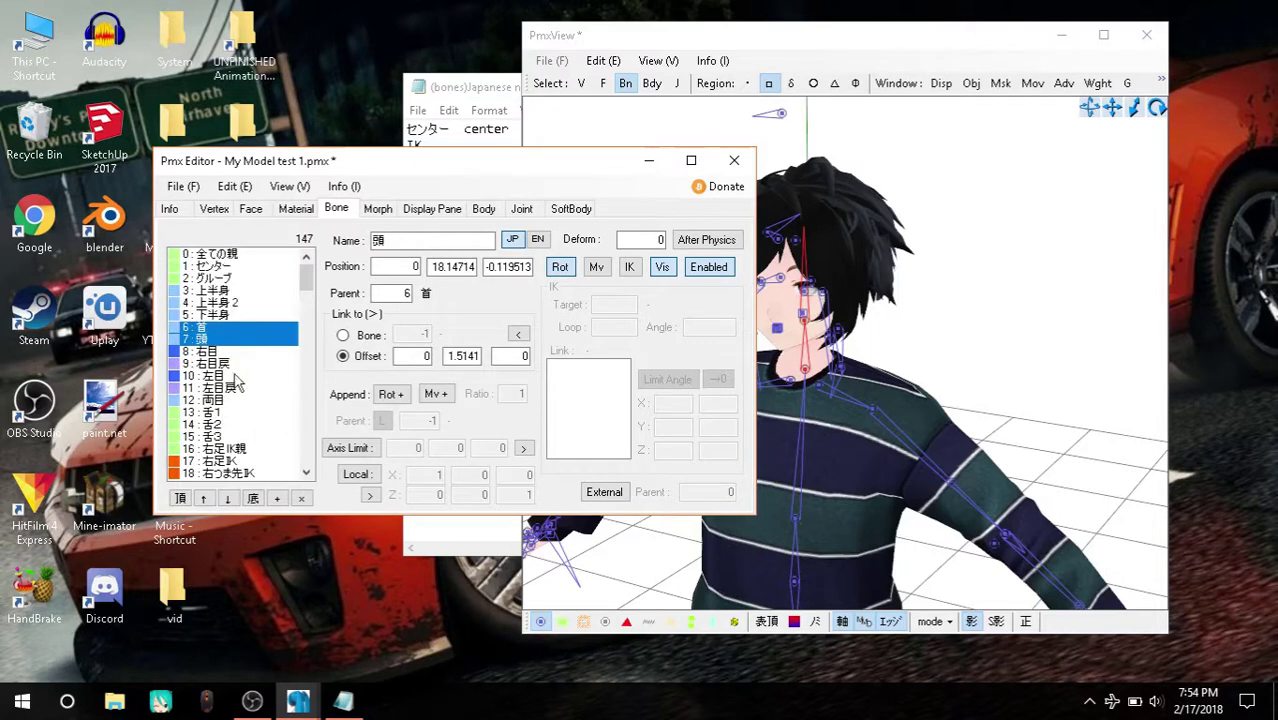
left_click(212, 413)
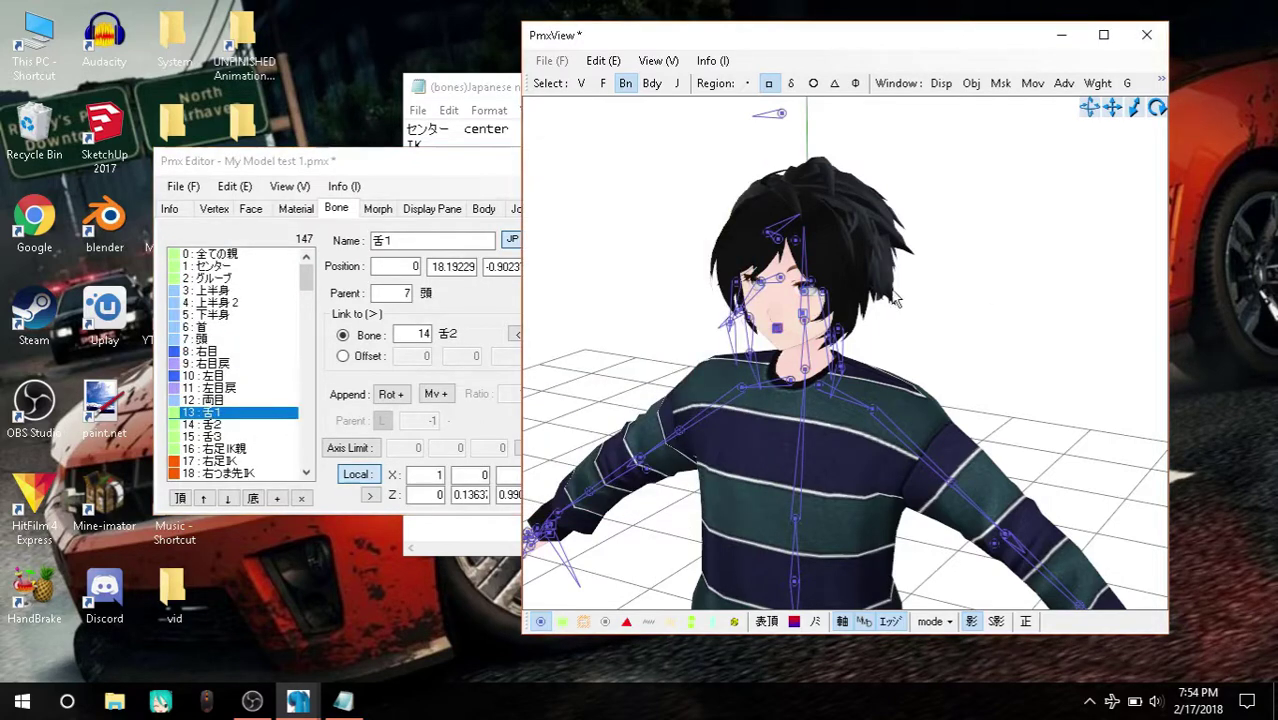
left_click(214, 414)
right_click_drag(908, 260, 776, 366)
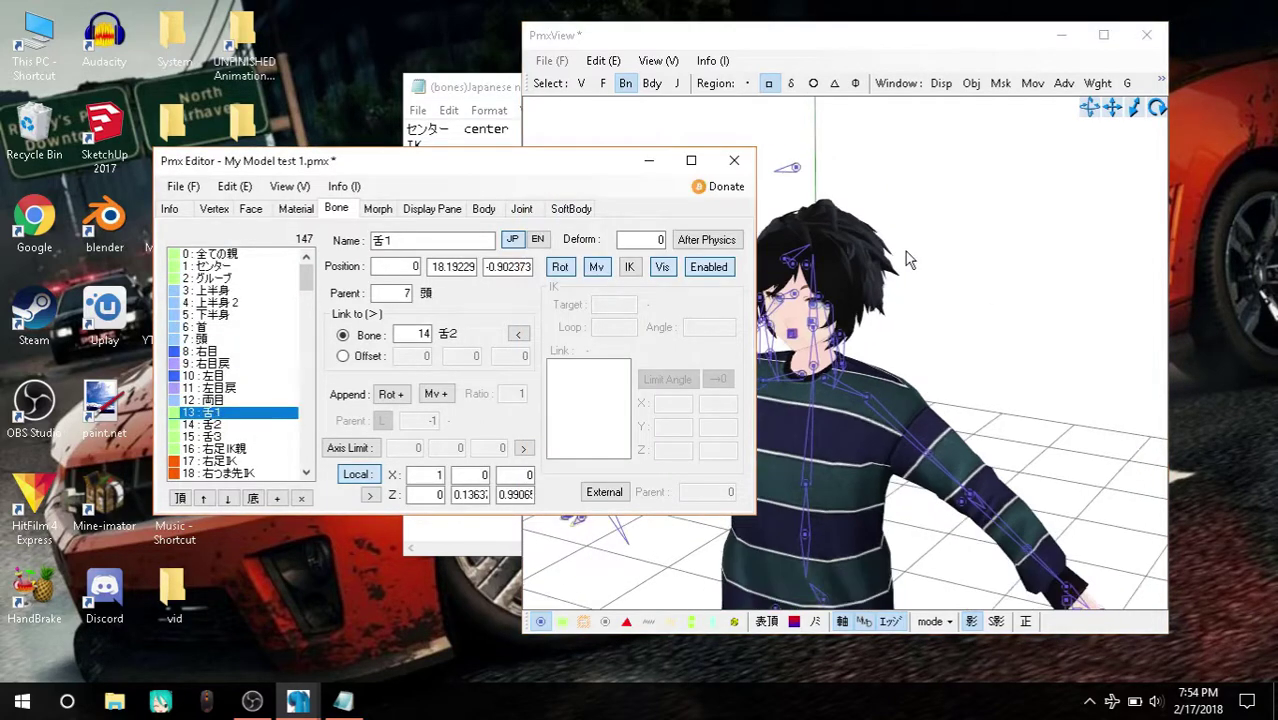
scroll(776, 366, "up", 3)
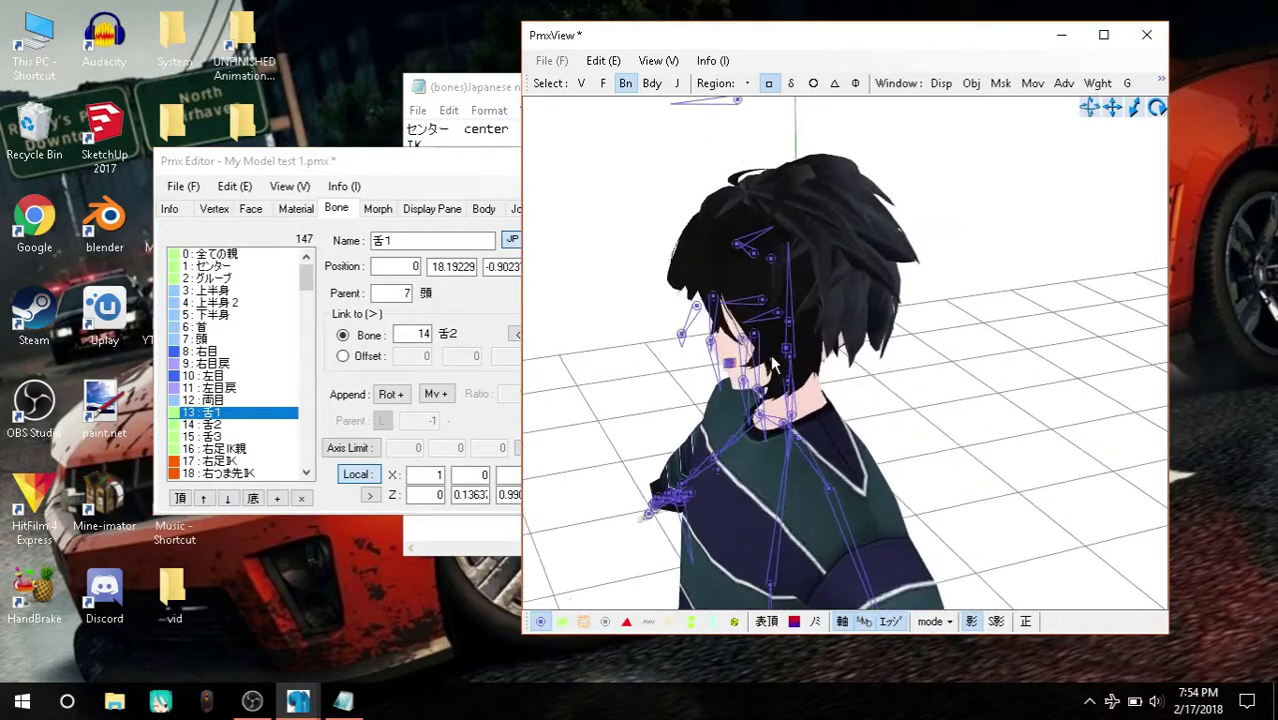
scroll(776, 366, "up", 3)
left_click(427, 181)
left_click(405, 209)
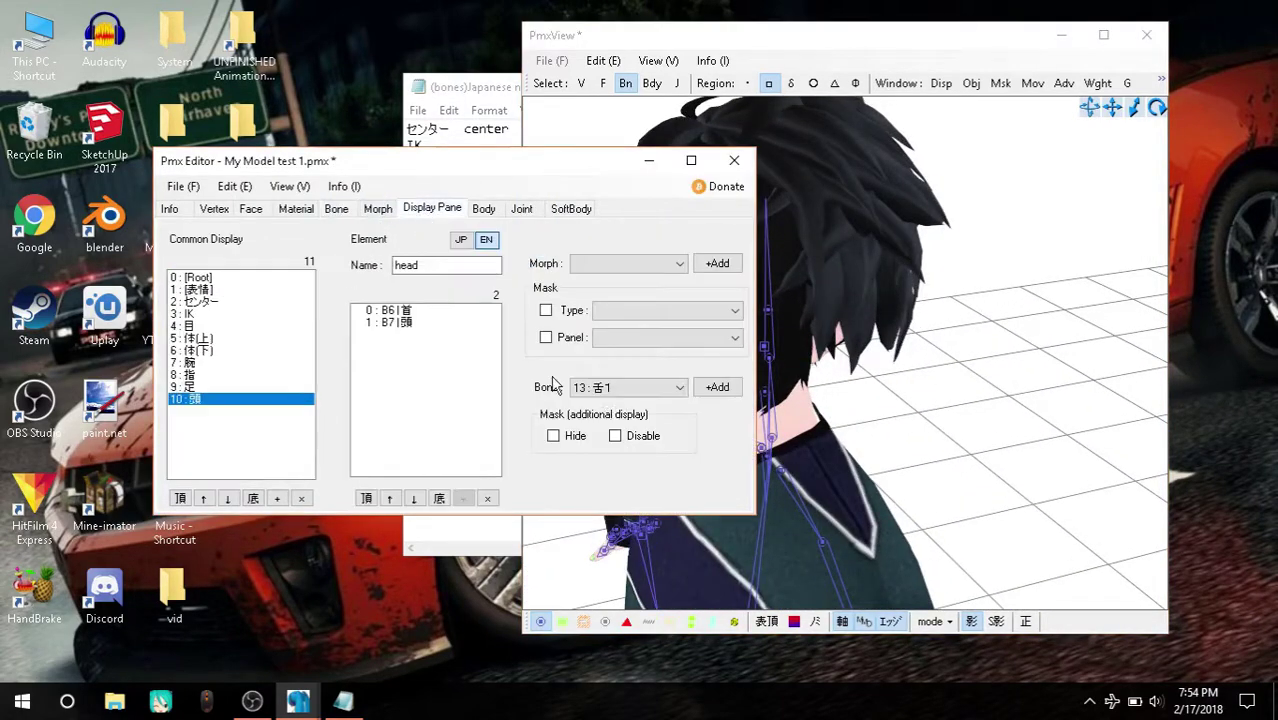
left_click(605, 390)
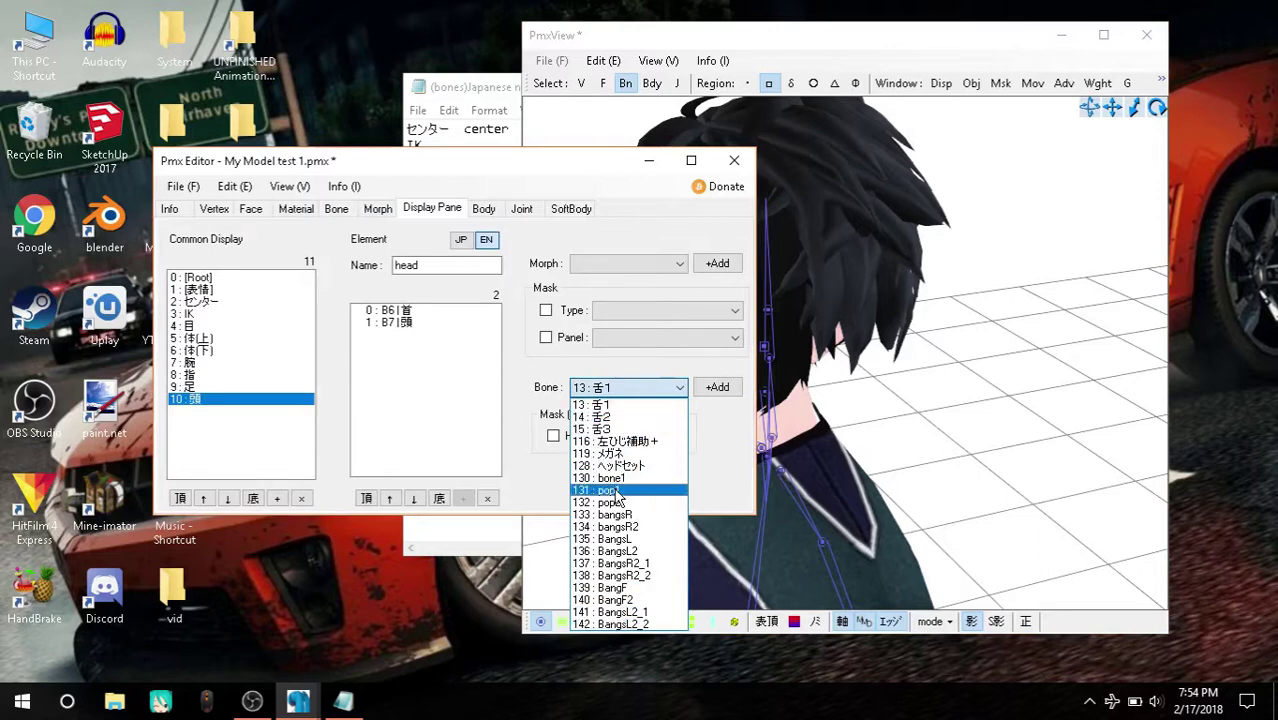
left_click(192, 380)
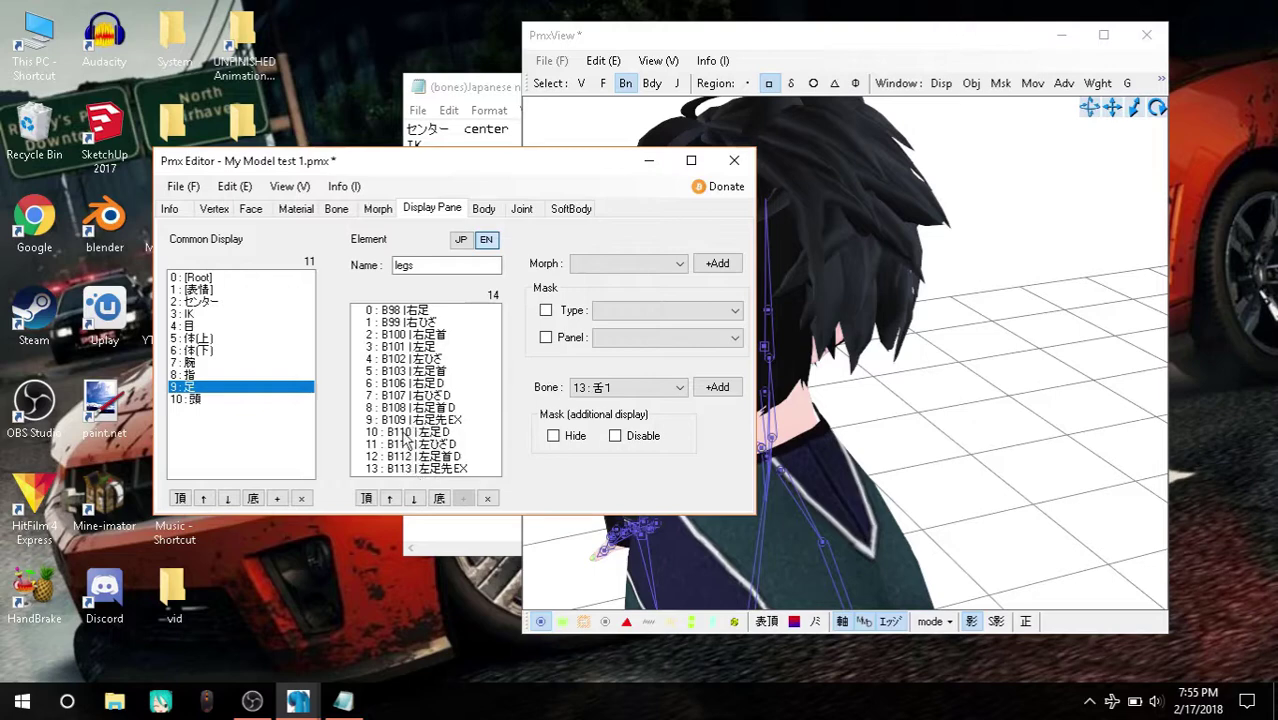
Step: Step through the fingers and arms display groups and their entries
left_click(243, 374)
scroll(391, 372, "down", 5)
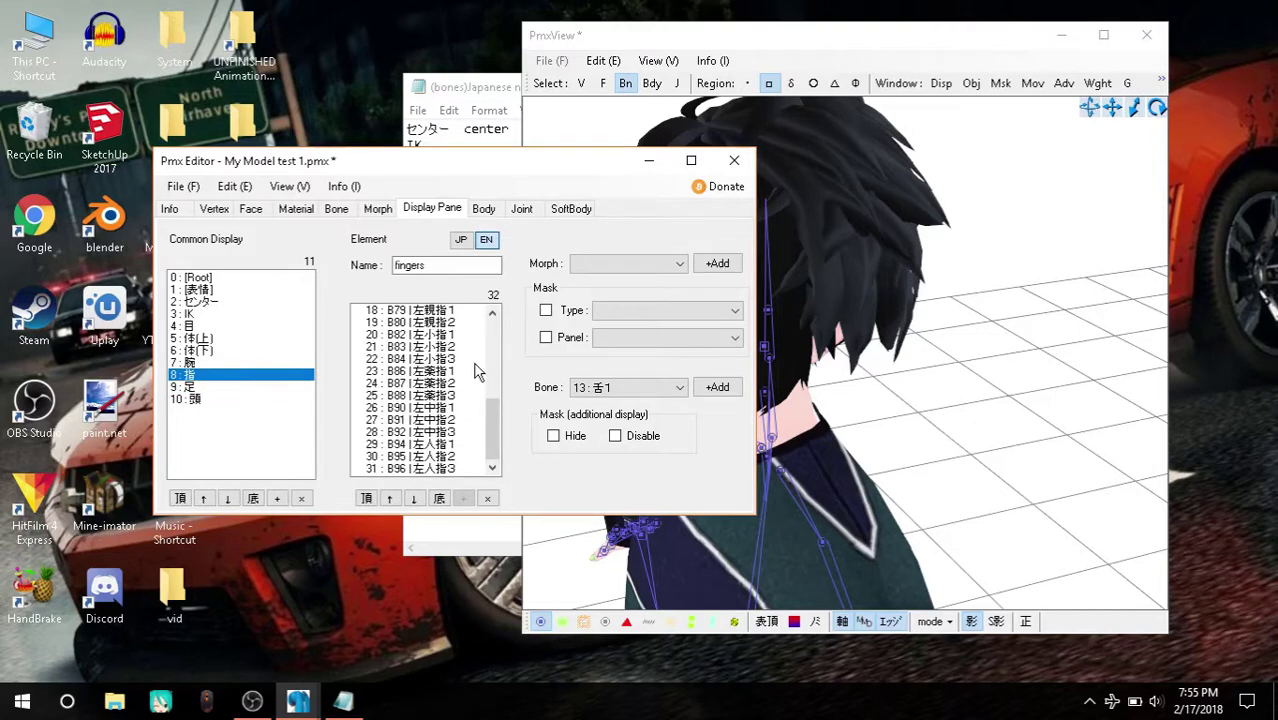
scroll(463, 360, "up", 5)
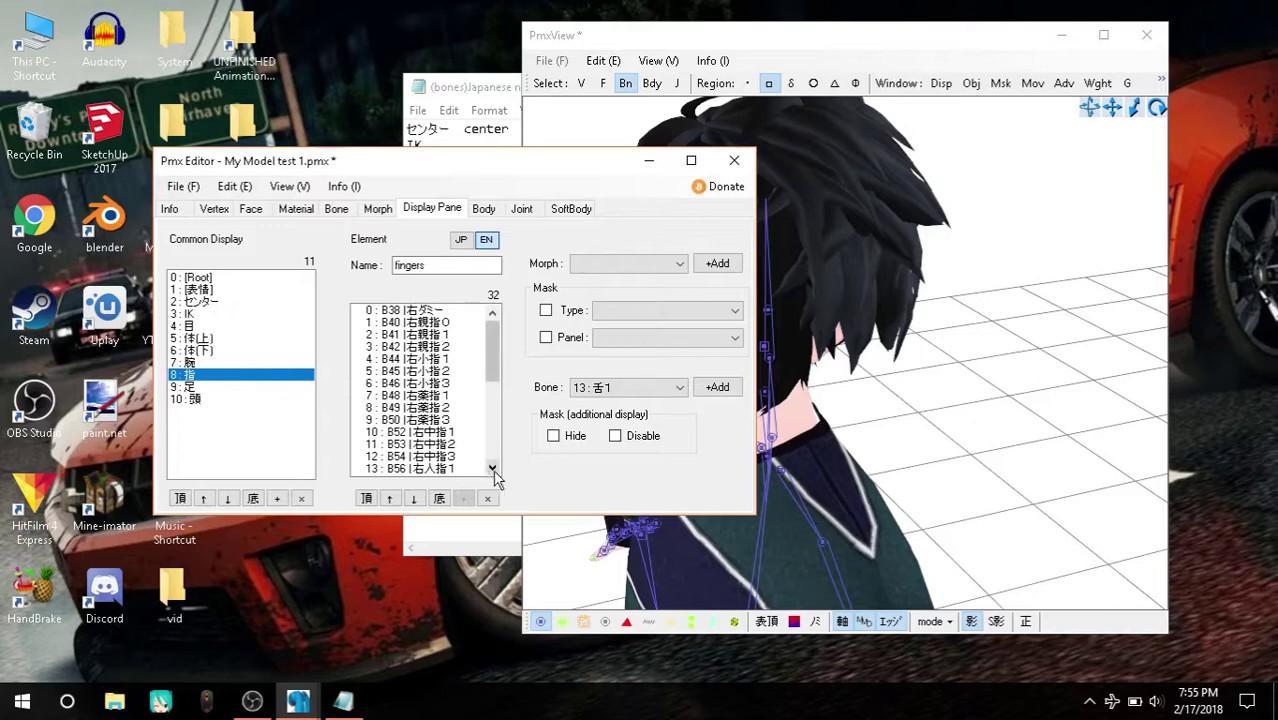
left_click(492, 468)
left_click(492, 468)
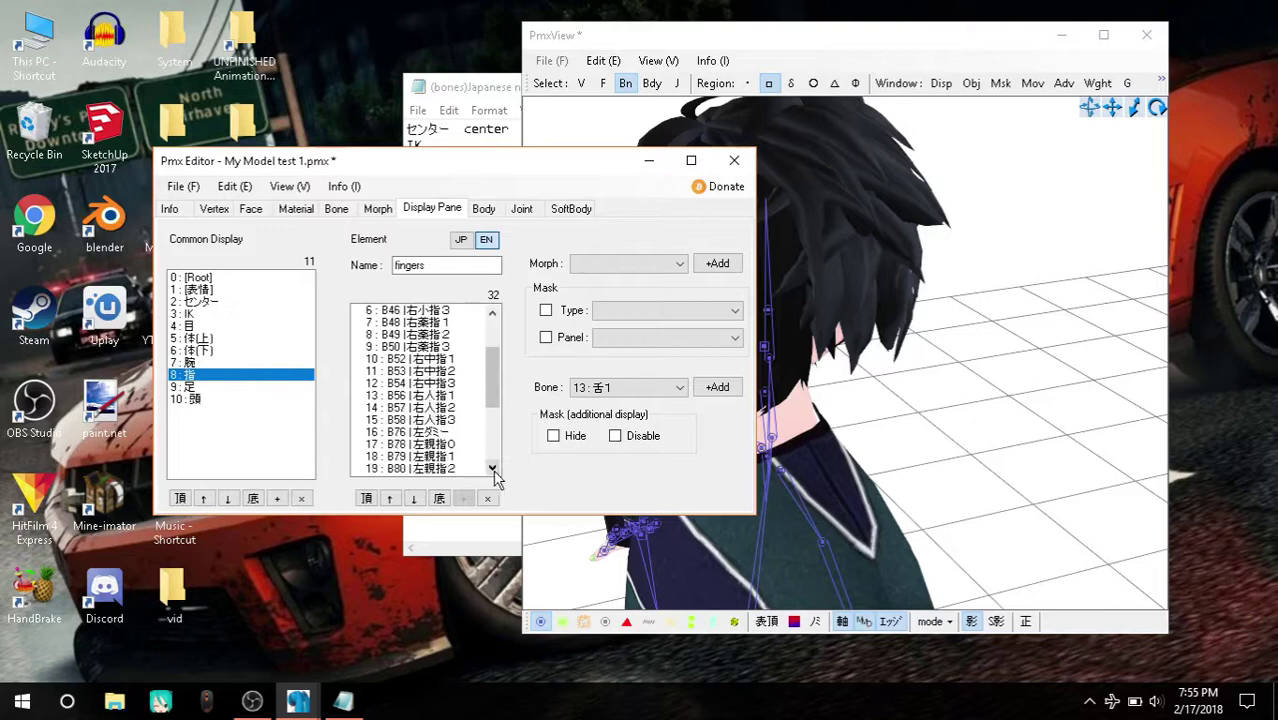
left_click(492, 468)
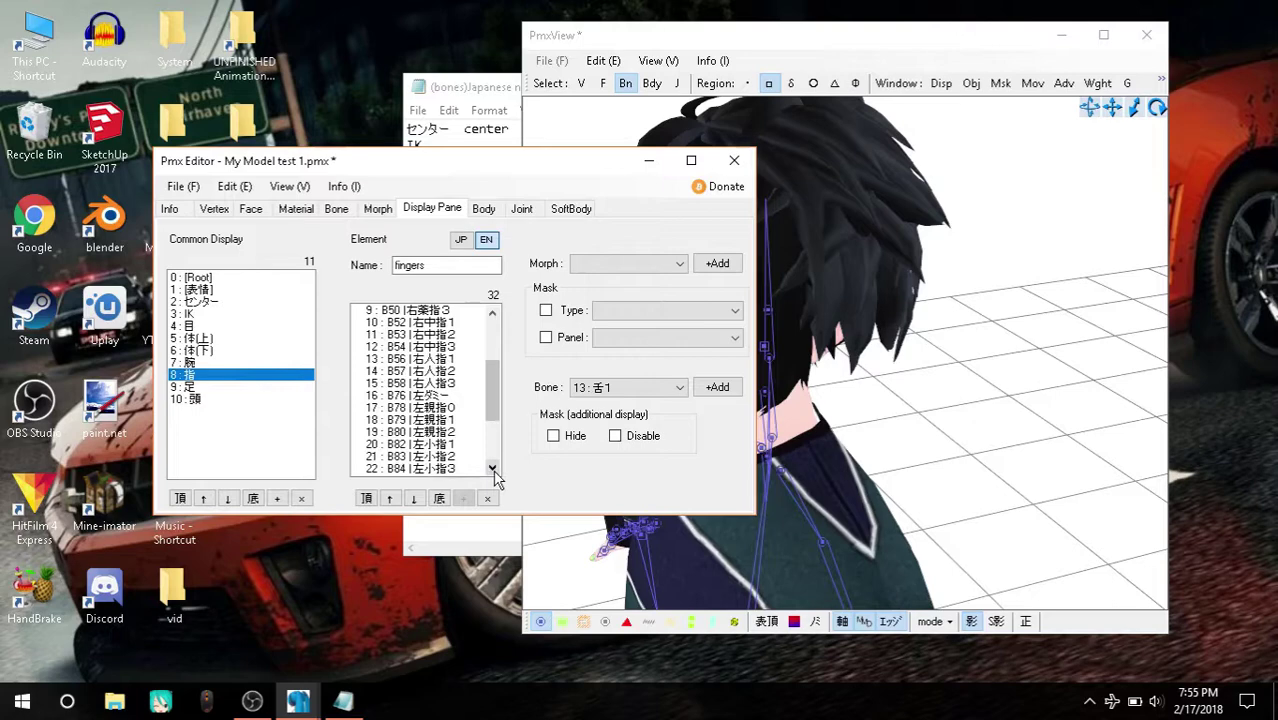
left_click(492, 468)
left_click(492, 468)
left_click(492, 468)
left_click(492, 468)
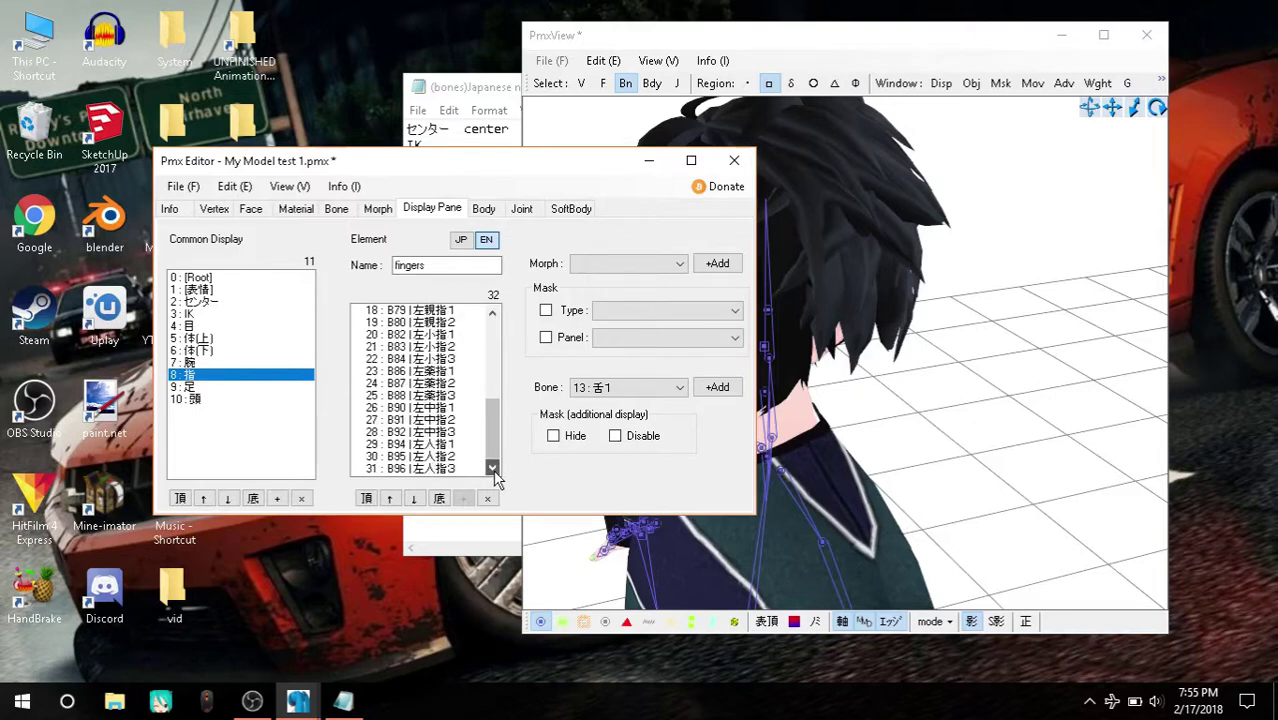
left_click(195, 362)
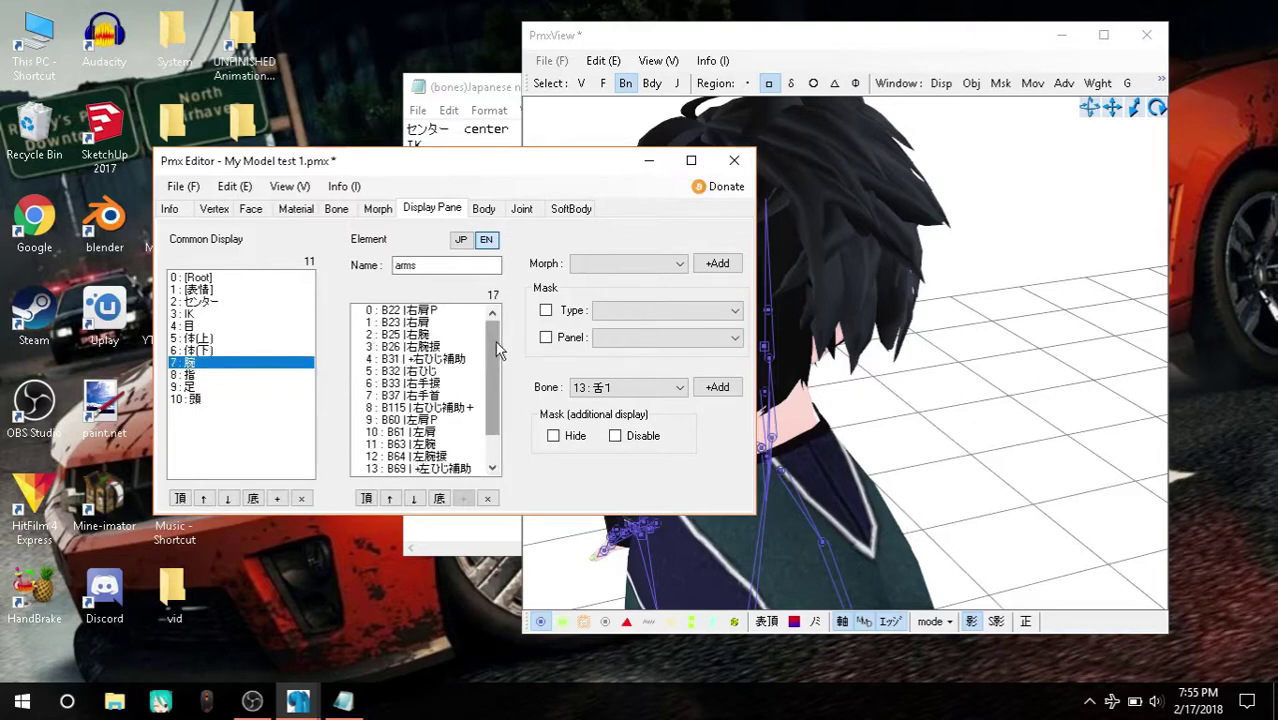
left_click(492, 468)
left_click(492, 468)
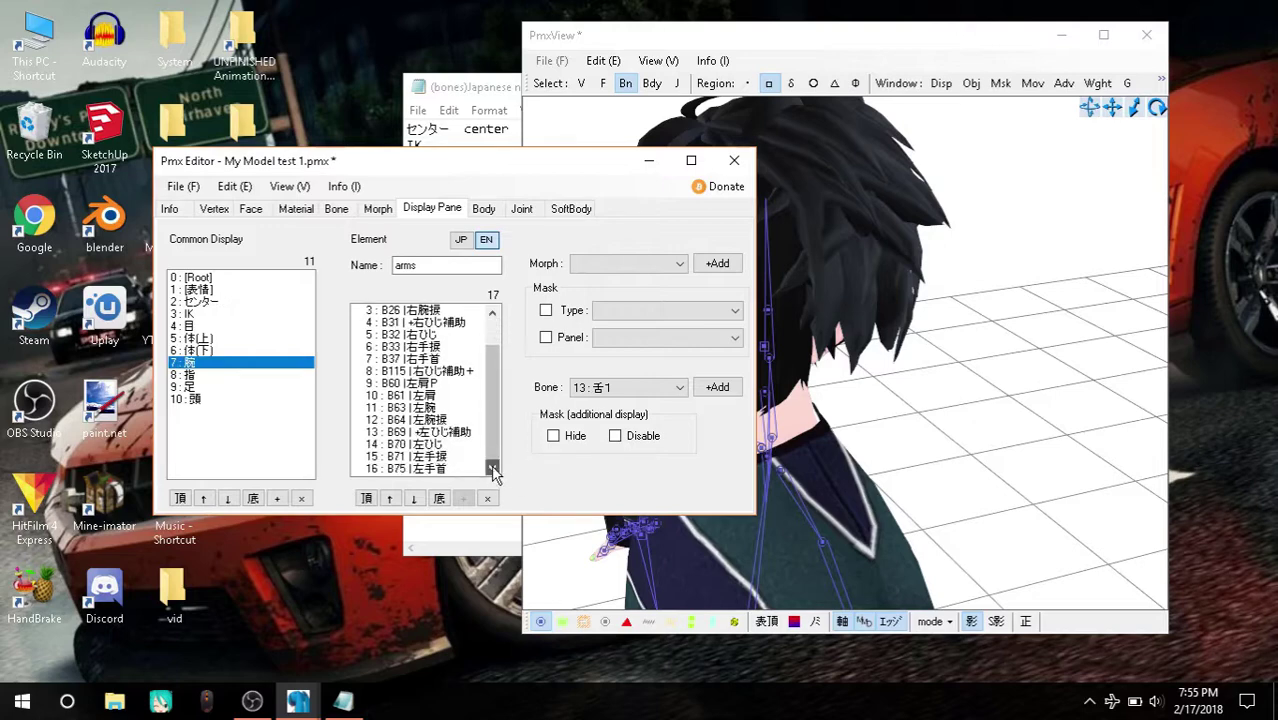
Step: Check the English names of the lower body, upper body, IK, center, Exp and Root groups
left_click(226, 352)
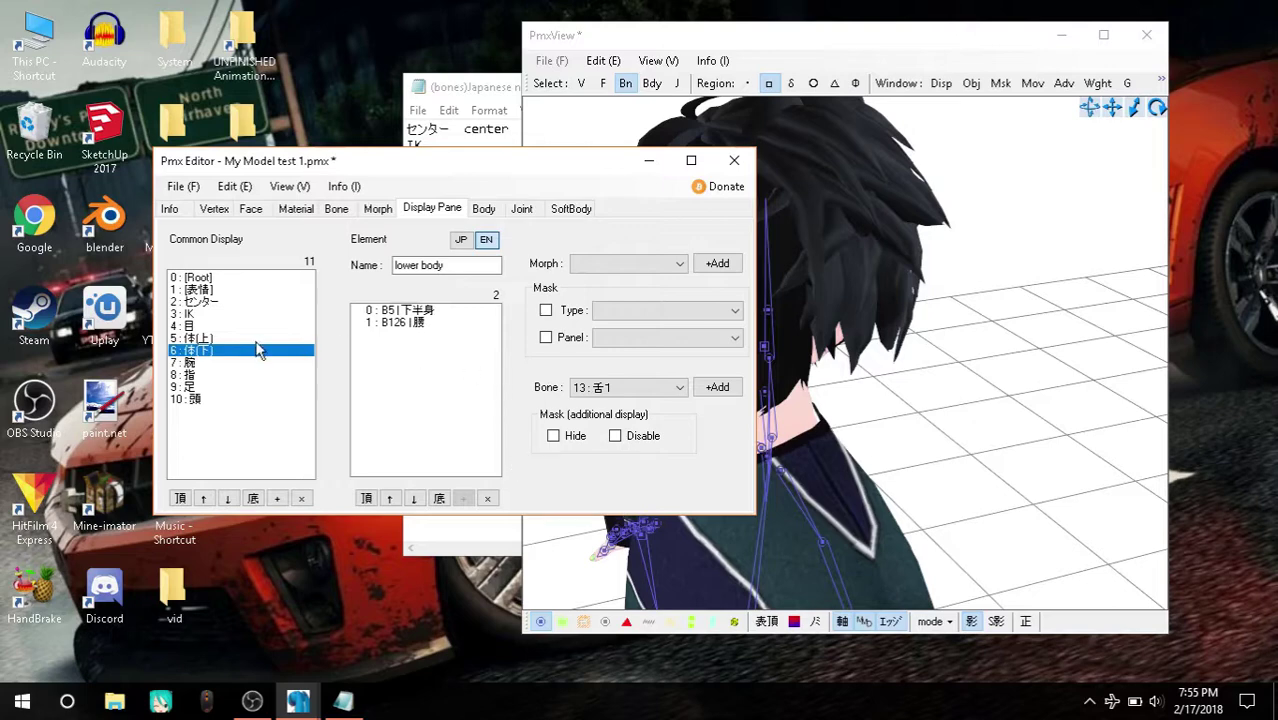
left_click(256, 341)
left_click(203, 326)
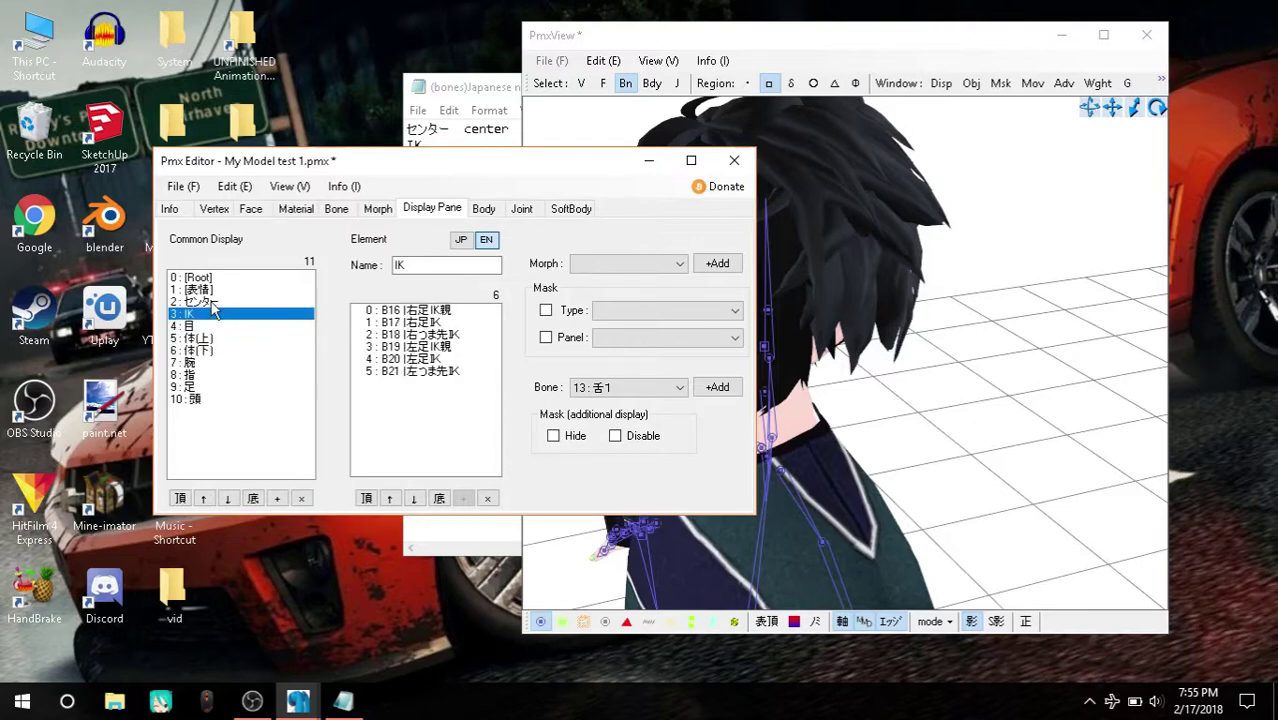
left_click(207, 302)
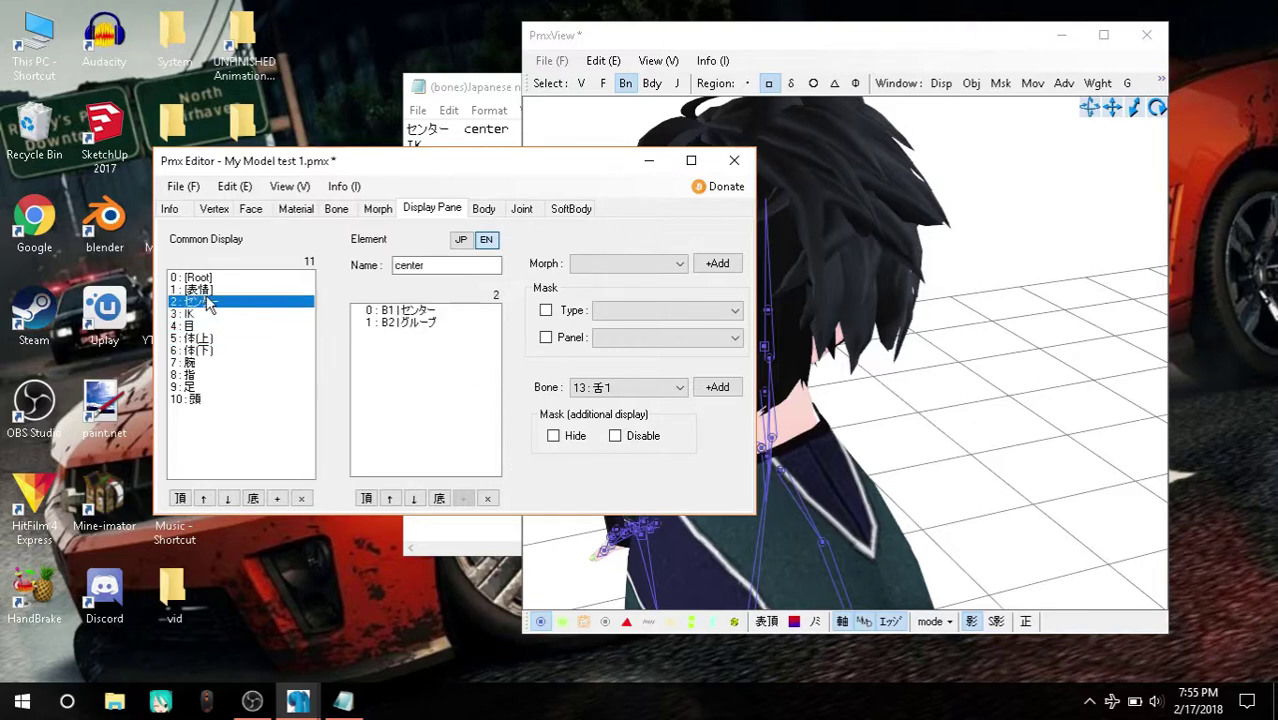
left_click(205, 315)
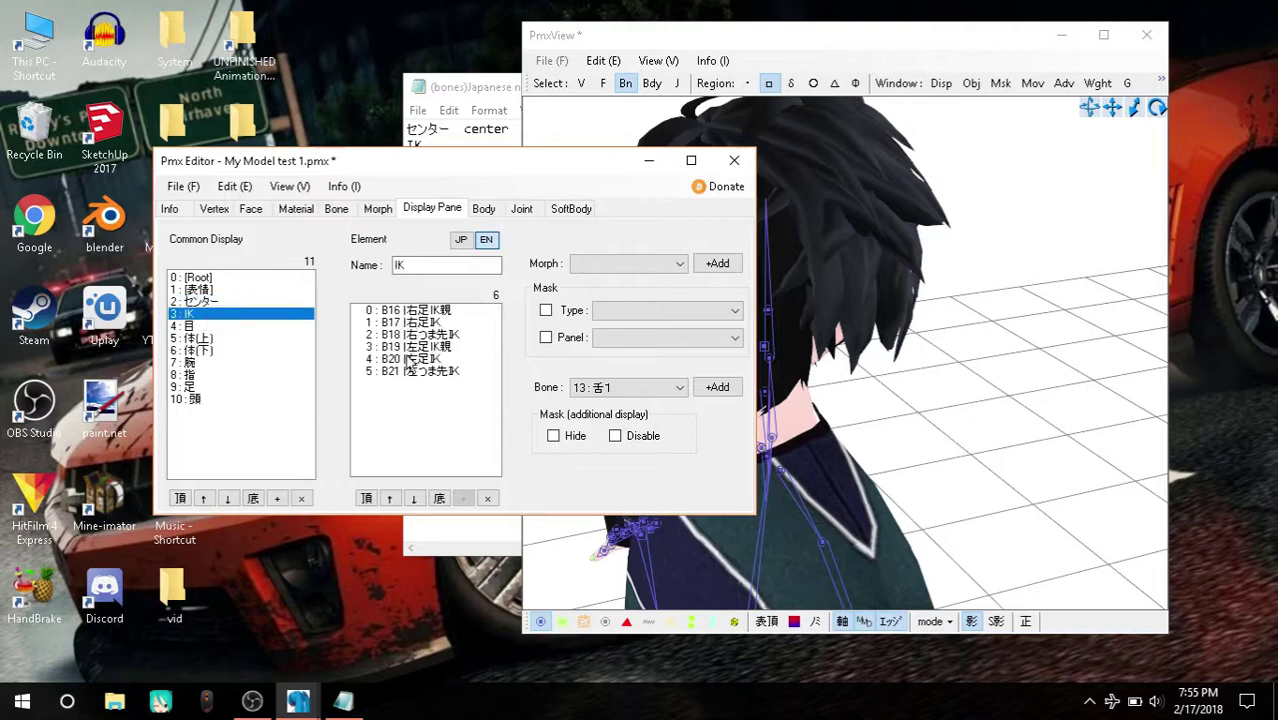
left_click(190, 302)
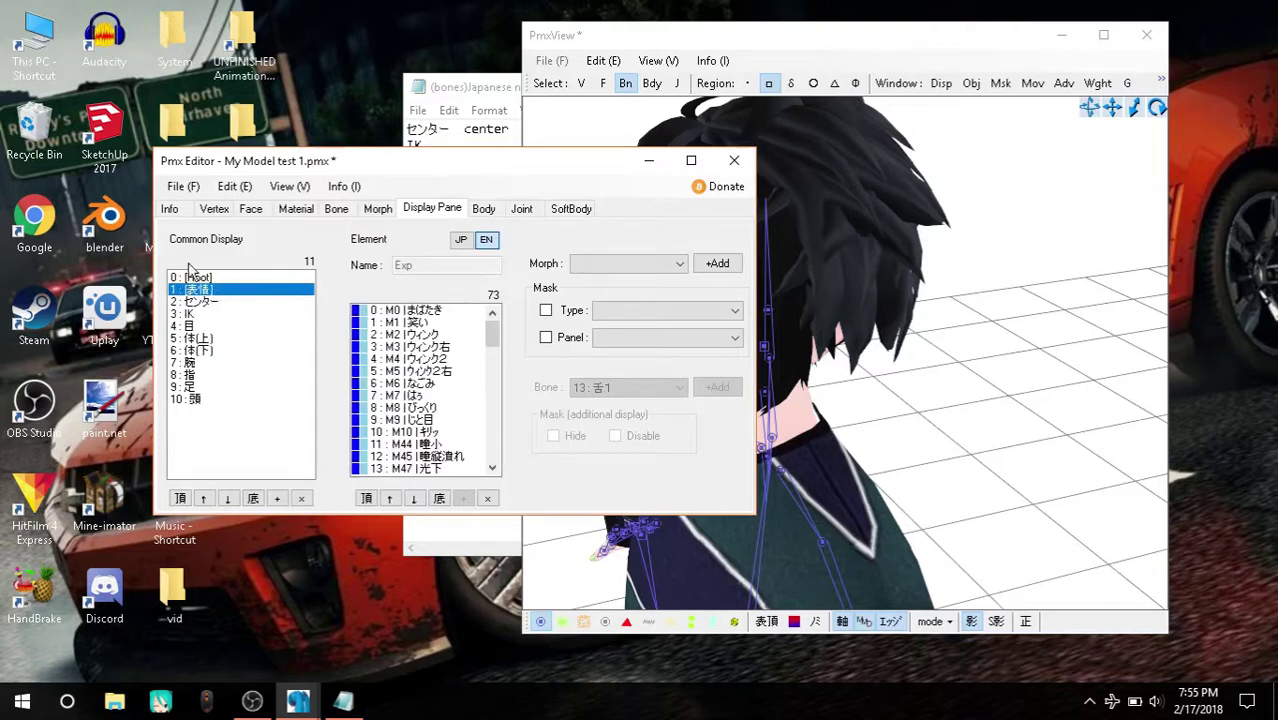
left_click(192, 277)
left_click(222, 302)
left_click(178, 279)
left_click(220, 290)
left_click(244, 278)
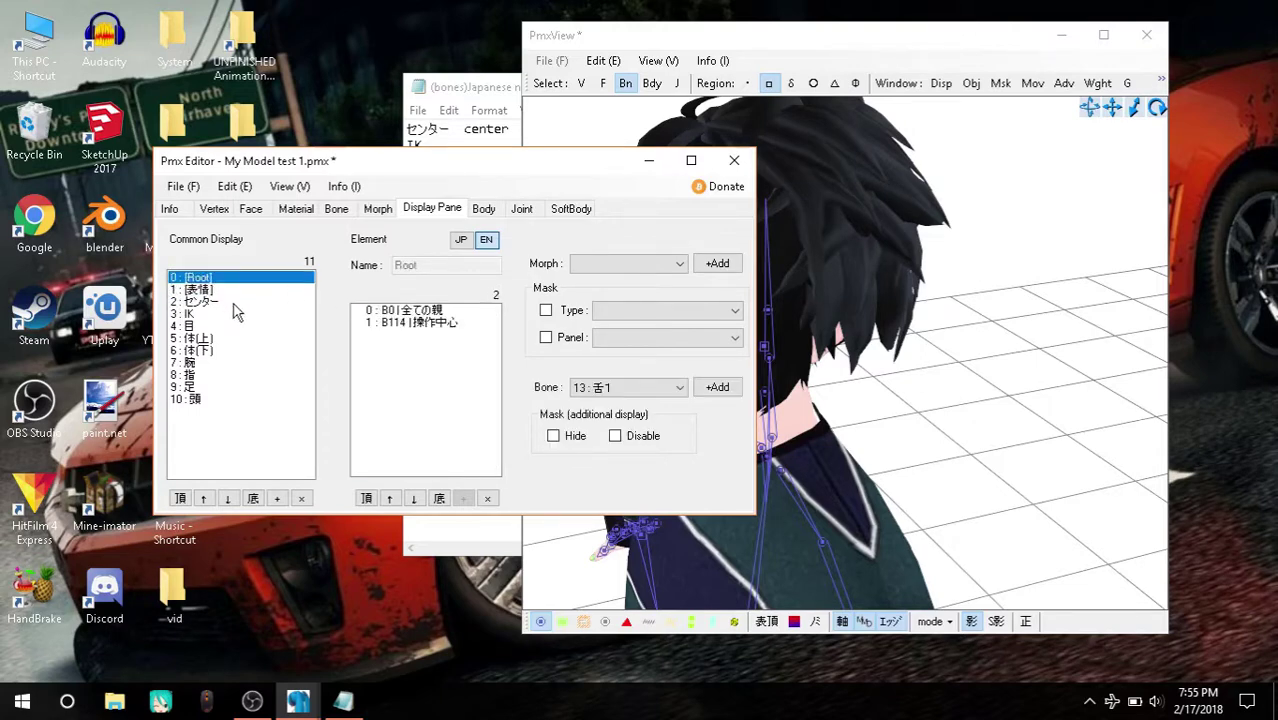
left_click(236, 302)
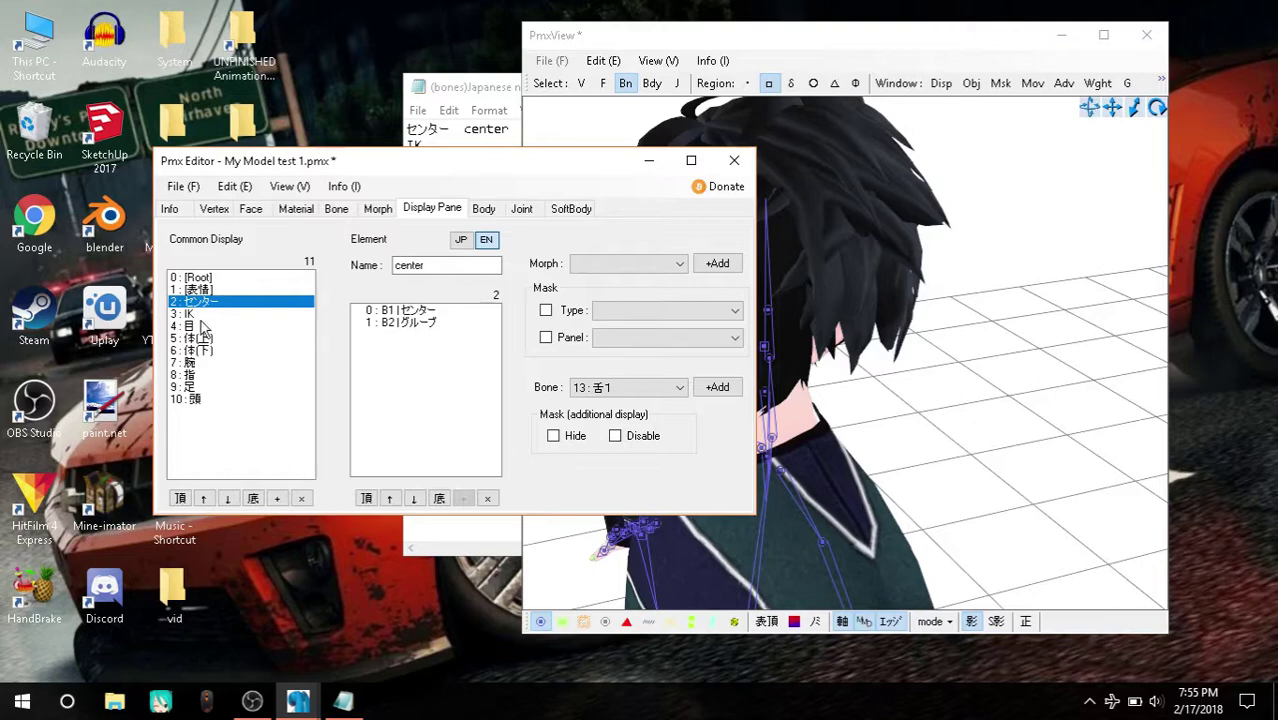
Step: Save the edited model under the new file name My Model.pmx
left_click(195, 399)
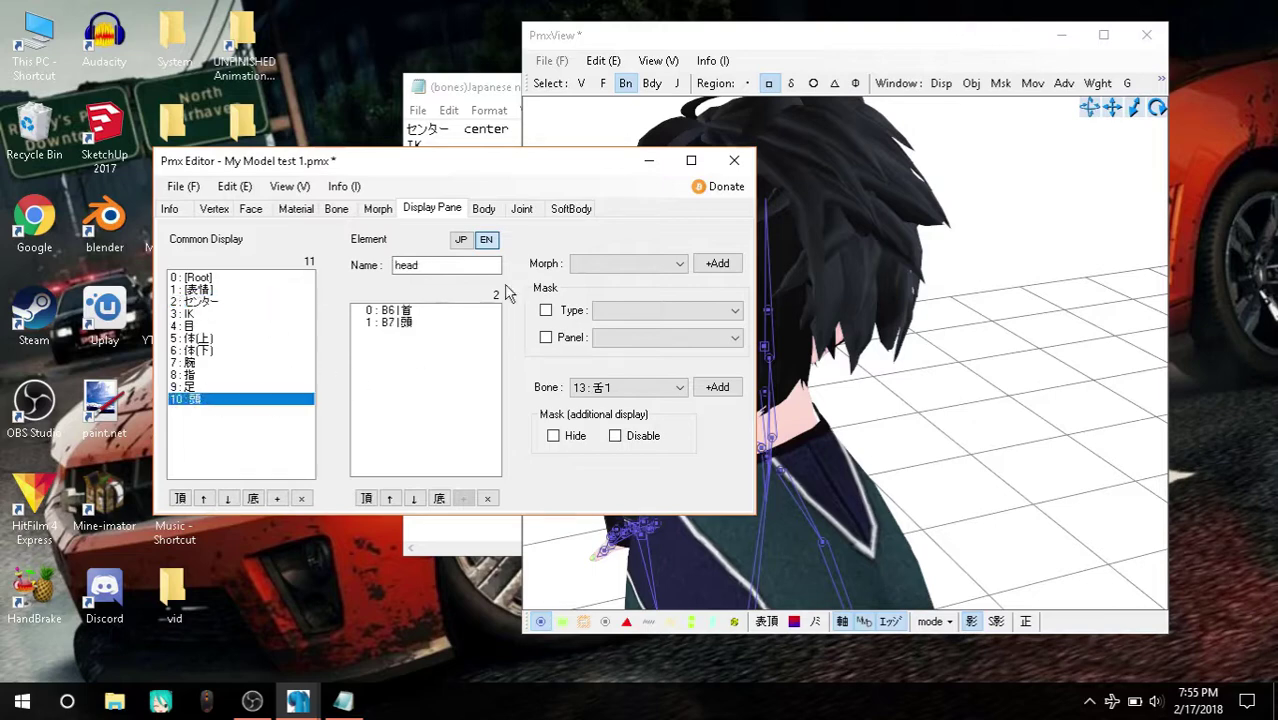
left_click(183, 186)
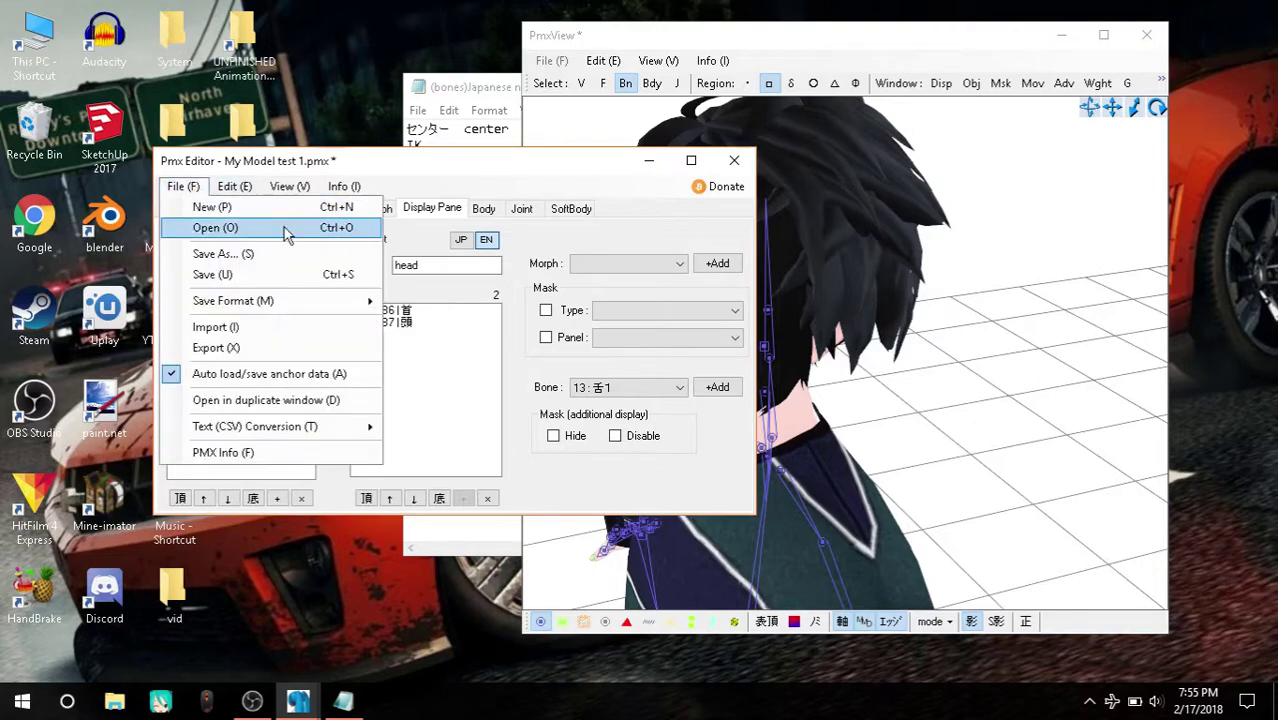
left_click(253, 274)
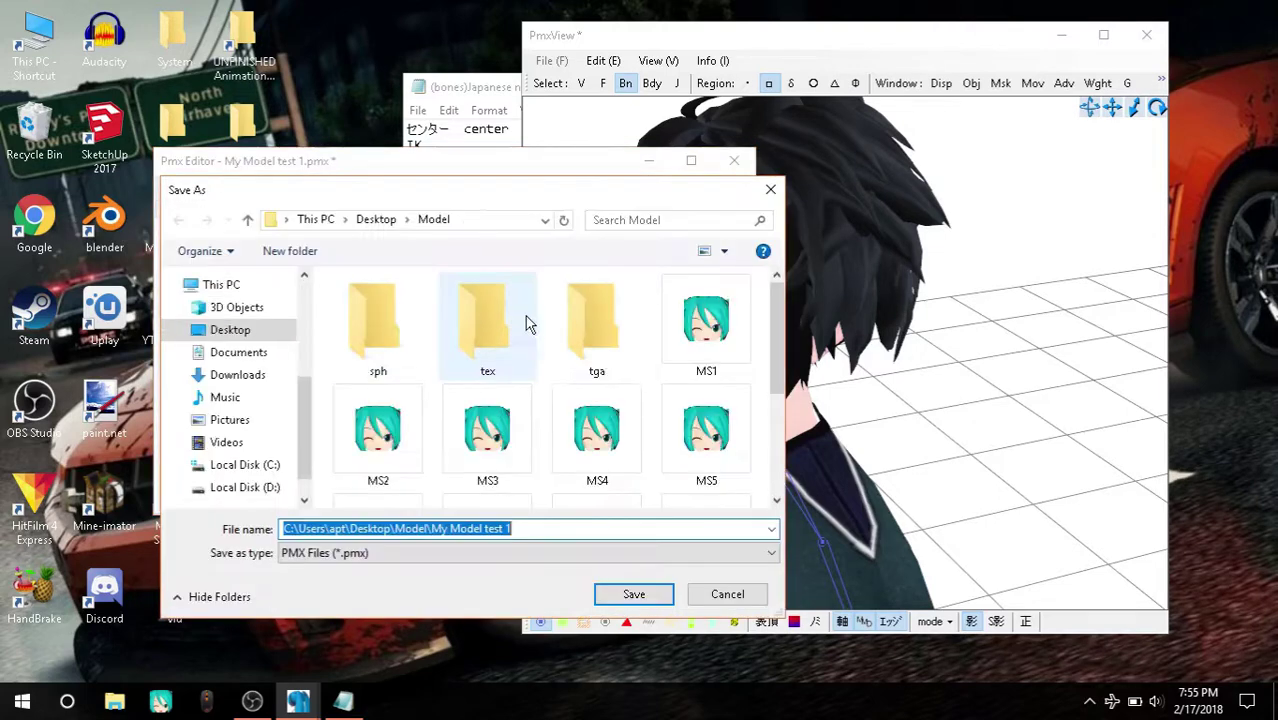
scroll(565, 411, "down", 5)
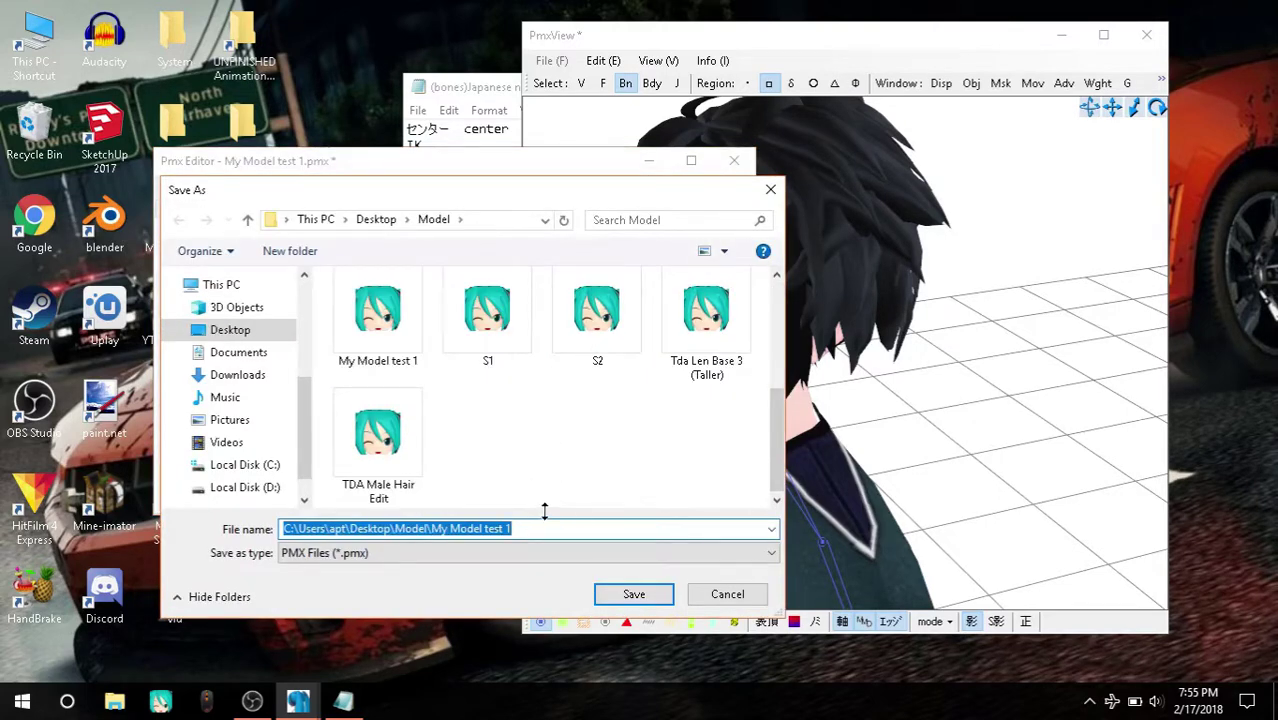
type("My Model")
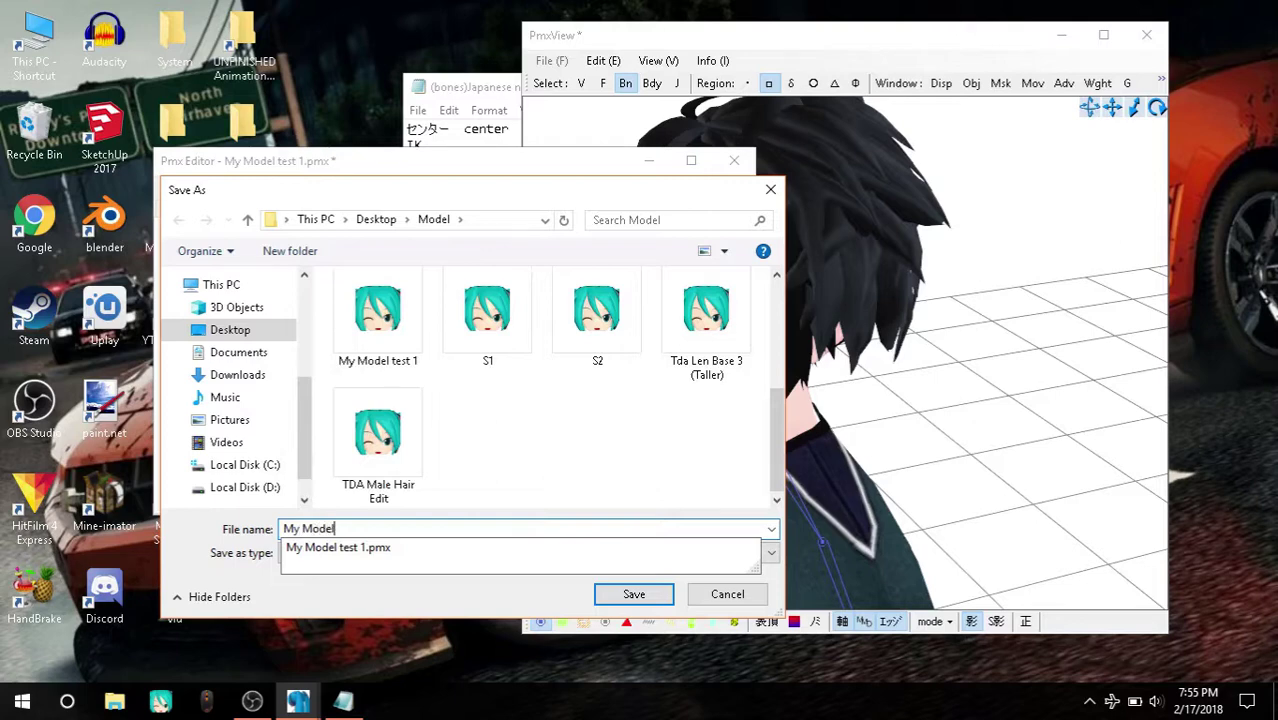
key("Return")
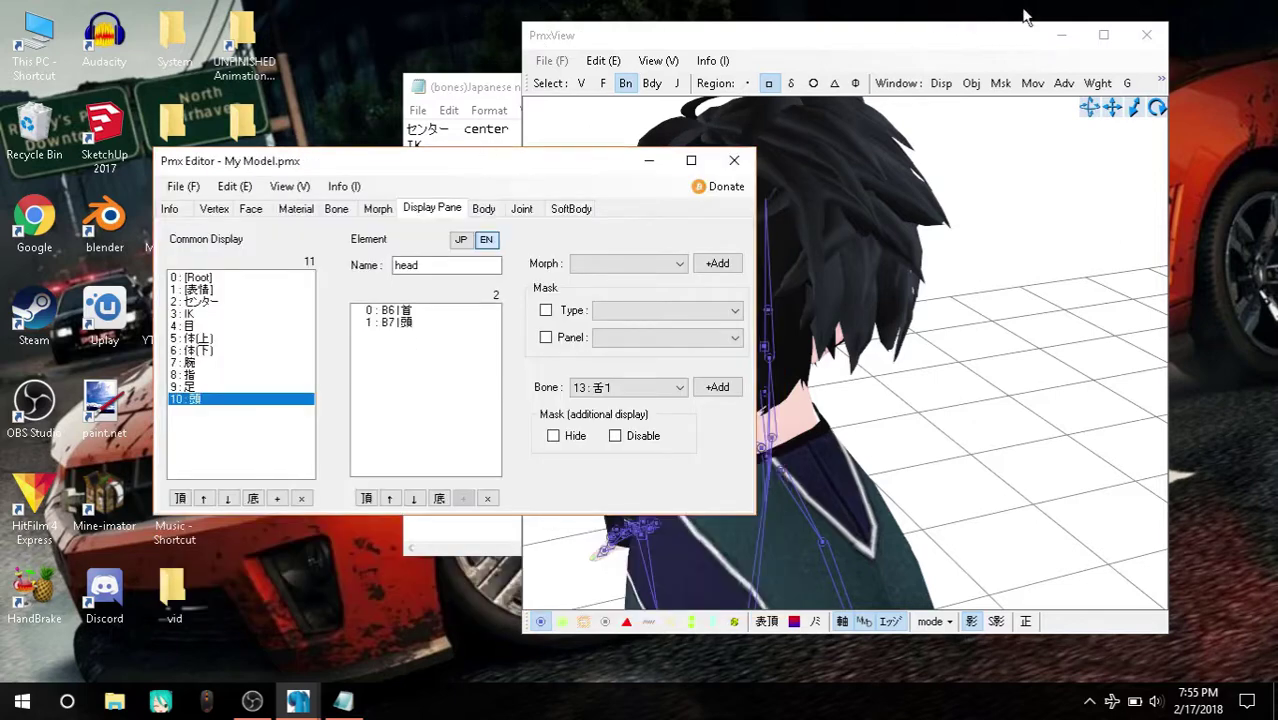
Step: Load My Model into the MikuMikuDance scene
left_click(160, 700)
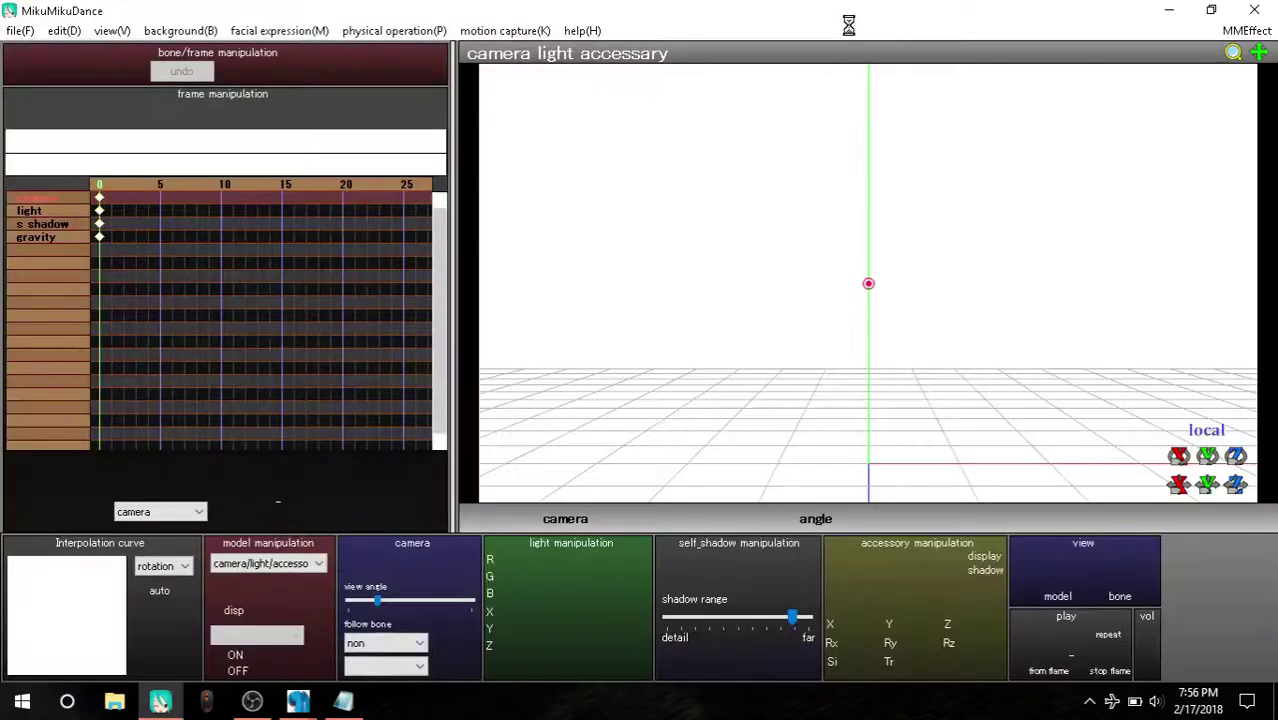
left_click(247, 585)
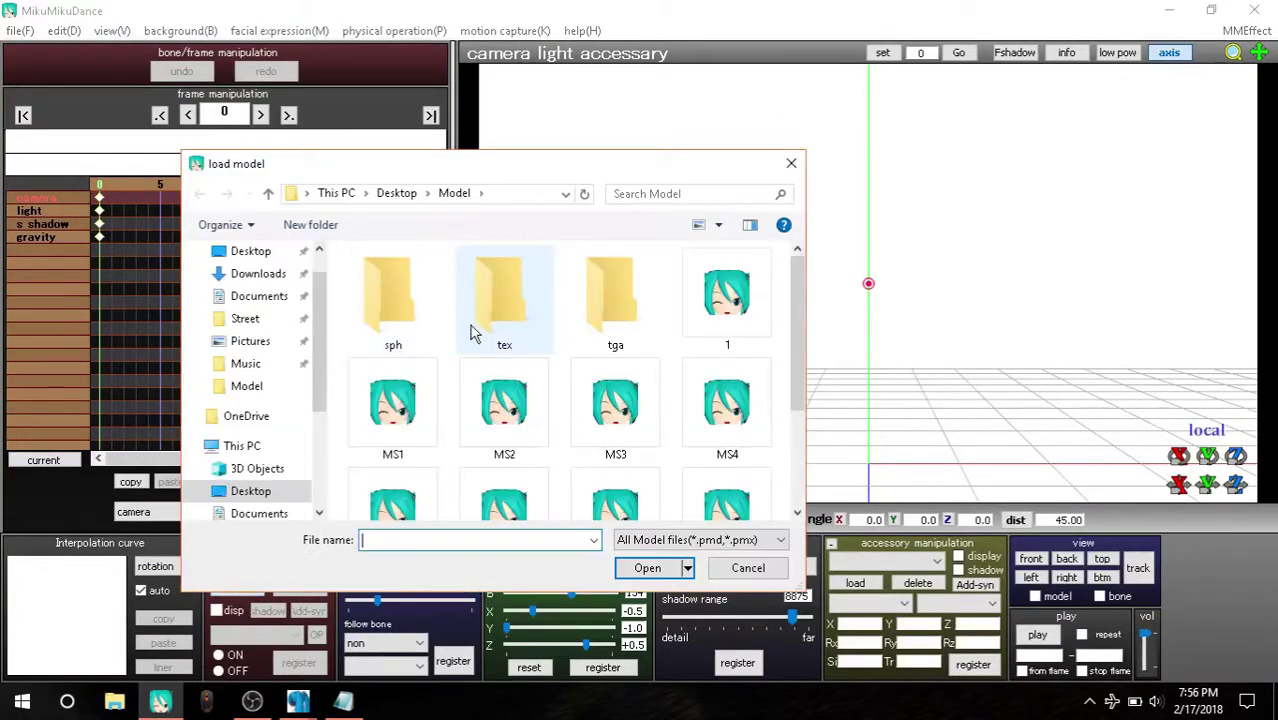
scroll(510, 375, "down", 2)
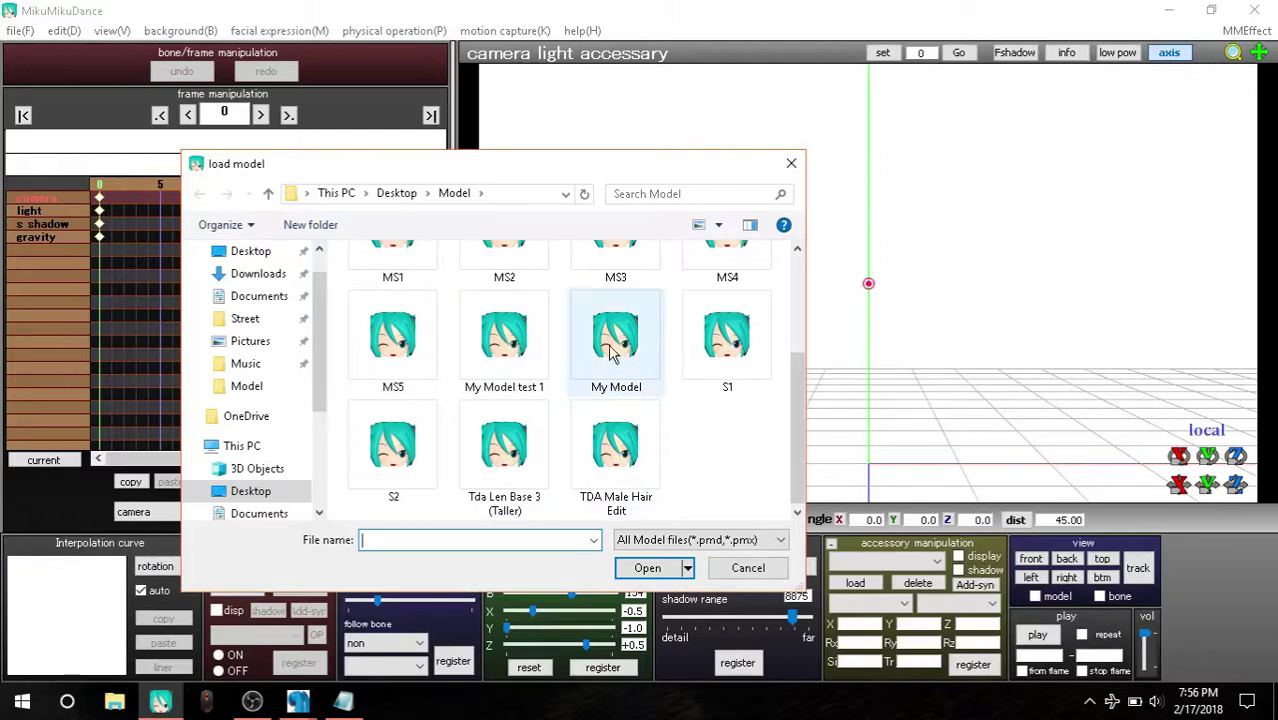
double_click(515, 340)
left_click(617, 408)
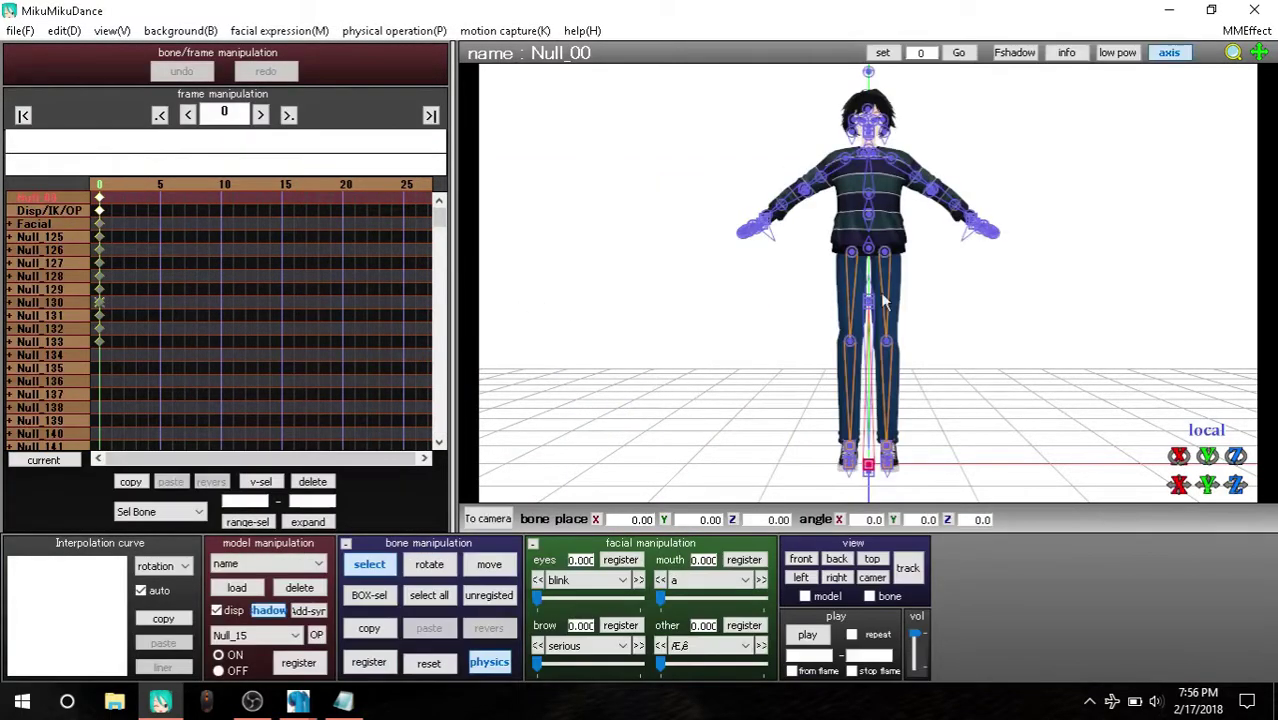
scroll(910, 248, "up", 5)
scroll(910, 248, "up", 2)
scroll(158, 305, "down", 2)
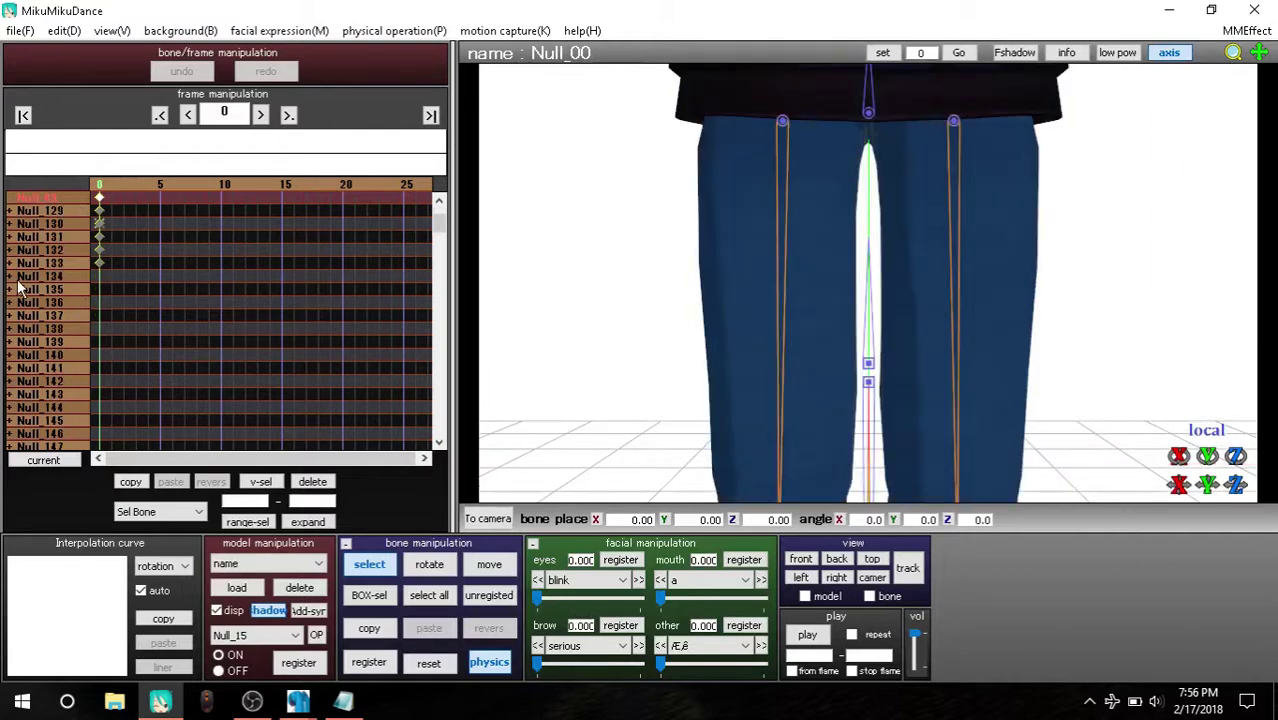
scroll(40, 315, "down", 4)
scroll(60, 333, "up", 1)
scroll(52, 297, "up", 1)
scroll(55, 243, "up", 1)
scroll(55, 245, "up", 3)
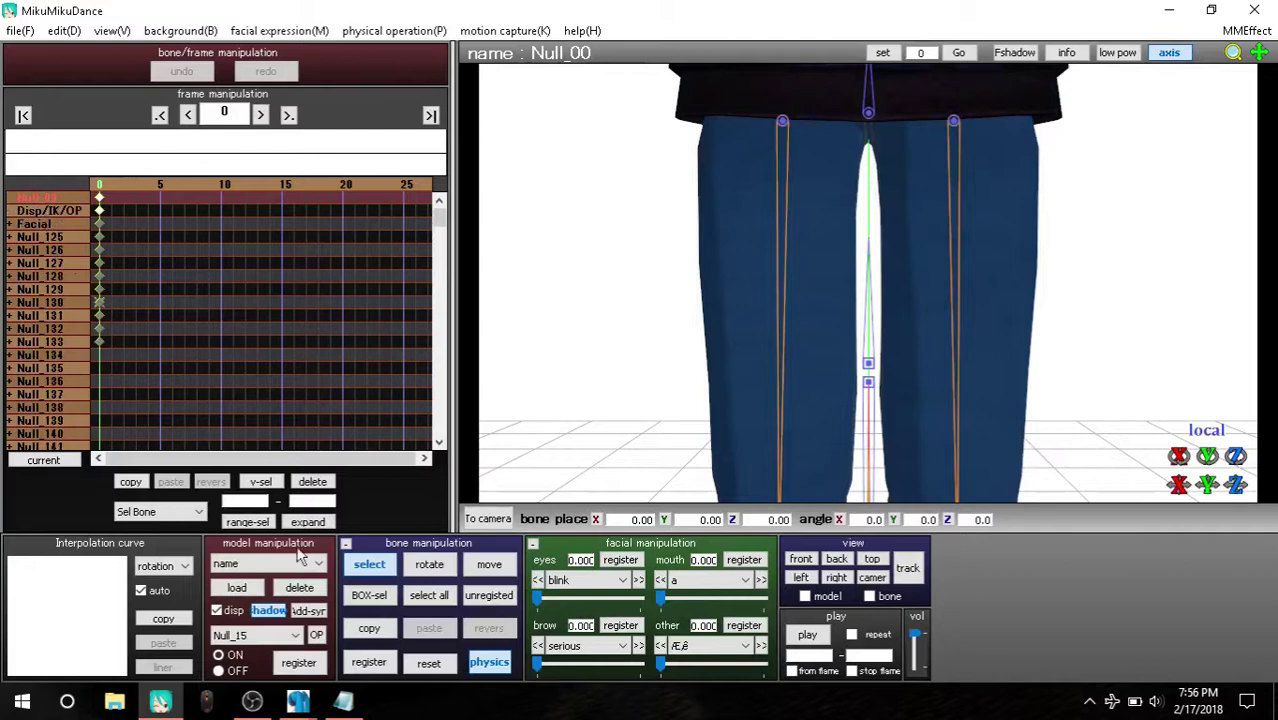
Step: Load a second copy of My Model, shift it right, and view the legs up close
left_click(236, 587)
scroll(428, 405, "down", 3)
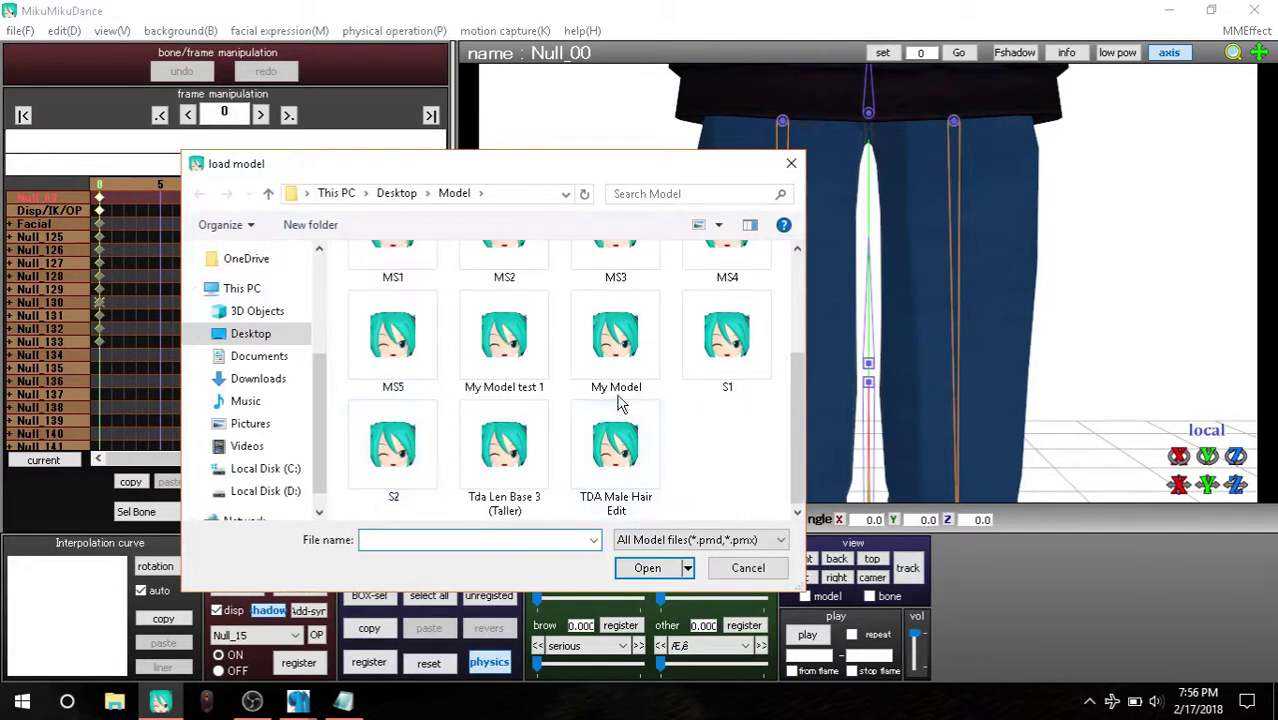
double_click(614, 335)
left_click(660, 407)
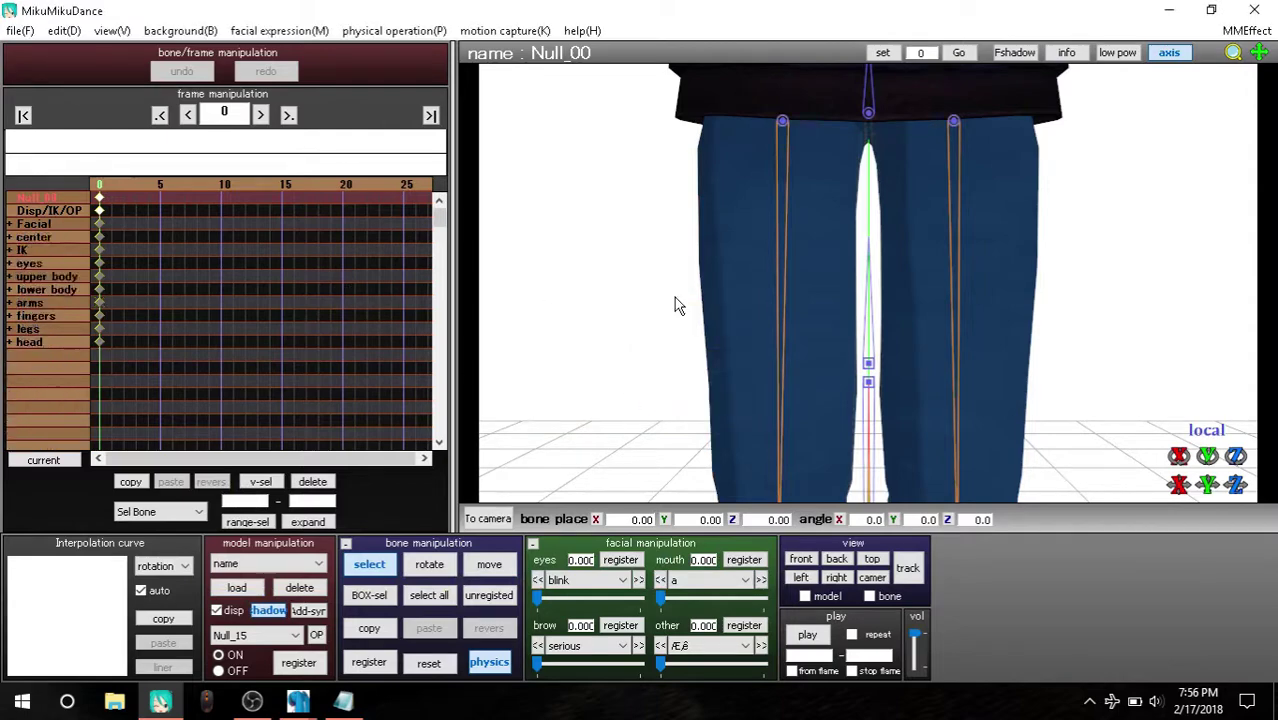
scroll(886, 316, "down", 2)
scroll(886, 316, "down", 2)
scroll(886, 316, "down", 3)
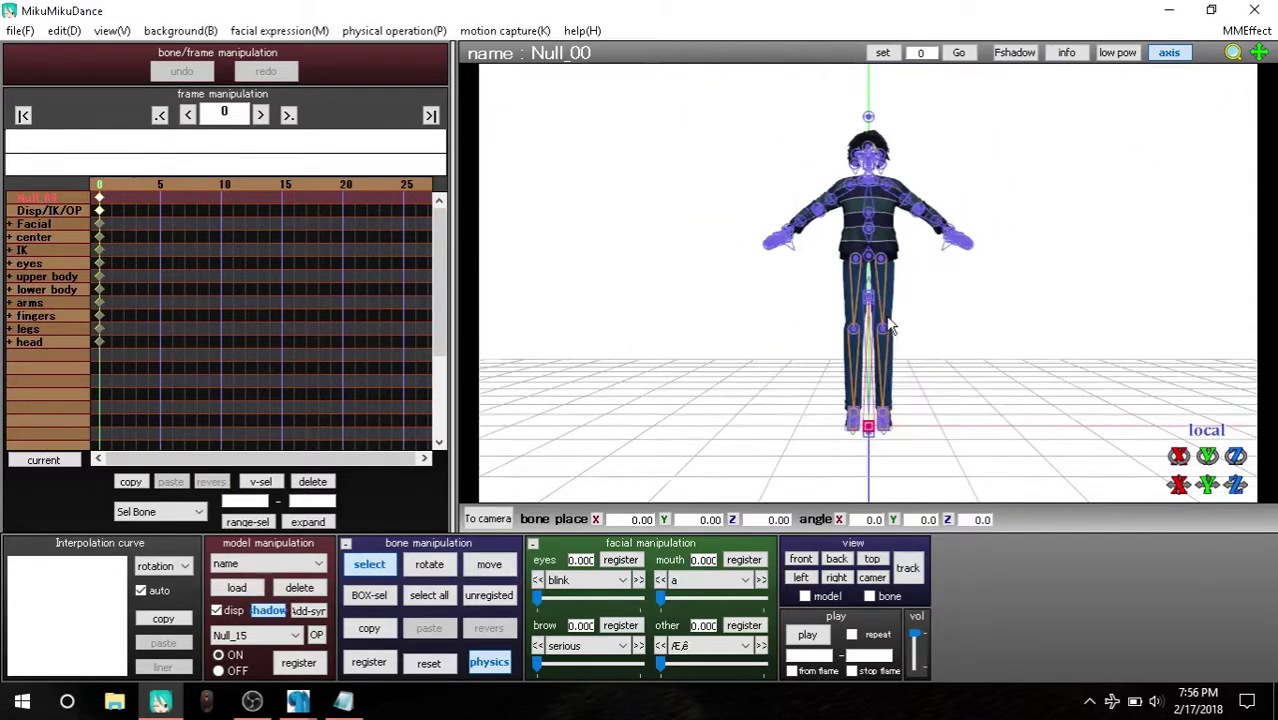
mouse_move(1178, 484)
left_mouse_down()
mouse_move(1230, 484)
mouse_move(178, 242)
left_mouse_up()
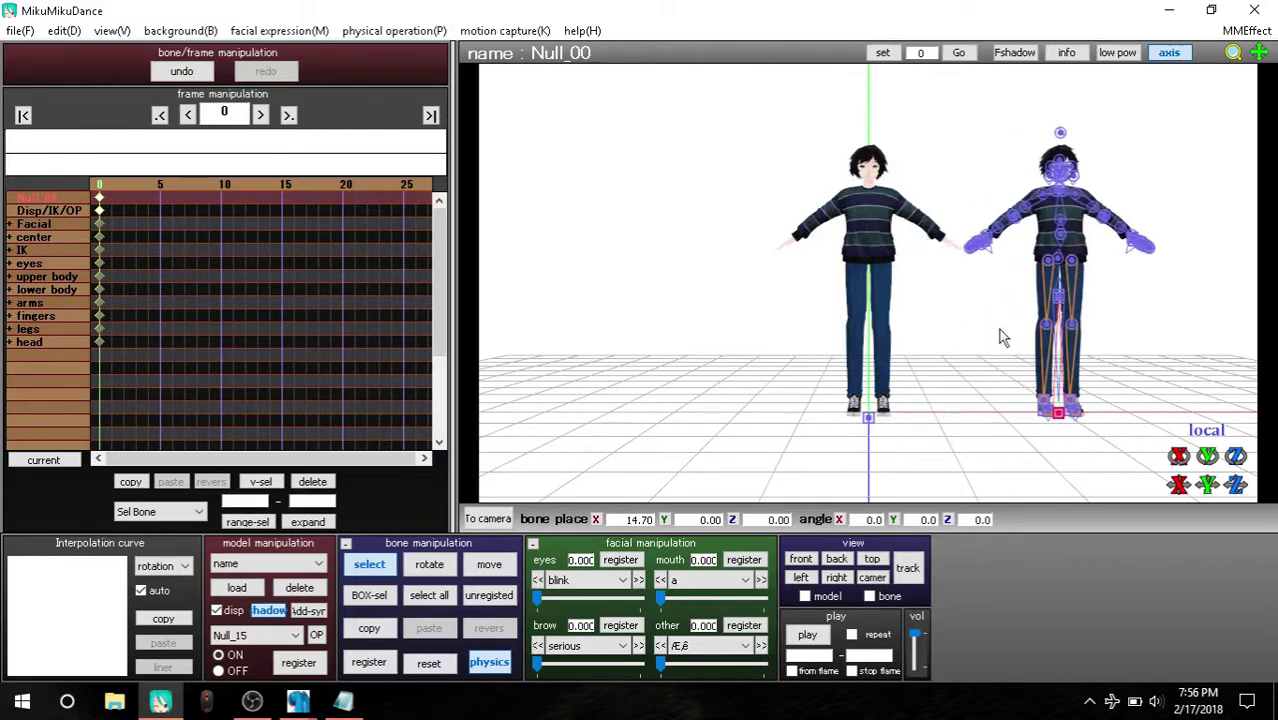
mouse_move(1117, 385)
right_mouse_down()
mouse_move(1012, 430)
mouse_move(1077, 410)
right_mouse_up()
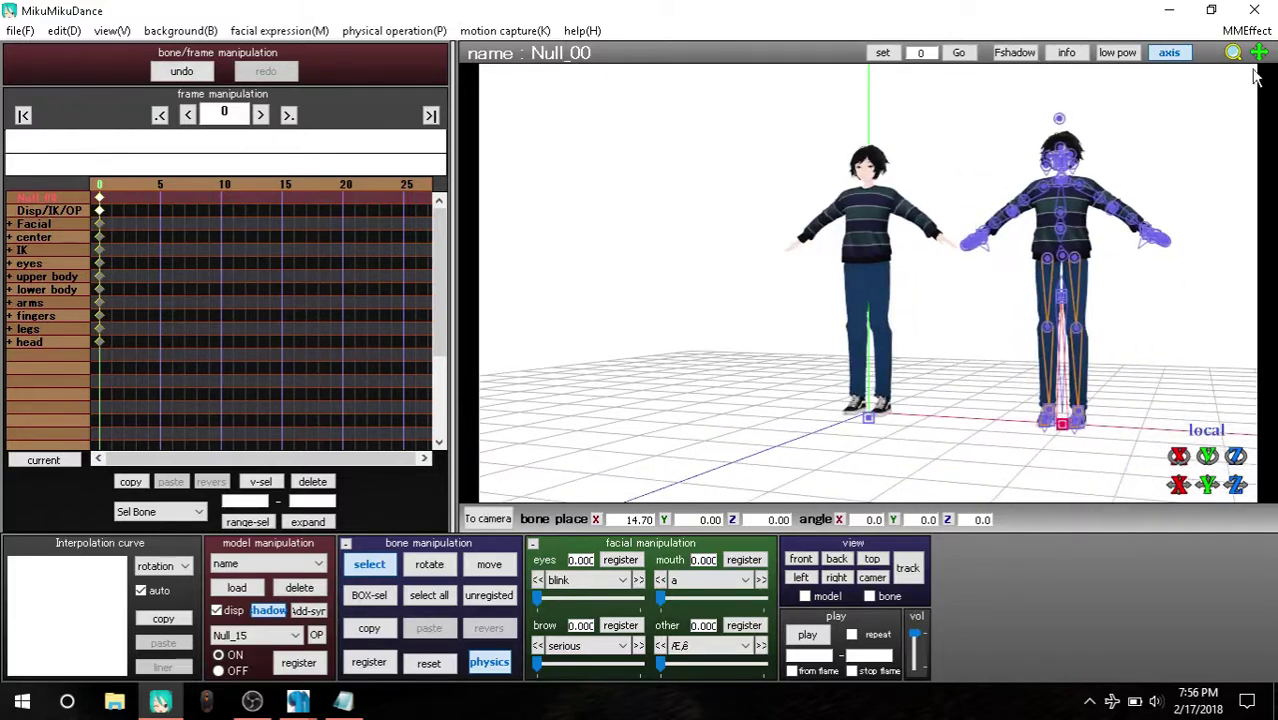
scroll(1050, 275, "up", 2)
scroll(1050, 275, "up", 3)
scroll(1050, 275, "up", 3)
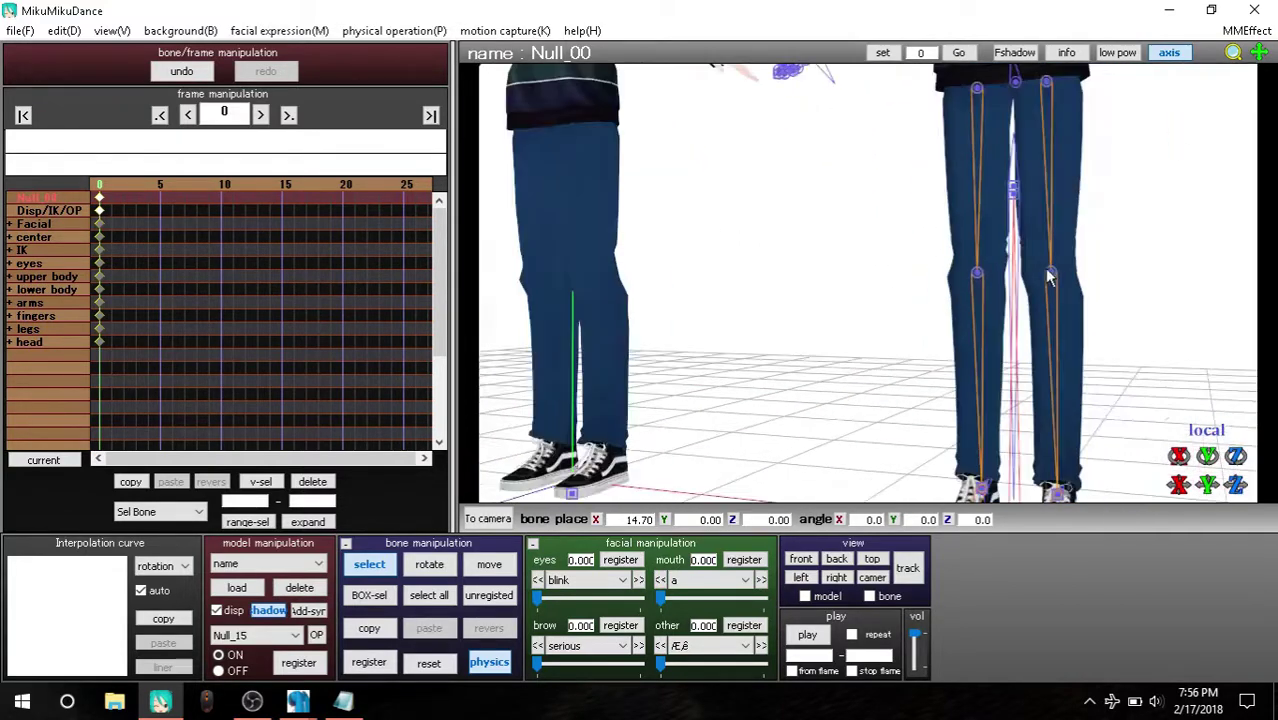
left_click_drag(1262, 55, 1022, 340)
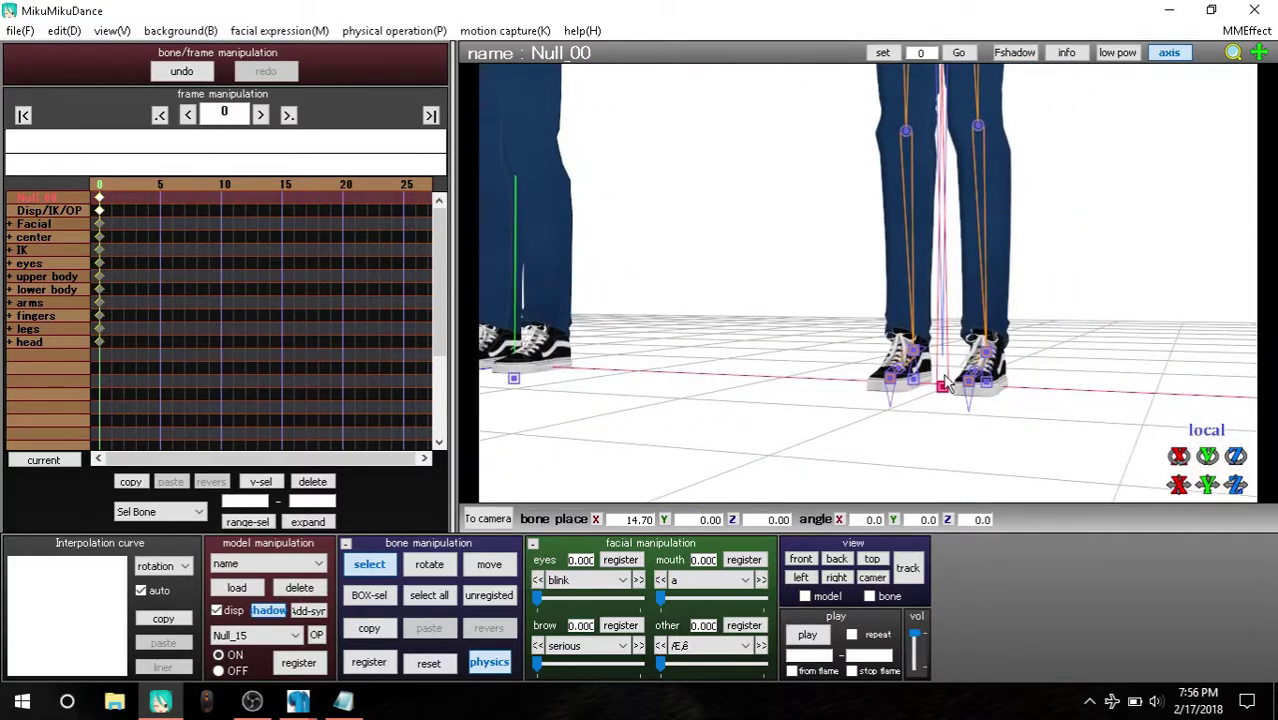
scroll(945, 380, "up", 2)
mouse_move(993, 390)
right_mouse_down()
mouse_move(977, 390)
mouse_move(1005, 390)
right_mouse_up()
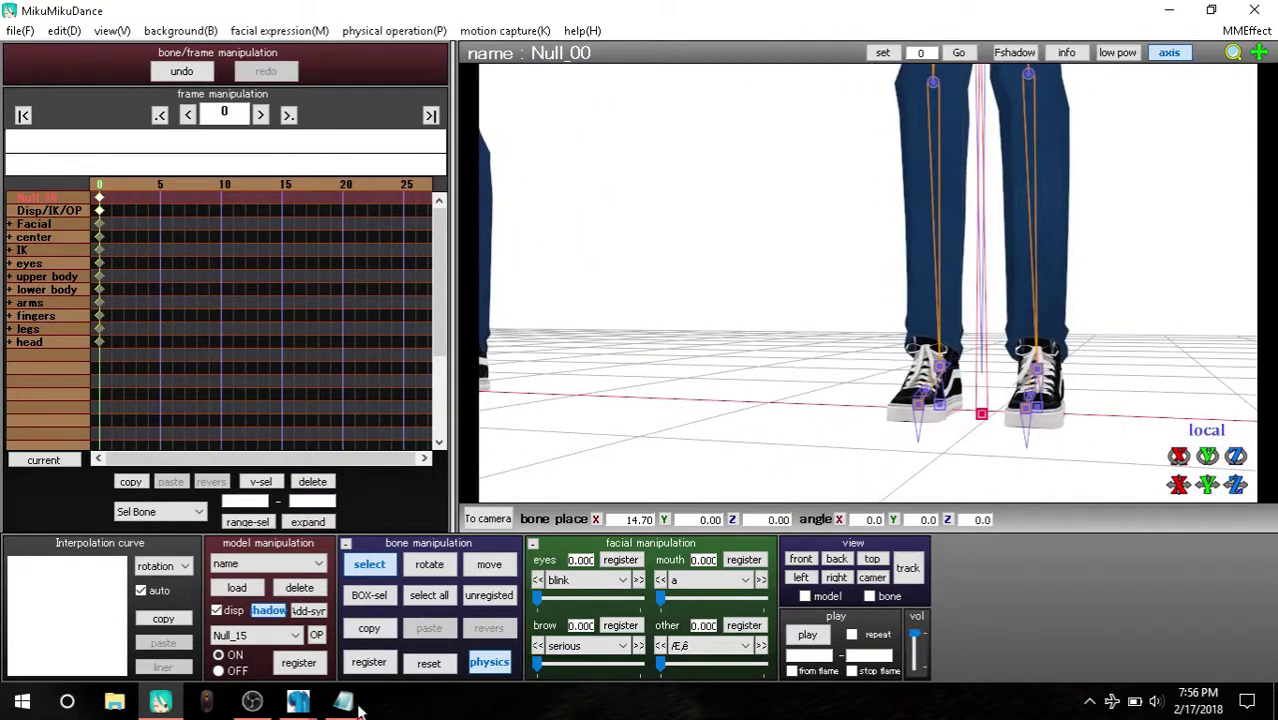
Step: Give the root bone 全ての親 the English name Mother Bone
left_click(298, 702)
left_click(220, 620)
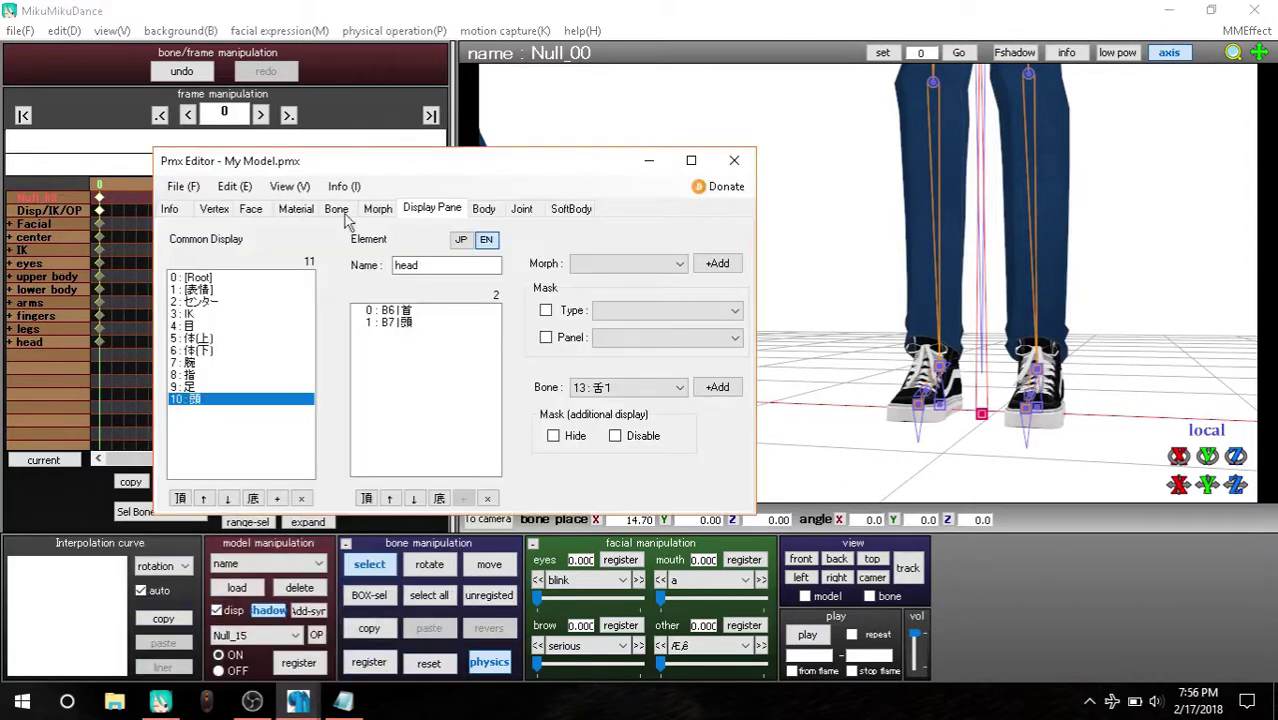
left_click(335, 209)
left_click(245, 256)
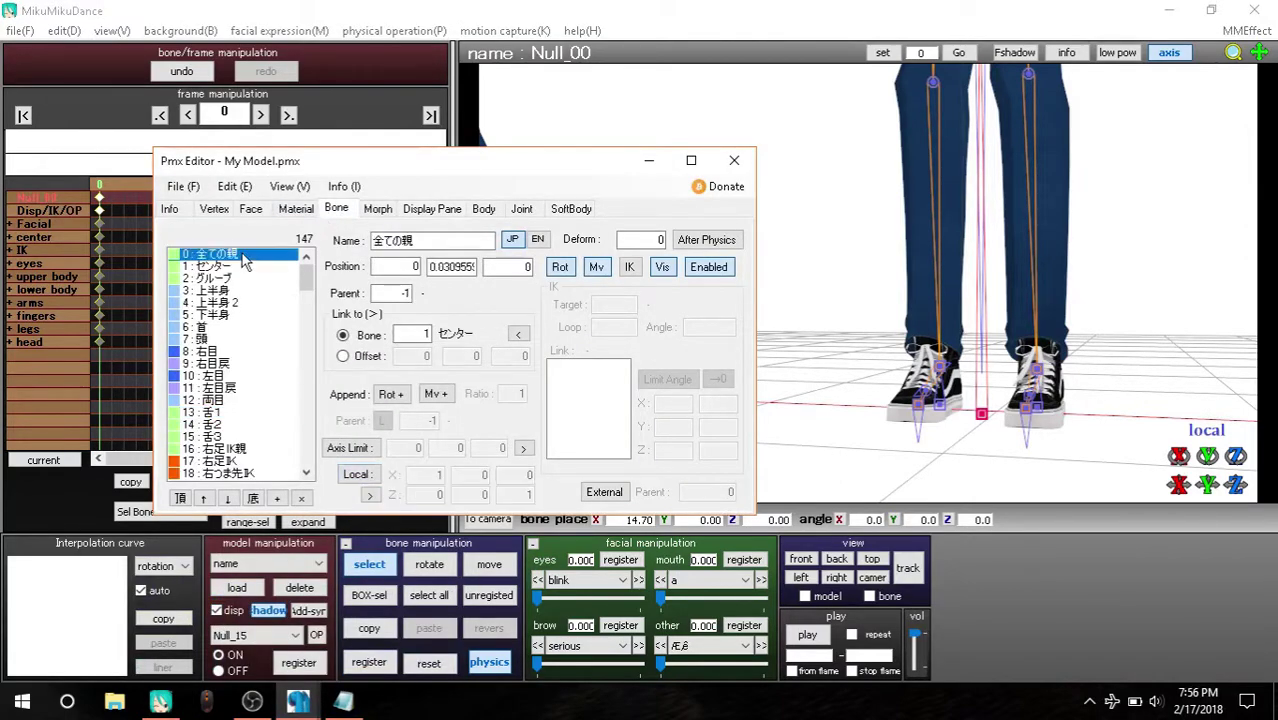
left_click(537, 239)
left_click(229, 268)
left_click(240, 268)
left_click(476, 242)
type("Mother Bone")
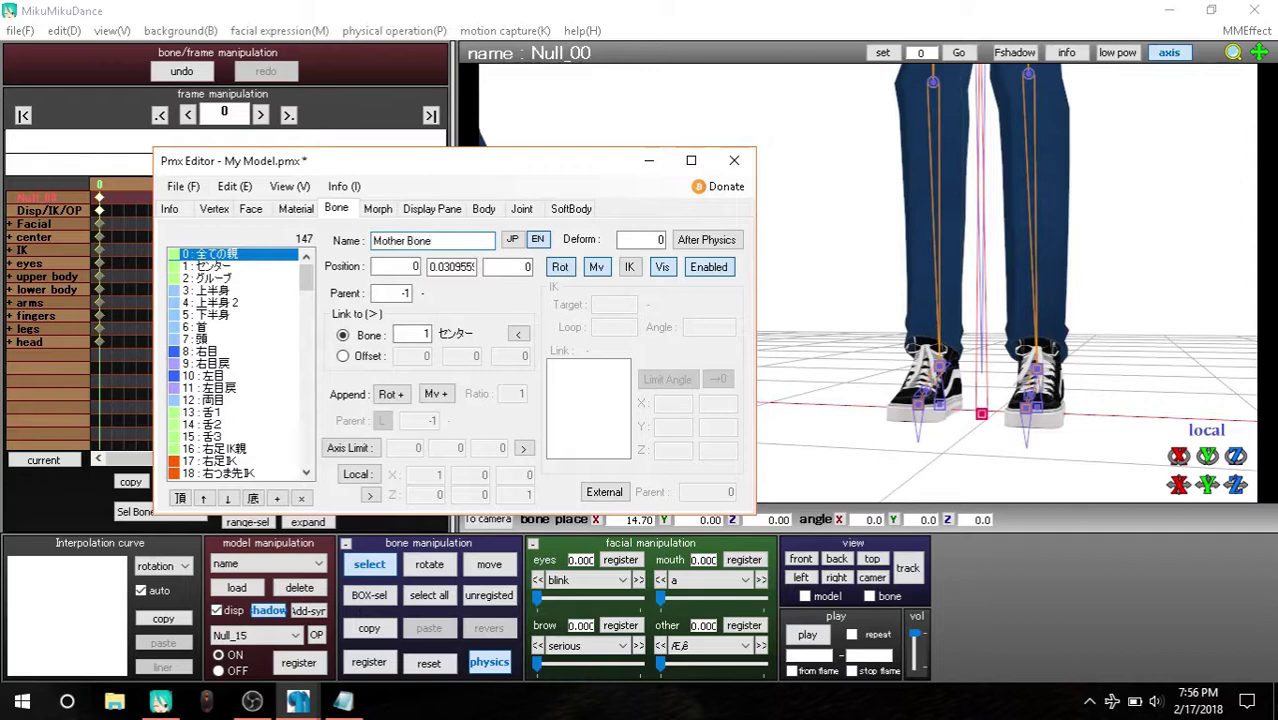
Step: Re-save the model over My Model.pmx and minimize PMX Editor
left_click(183, 186)
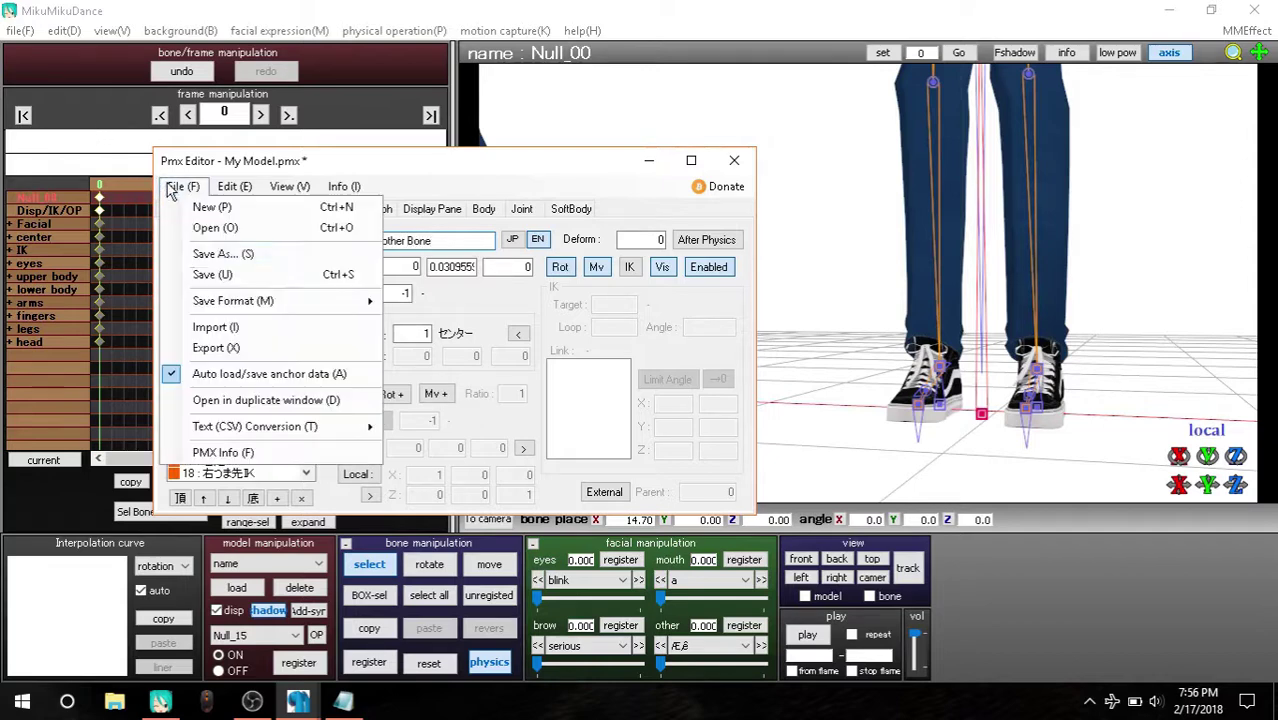
left_click(270, 254)
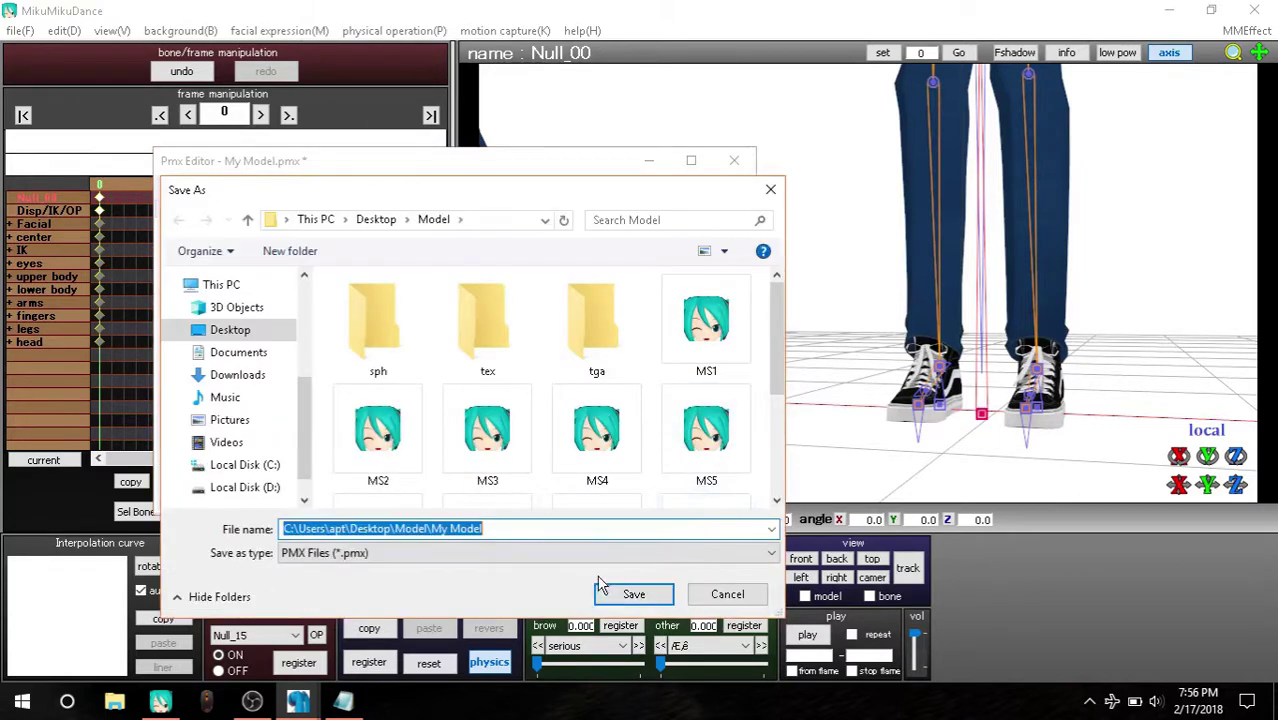
left_click(640, 594)
left_click(680, 352)
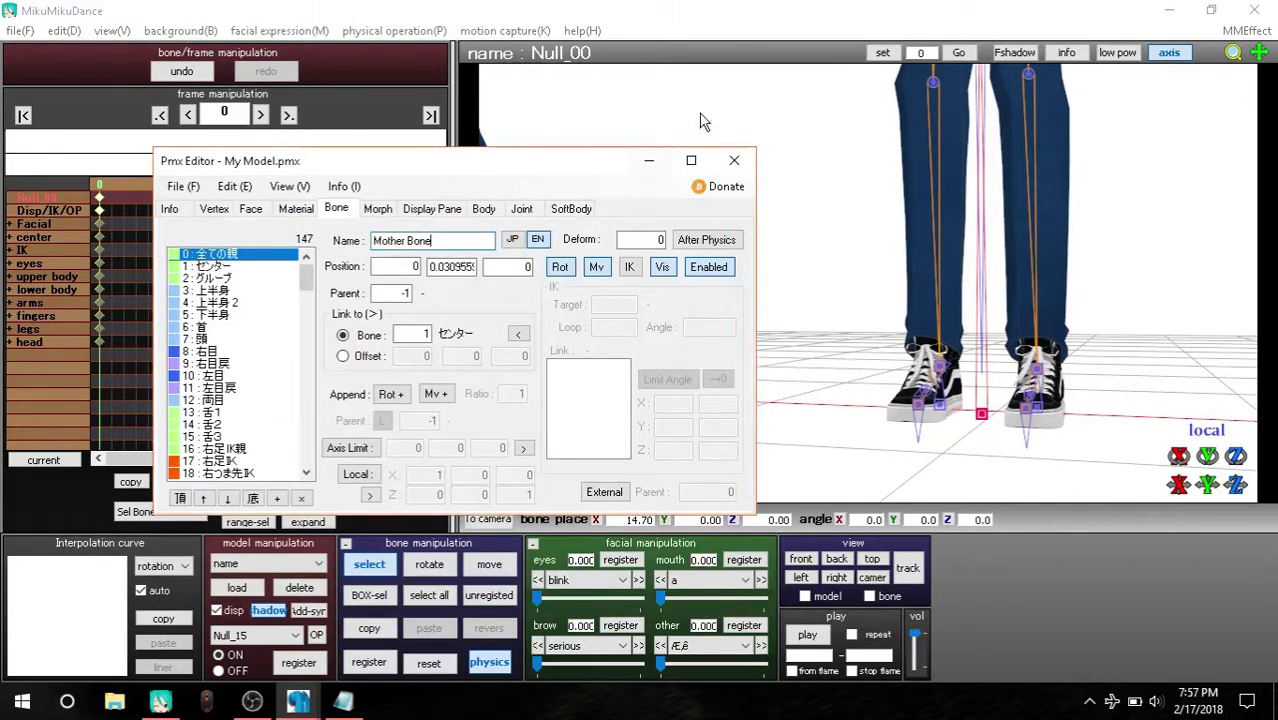
left_click(649, 160)
Step: Delete the old model and load the freshly saved My Model
left_click(299, 587)
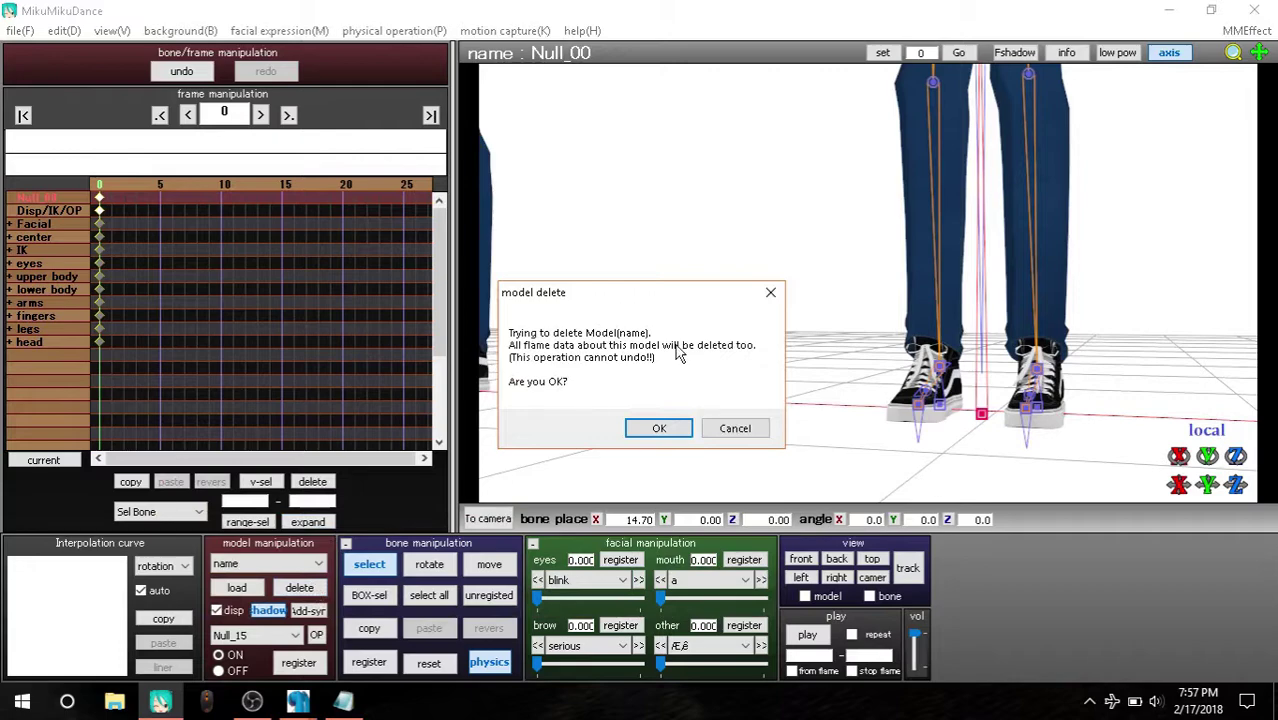
left_click(659, 428)
left_click(236, 587)
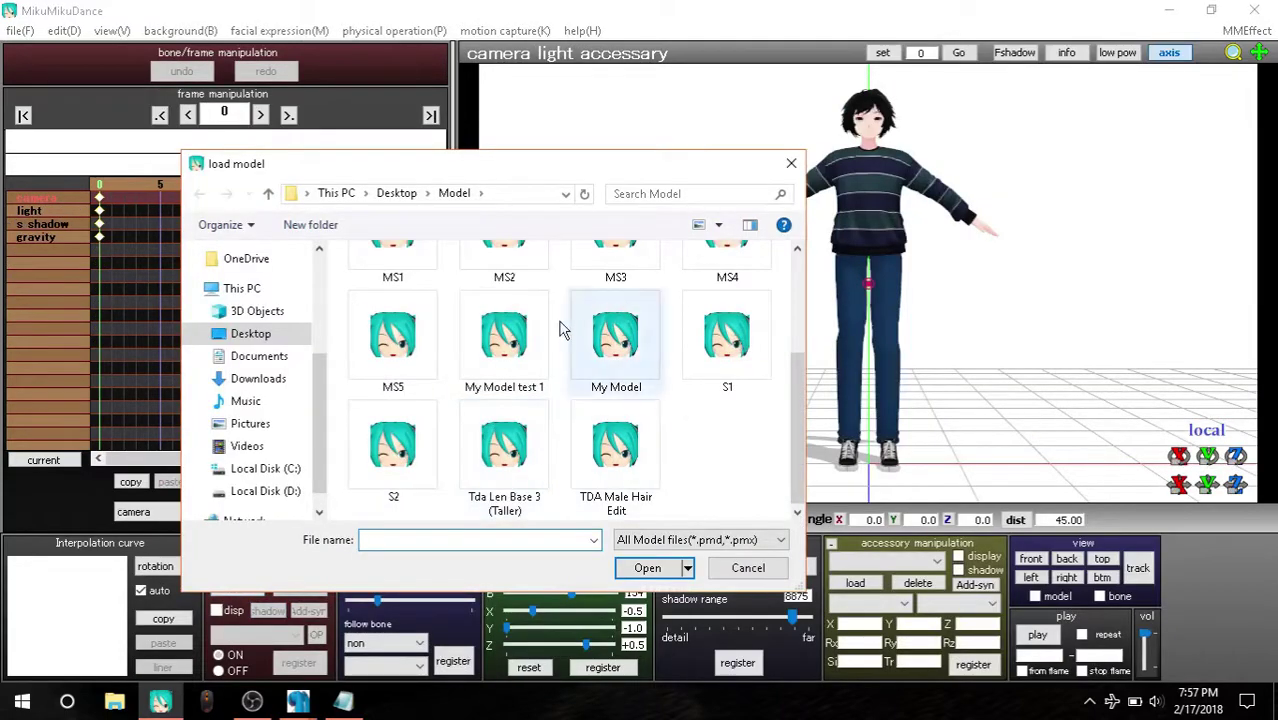
double_click(615, 335)
left_click(638, 403)
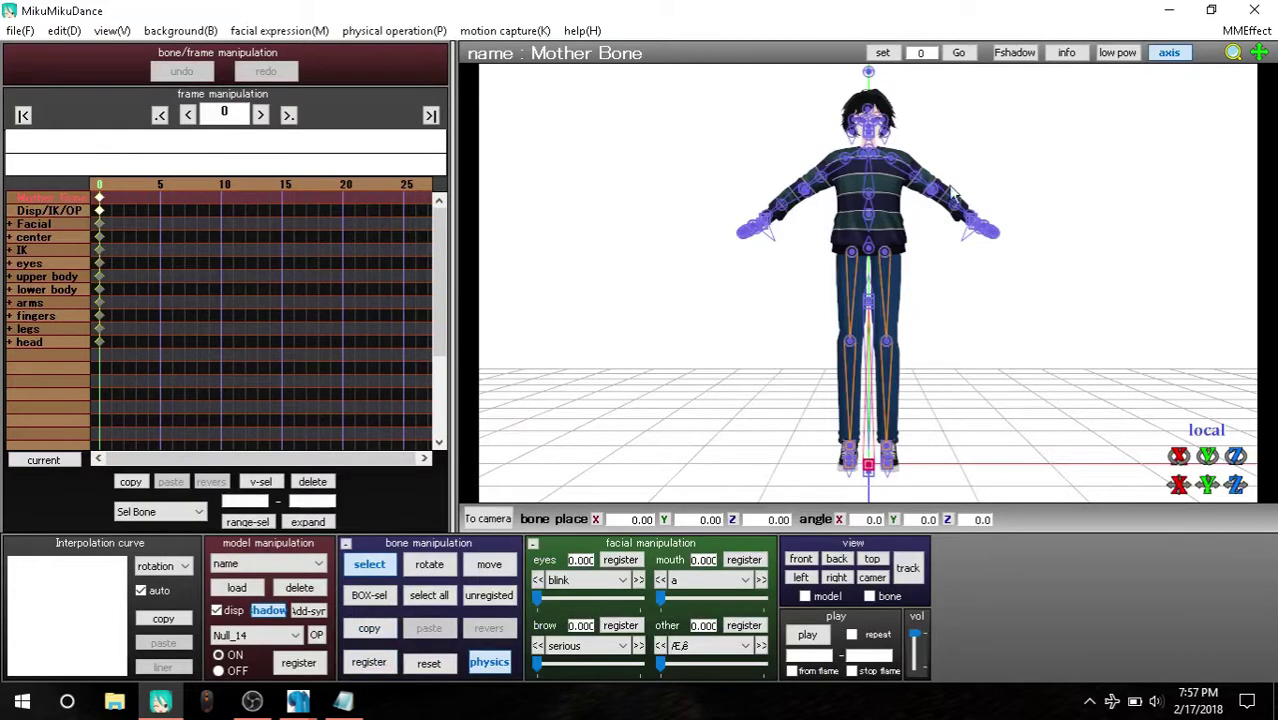
Step: Move My Model by its Mother Bone to X -12.25, left of the other model
left_click_drag(1178, 485, 1200, 485)
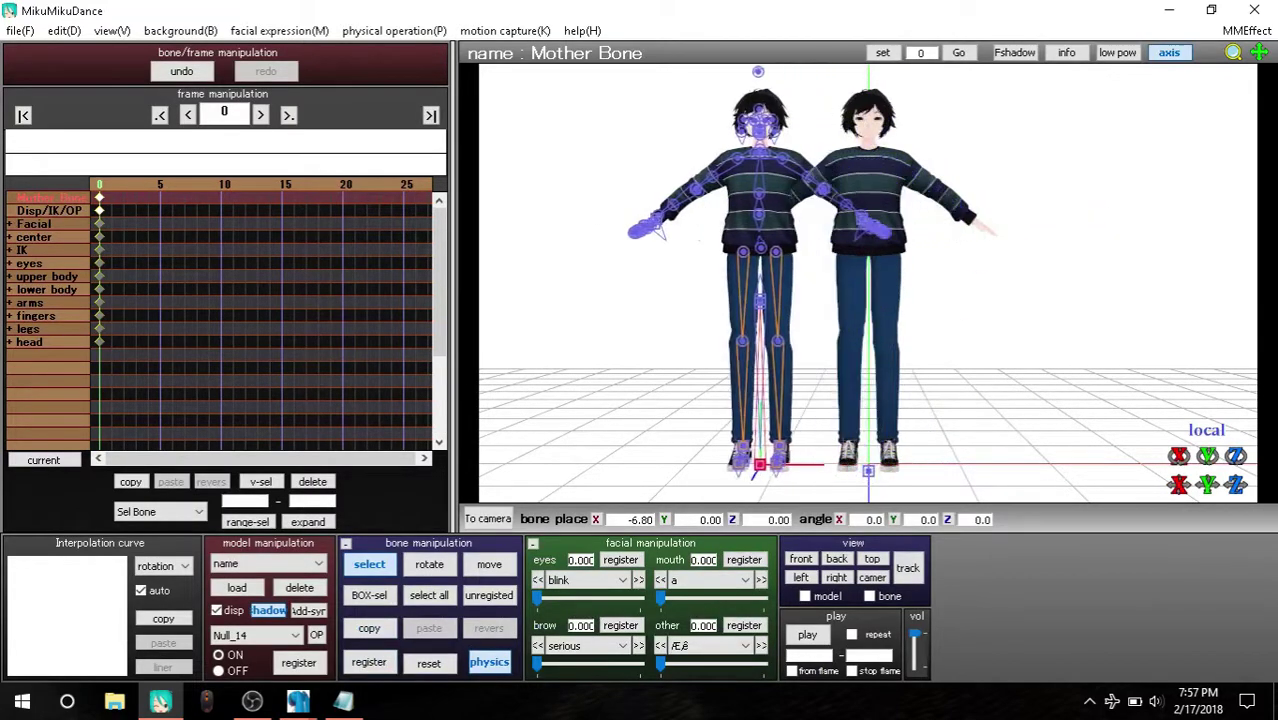
left_click_drag(1178, 485, 1152, 485)
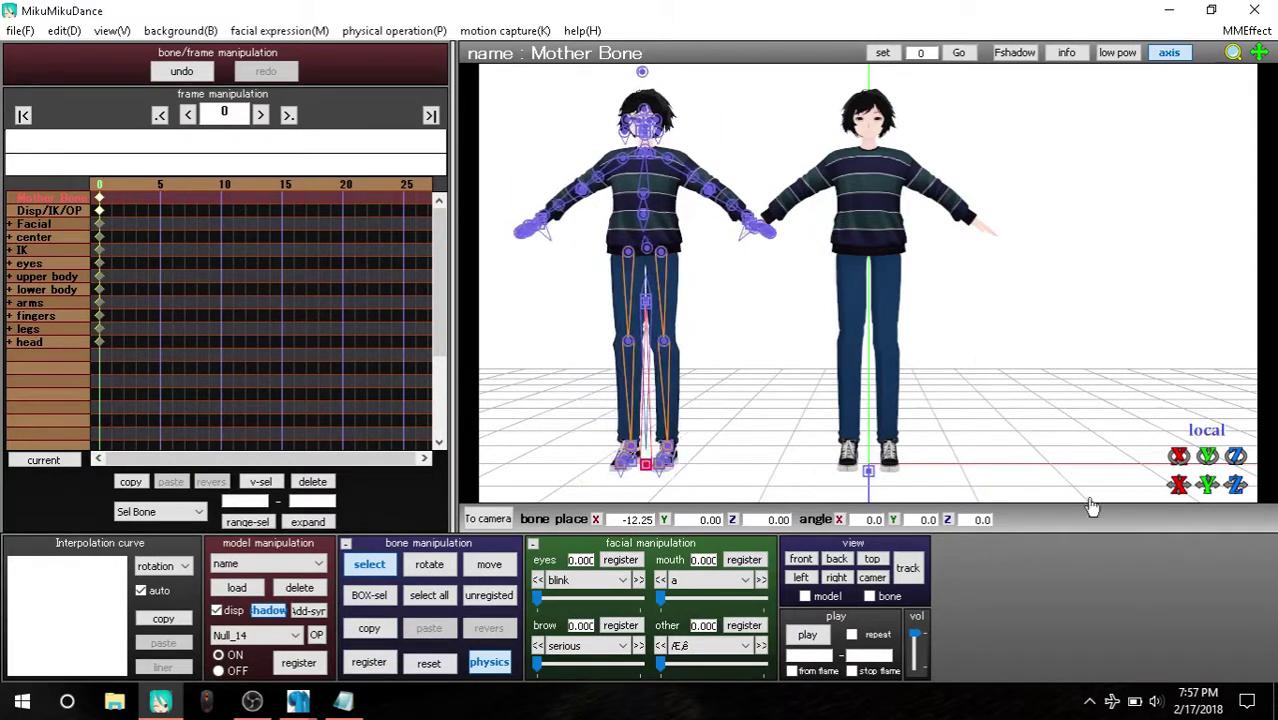
left_click(840, 298)
scroll(740, 304, "down", 3)
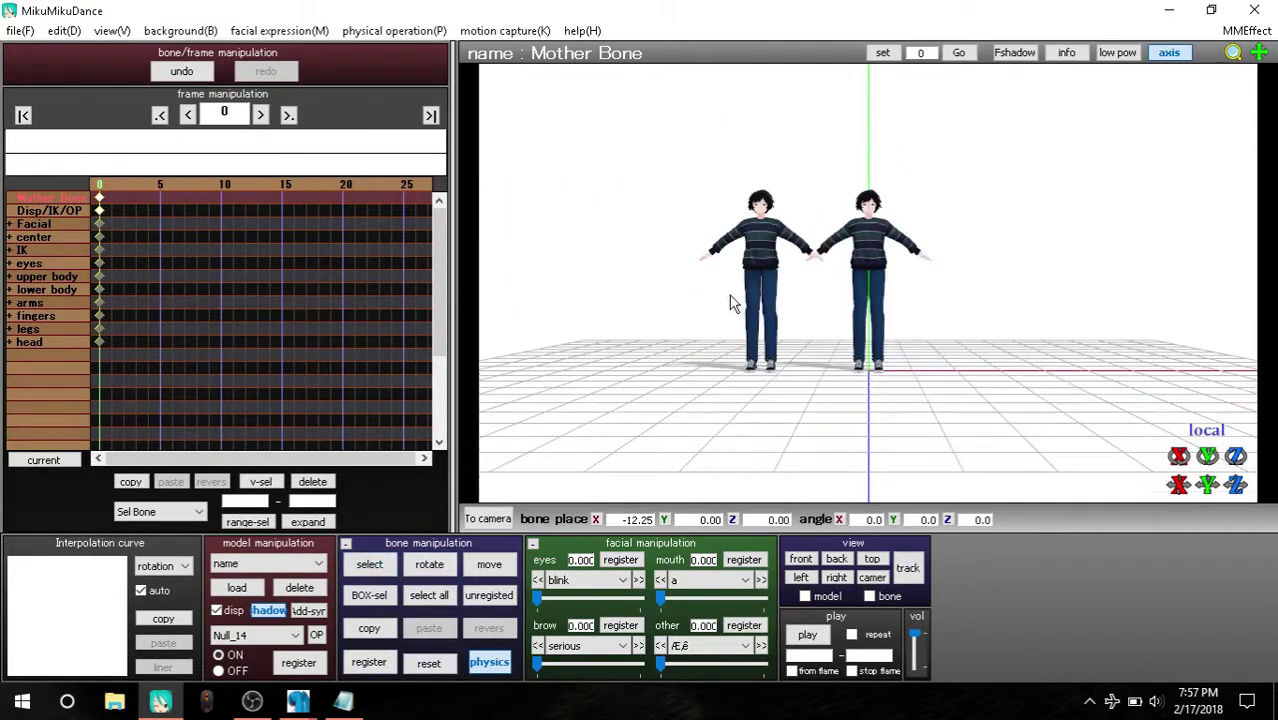
mouse_move(744, 306)
right_mouse_down()
mouse_move(813, 313)
mouse_move(5, 255)
right_mouse_up()
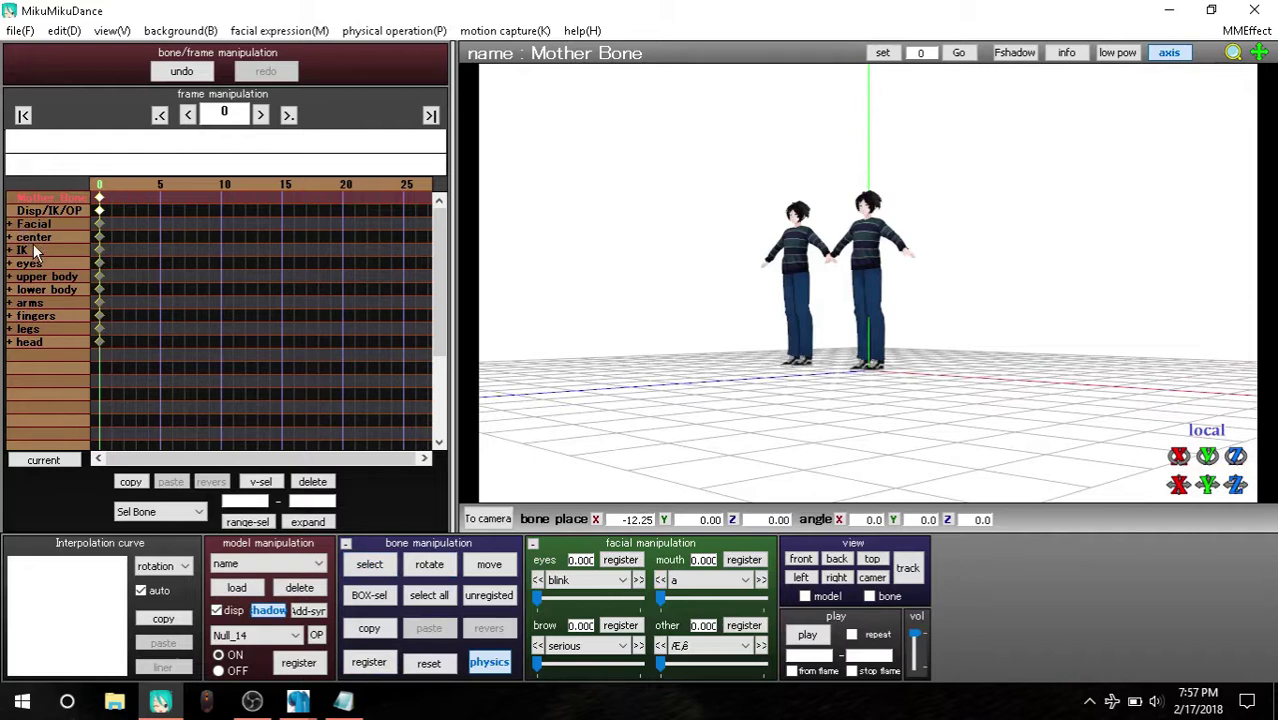
left_click_drag(112, 390, 72, 170)
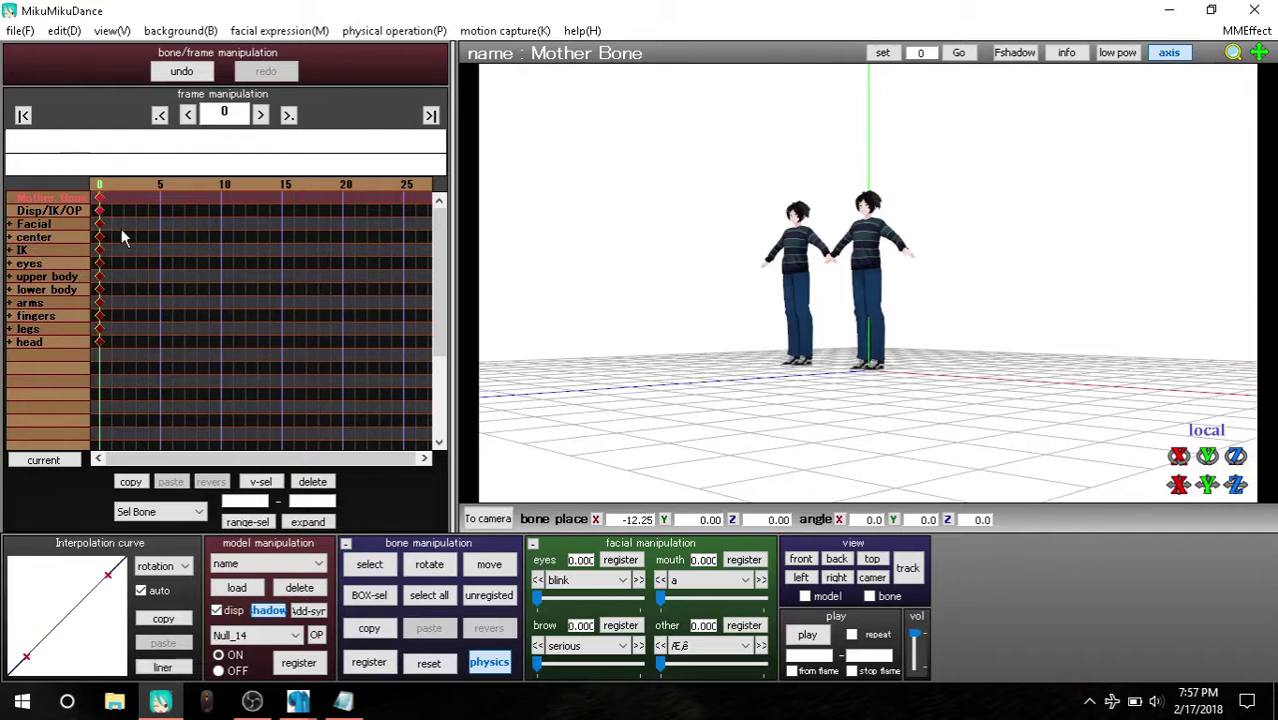
Step: Delete the older second model and make My Model the active model again at frame 10
left_click(160, 207)
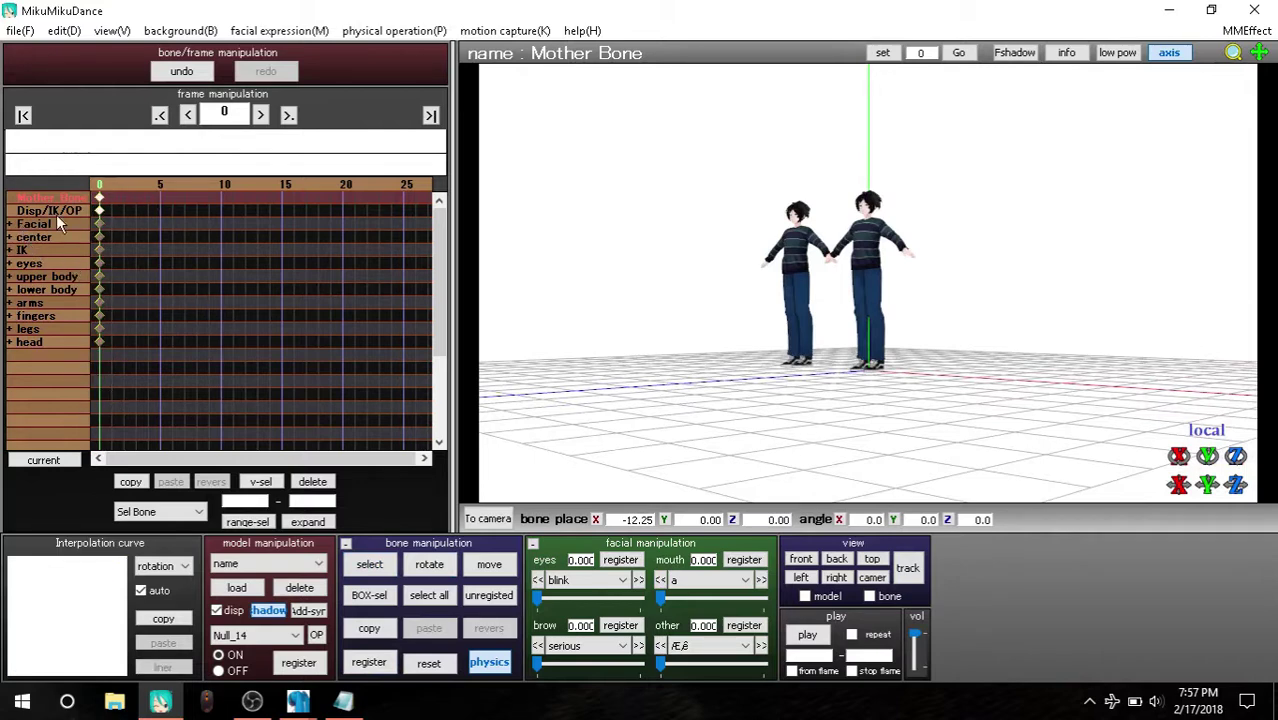
left_click(223, 187)
scroll(843, 360, "up", 3)
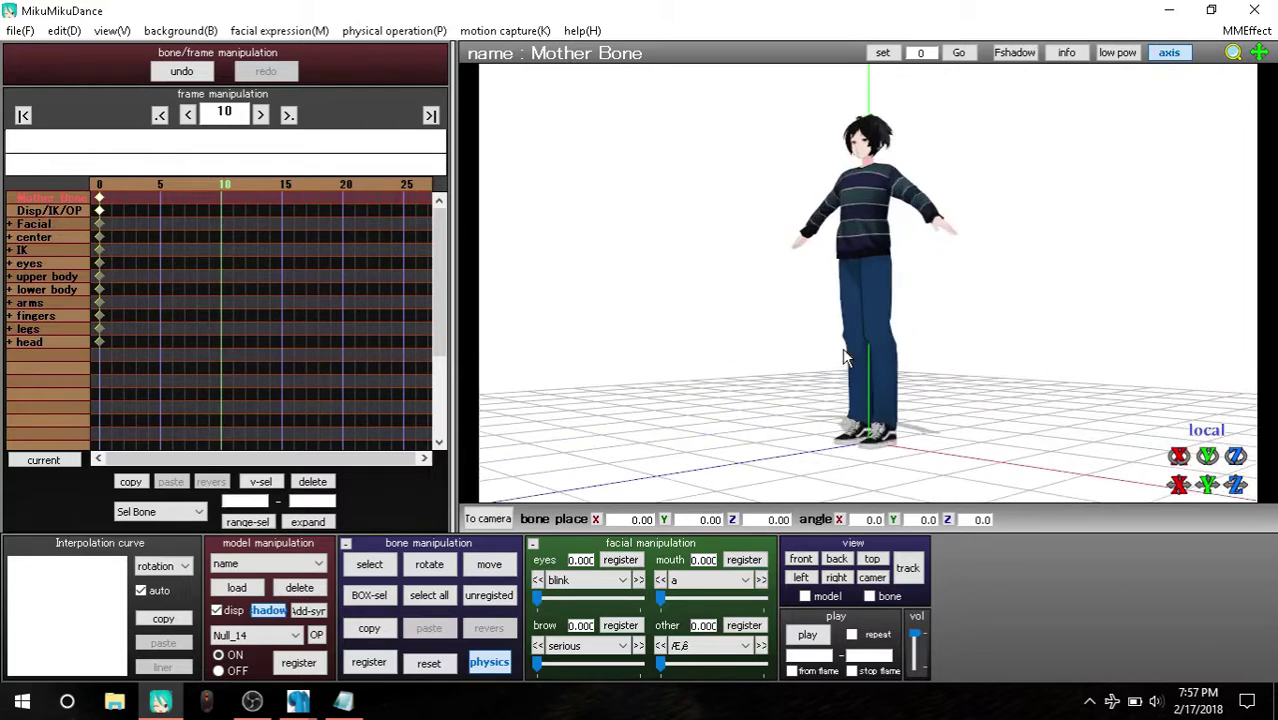
left_click(265, 564)
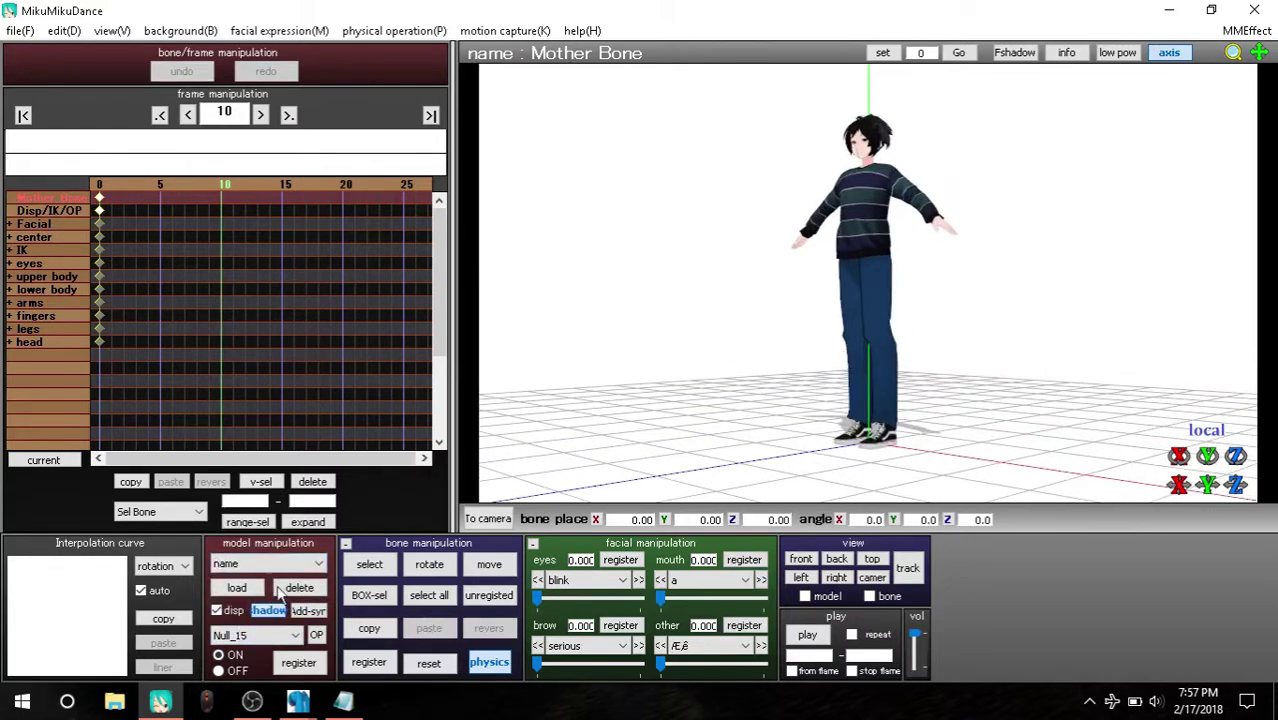
left_click(257, 603)
left_click(299, 588)
left_click(660, 430)
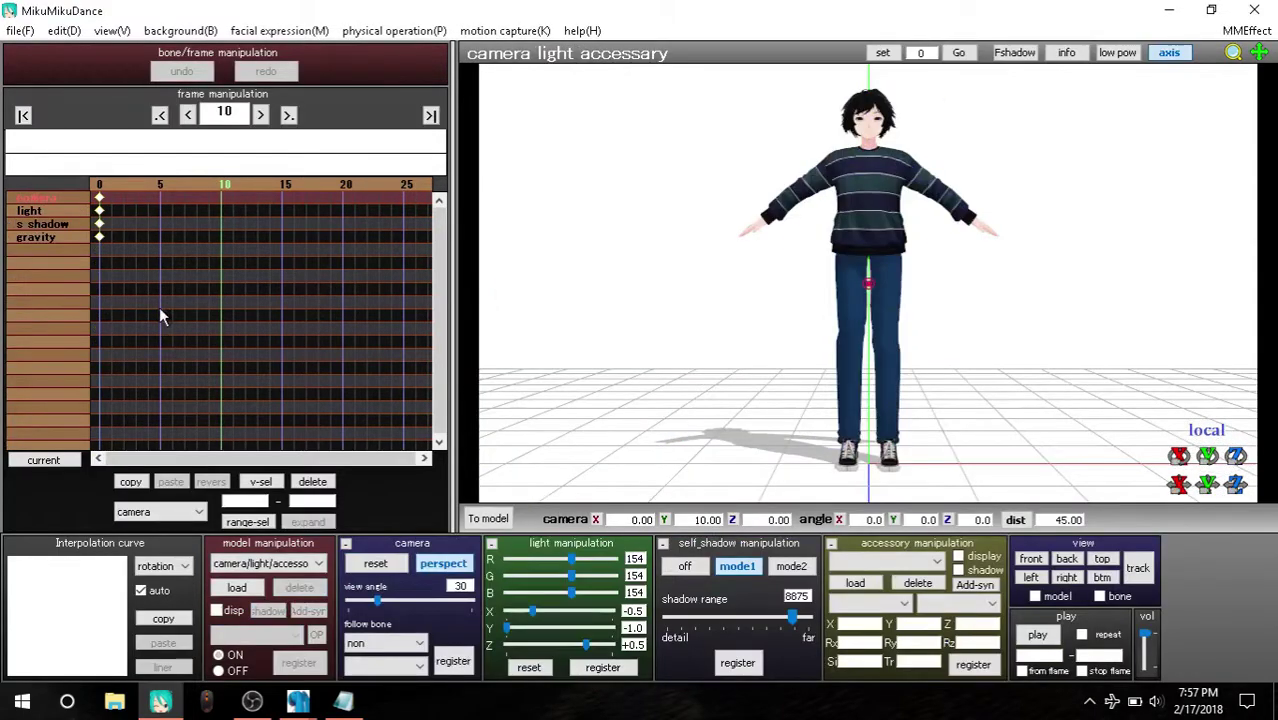
left_click(318, 564)
left_click(260, 592)
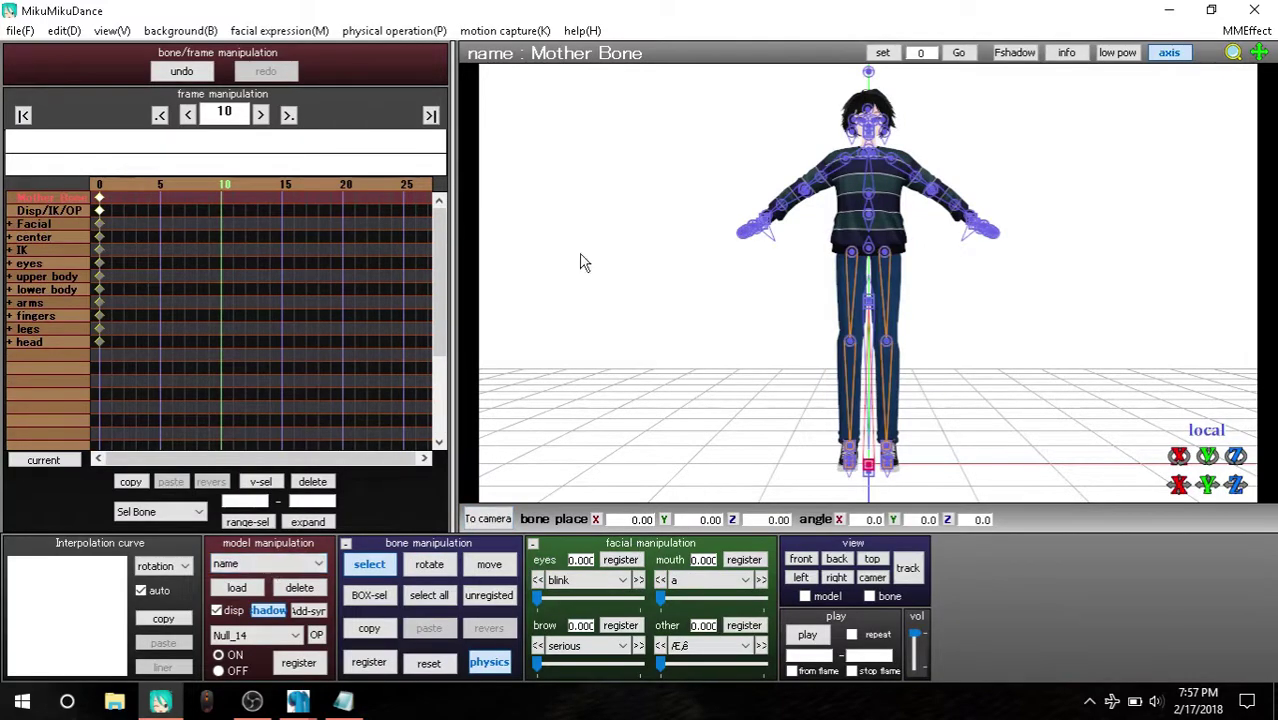
Step: Move the foot bone out to the side and register its position at frame 10
right_click_drag(912, 397, 890, 452)
left_click(890, 452)
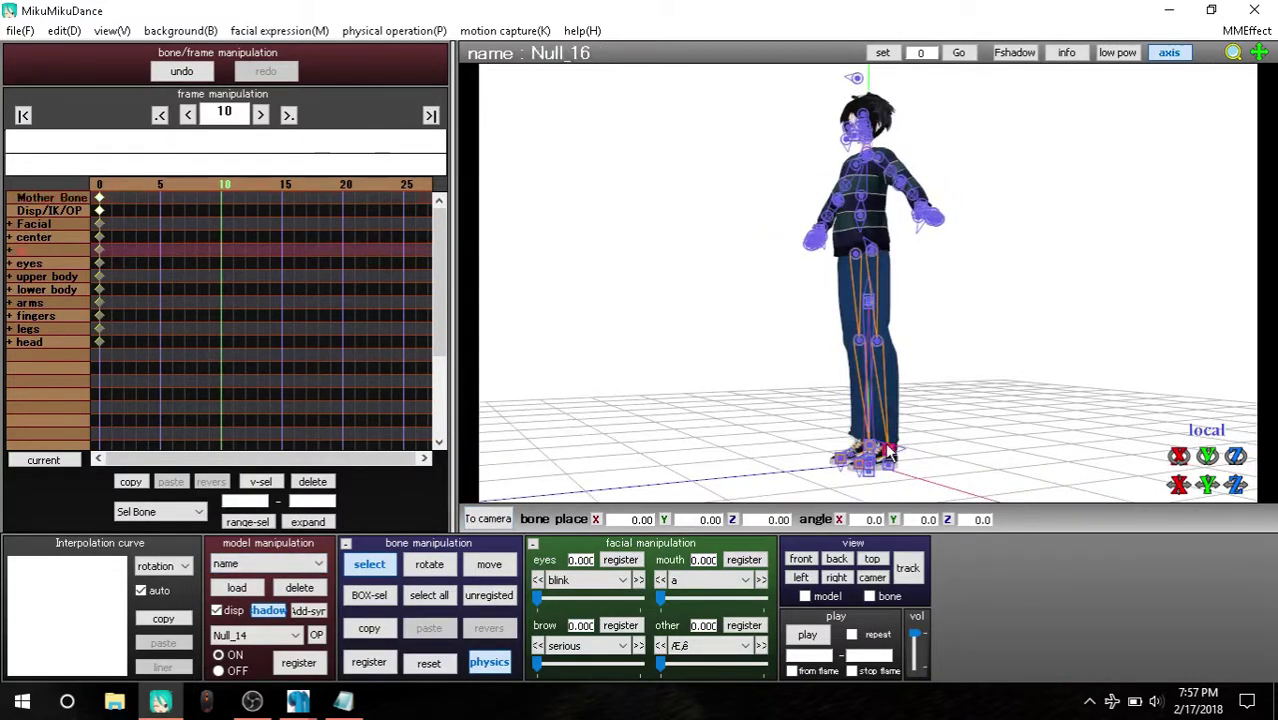
left_click_drag(1178, 484, 1230, 484)
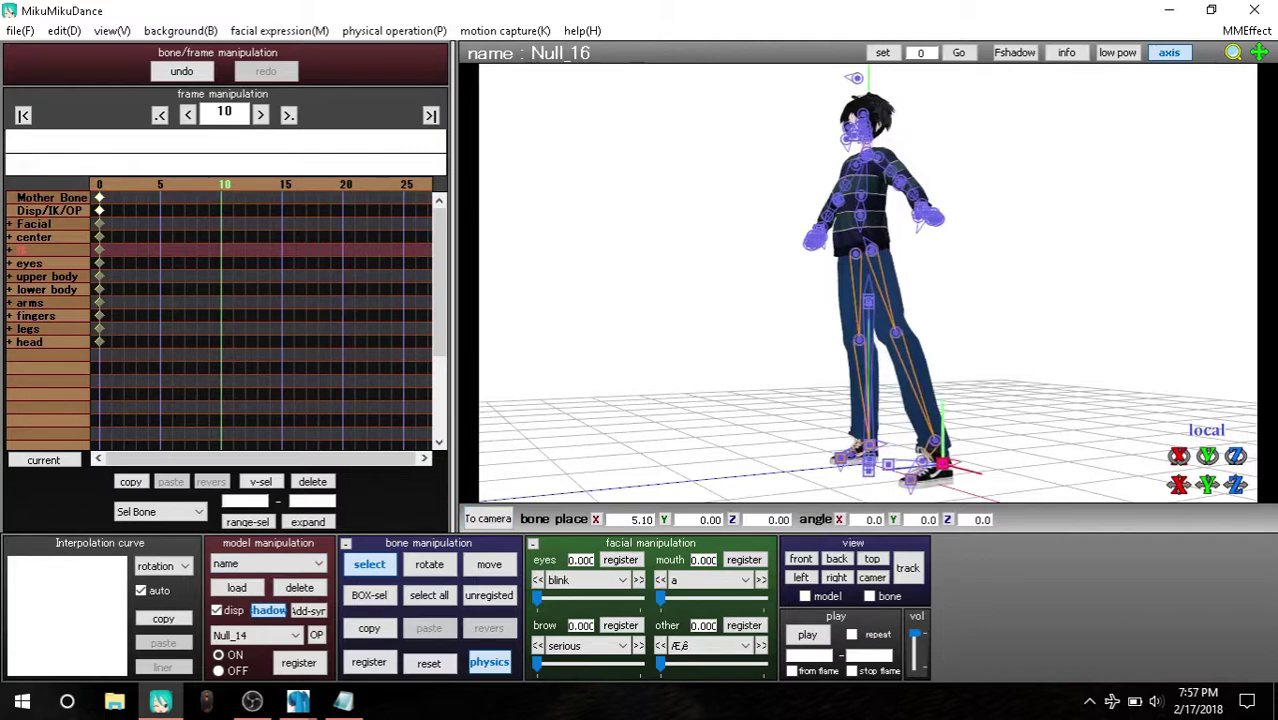
left_click(369, 662)
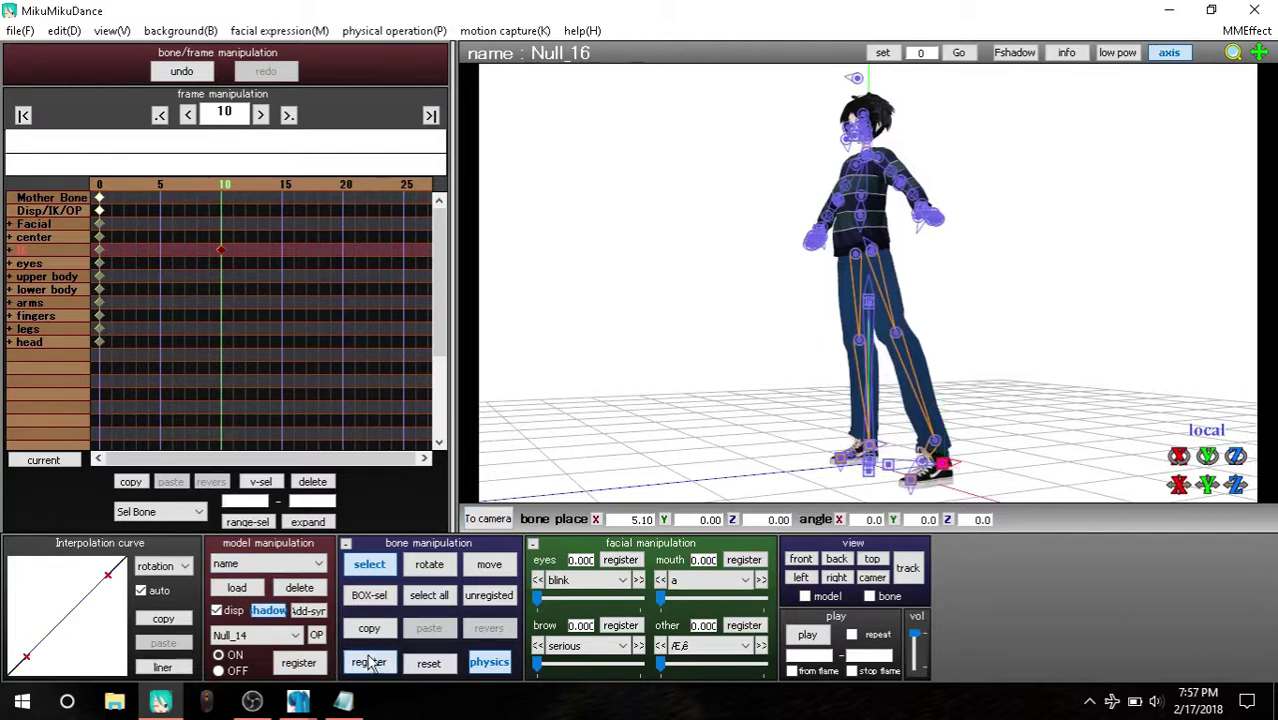
Step: Reset the foot to its original position and register it at frame 20
left_click(345, 186)
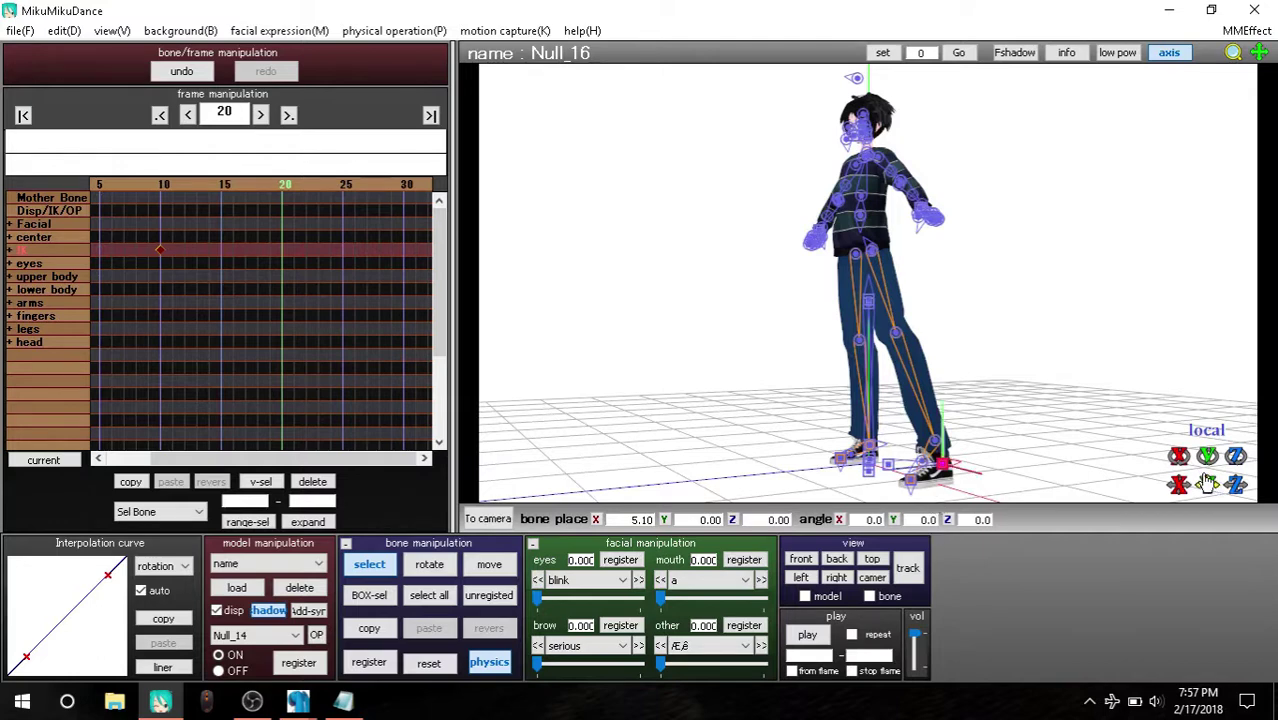
left_click_drag(1178, 484, 1110, 484)
left_click(428, 662)
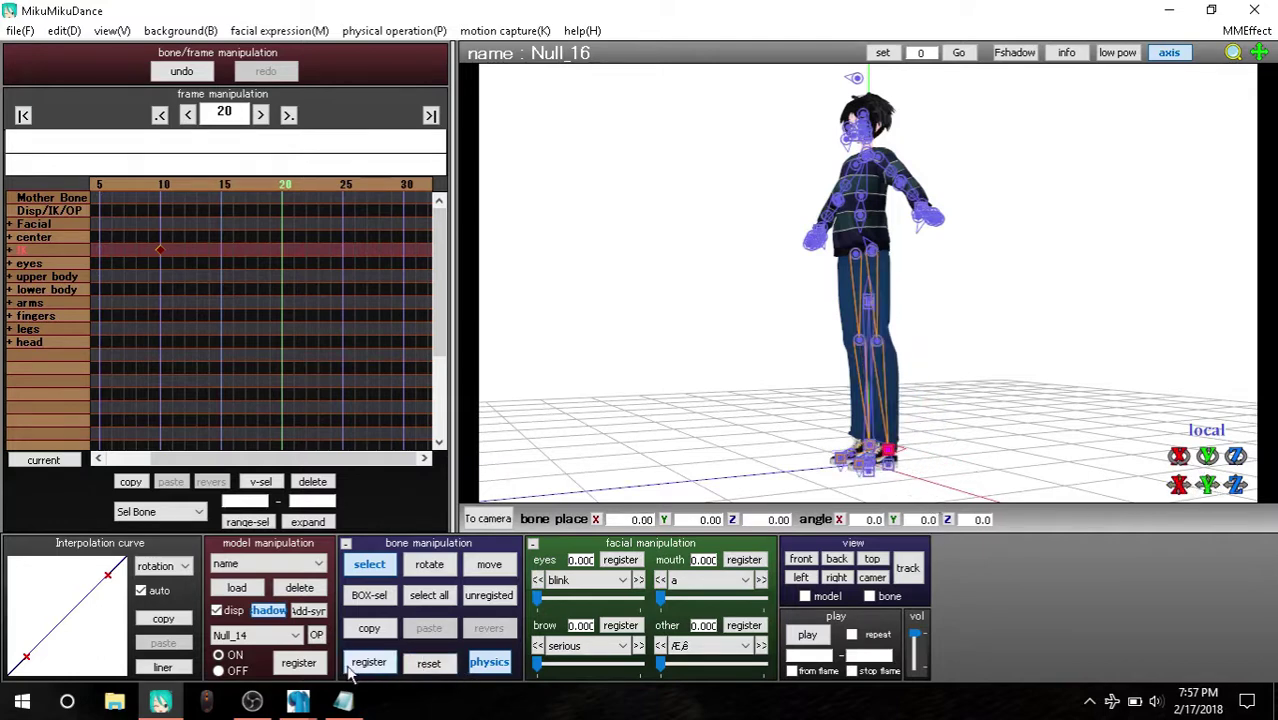
left_click(369, 662)
Step: Paste the frame 10–20 step keyframes at frame 30, reverse-paste at 50, and preview
left_click_drag(146, 234, 320, 312)
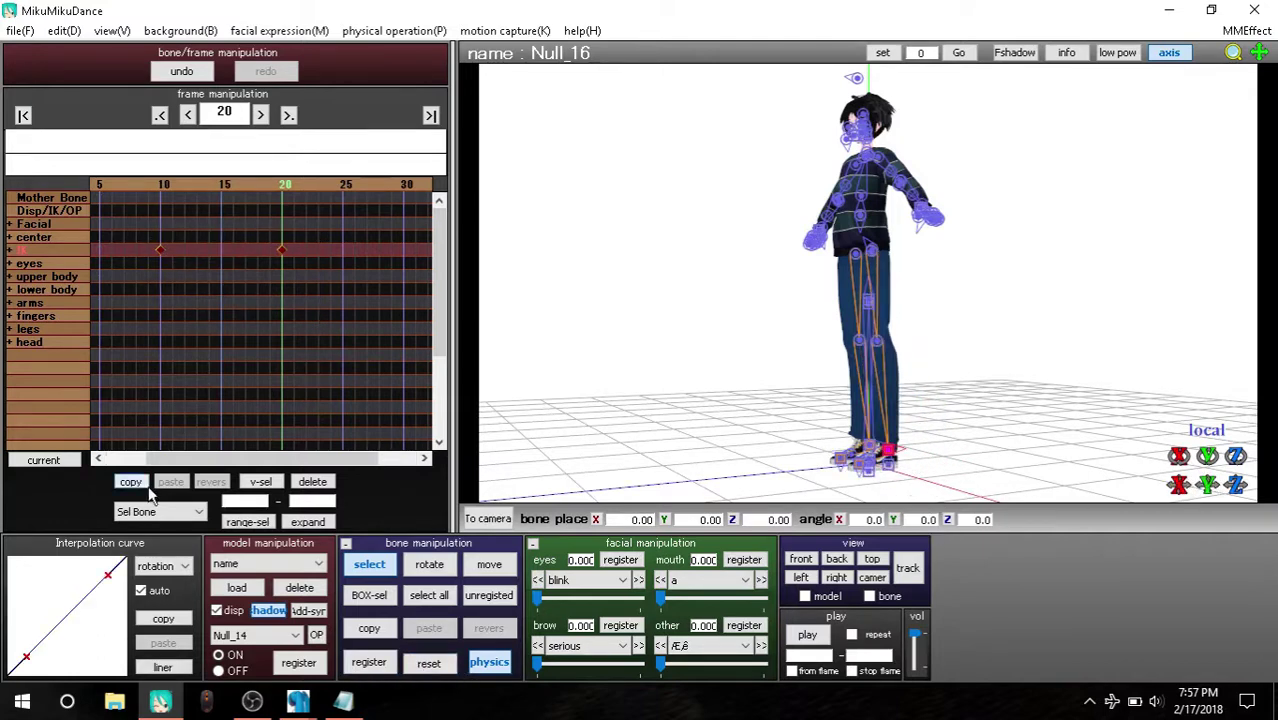
left_click(393, 243)
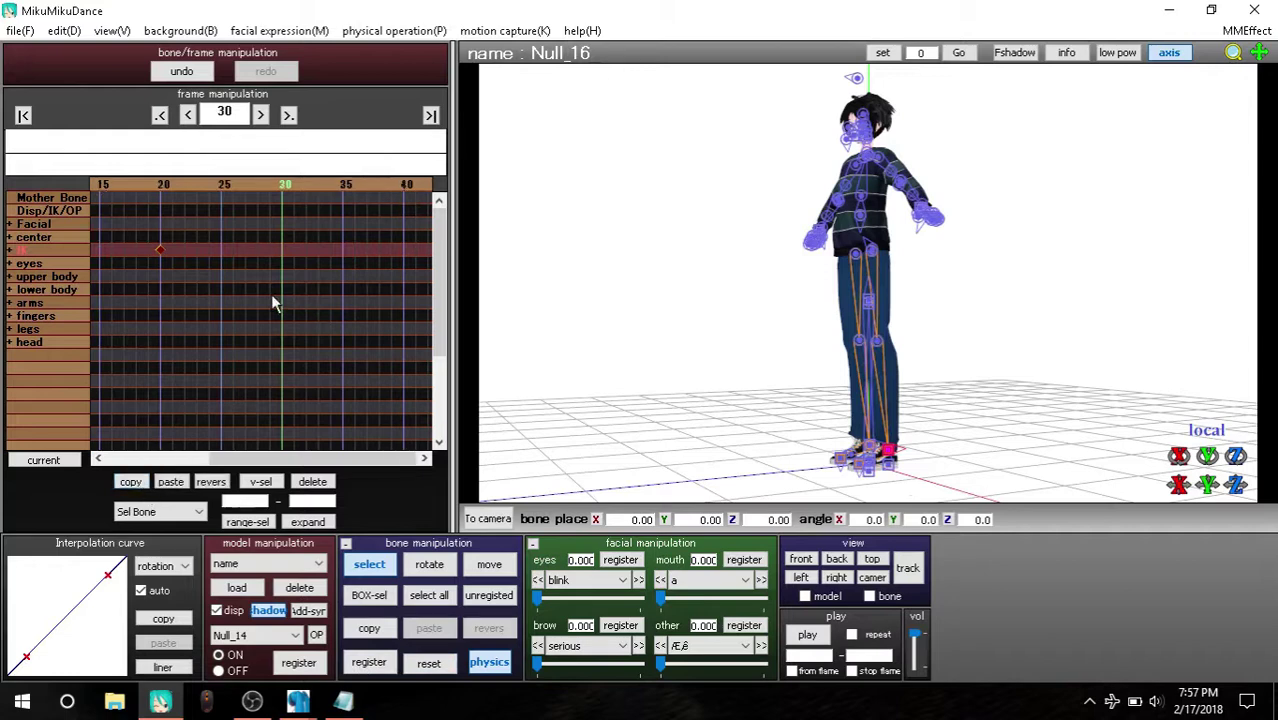
left_click(179, 484)
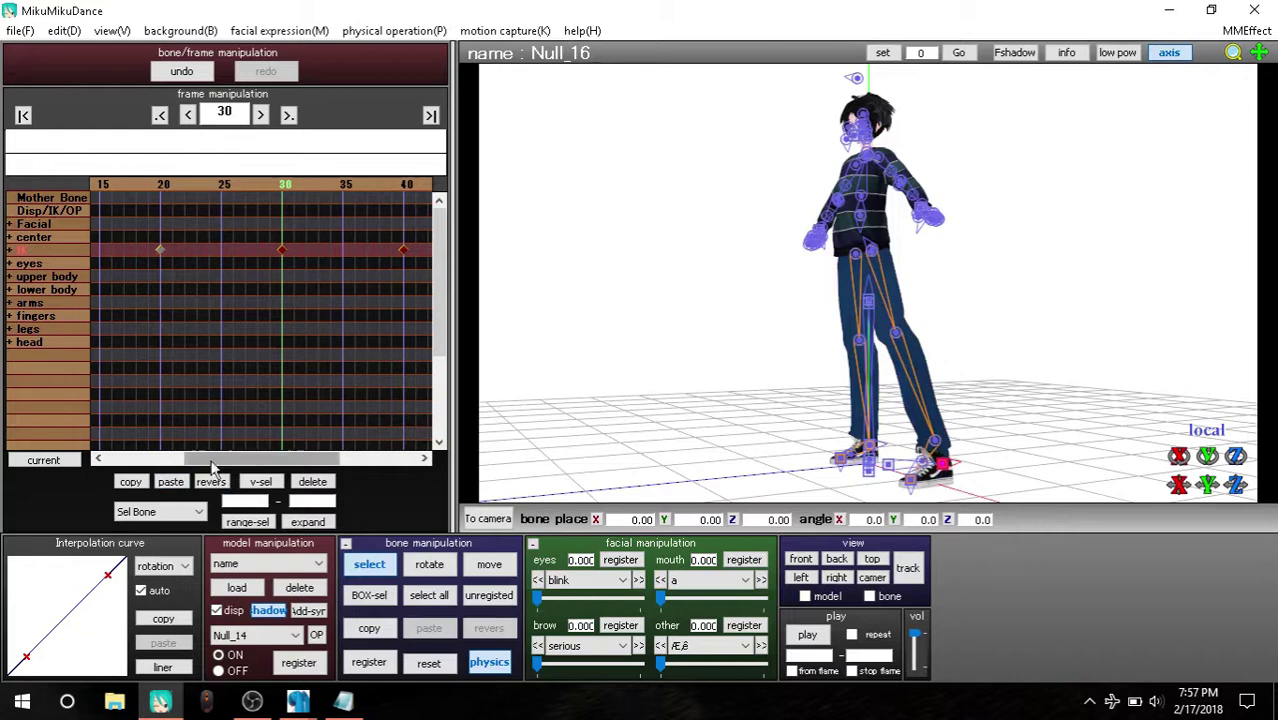
left_click_drag(285, 458, 330, 450)
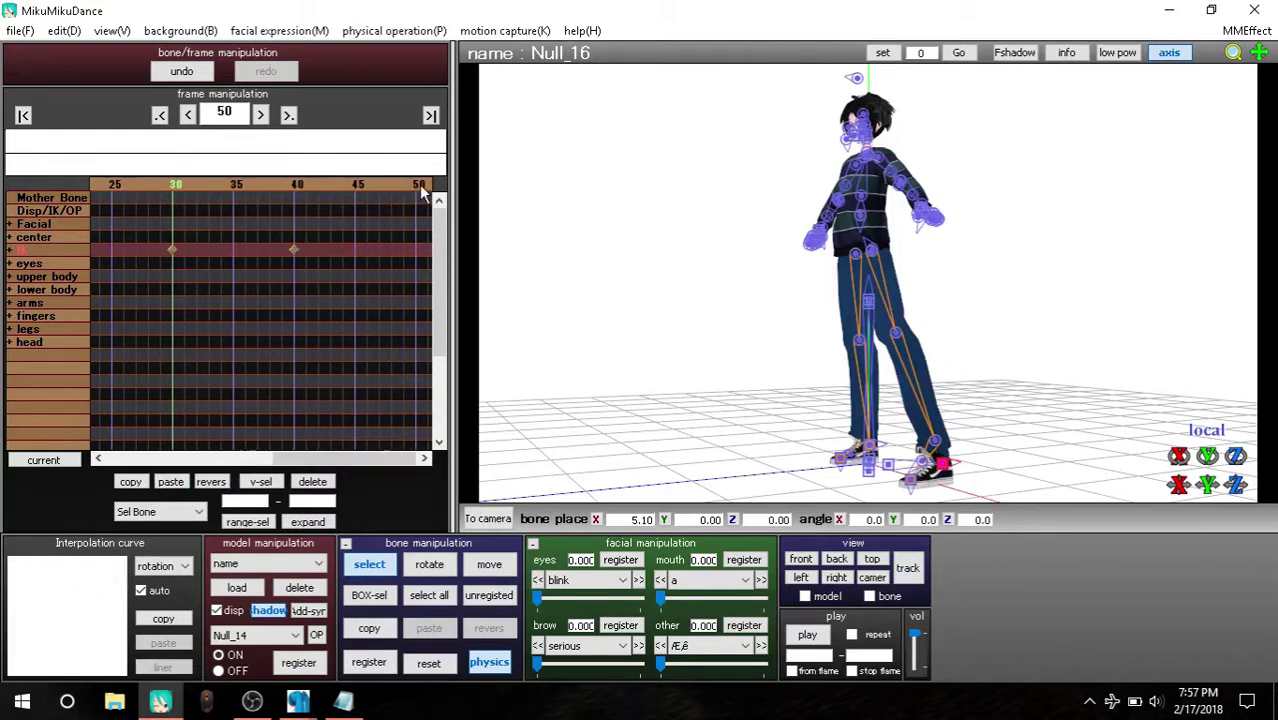
left_click(420, 187)
left_click(170, 482)
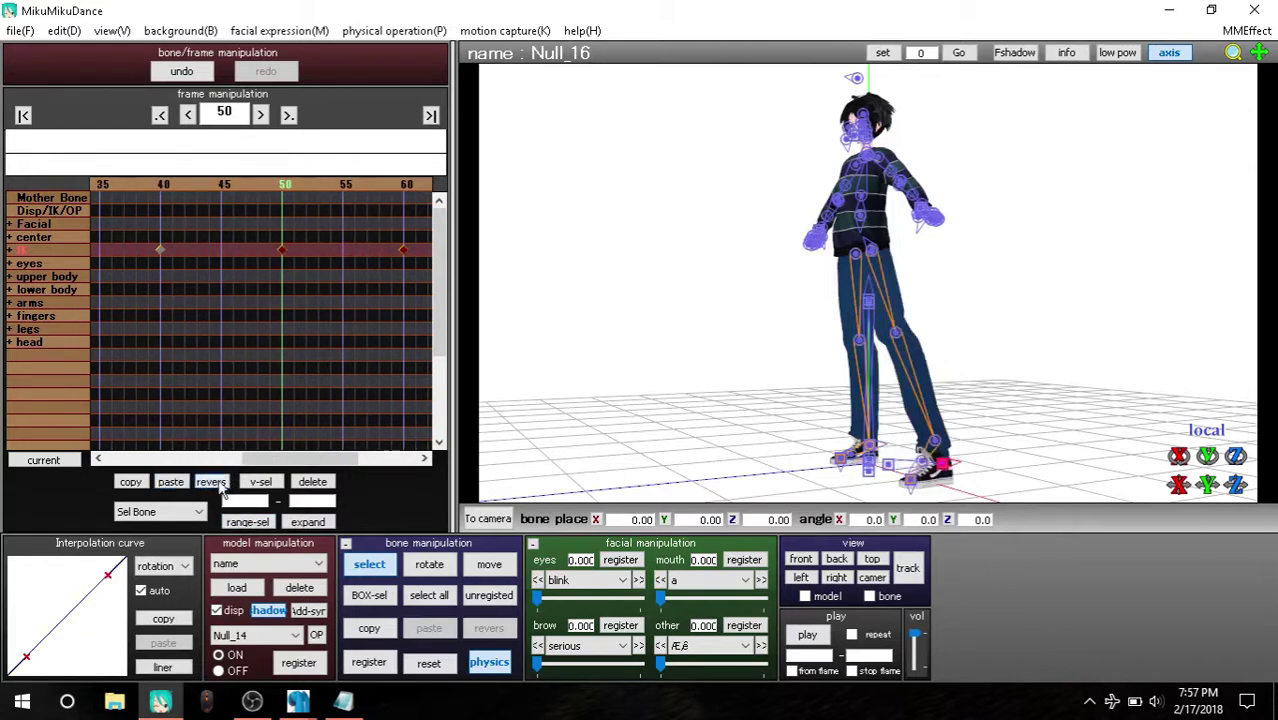
left_click(807, 635)
right_click_drag(812, 380, 893, 380)
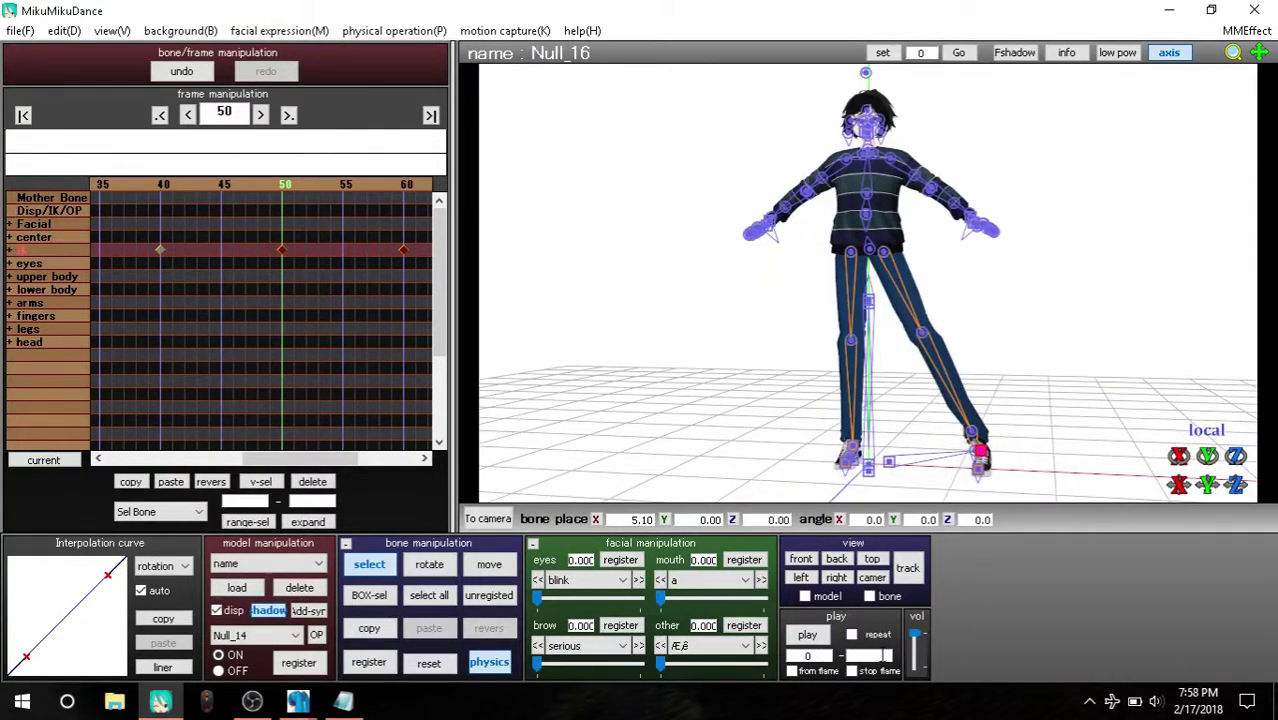
left_click(807, 635)
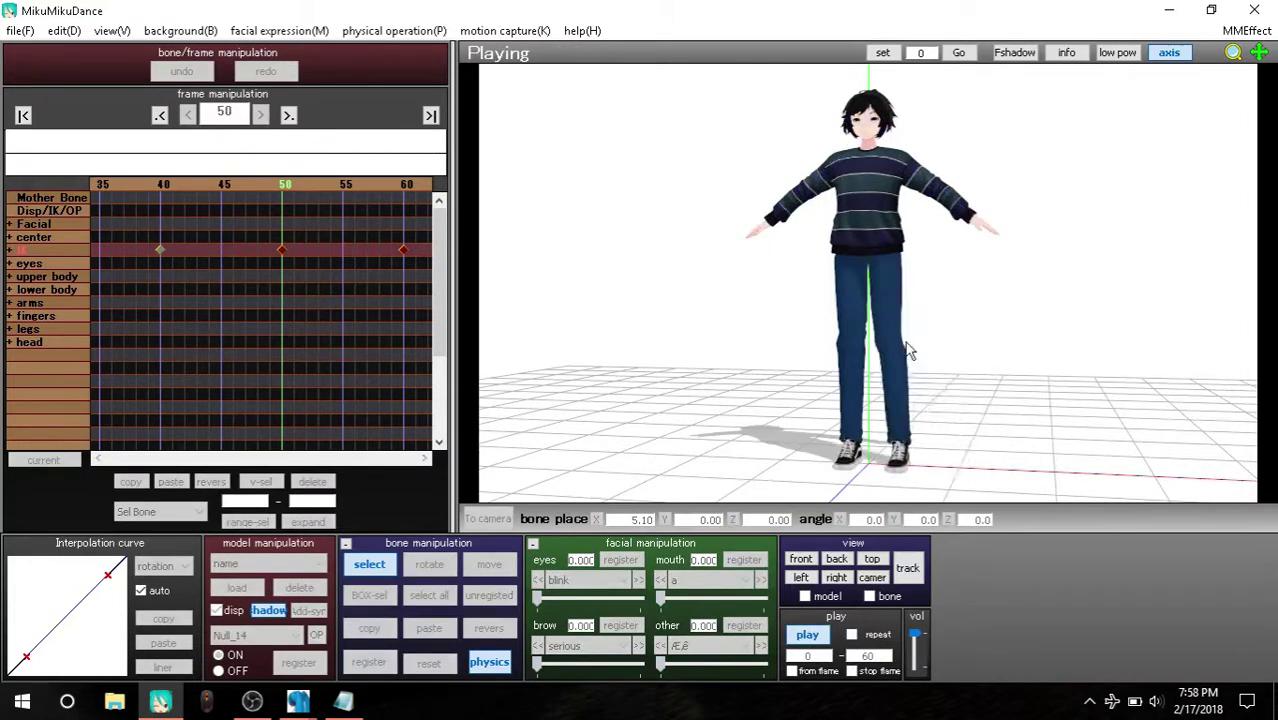
right_click_drag(930, 358, 870, 360)
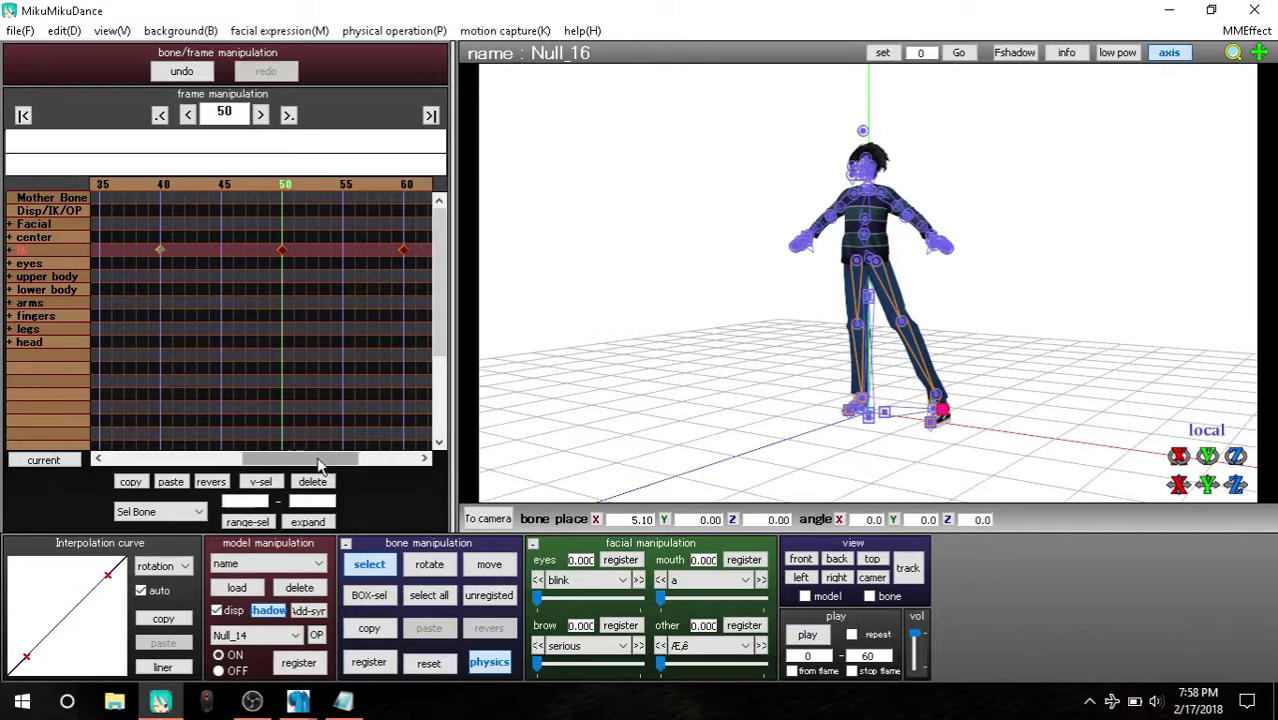
mouse_move(300, 459)
left_mouse_down()
mouse_move(360, 459)
mouse_move(110, 380)
left_mouse_up()
left_click(159, 398)
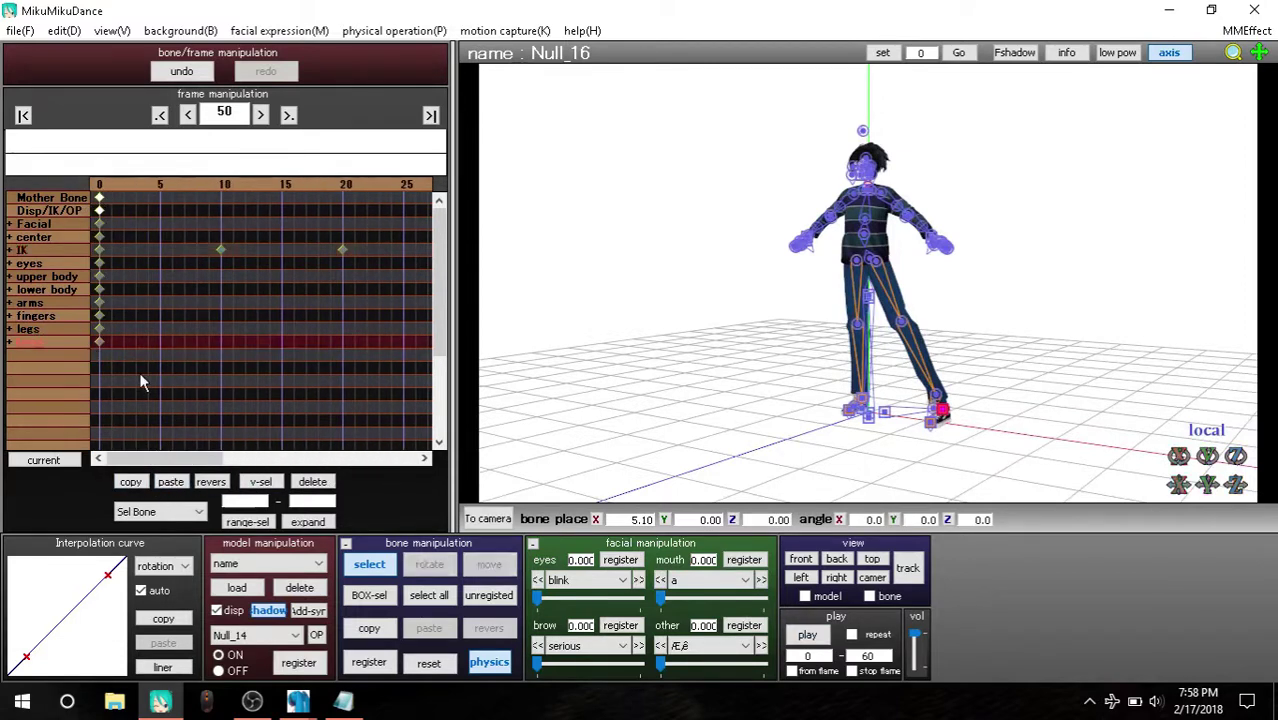
left_click_drag(250, 322, 92, 190)
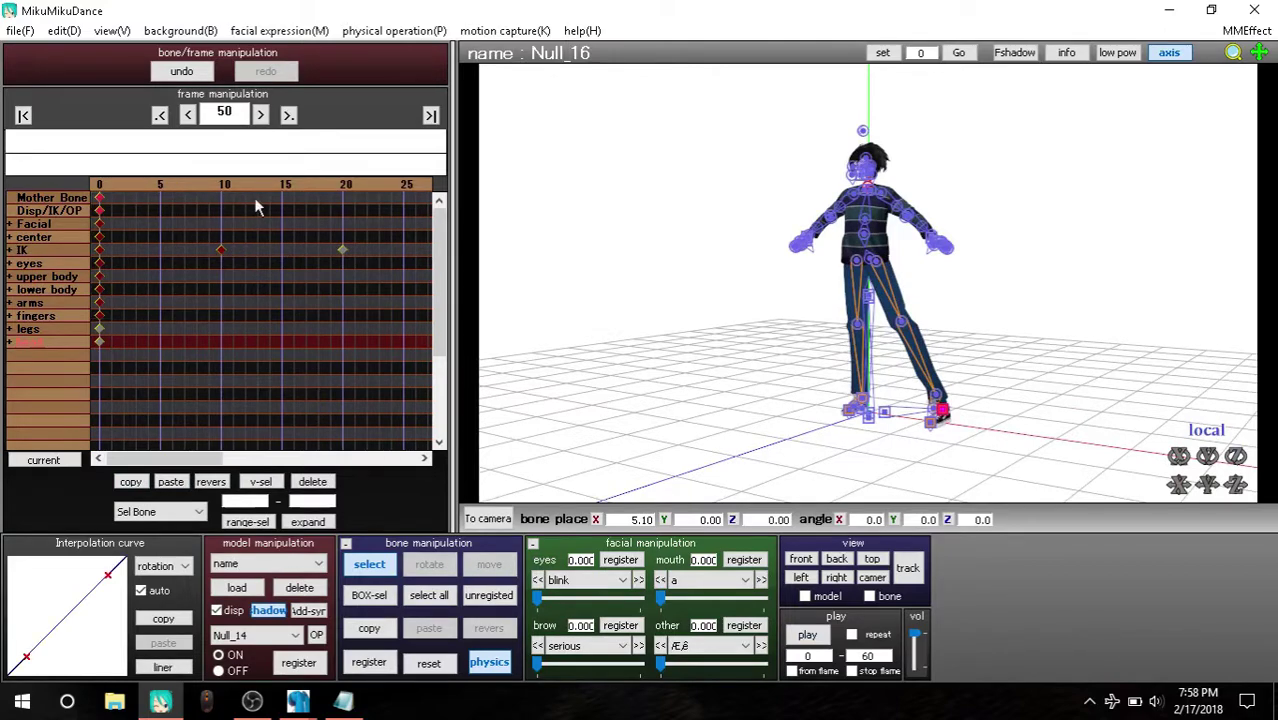
mouse_move(742, 360)
right_mouse_down()
mouse_move(941, 337)
mouse_move(998, 348)
mouse_move(901, 342)
mouse_move(996, 342)
mouse_move(987, 334)
right_mouse_up()
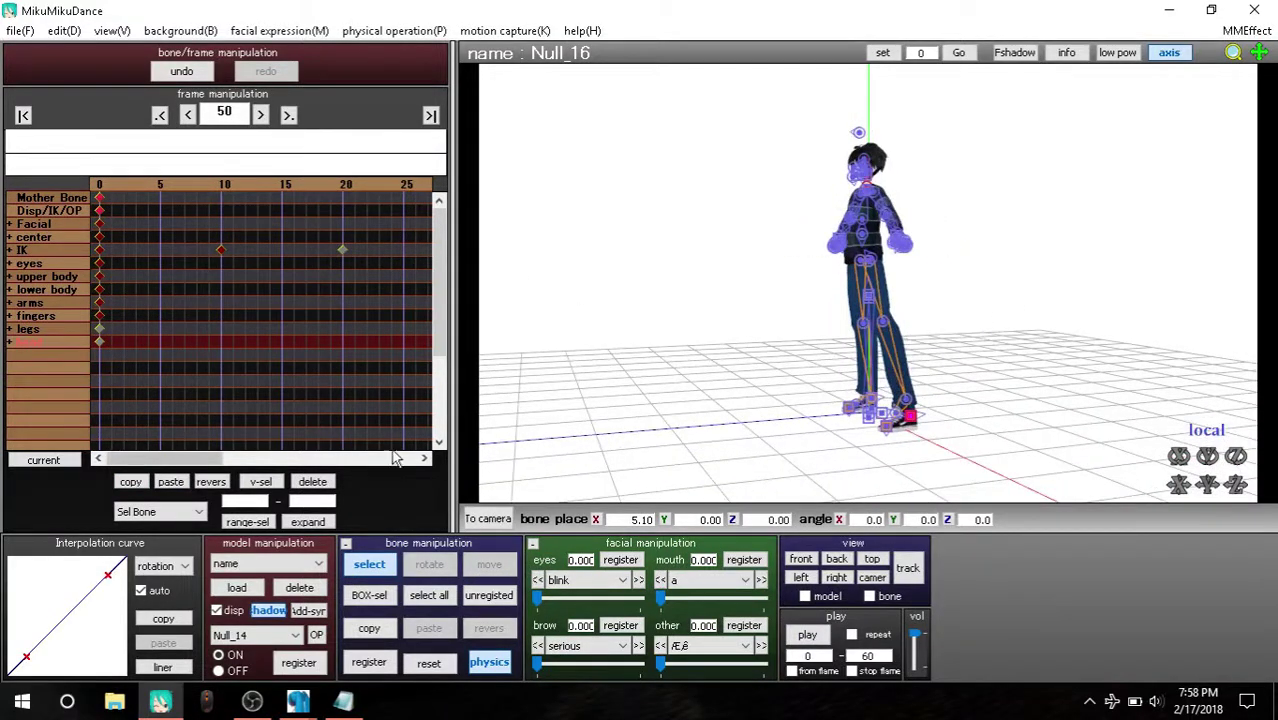
left_click(40, 200)
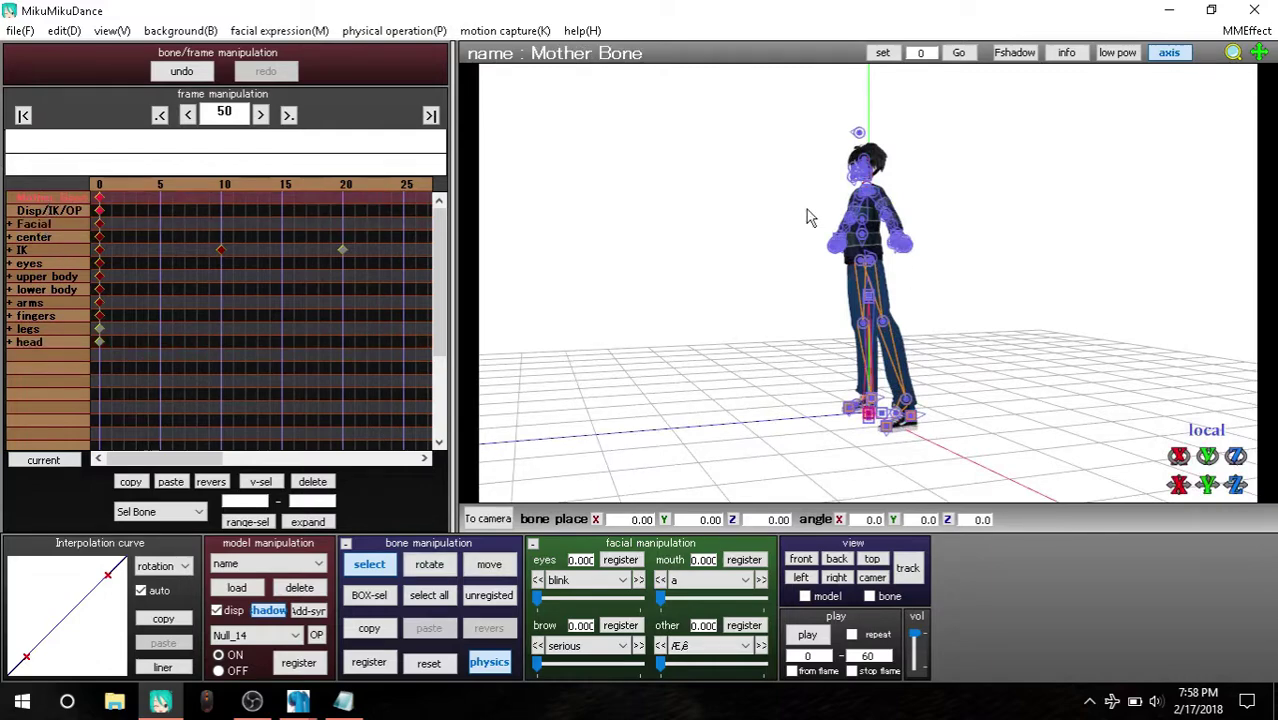